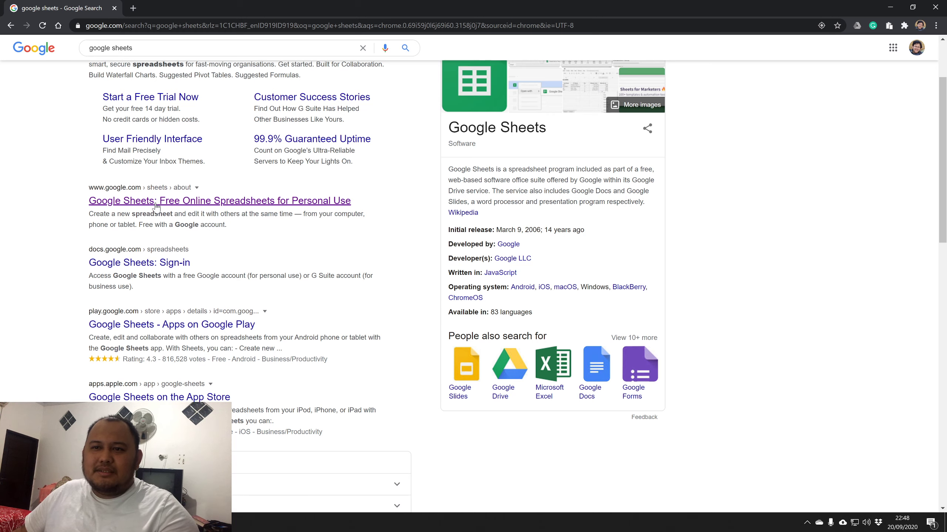
# Open Google Sheets from the search results and create a new blank spreadsheet.
pyautogui.click(156, 206)
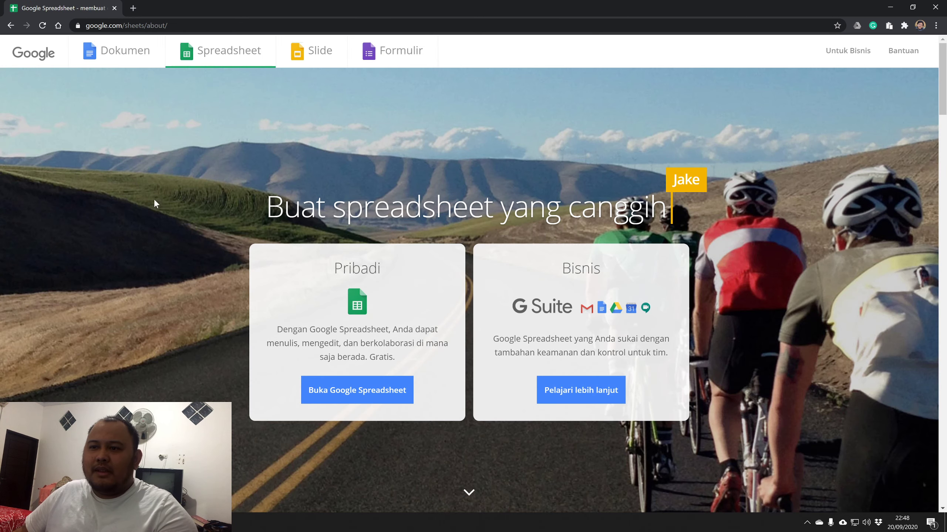
pyautogui.click(329, 400)
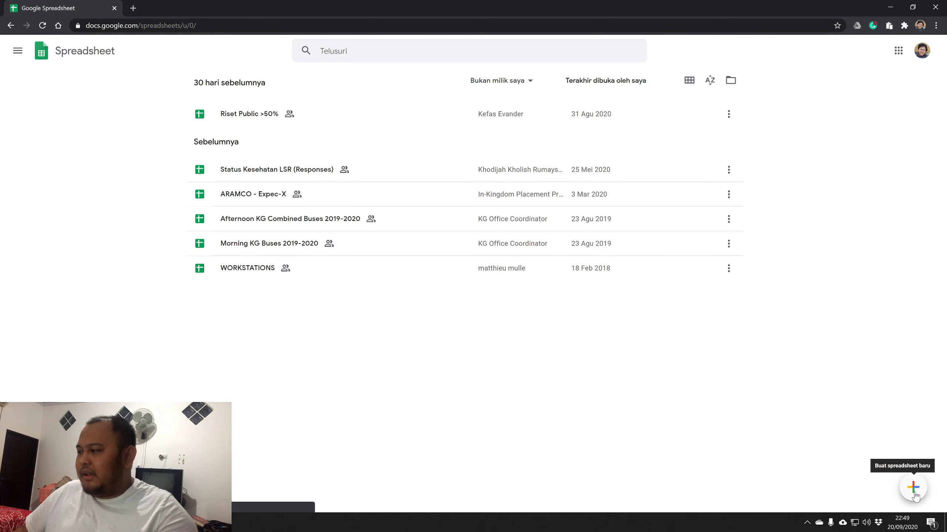
pyautogui.click(224, 523)
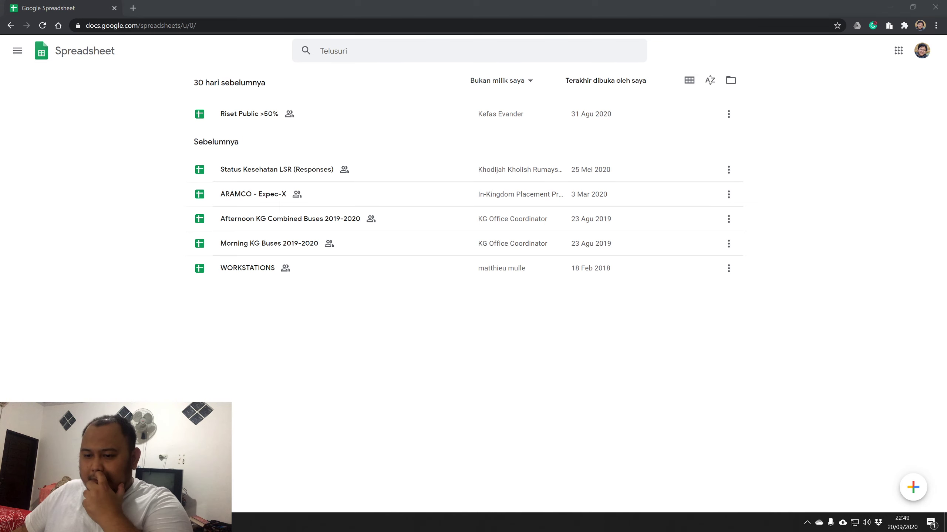
pyautogui.click(223, 523)
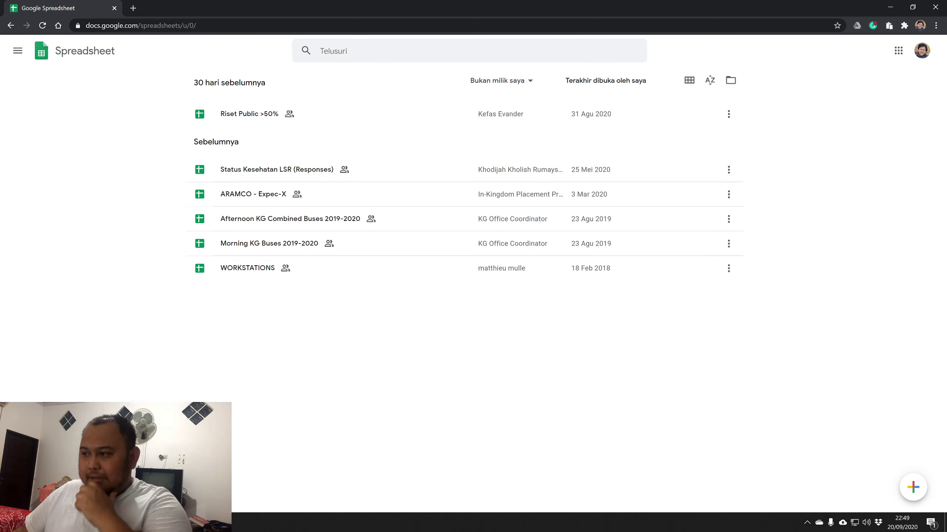
pyautogui.click(913, 489)
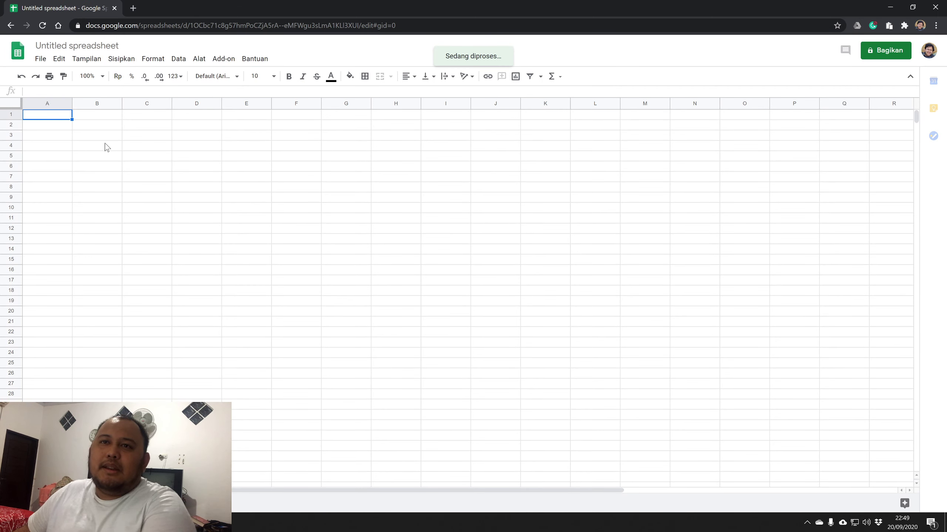
# Enlarge the sheet view to 200% zoom.
pyautogui.click(102, 77)
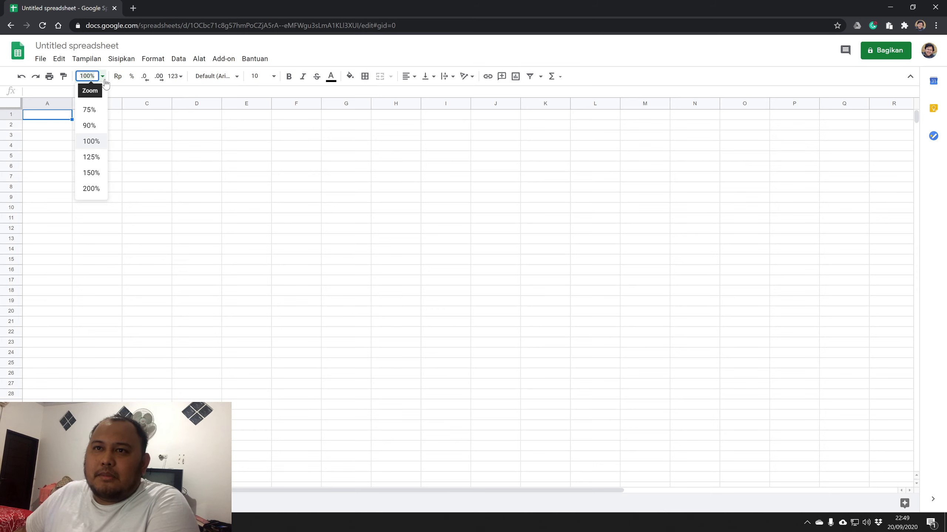
pyautogui.click(91, 173)
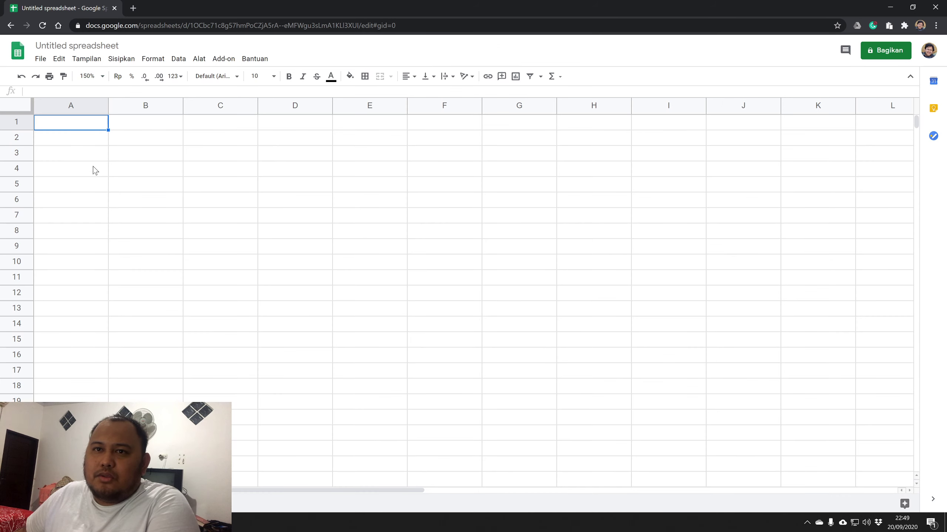
pyautogui.click(102, 77)
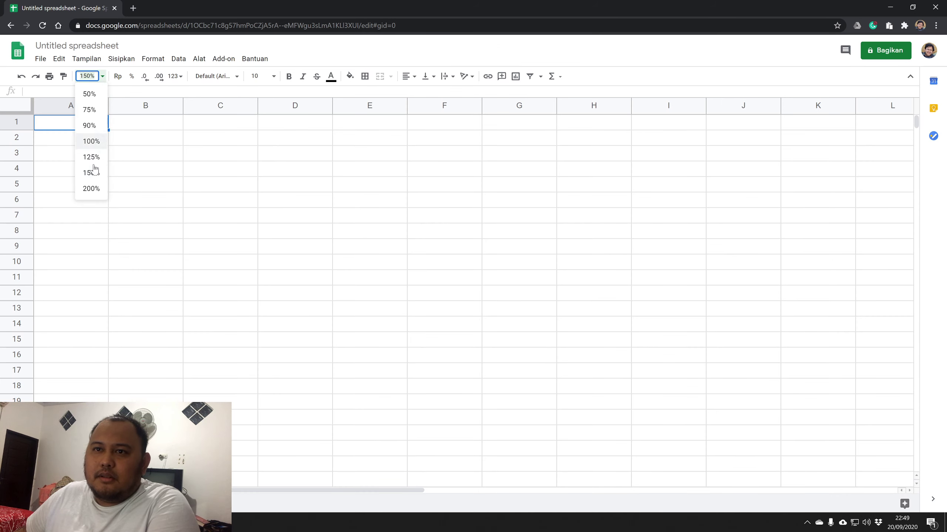
pyautogui.click(89, 189)
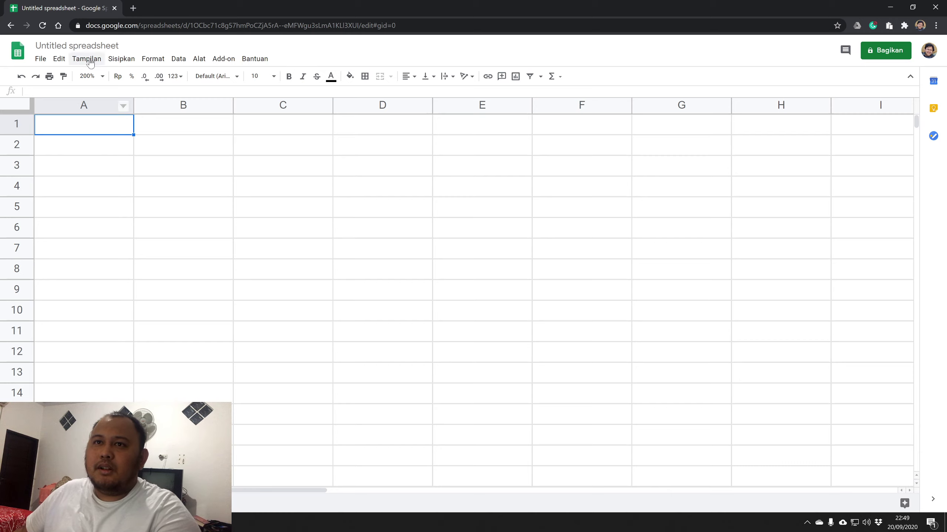
# Rename the untitled spreadsheet as "Latihan Monitoring Watchlist".
pyautogui.click(77, 46)
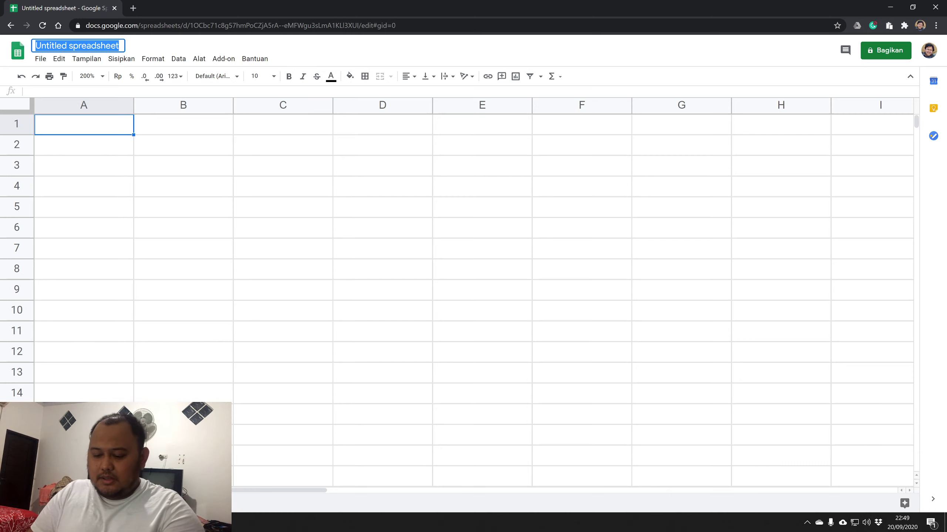
pyautogui.write('Latihan ')
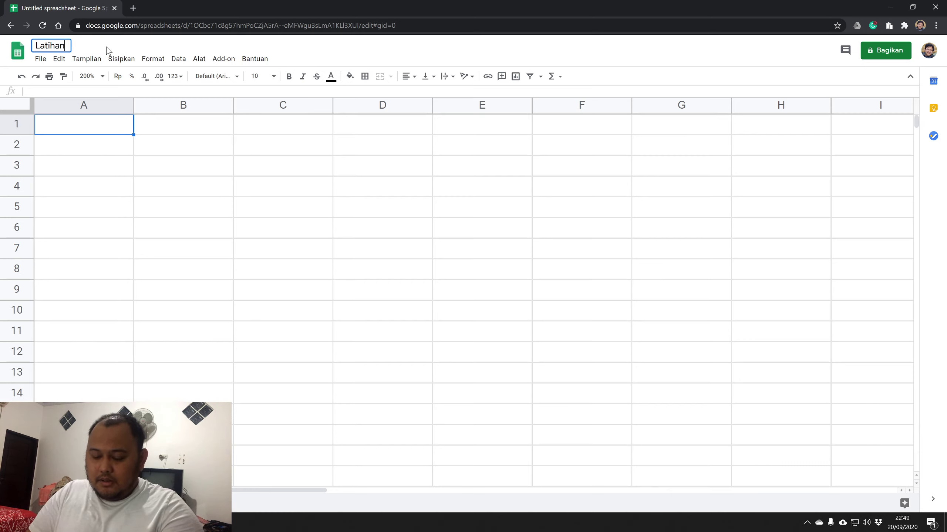
pyautogui.write('Monit')
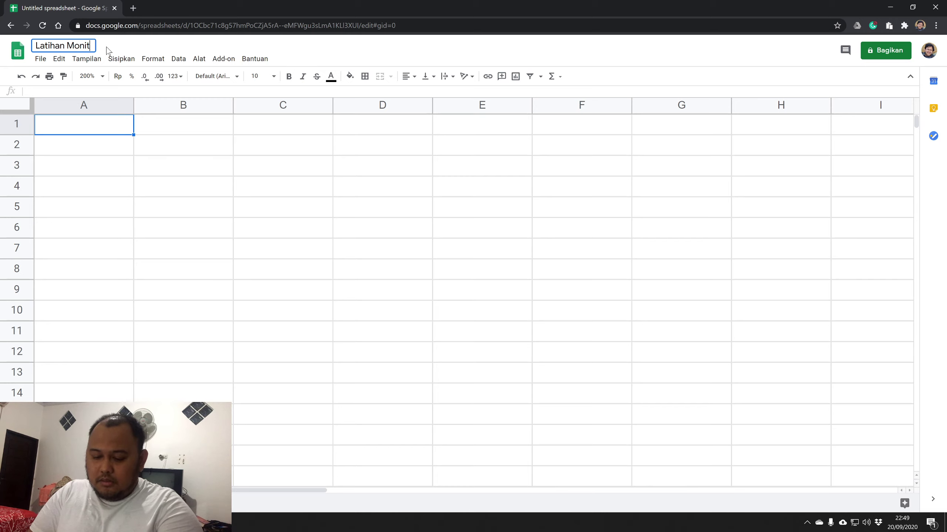
pyautogui.write('oring ')
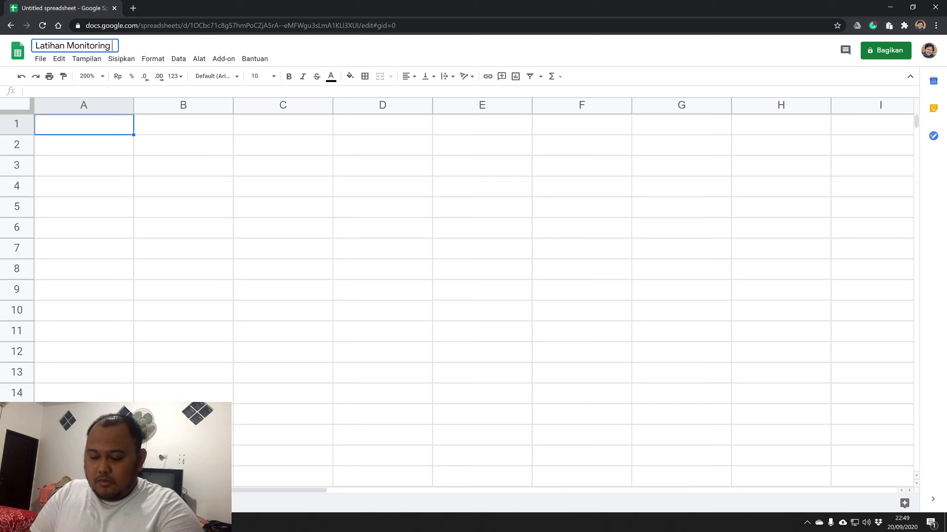
pyautogui.write('Watchlist')
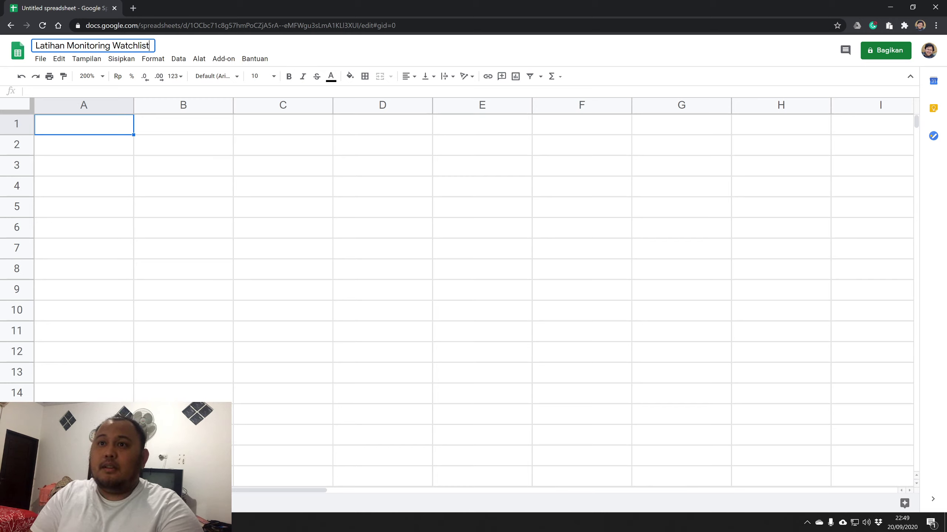
pyautogui.click(151, 143)
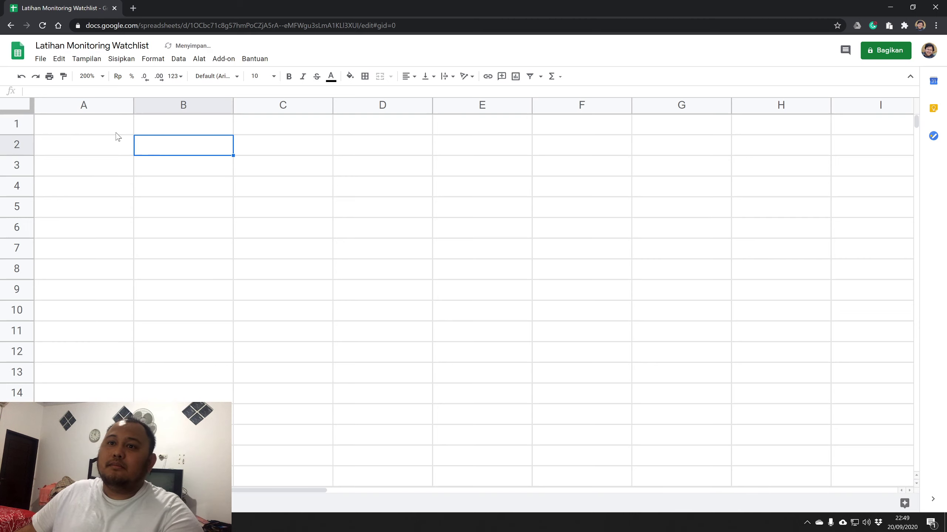
# Enter the column headers "Emiten", "Kode Emiten" and "Current price" in cells A1 to C1.
pyautogui.click(116, 132)
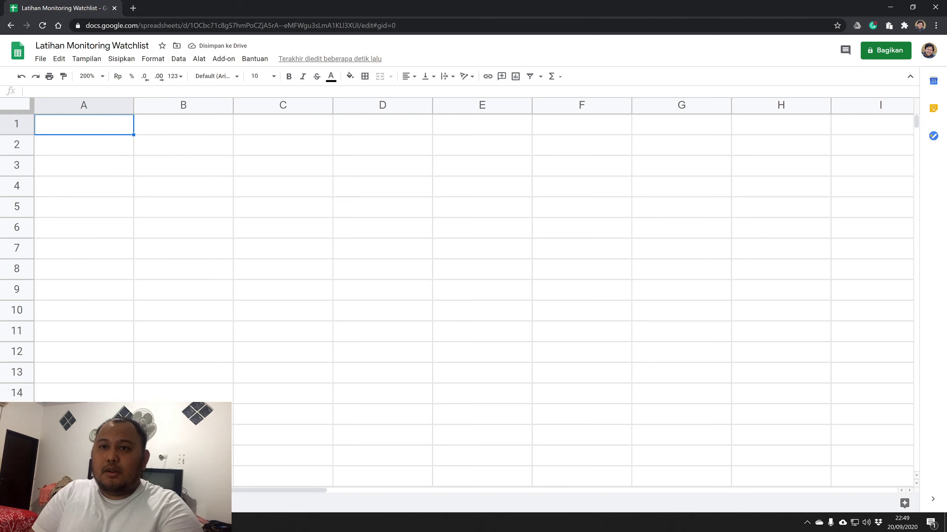
pyautogui.write('Emiten')
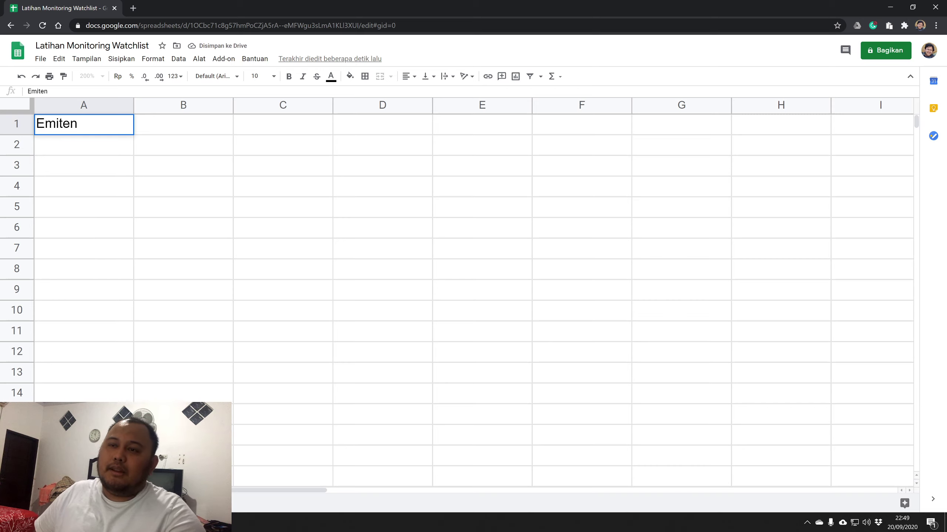
pyautogui.press('Tab')
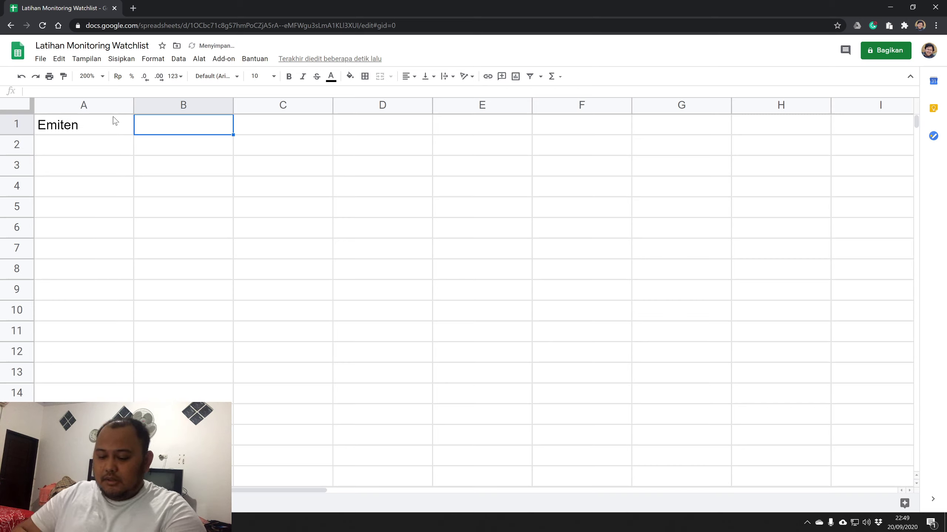
pyautogui.write('Kode')
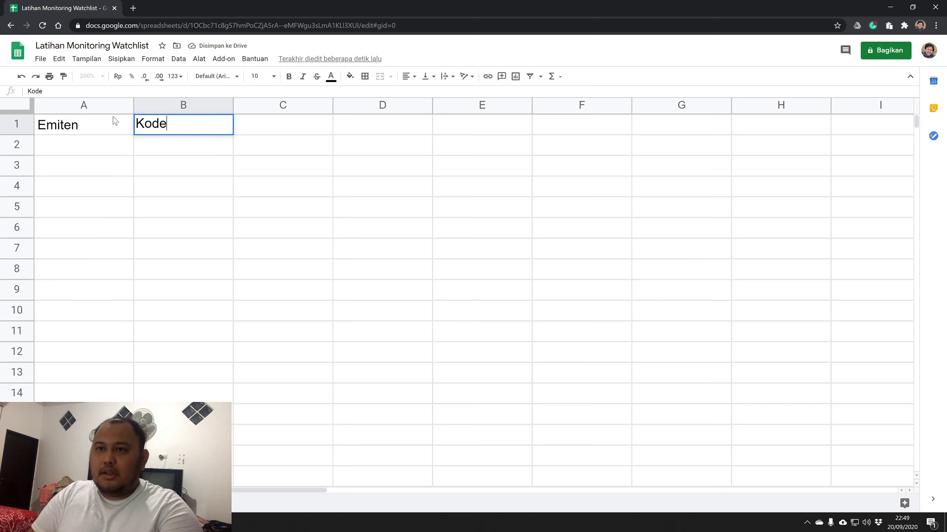
pyautogui.write(' Emiten')
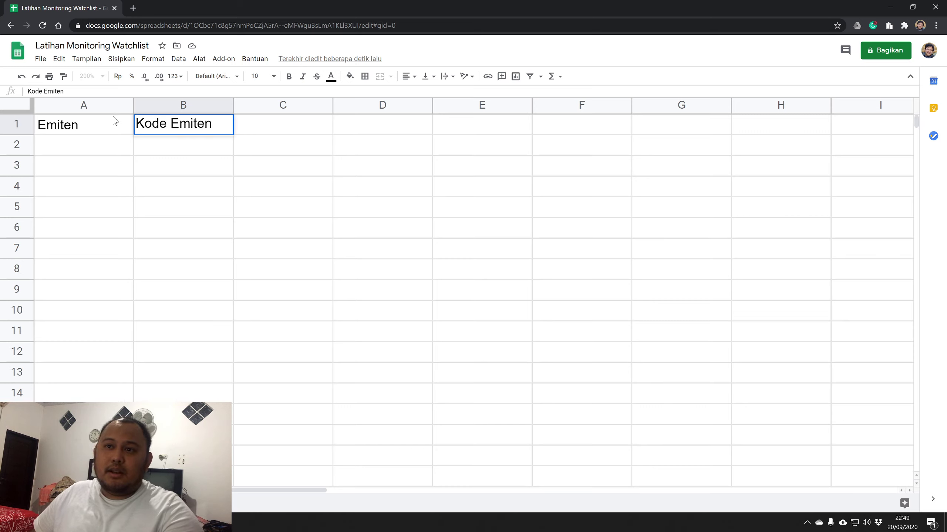
pyautogui.press('Tab')
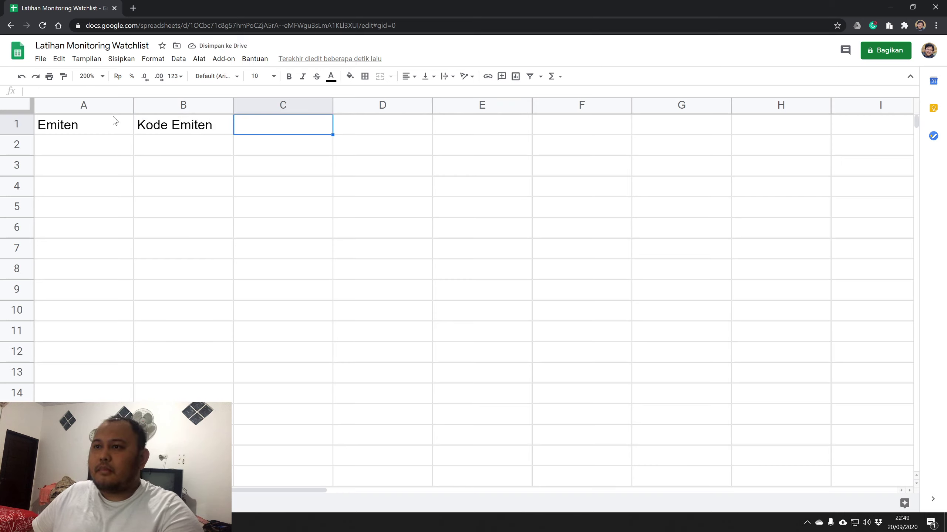
pyautogui.write('Curre')
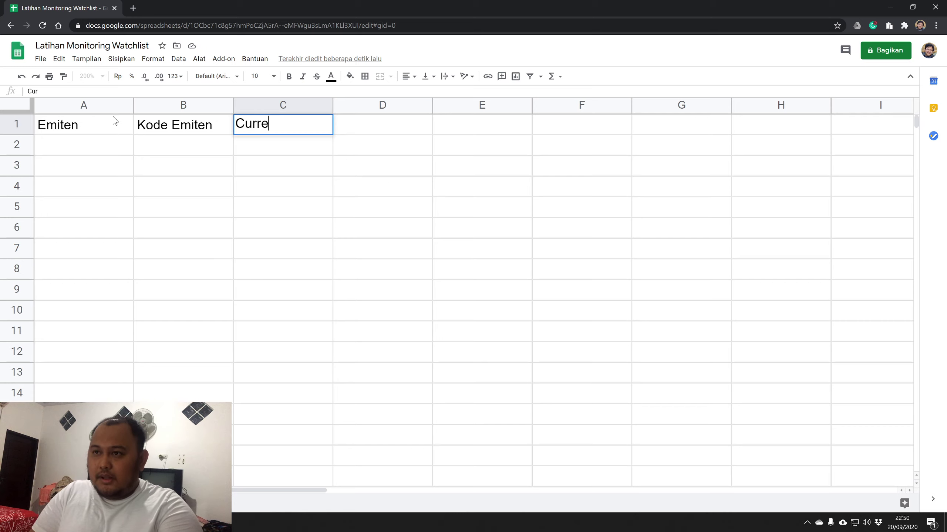
pyautogui.write('nt price')
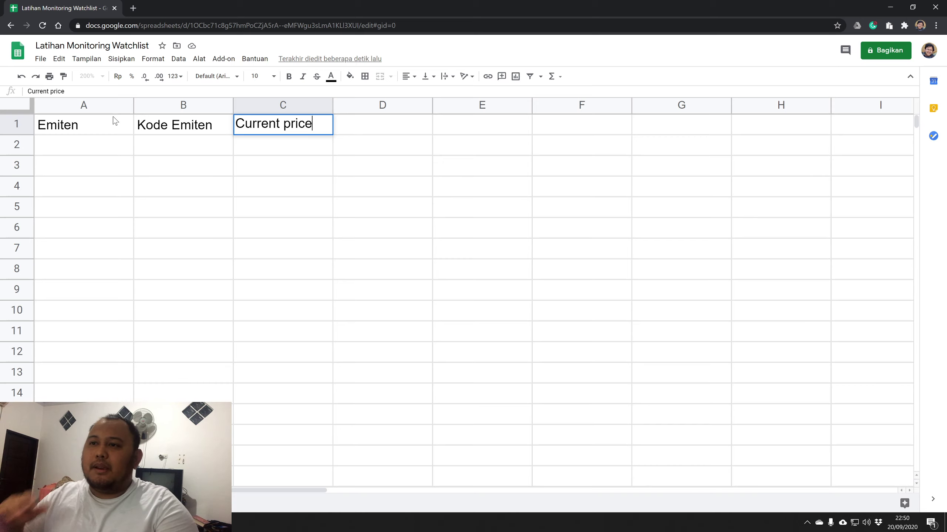
pyautogui.press('Tab')
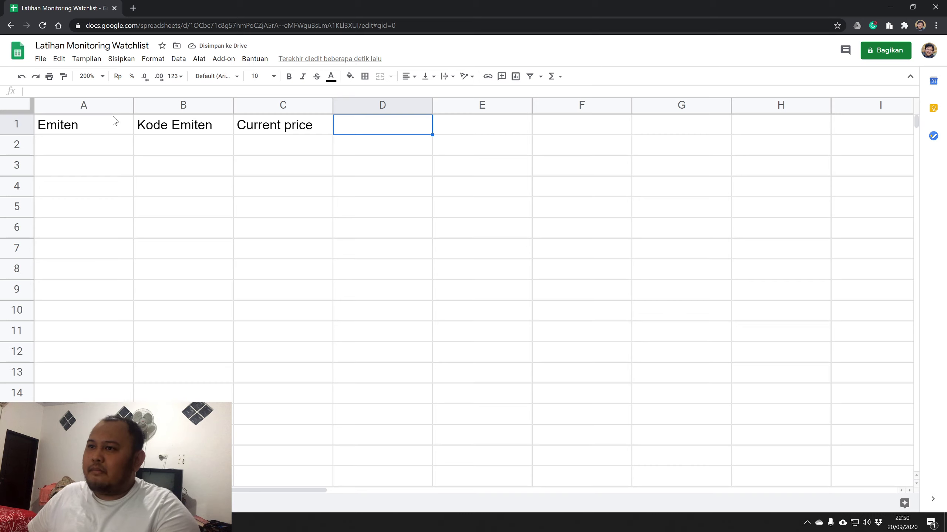
# Add the headers "Support 1" in D1 and "Support 2" in E1.
pyautogui.write('Support 1')
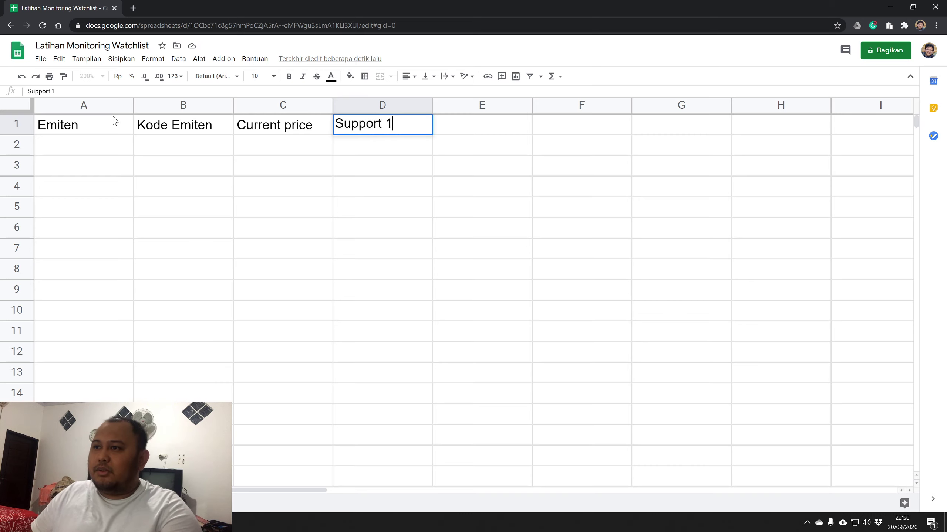
pyautogui.press('Tab')
pyautogui.write('Support 2')
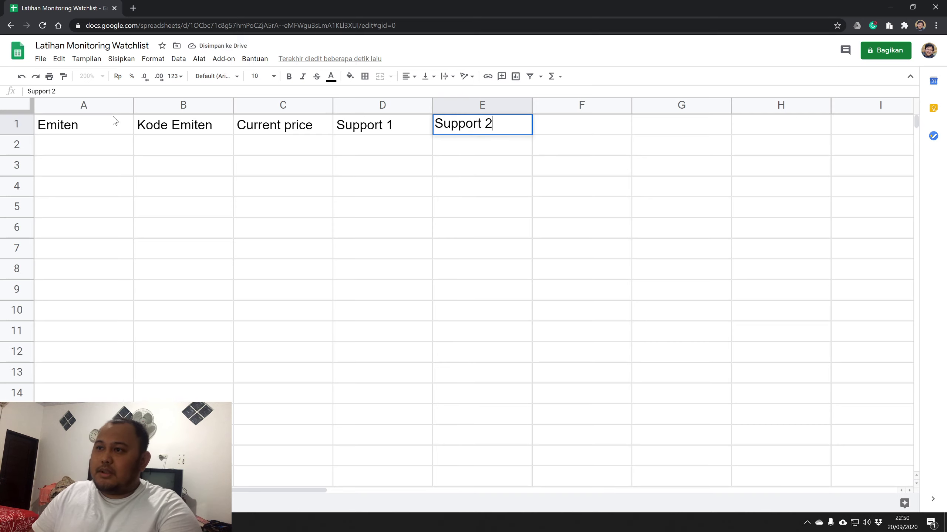
pyautogui.press('Return')
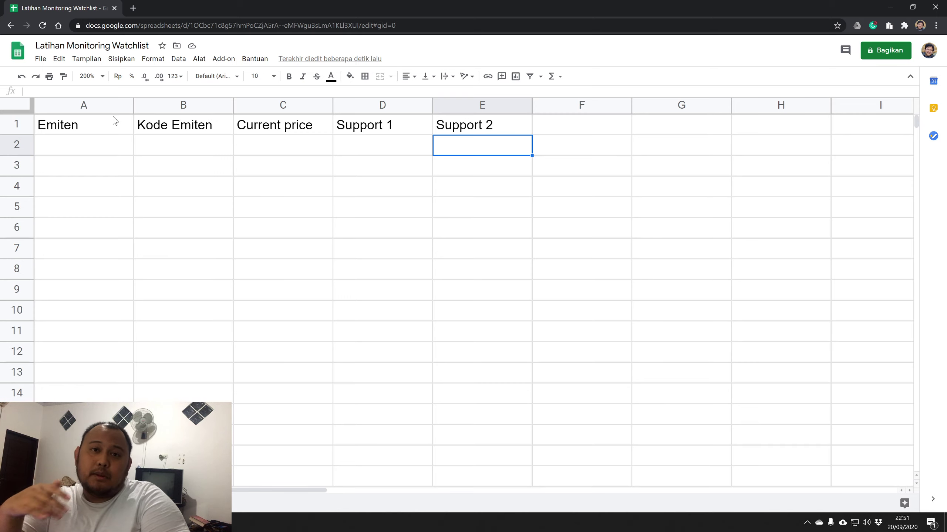
# Add the headers "High52" in F1 and "Low52" in G1, then select the High52 header cell.
pyautogui.press('Up')
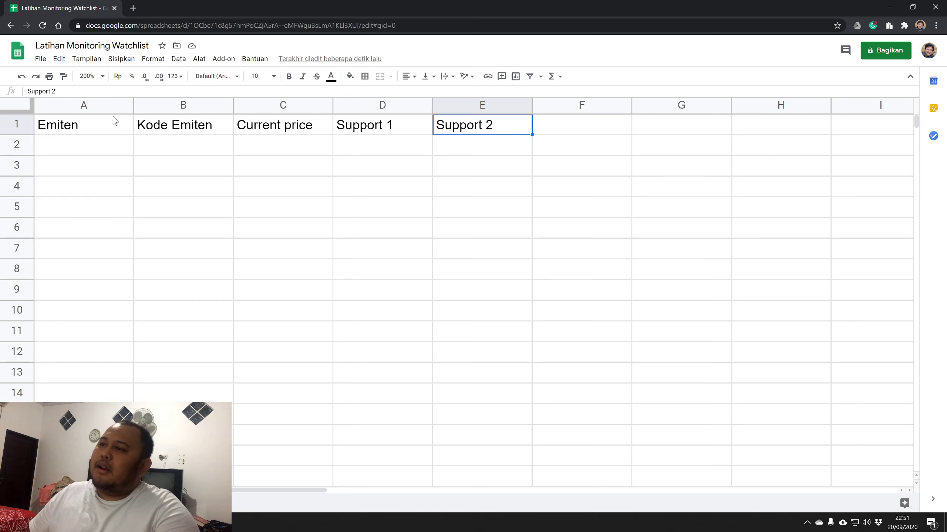
pyautogui.press('Right')
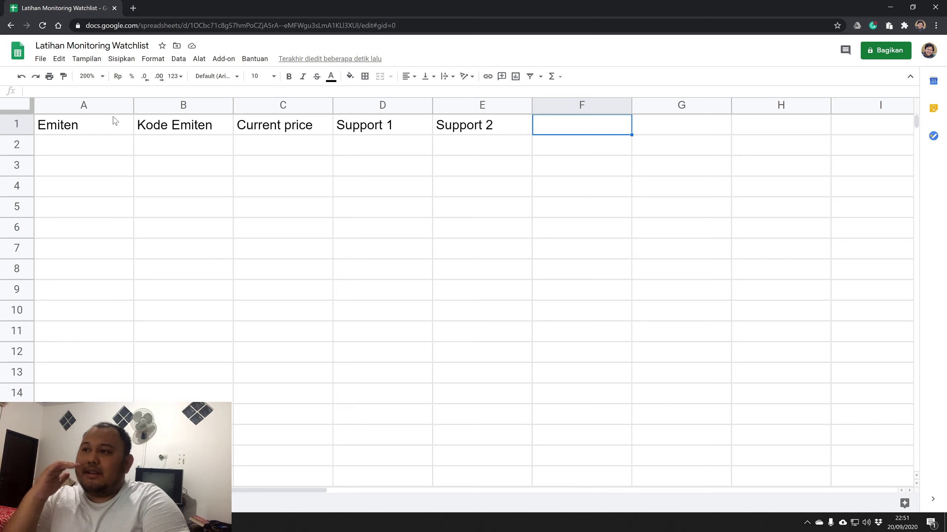
pyautogui.write('High')
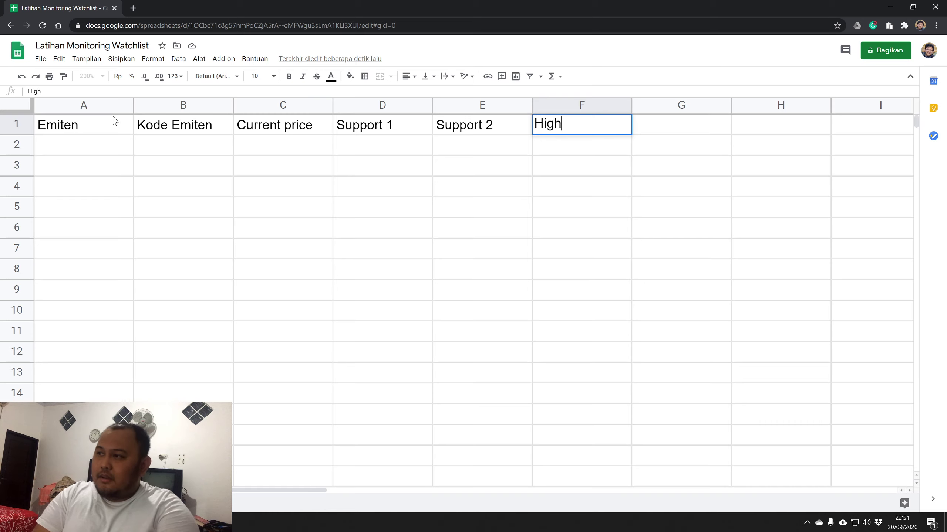
pyautogui.write('52')
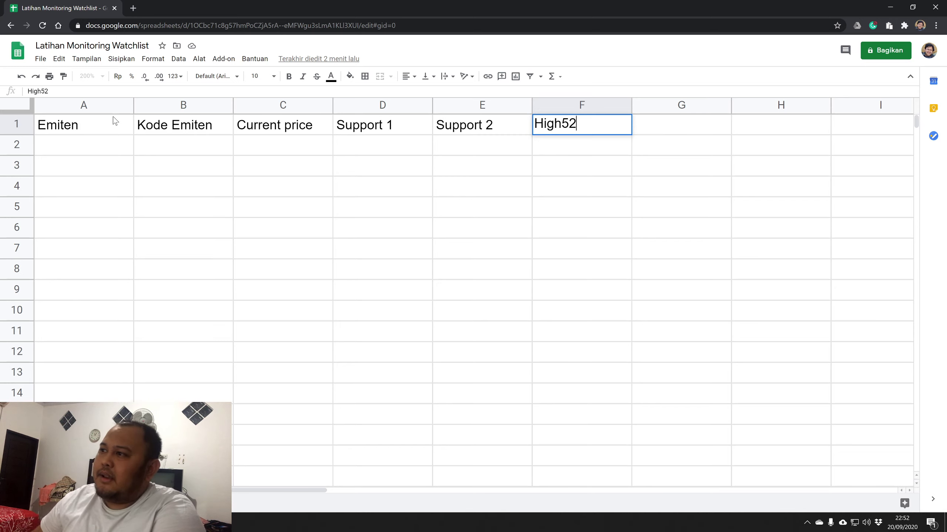
pyautogui.press('Tab')
pyautogui.write('L')
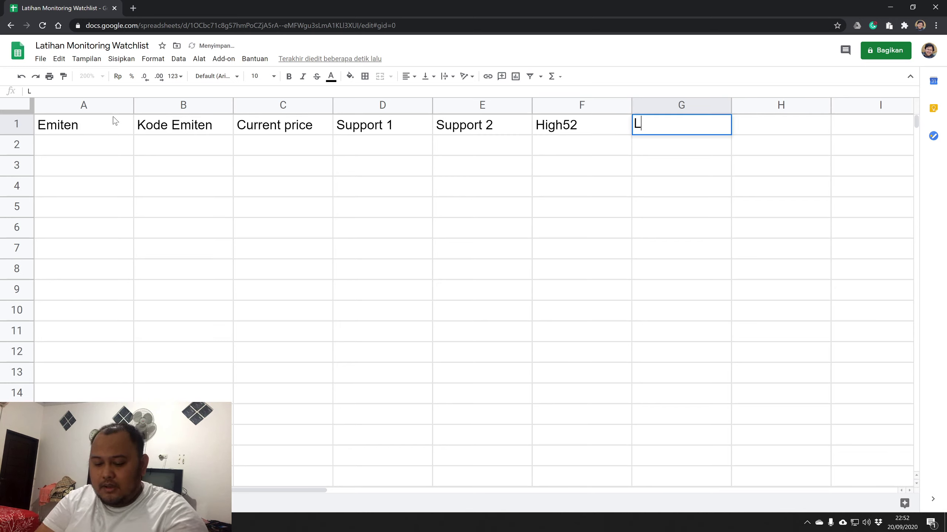
pyautogui.write('ow52')
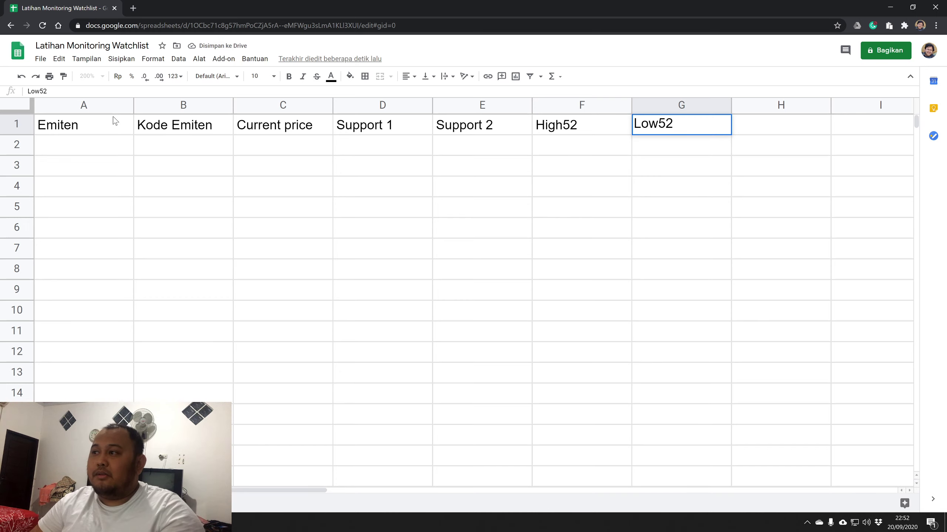
pyautogui.press('Tab')
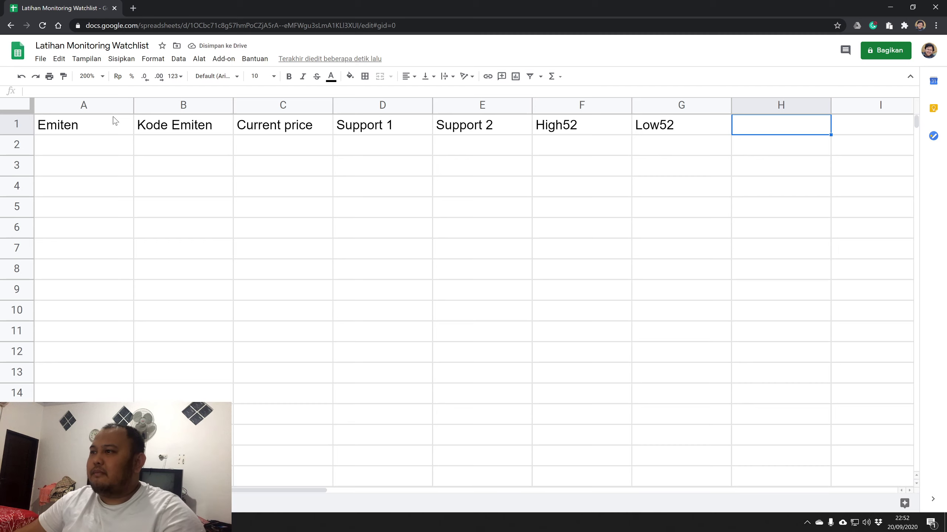
pyautogui.click(576, 134)
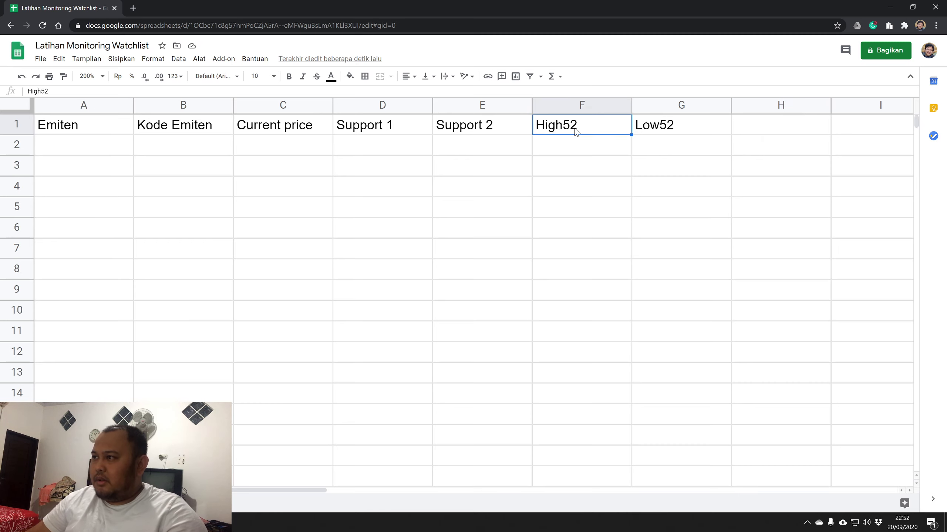
# Move the High52 and Low52 headers together from F1:G1 to J1:K1.
pyautogui.hotkey('shift', 'Right')
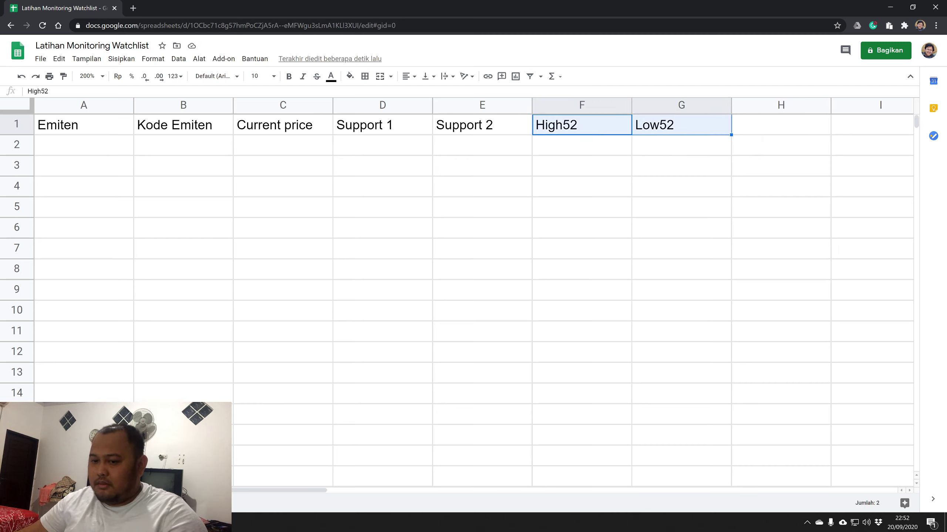
pyautogui.moveTo(197, 490); pyautogui.dragTo(320, 494)
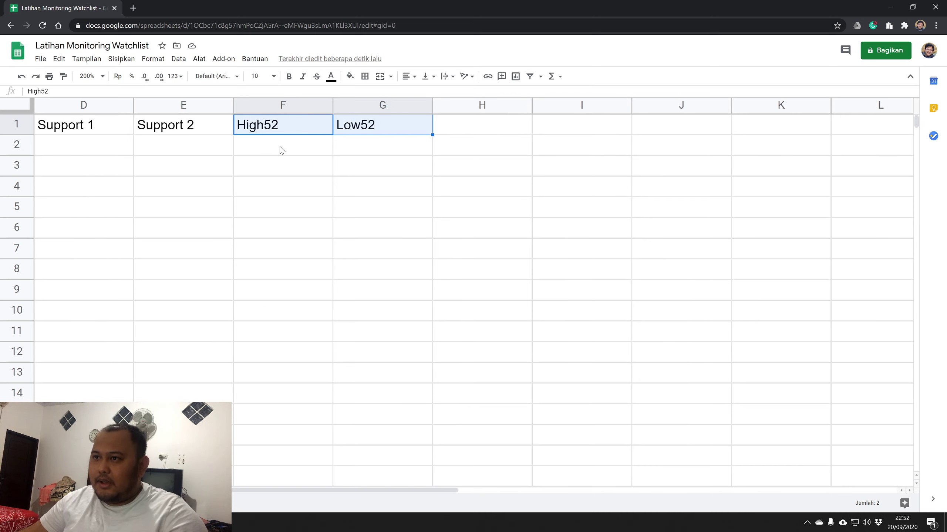
pyautogui.moveTo(432, 135); pyautogui.dragTo(751, 133)
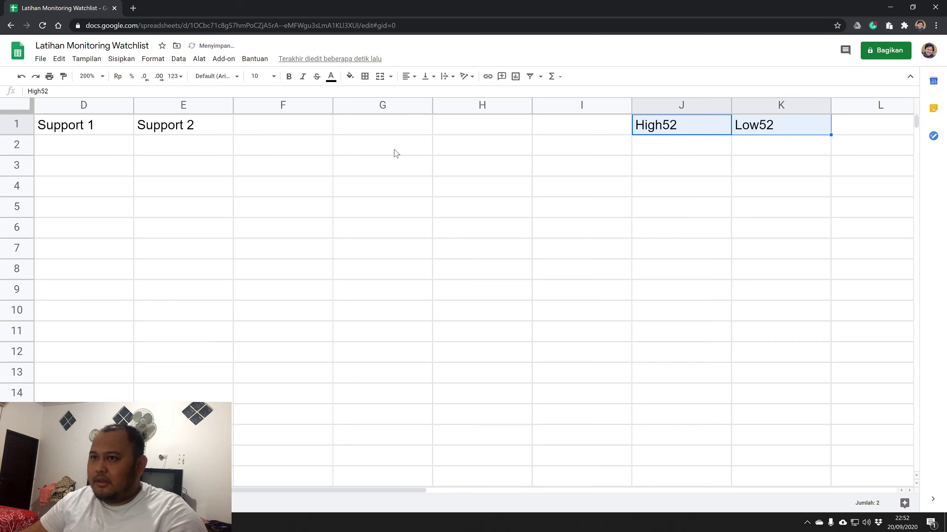
# Begin the F1 header with "Fibo" and search Google for "Fibonacci levels" in a new browser tab.
pyautogui.click(270, 130)
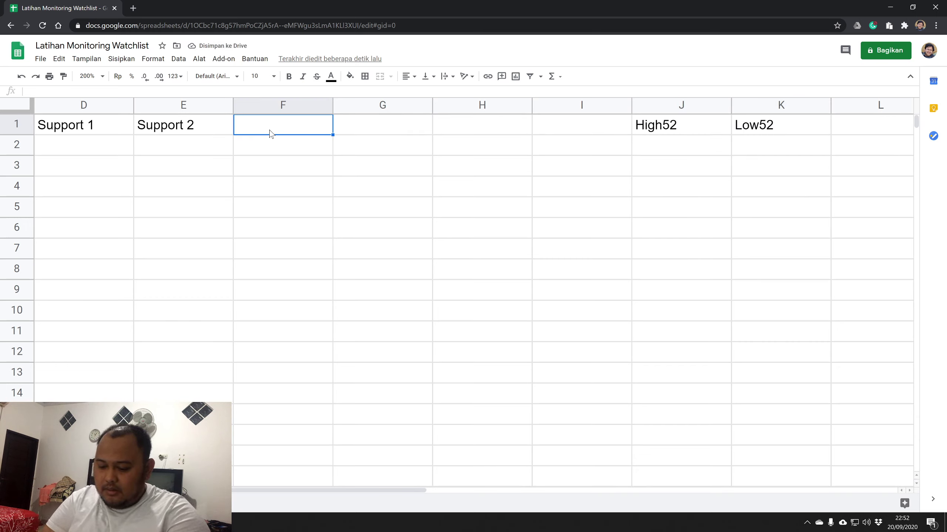
pyautogui.write('Fibo')
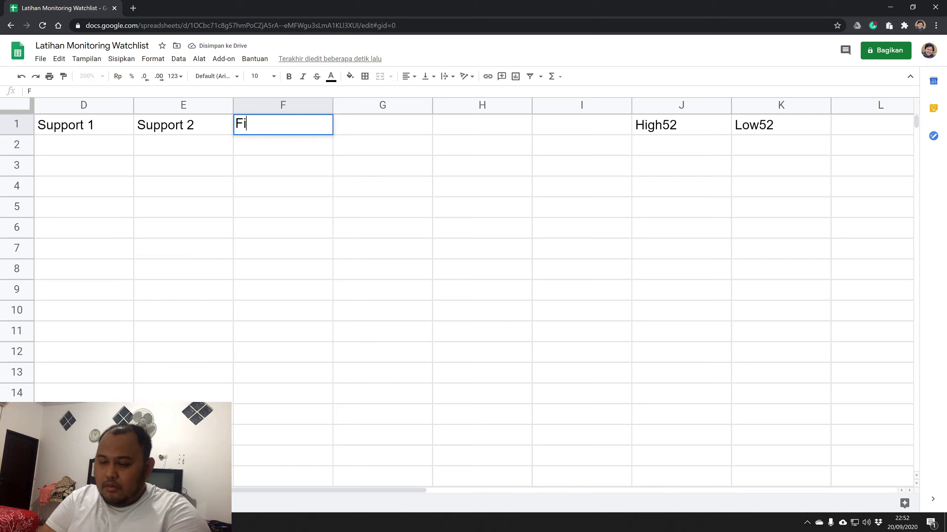
pyautogui.click(133, 7)
pyautogui.write('Fibonacci ')
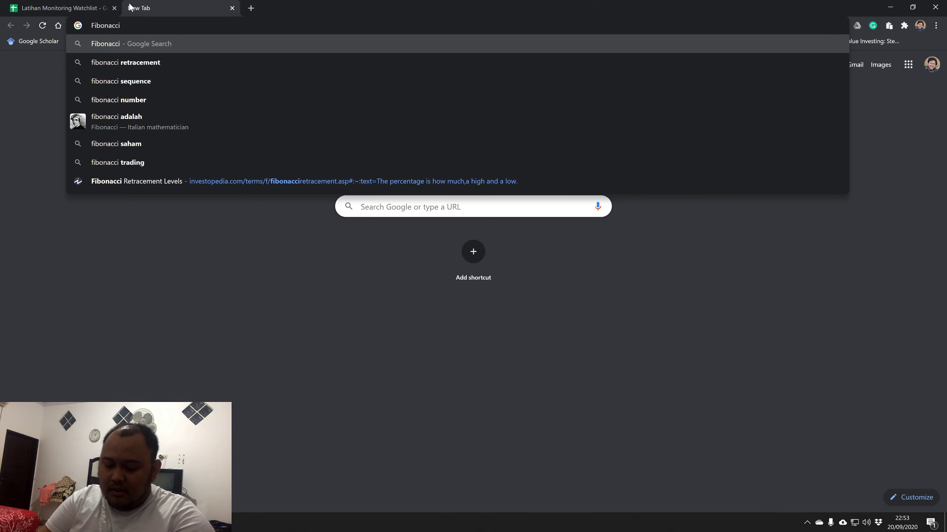
pyautogui.write('levels')
pyautogui.press('Return')
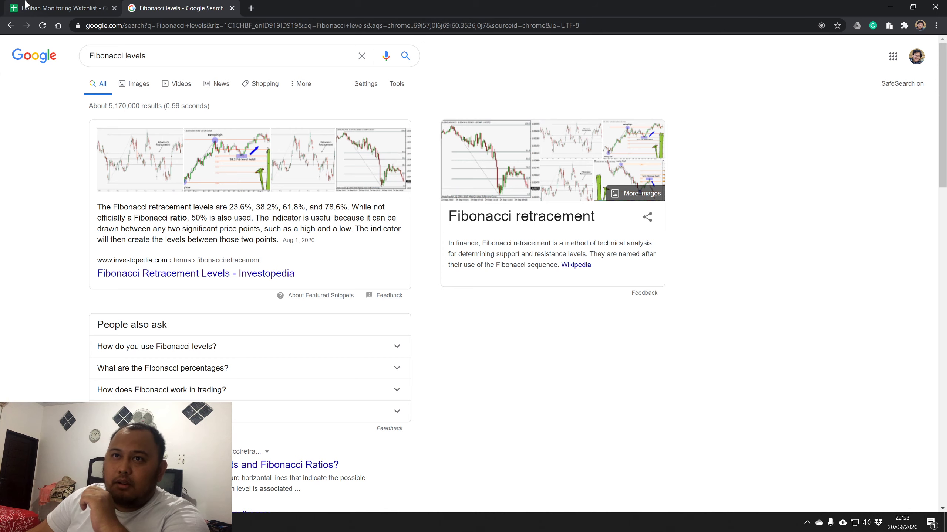
# Return to the spreadsheet, complete the F1 header as "Fibo 23.6" and enter "Fibo 38.2" in G1, consulting the Fibonacci search results.
pyautogui.click(47, 3)
pyautogui.write('23.6')
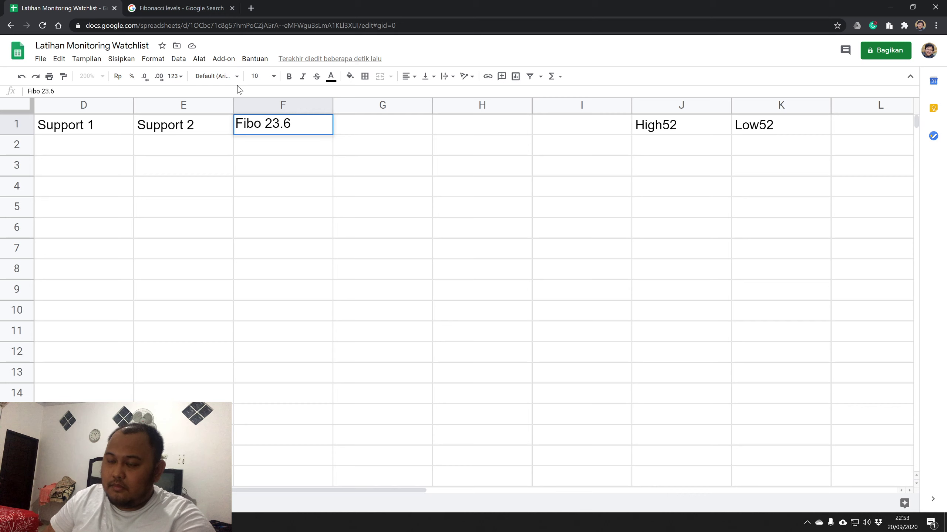
pyautogui.press('Tab')
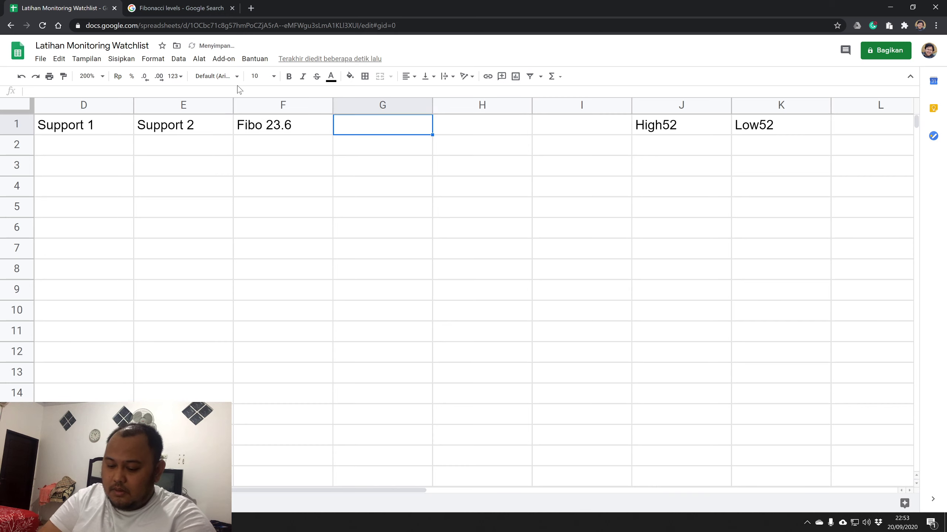
pyautogui.write('Fibo')
pyautogui.click(202, 7)
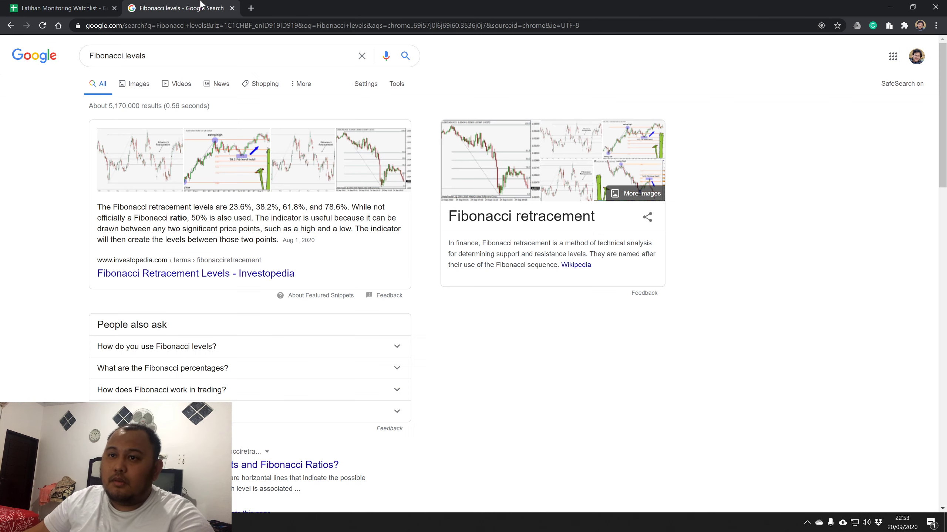
pyautogui.click(62, 6)
pyautogui.write('38.2')
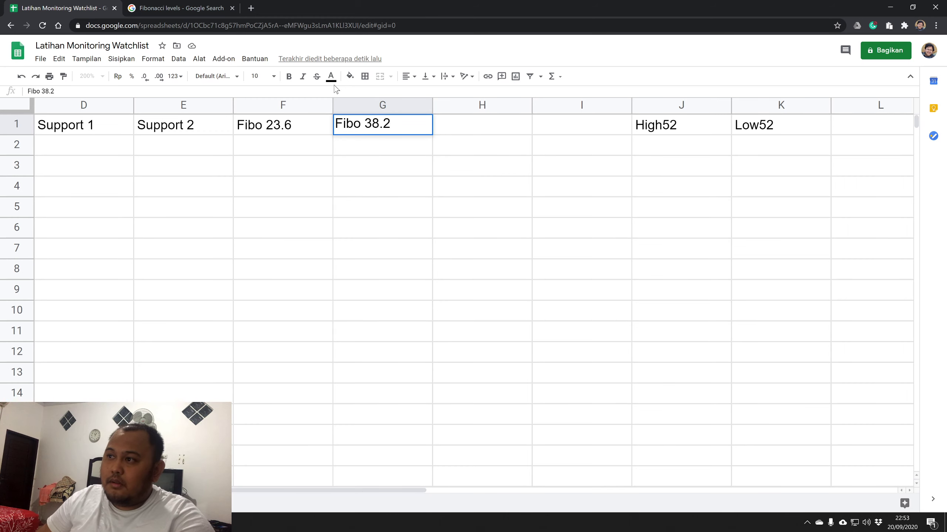
pyautogui.press('Tab')
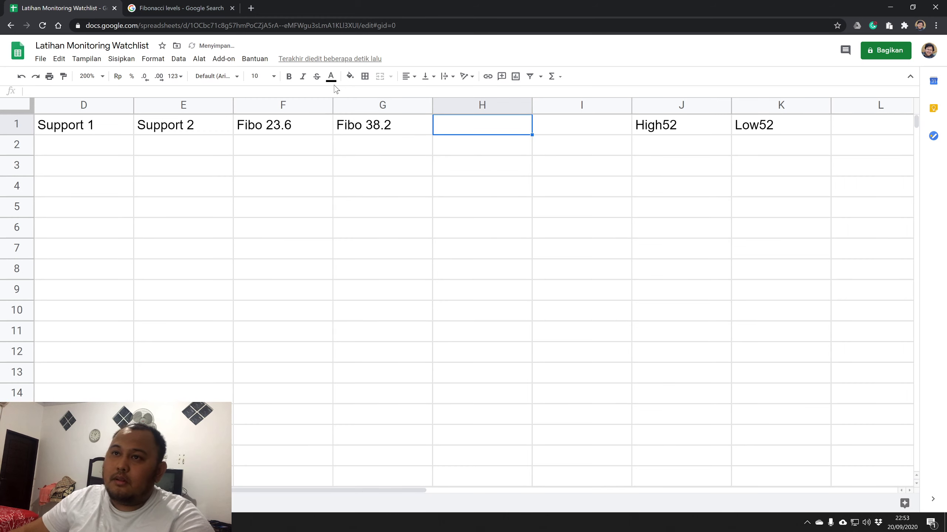
# Check the Fibonacci search results again and enter the header "Fibo 61.8" in H1.
pyautogui.click(168, 6)
pyautogui.click(63, 7)
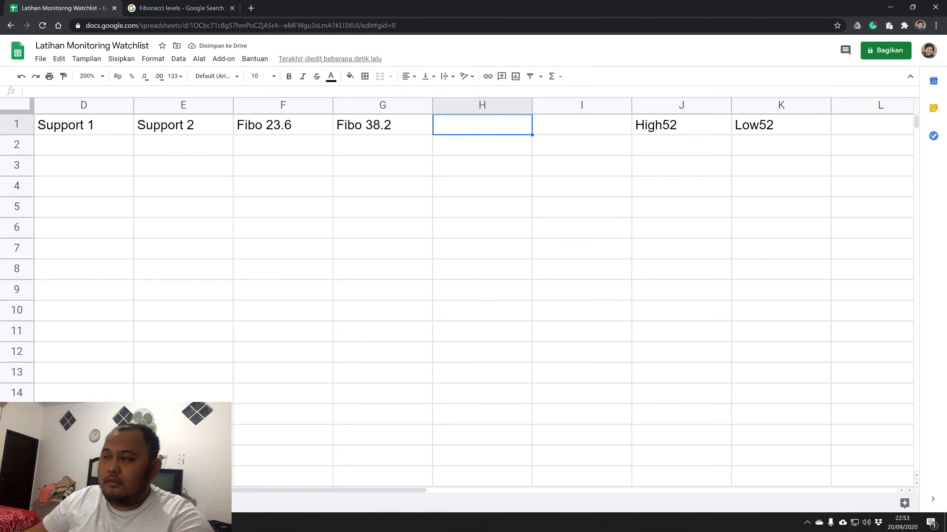
pyautogui.write('61.6')
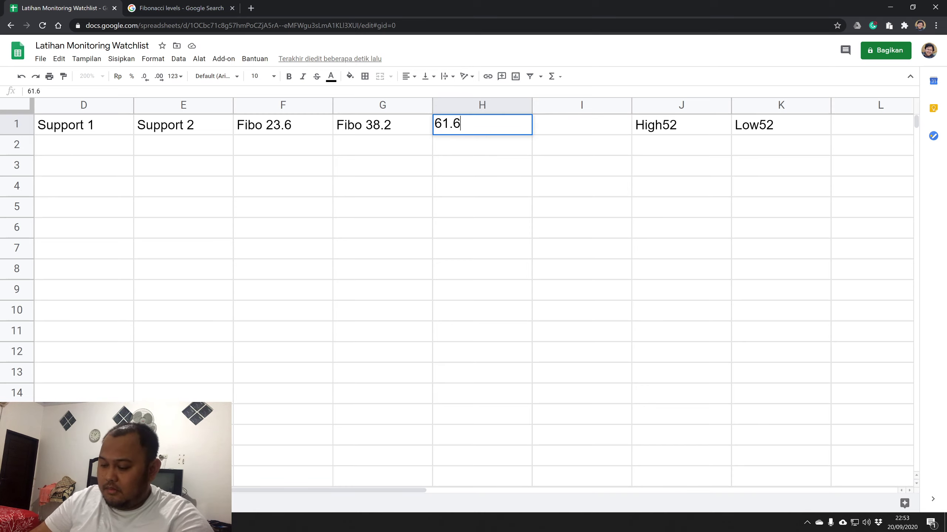
pyautogui.press('BackSpace')
pyautogui.press('BackSpace')
pyautogui.press('BackSpace')
pyautogui.press('BackSpace')
pyautogui.write('Fib')
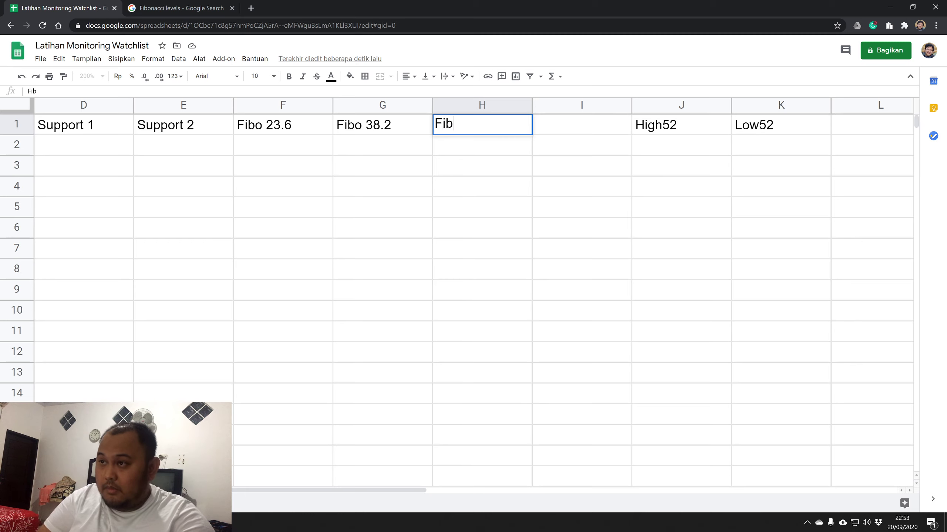
pyautogui.write('o 61.8')
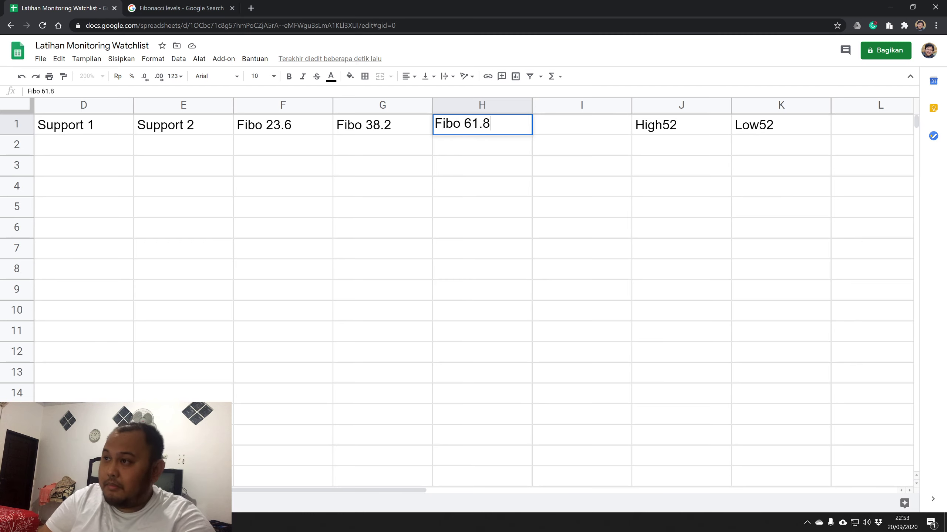
pyautogui.press('Tab')
# Recheck the Fibonacci levels, then move the High52 and Low52 headers one column over to K1:L1.
pyautogui.click(163, 4)
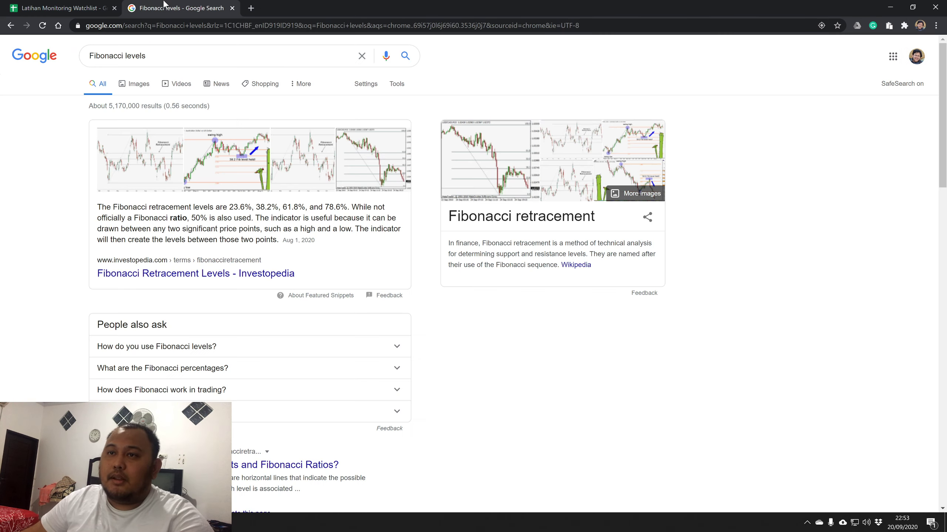
pyautogui.click(92, 7)
pyautogui.moveTo(647, 126); pyautogui.dragTo(839, 135)
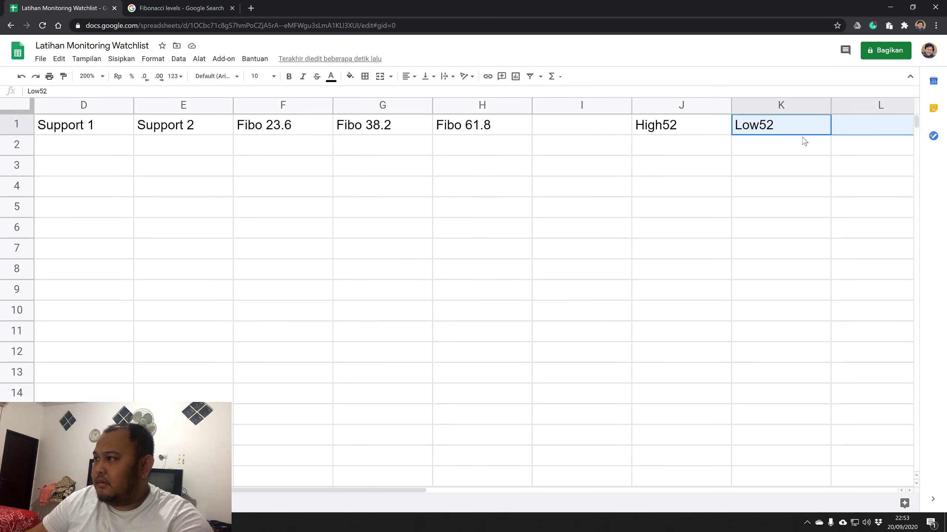
pyautogui.keyDown('shift'); pyautogui.click(701, 124); pyautogui.keyUp('shift')
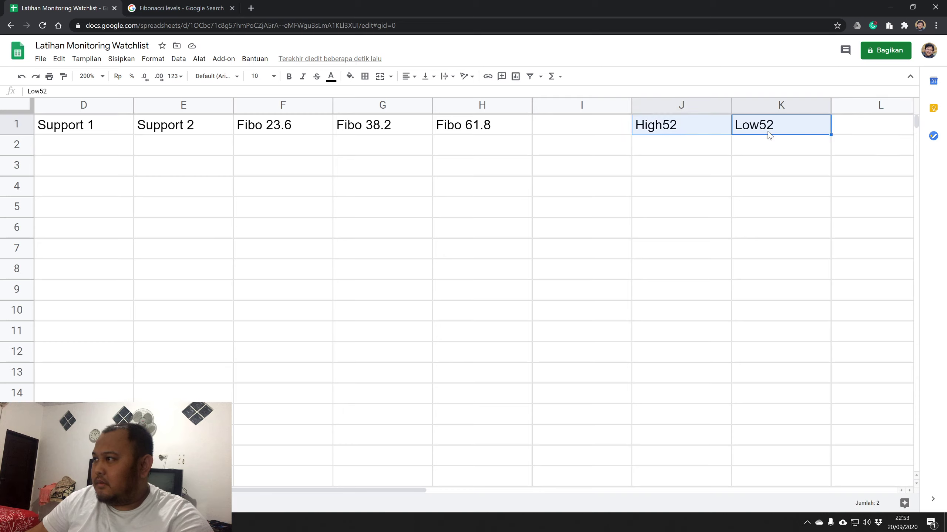
pyautogui.moveTo(764, 135); pyautogui.dragTo(848, 131)
# Move the Fibo 61.8 header to I1 and enter the header "Fibo 50" in the vacated H1.
pyautogui.click(577, 132)
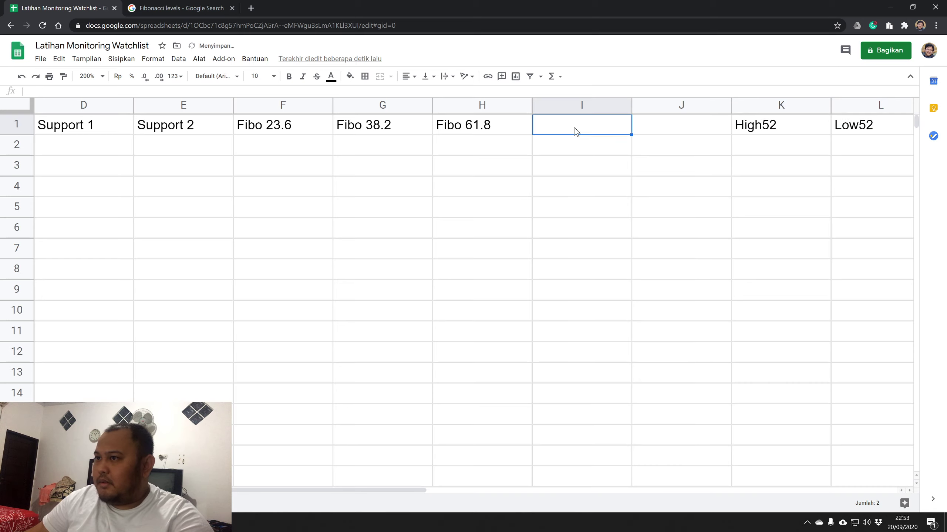
pyautogui.click(496, 133)
pyautogui.moveTo(494, 130); pyautogui.dragTo(564, 131)
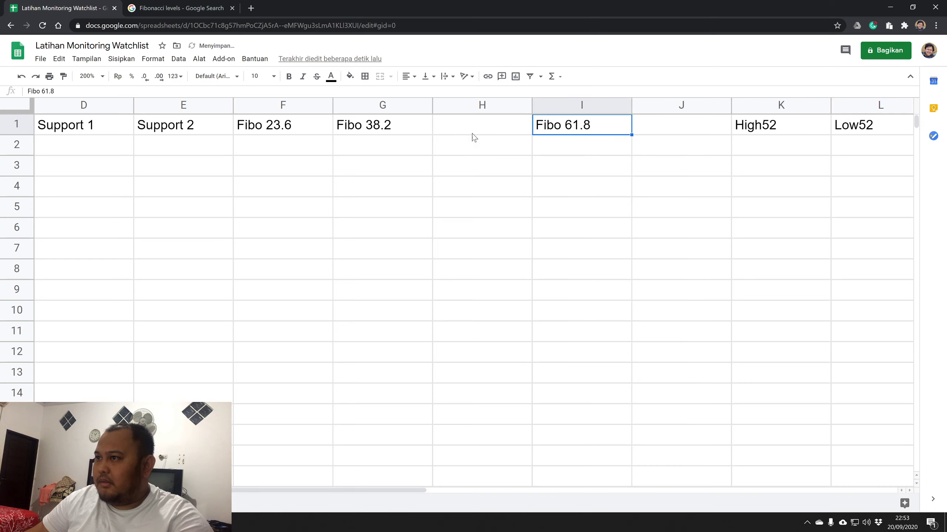
pyautogui.click(472, 133)
pyautogui.write('Fibo')
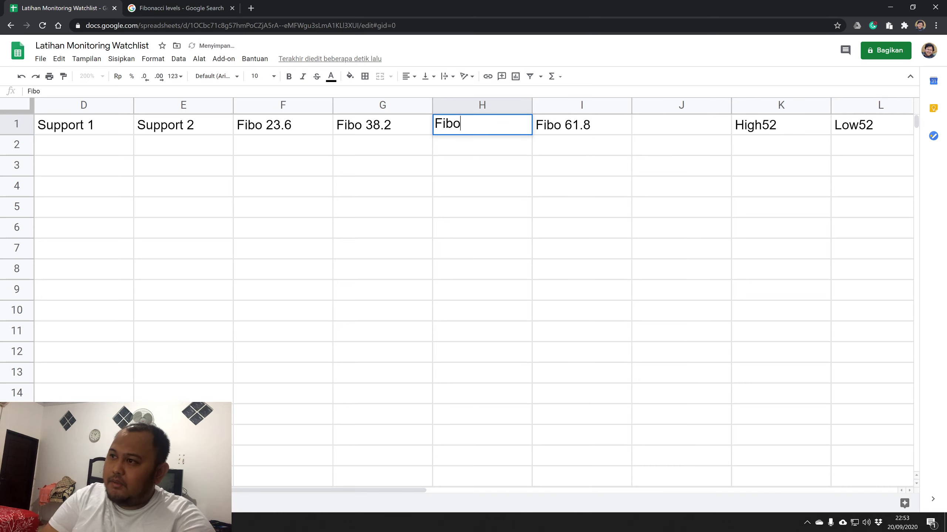
pyautogui.write(' 50')
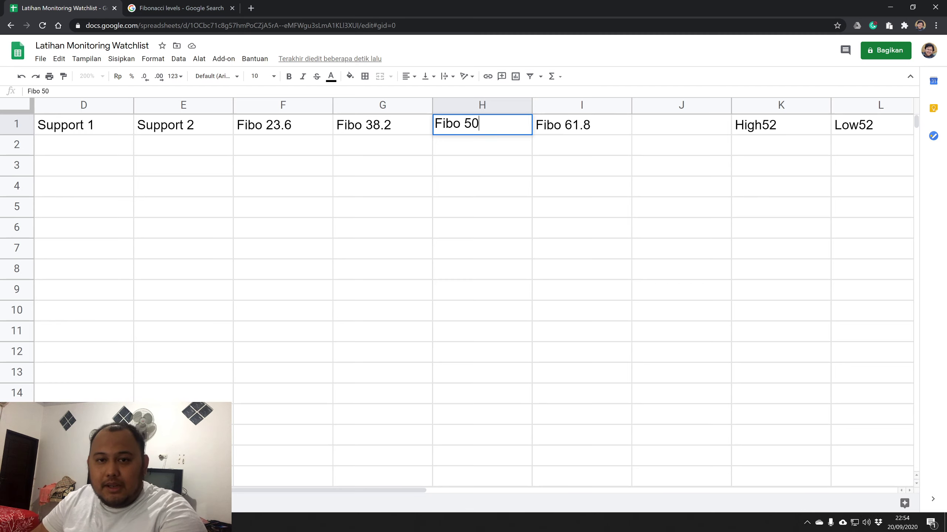
pyautogui.press('Tab')
pyautogui.press('Tab')
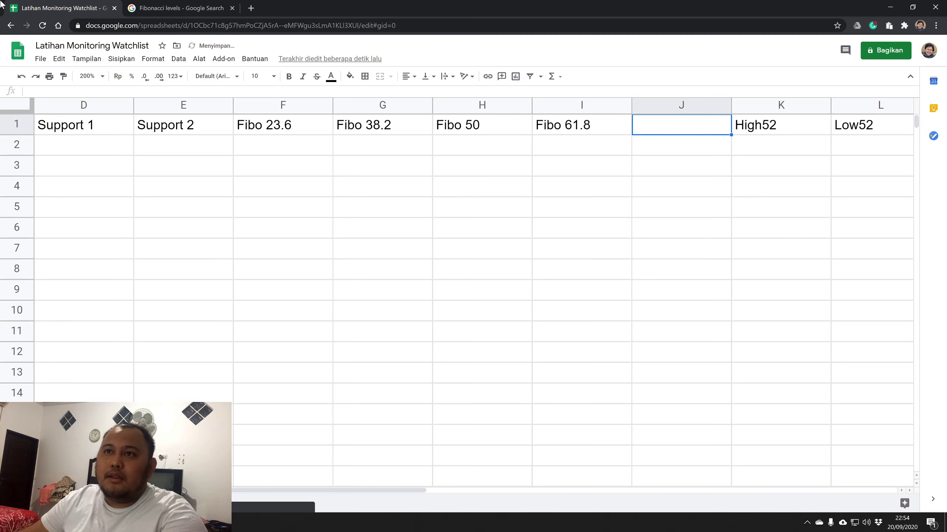
# Look up the last Fibonacci level in the search results and enter the header "Fibo 78.6" in J1.
pyautogui.click(174, 5)
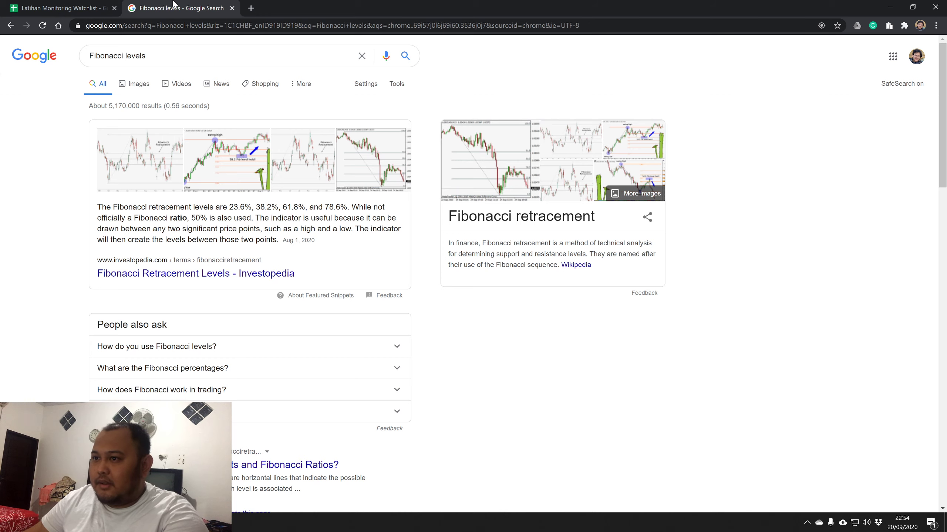
pyautogui.click(60, 8)
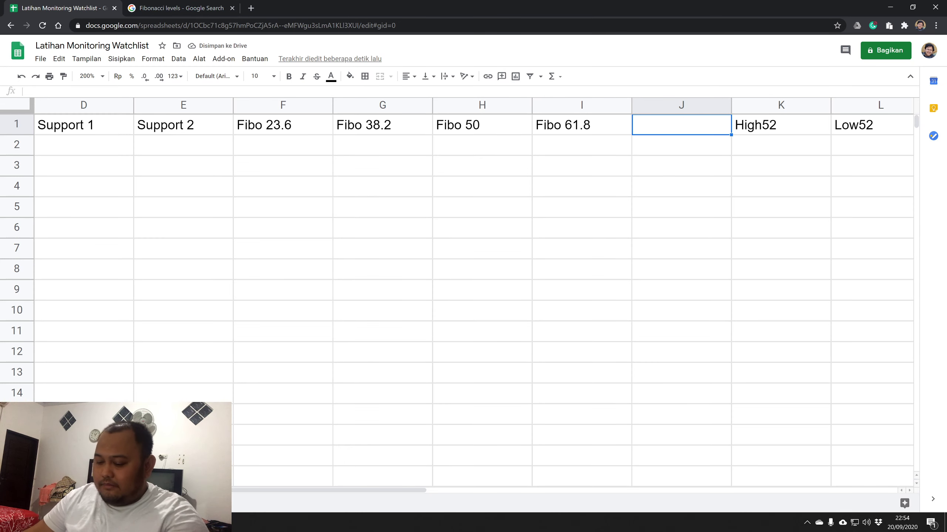
pyautogui.write('78.')
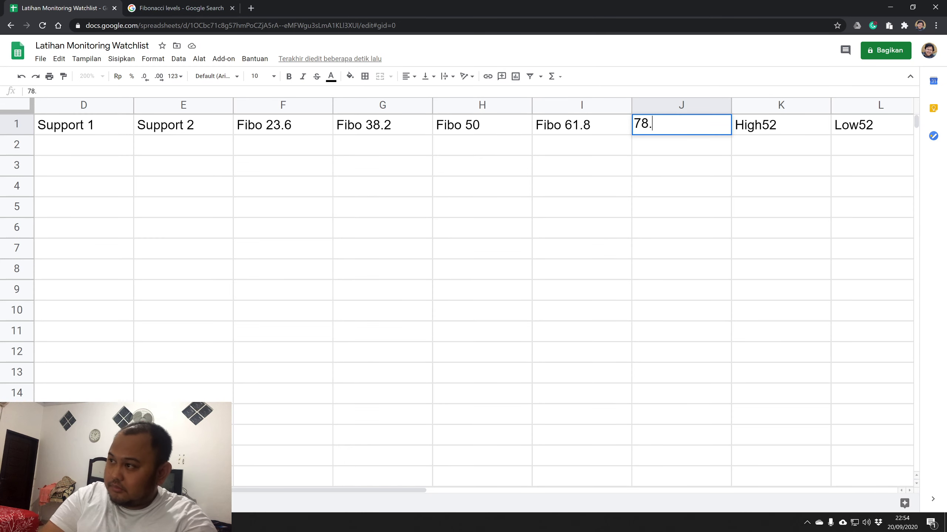
pyautogui.press('BackSpace')
pyautogui.press('BackSpace')
pyautogui.press('BackSpace')
pyautogui.write('Fibo')
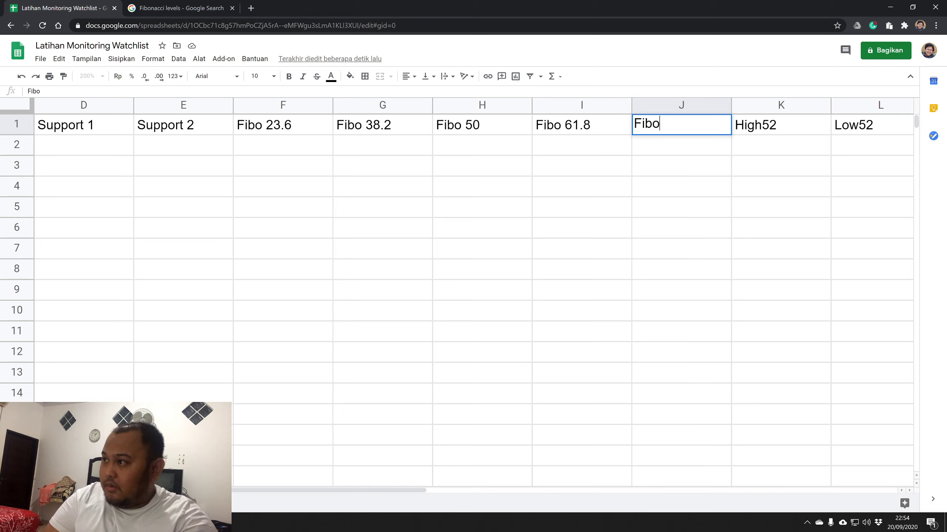
pyautogui.write(' 78.6')
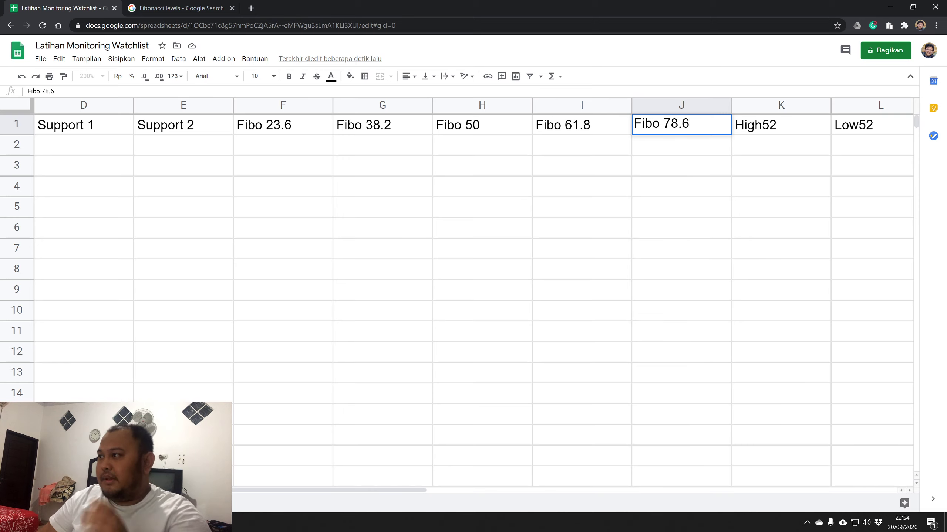
pyautogui.press('Return')
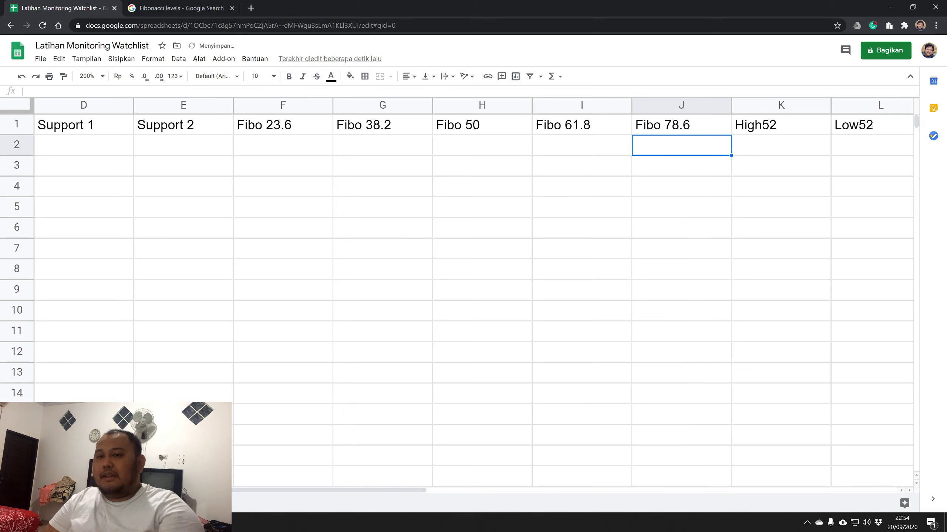
# Enter the issuer codes ACES, UNVR and BTPS in A2:A4 under the Emiten header.
pyautogui.press('Left')
pyautogui.press('Left')
pyautogui.press('Left')
pyautogui.press('Left')
pyautogui.press('Left')
pyautogui.press('Left')
pyautogui.press('Left')
pyautogui.press('Left')
pyautogui.press('Left')
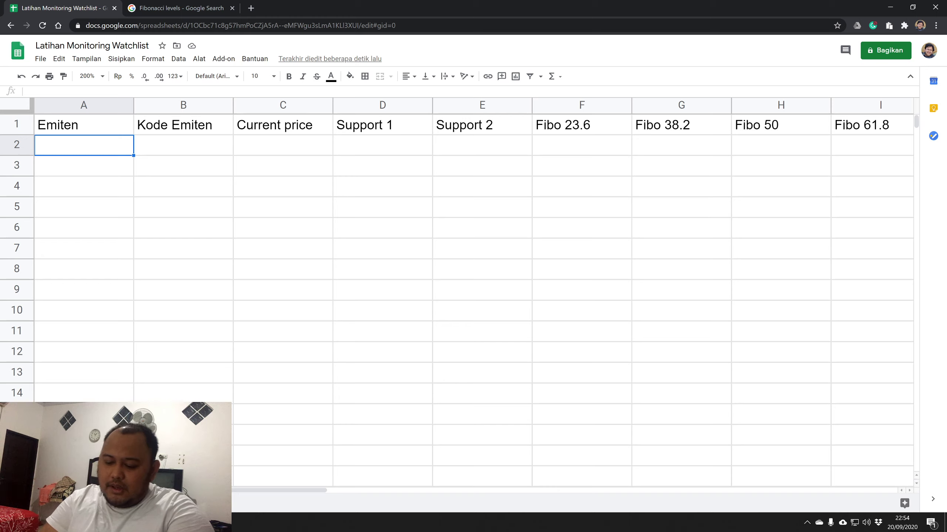
pyautogui.write('AC')
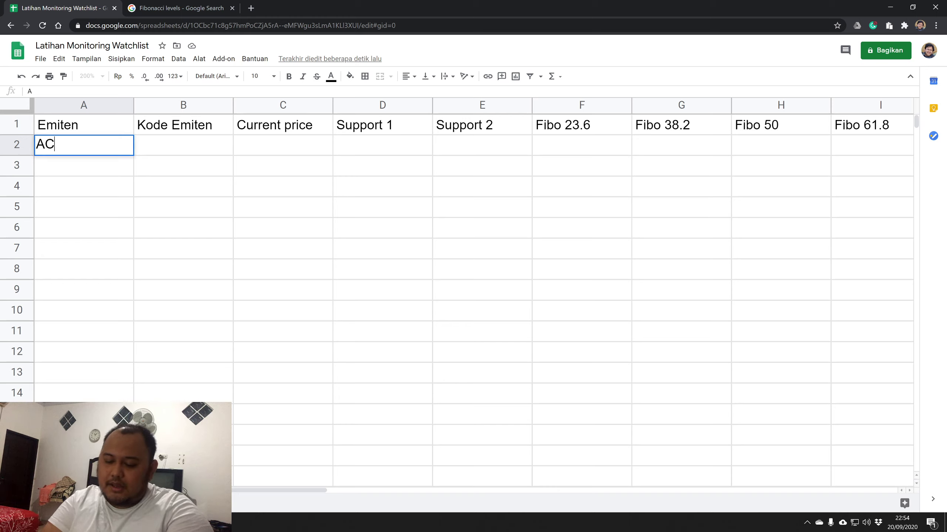
pyautogui.write('ES')
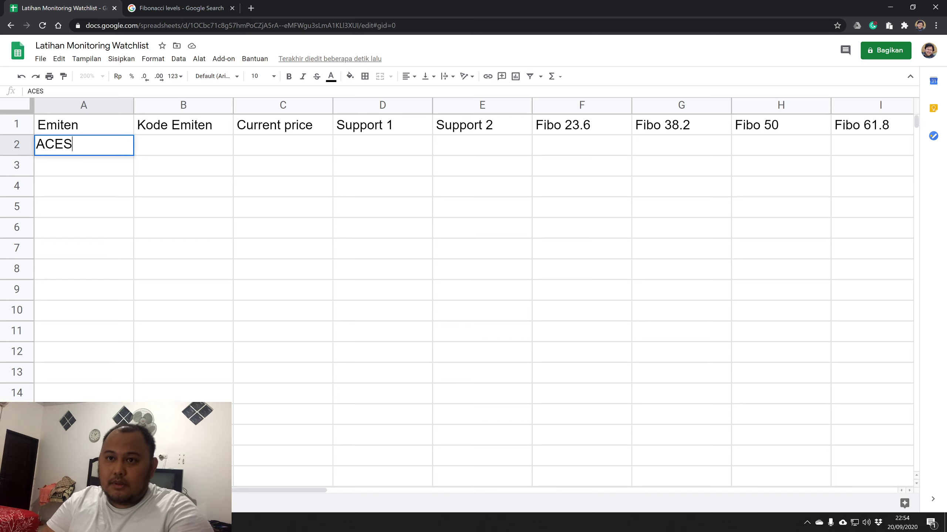
pyautogui.press('Return')
pyautogui.write('UNVR')
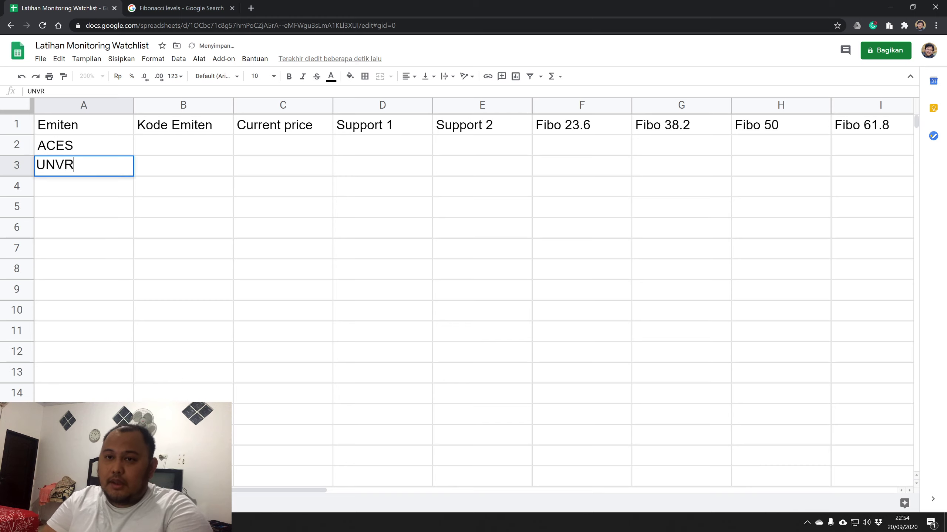
pyautogui.press('Return')
pyautogui.write('BP')
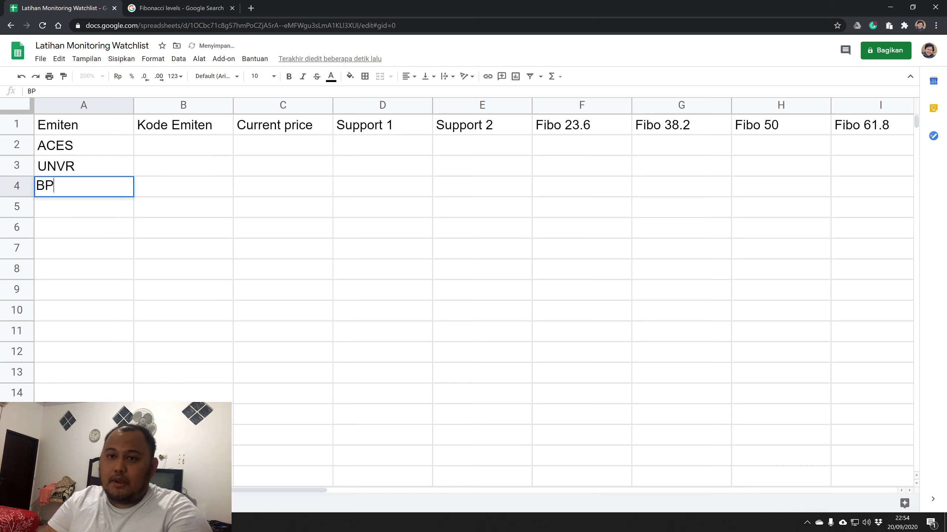
pyautogui.press('BackSpace')
pyautogui.write('TPS')
pyautogui.press('Return')
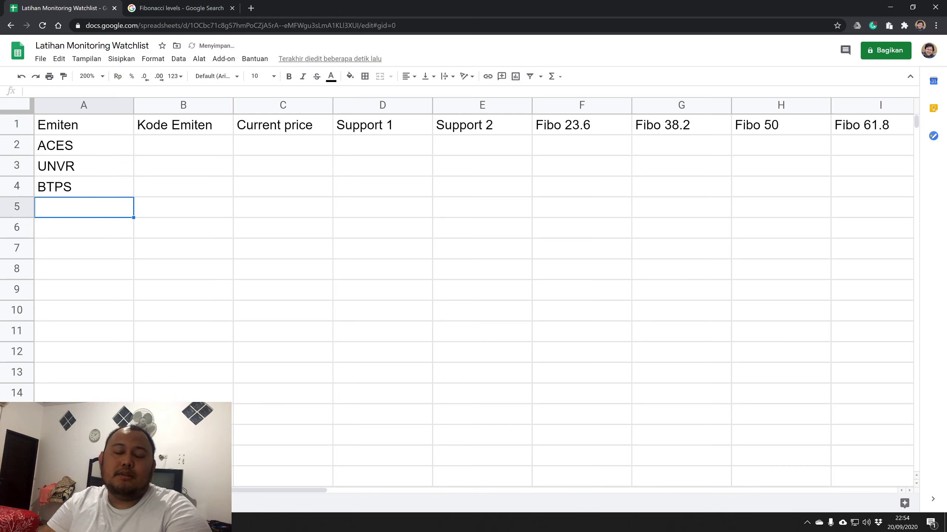
# Continue the issuer list with SMSM, ULTJ and CLEO in A5:A7.
pyautogui.write('SMSM')
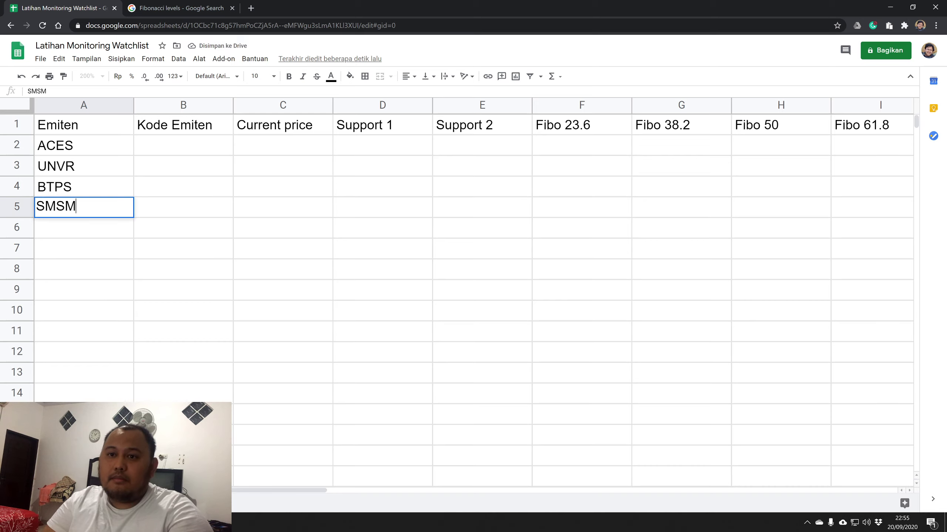
pyautogui.press('Return')
pyautogui.write('ULTJ')
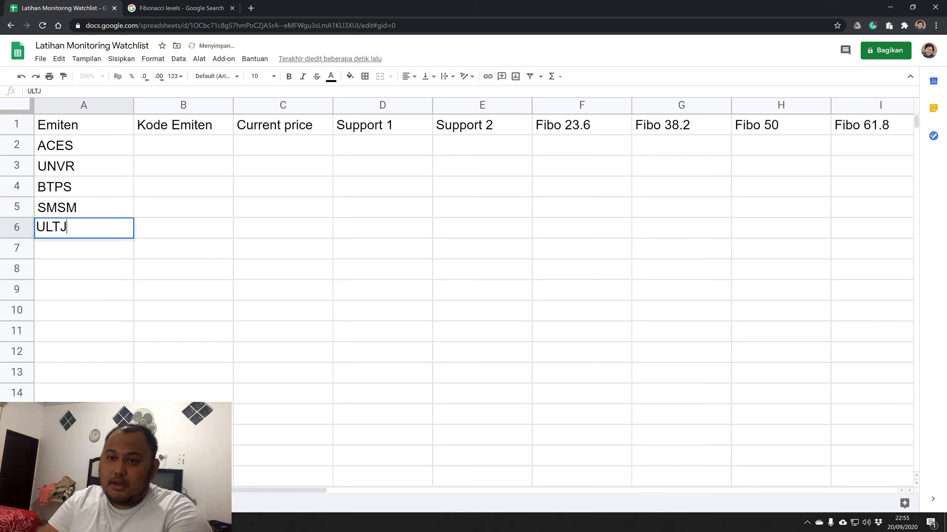
pyautogui.press('Return')
pyautogui.write('CLEO')
pyautogui.press('Return')
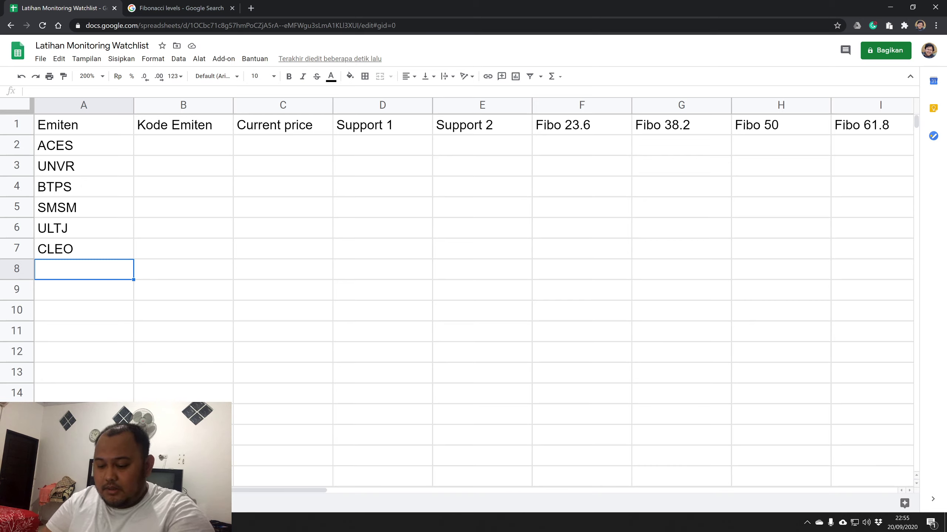
# Complete the issuer list with TPIA, WEGE, PWON and ICBP in A8:A11.
pyautogui.write('TPIA')
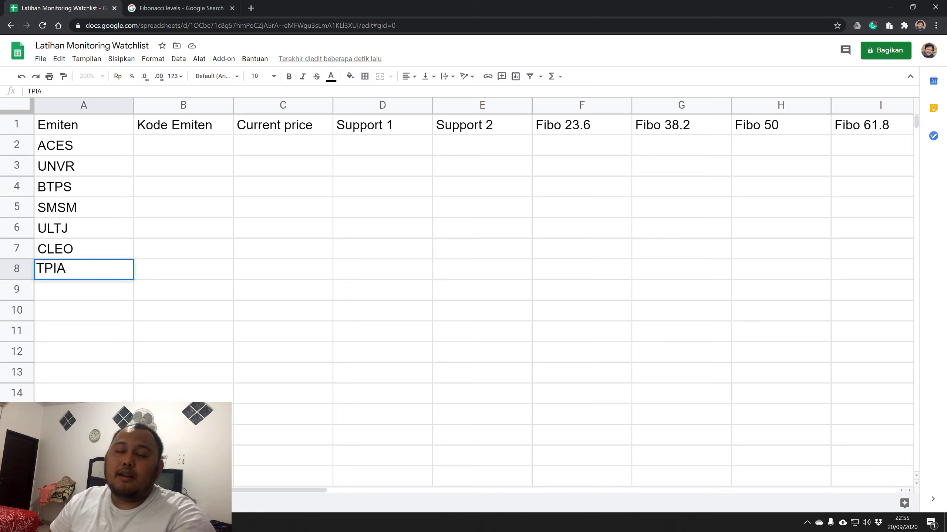
pyautogui.press('Return')
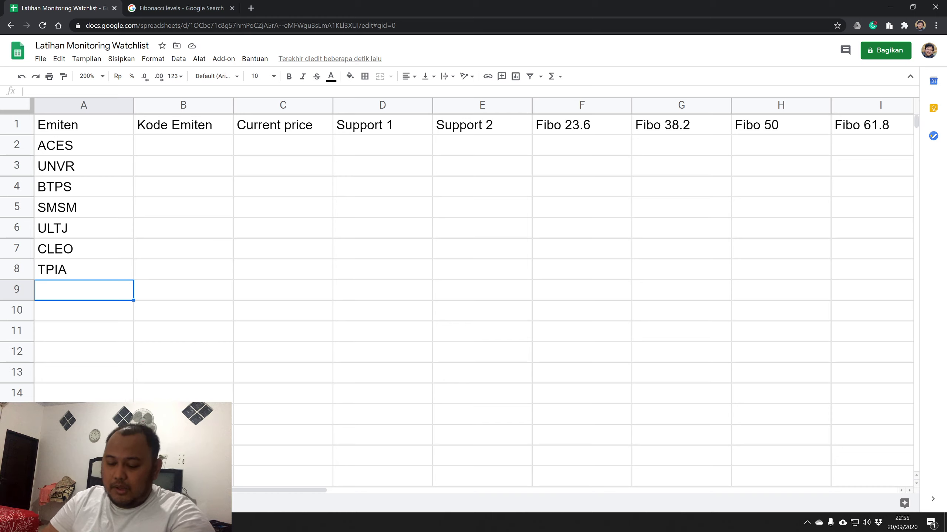
pyautogui.write('WEGE')
pyautogui.press('Return')
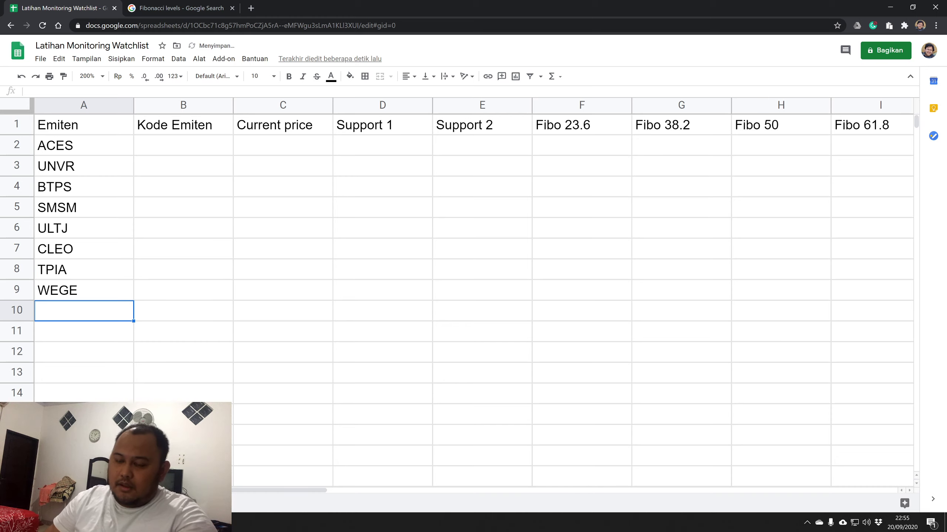
pyautogui.write('PWON')
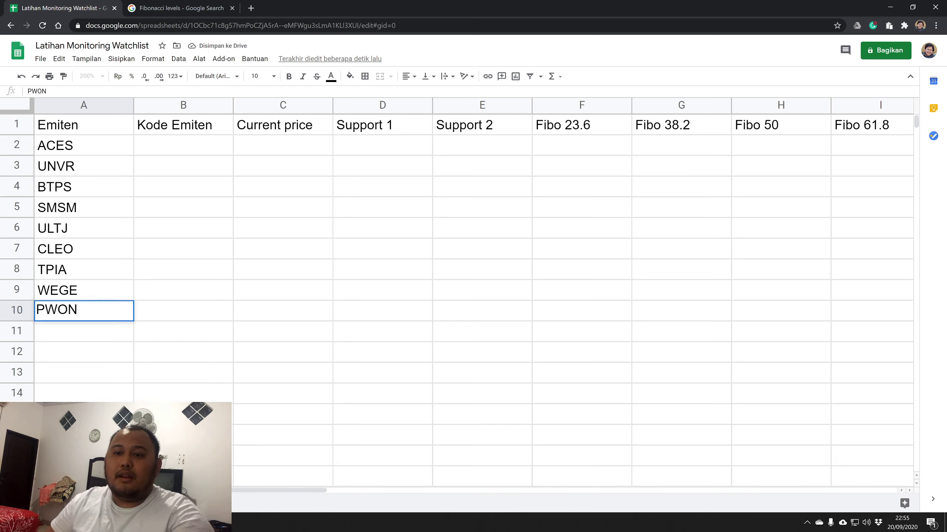
pyautogui.press('Return')
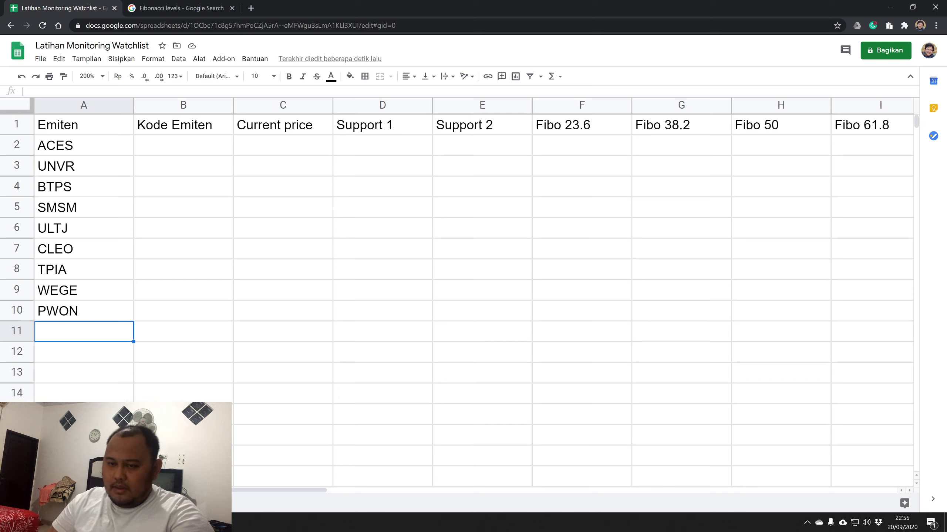
pyautogui.write('ICBP')
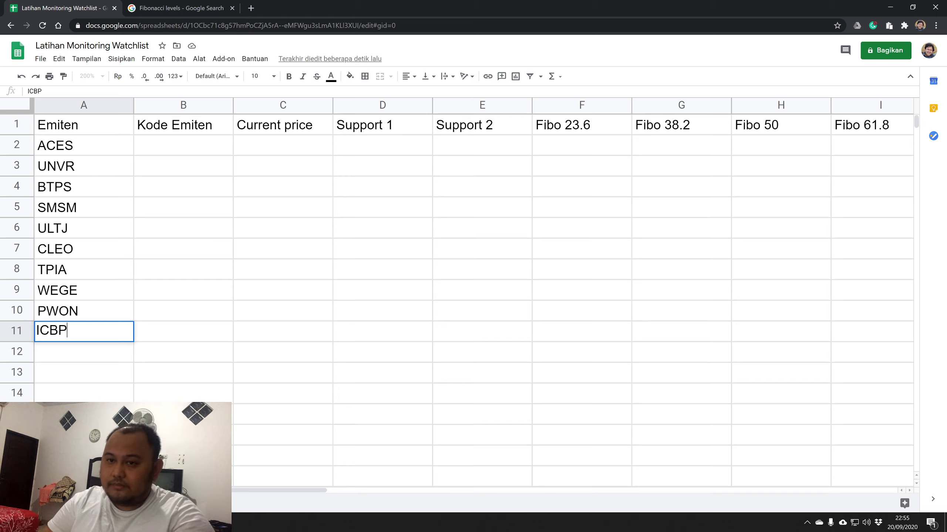
pyautogui.press('Tab')
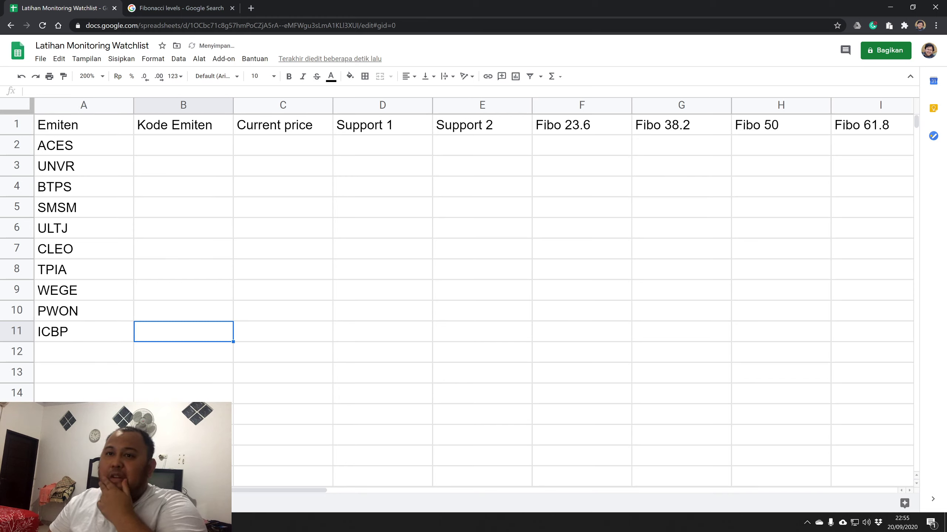
# Enter the formula =GOOGLEFINANCE("IDX:ACES") in C2 to retrieve the current price of ACES.
pyautogui.press('Up')
pyautogui.press('Up')
pyautogui.press('Up')
pyautogui.press('Up')
pyautogui.press('Up')
pyautogui.press('Up')
pyautogui.press('Up')
pyautogui.press('Up')
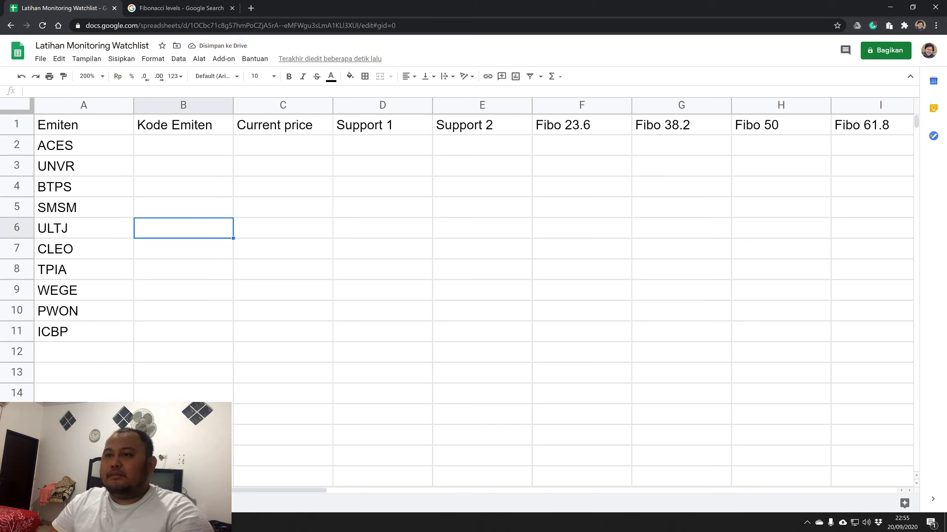
pyautogui.press('Up')
pyautogui.press('Right')
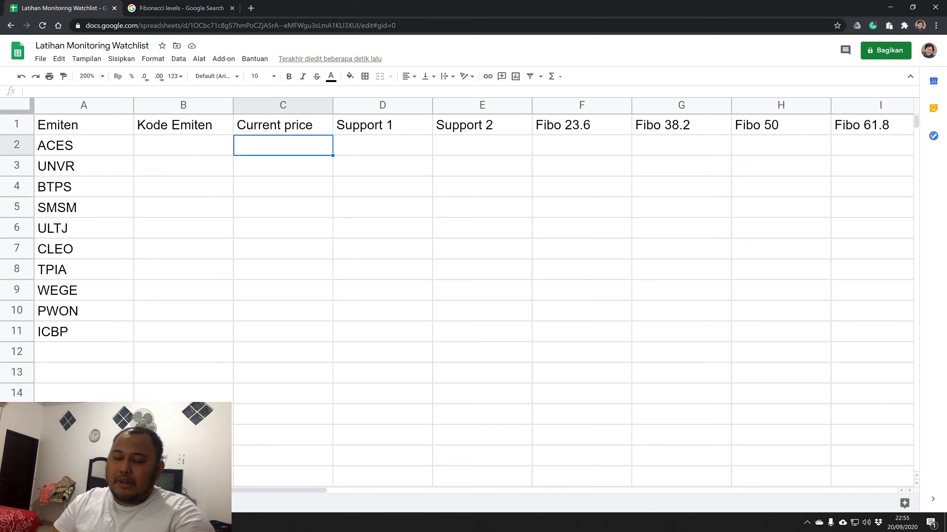
pyautogui.write('=')
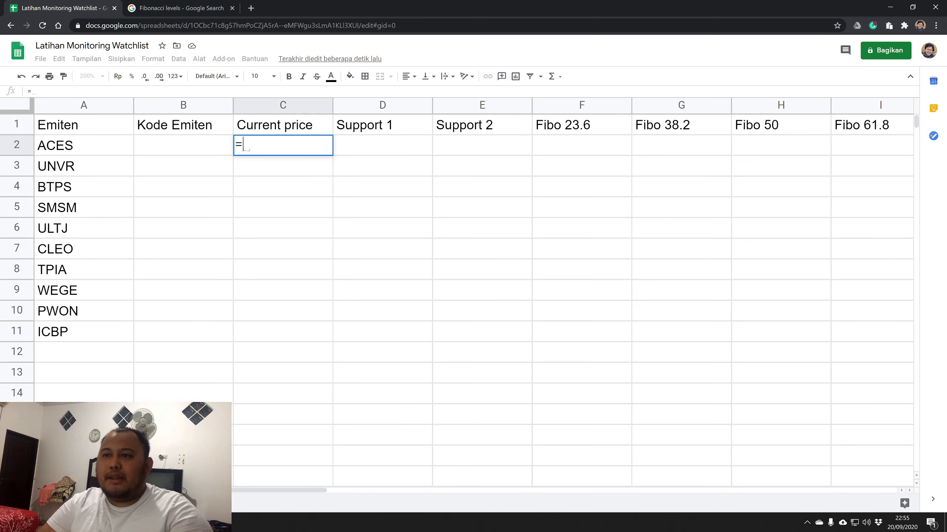
pyautogui.write('GOO')
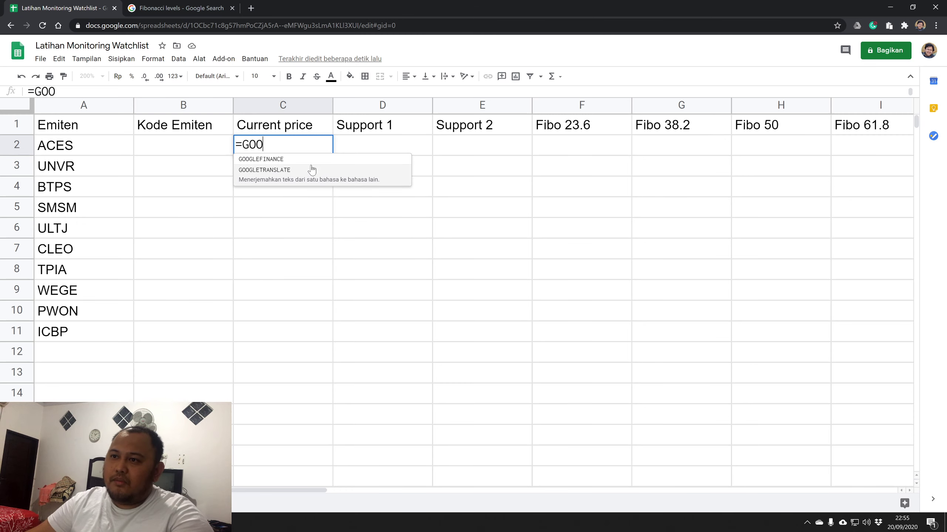
pyautogui.click(254, 173)
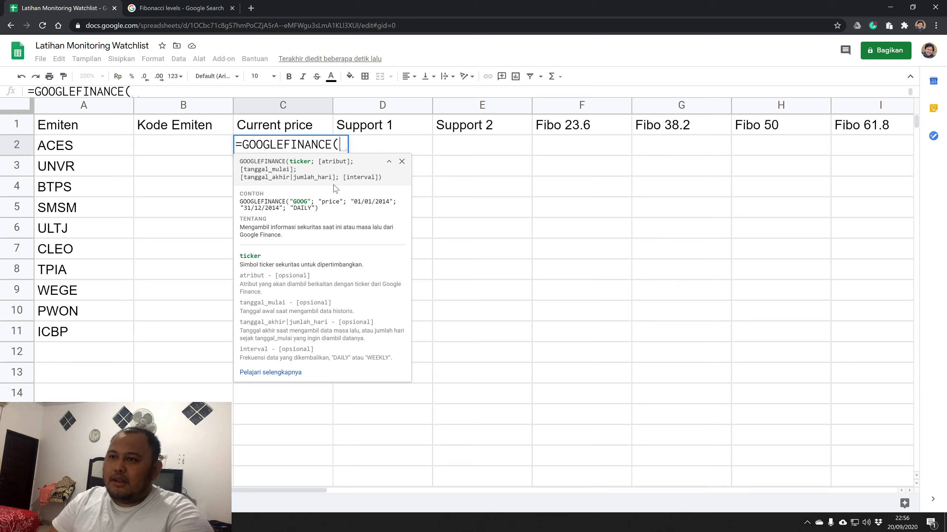
pyautogui.write('"')
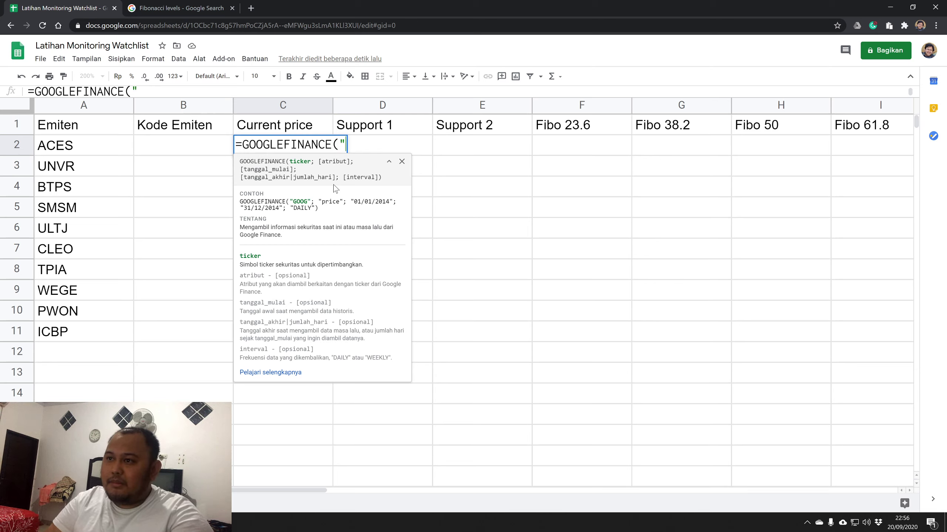
pyautogui.write('idx')
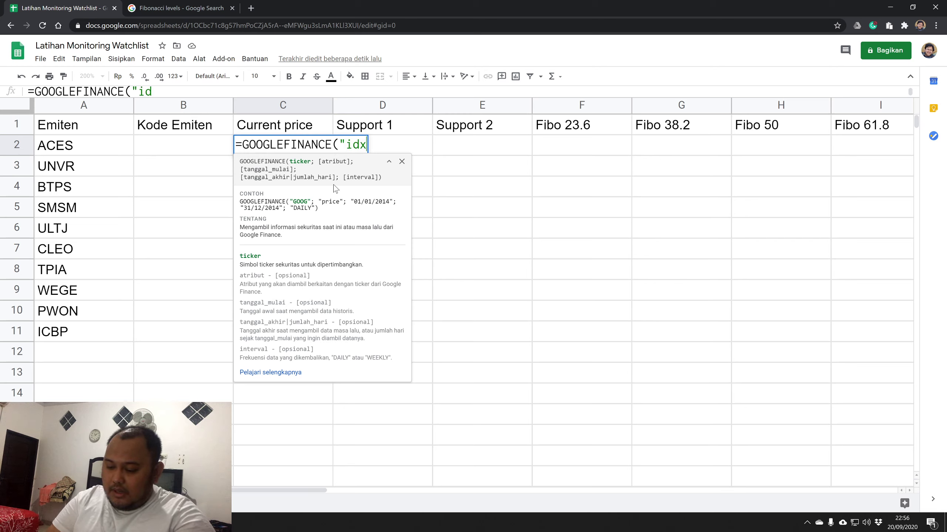
pyautogui.press('BackSpace')
pyautogui.press('BackSpace')
pyautogui.press('BackSpace')
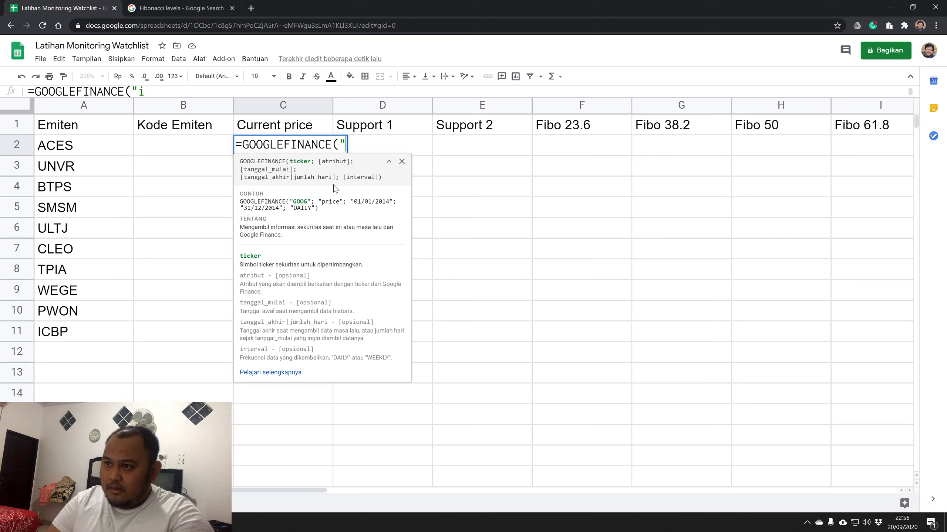
pyautogui.write('IDX:')
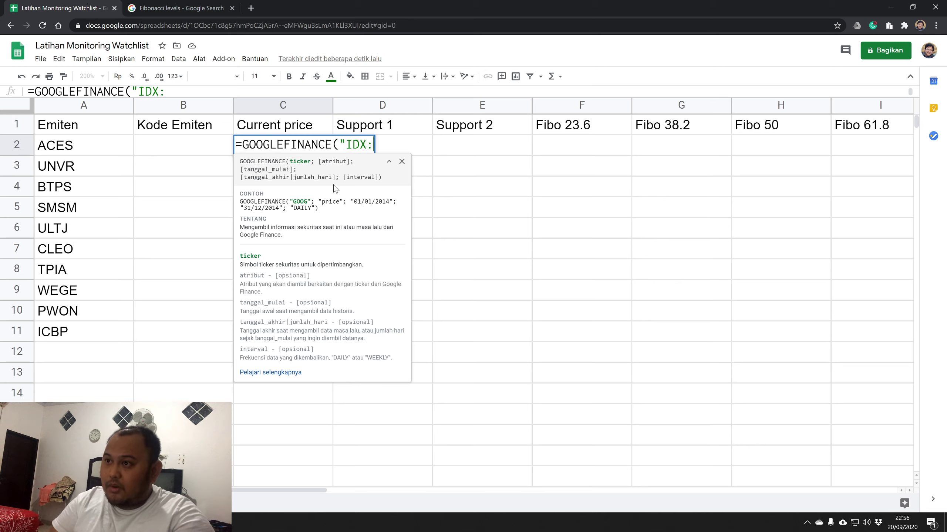
pyautogui.write('aces')
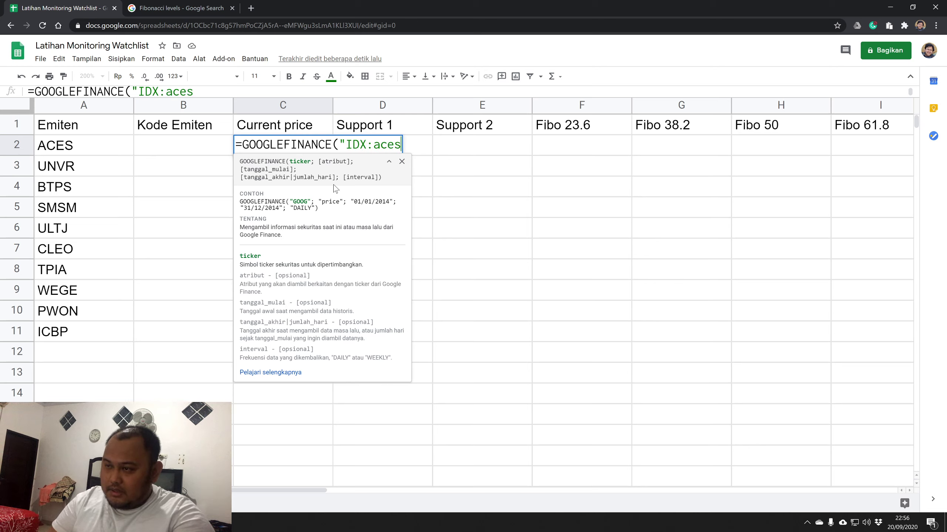
pyautogui.press('BackSpace')
pyautogui.press('BackSpace')
pyautogui.press('BackSpace')
pyautogui.press('BackSpace')
pyautogui.write('ACES')
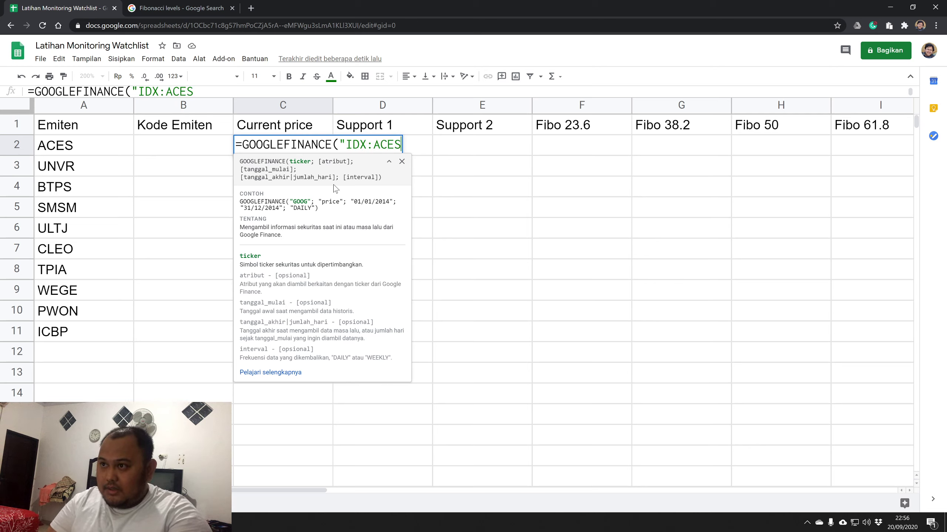
pyautogui.write('")')
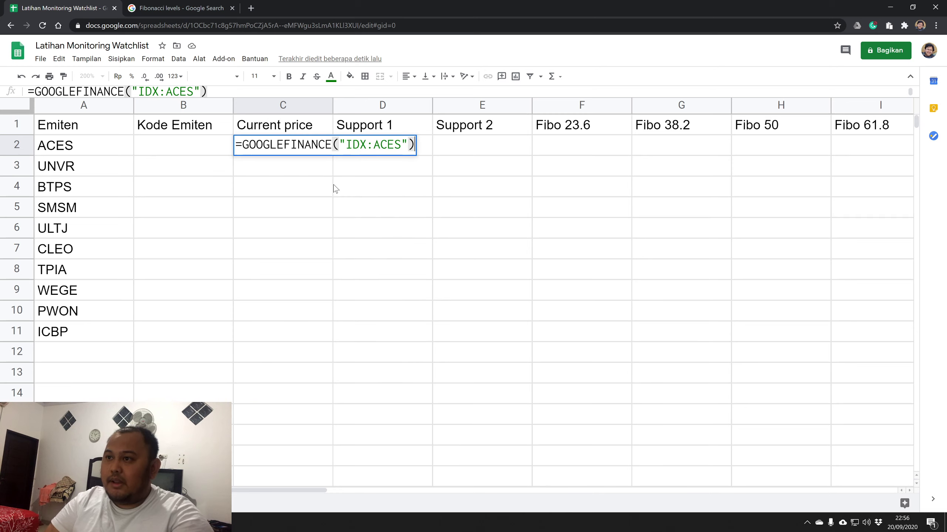
pyautogui.press('Return')
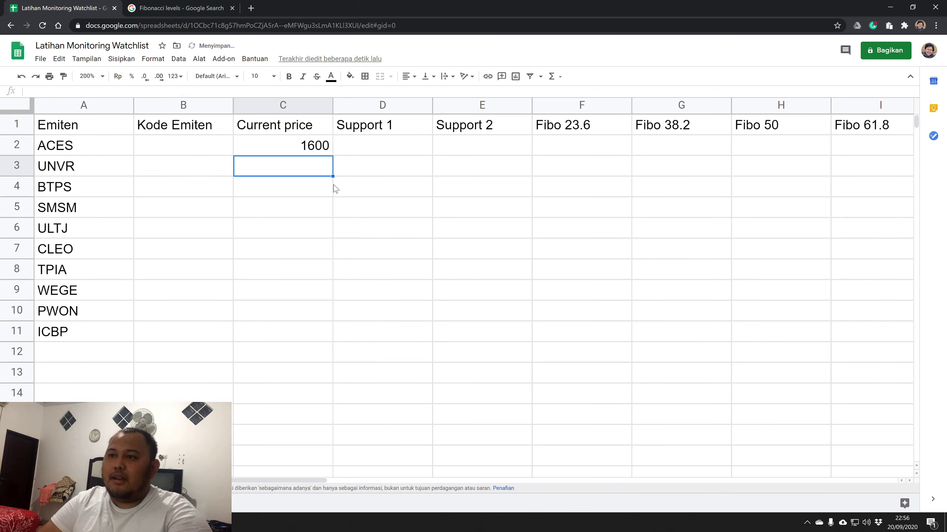
pyautogui.press('Up')
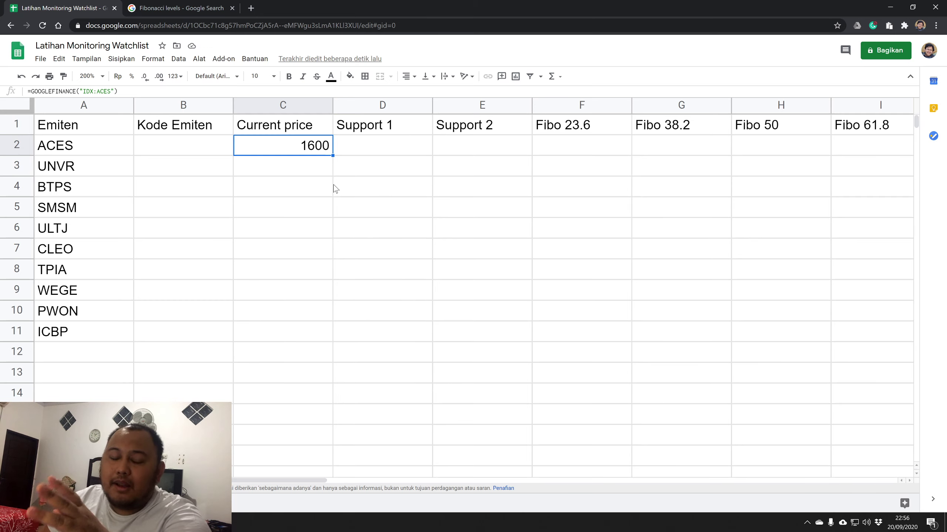
pyautogui.press('Down')
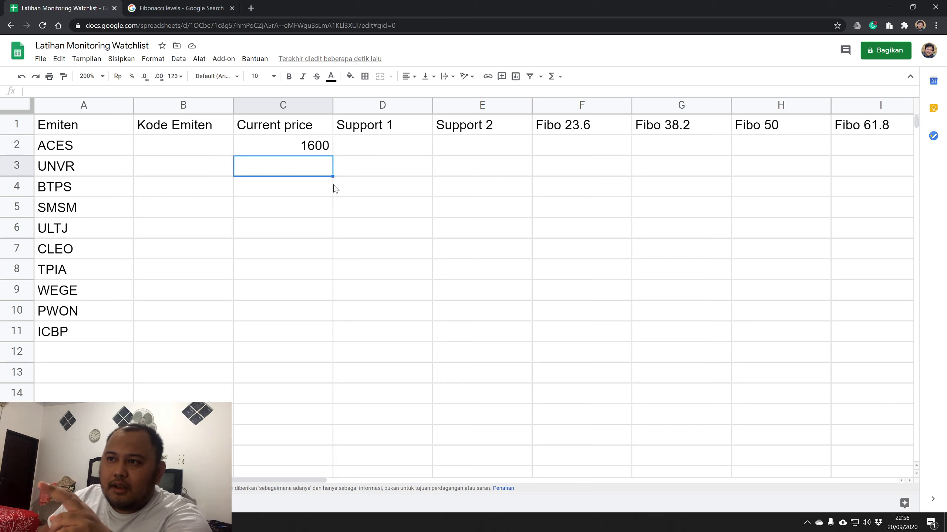
pyautogui.press('Up')
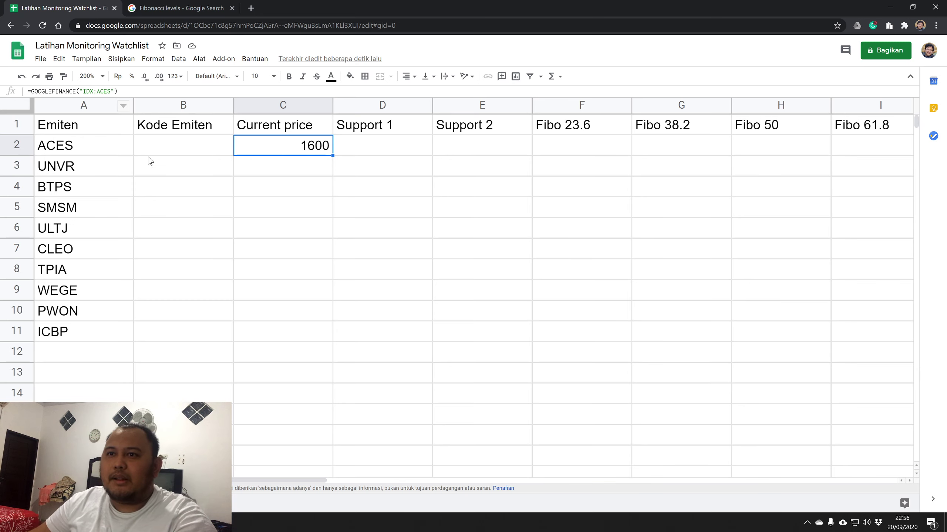
# Enter the formula =CONCATENATE("IDX:";A2) in B2 under the Kode Emiten header to build the ACES ticker code.
pyautogui.click(158, 143)
pyautogui.write('=')
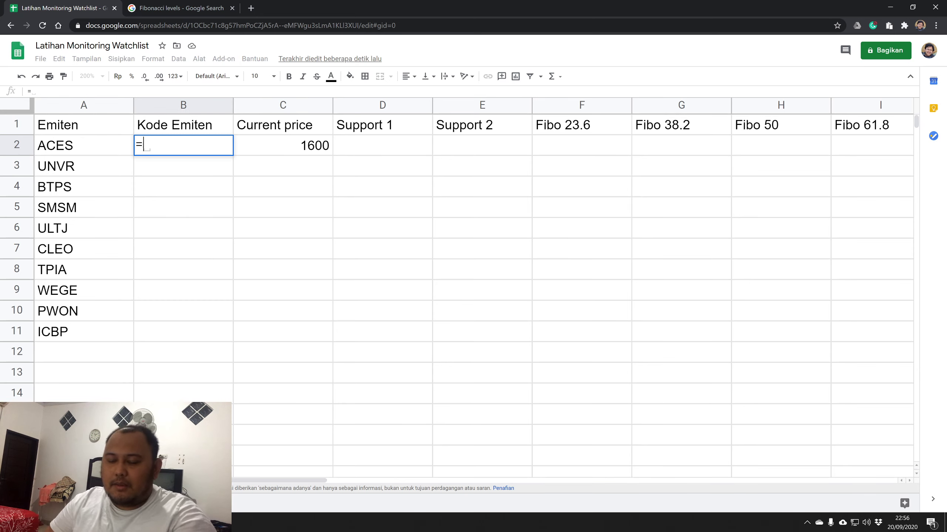
pyautogui.write('CONCA')
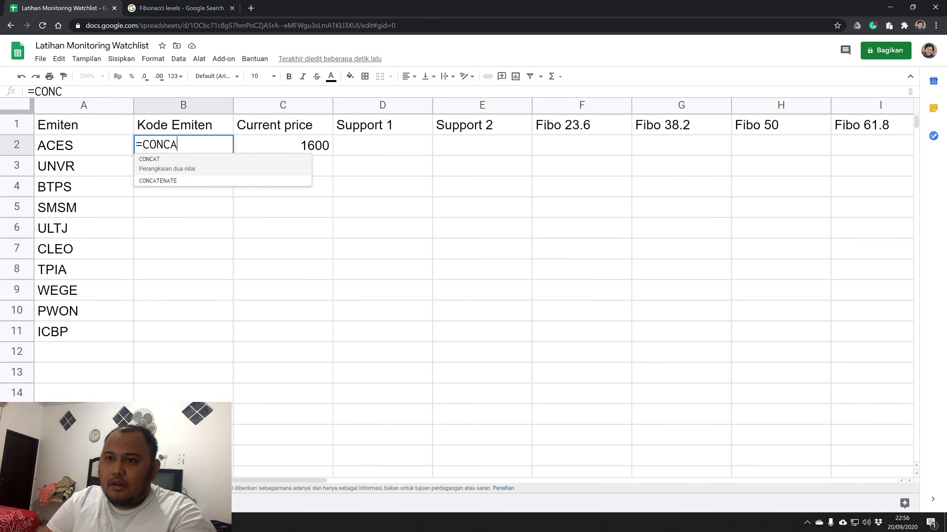
pyautogui.click(190, 184)
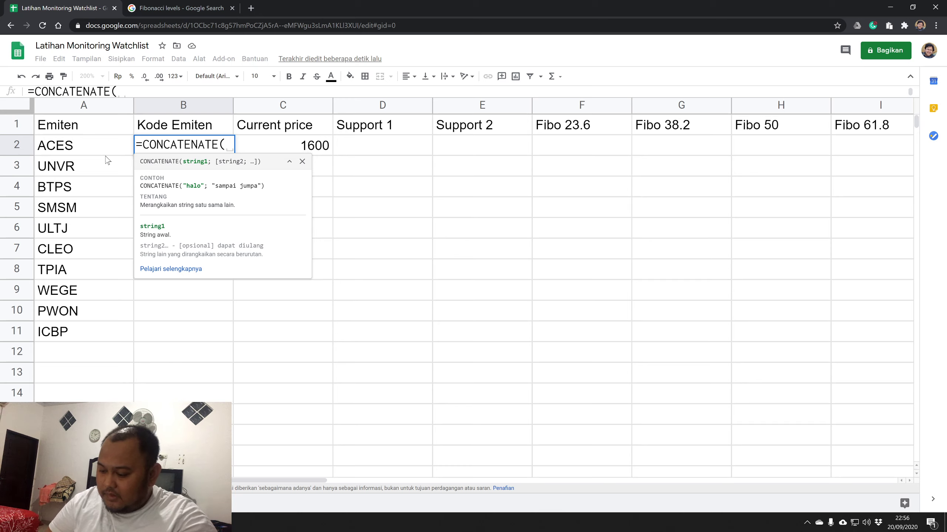
pyautogui.write('"idx')
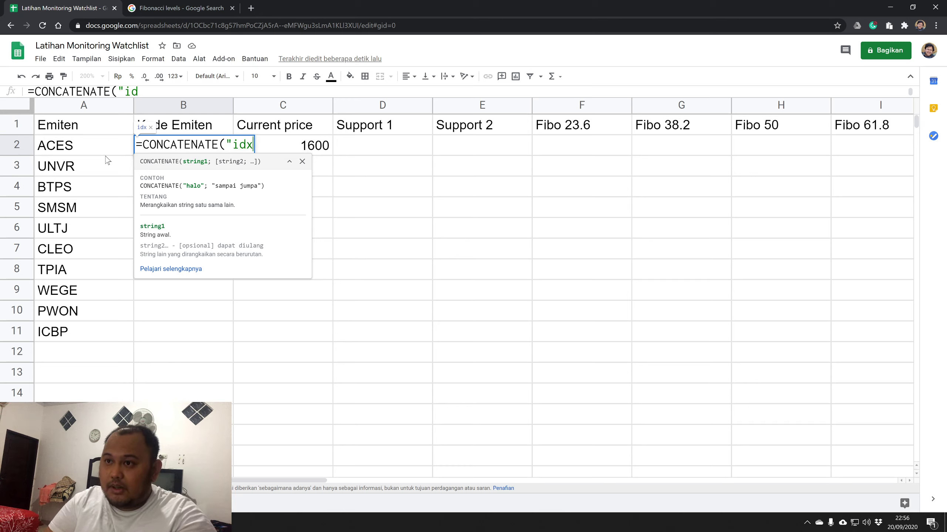
pyautogui.press('BackSpace')
pyautogui.press('BackSpace')
pyautogui.press('BackSpace')
pyautogui.write('IDX')
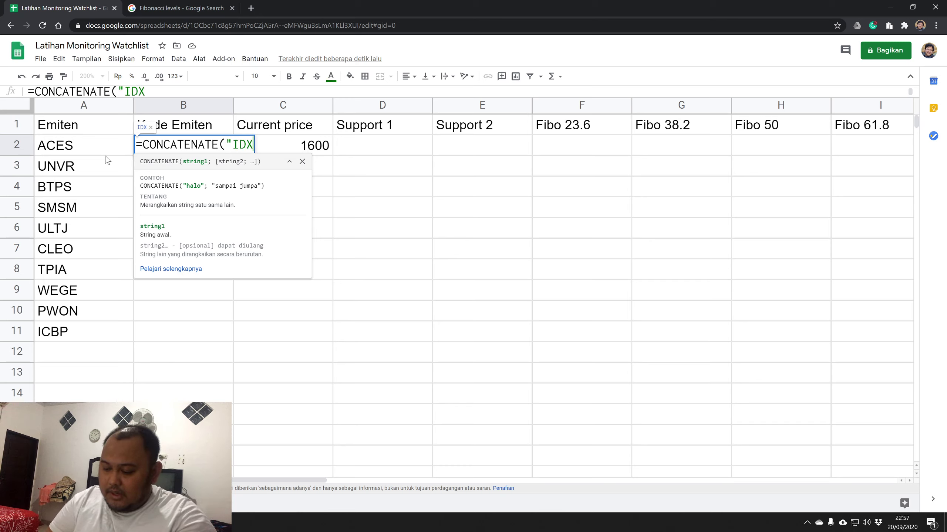
pyautogui.write(':"')
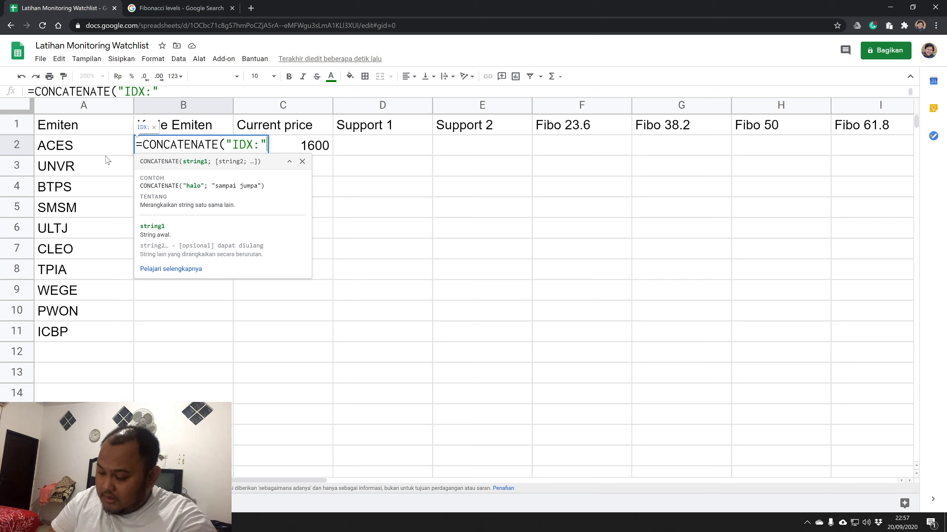
pyautogui.write(';')
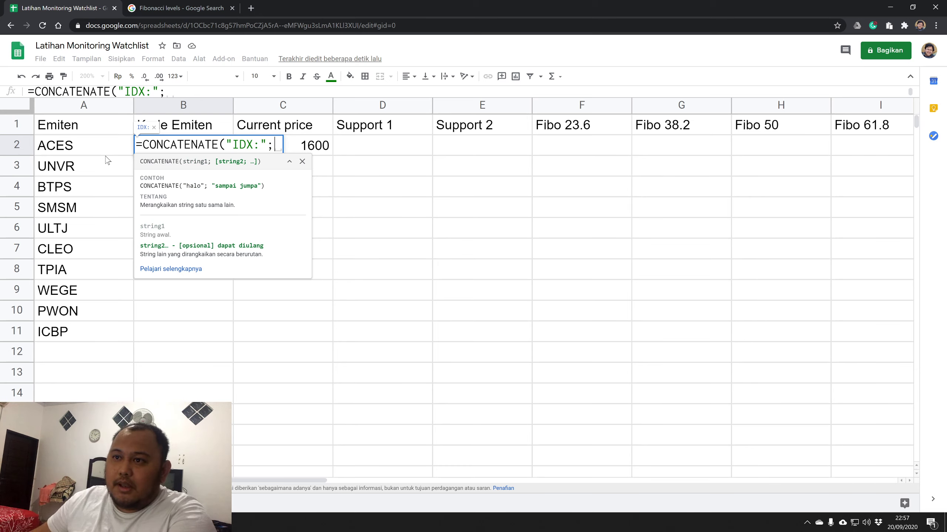
pyautogui.click(106, 155)
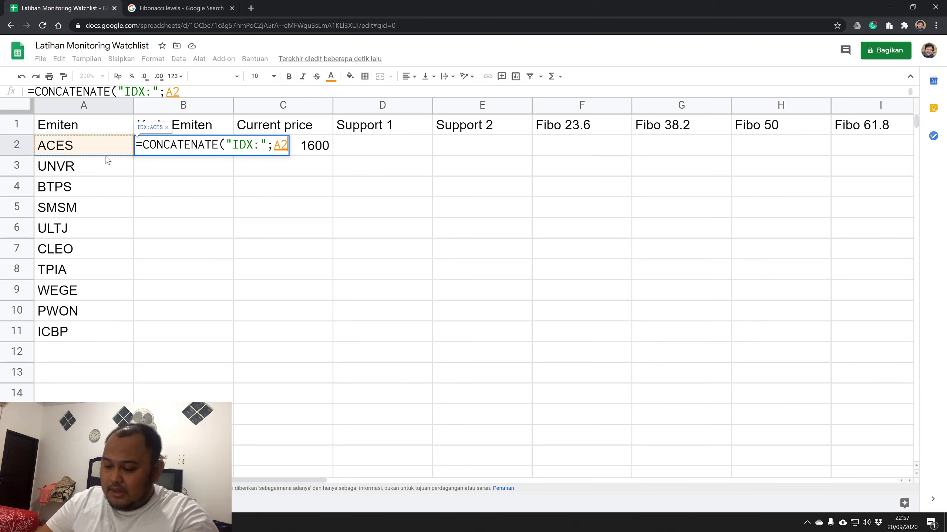
pyautogui.write(')')
pyautogui.press('Return')
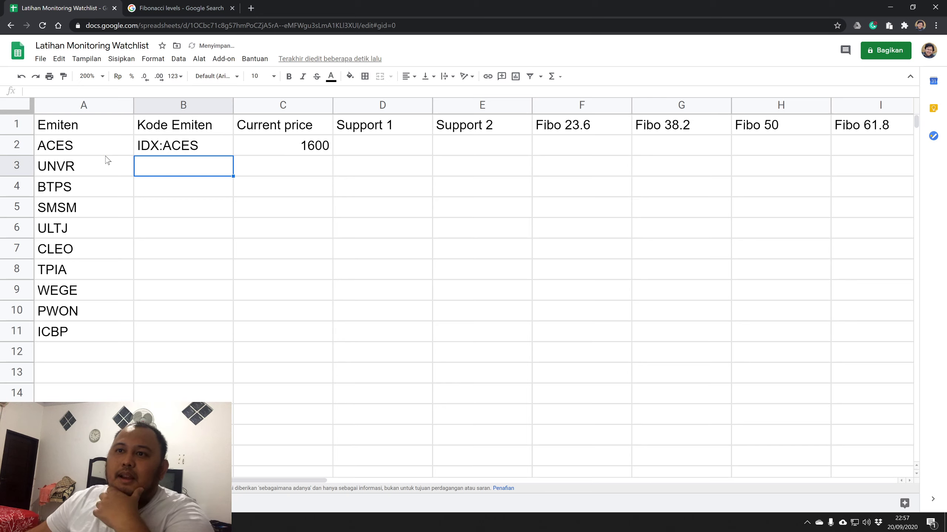
# Fill the CONCATENATE formula from B2 down to B11 for all listed issuers and review the formula in B2.
pyautogui.click(173, 148)
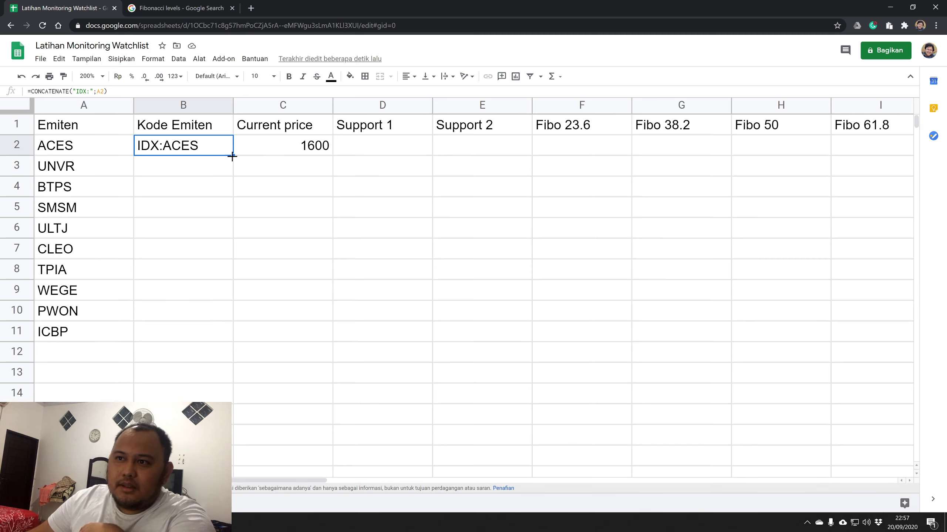
pyautogui.moveTo(232, 157); pyautogui.dragTo(217, 336)
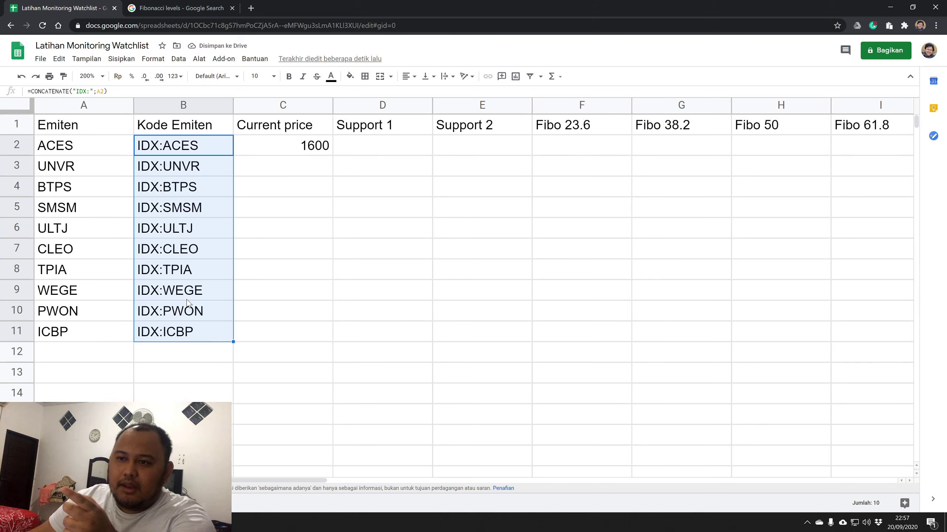
pyautogui.doubleClick(214, 147)
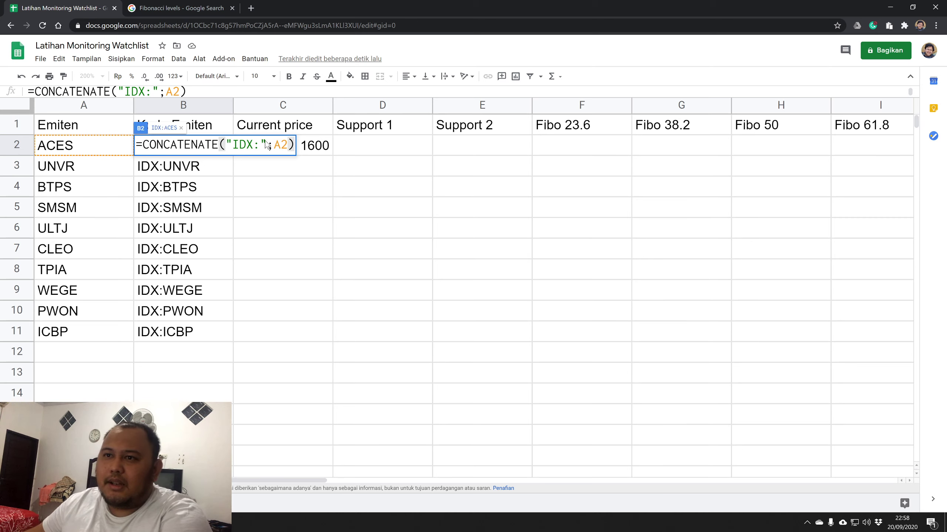
pyautogui.press('Return')
# Replace the current price formula in C2 with =GOOGLEFINANCE(B2) so it references the ticker code cell.
pyautogui.click(297, 147)
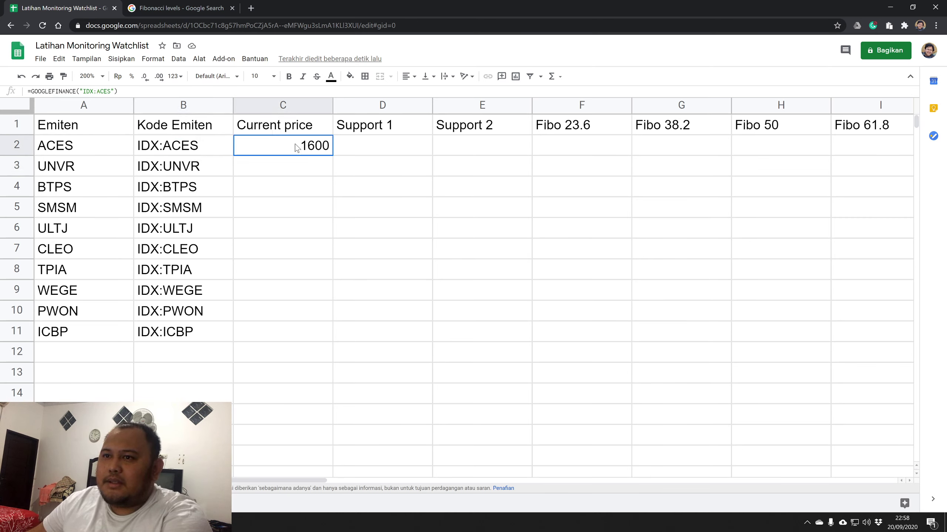
pyautogui.write('=')
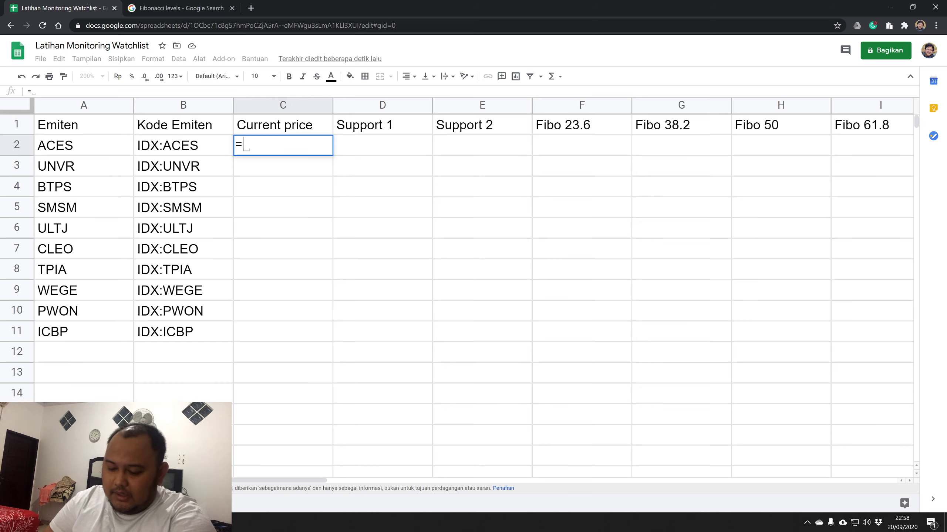
pyautogui.write('GOOGLEFINANCE(')
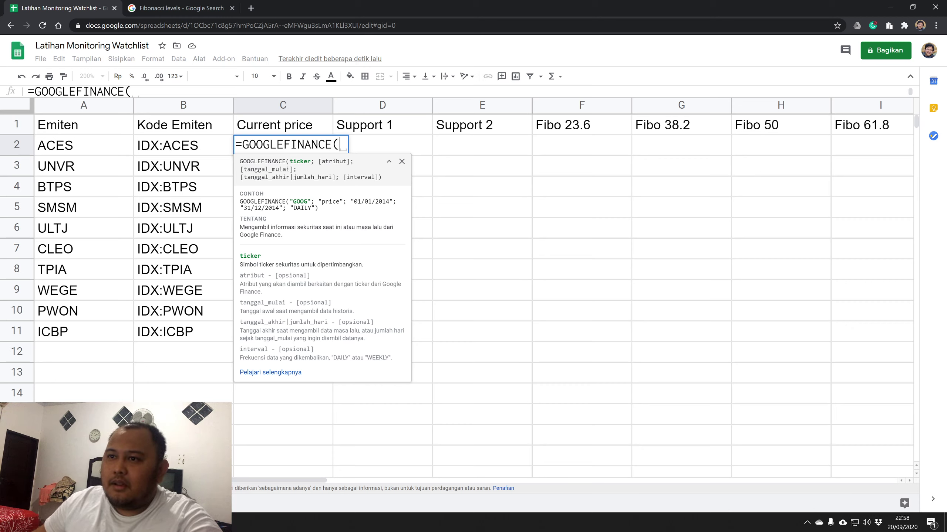
pyautogui.click(193, 149)
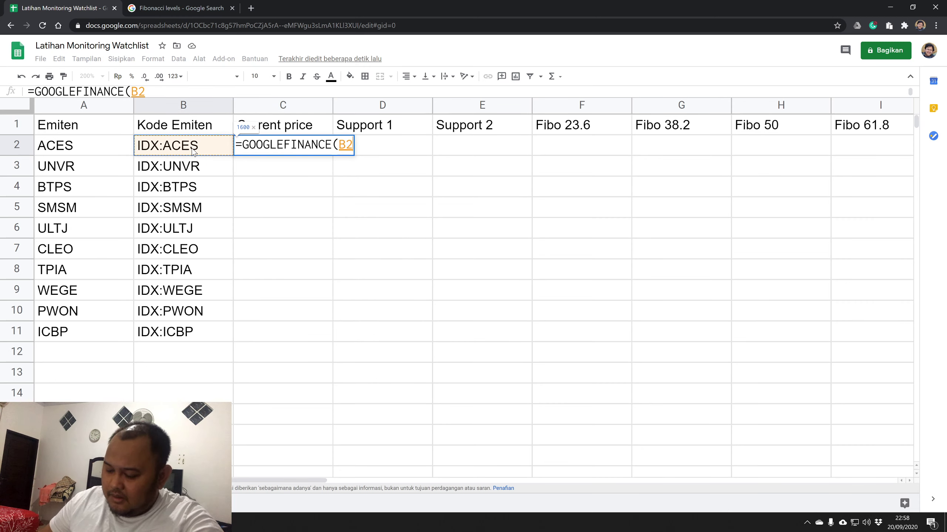
pyautogui.write(')')
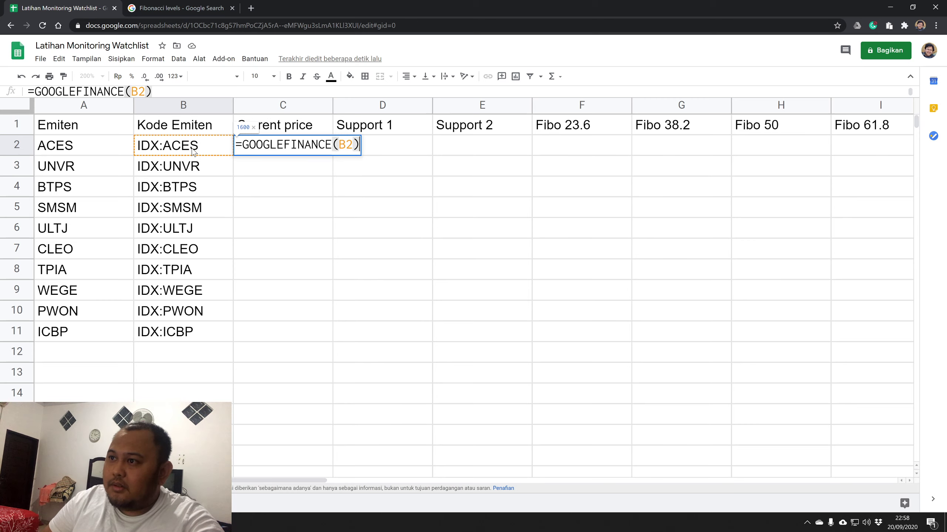
pyautogui.press('Return')
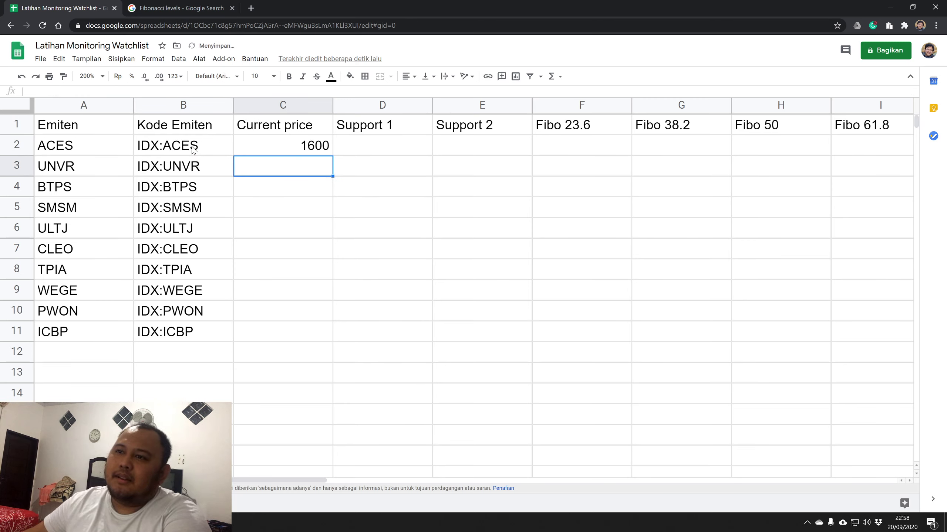
# Fill the GOOGLEFINANCE formula from C2 down to C11 and select D2 under Support 1.
pyautogui.click(302, 148)
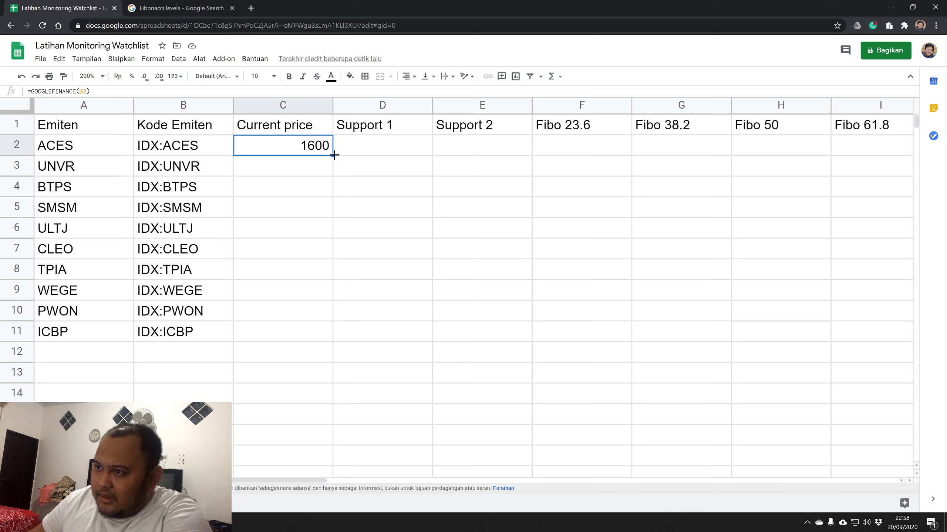
pyautogui.moveTo(332, 159); pyautogui.dragTo(334, 337)
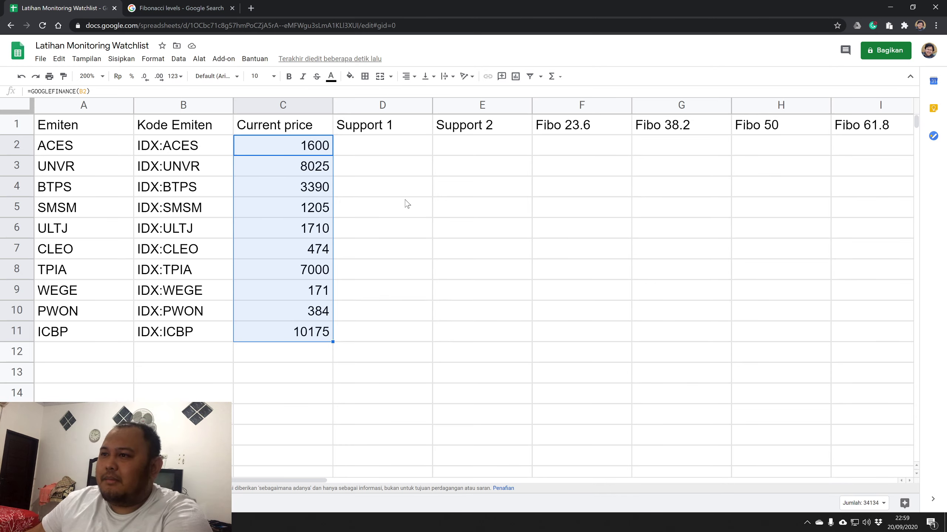
pyautogui.click(379, 233)
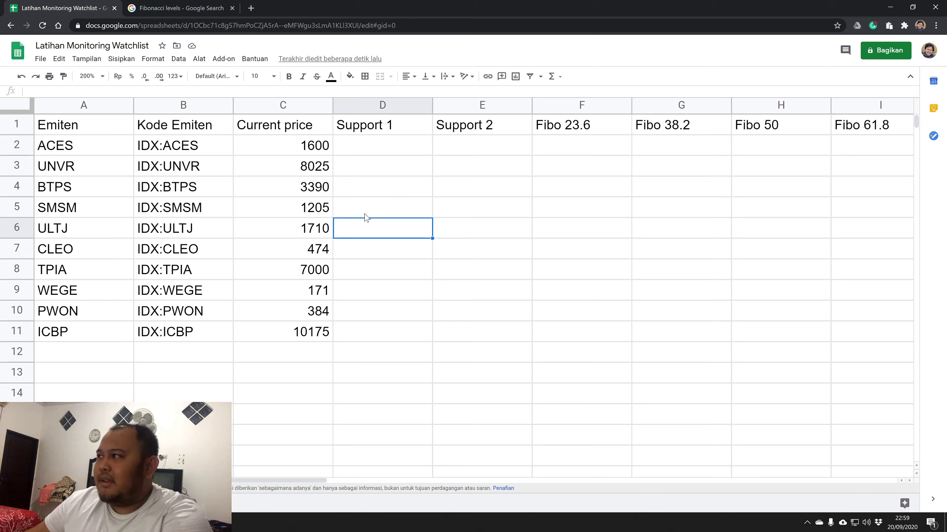
pyautogui.click(394, 154)
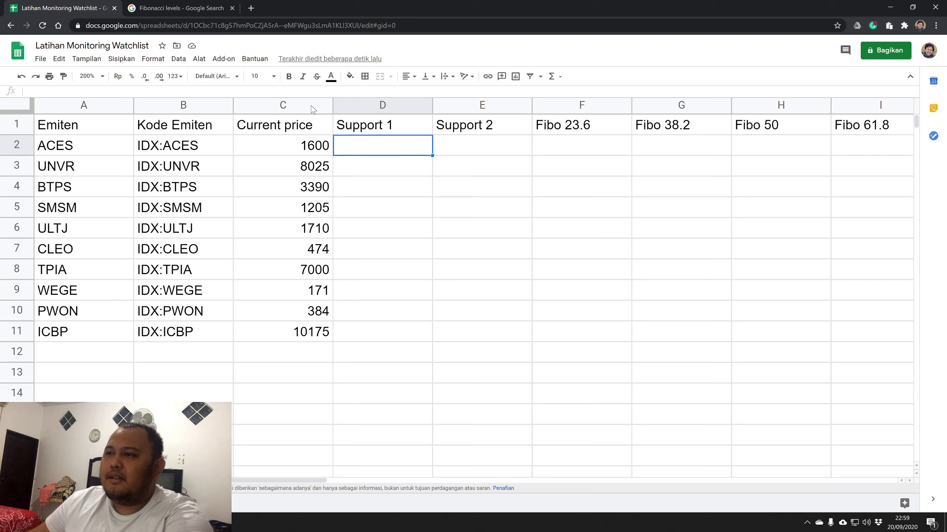
# Open the stockbit.com website in a new browser tab.
pyautogui.click(250, 8)
pyautogui.write('STOCK')
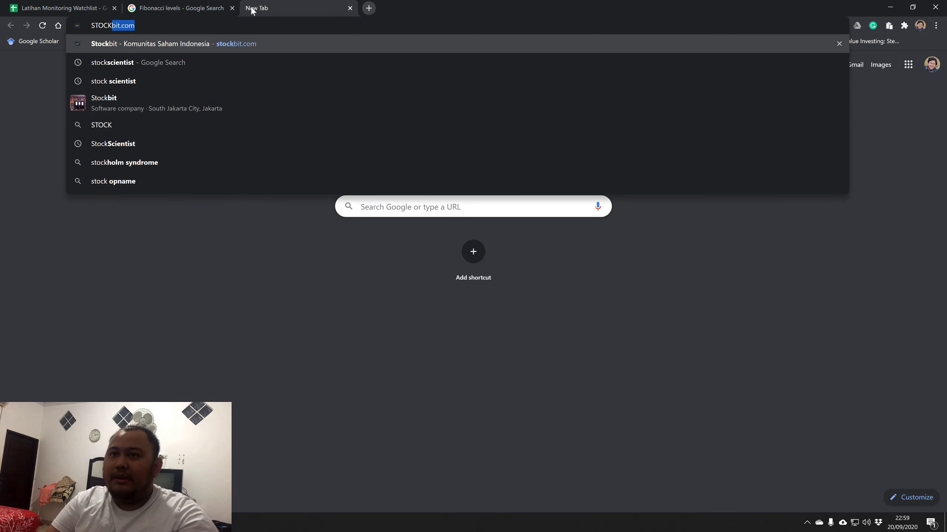
pyautogui.press('Return')
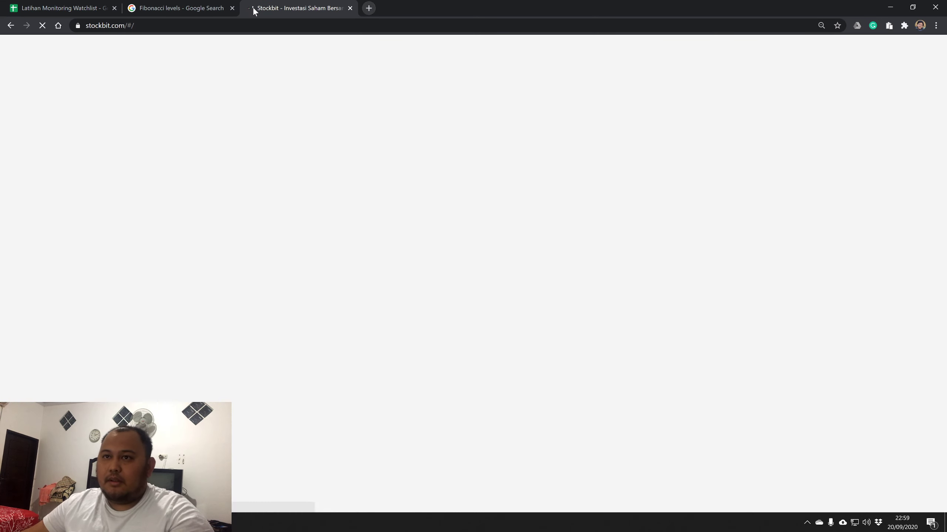
pyautogui.click(51, 3)
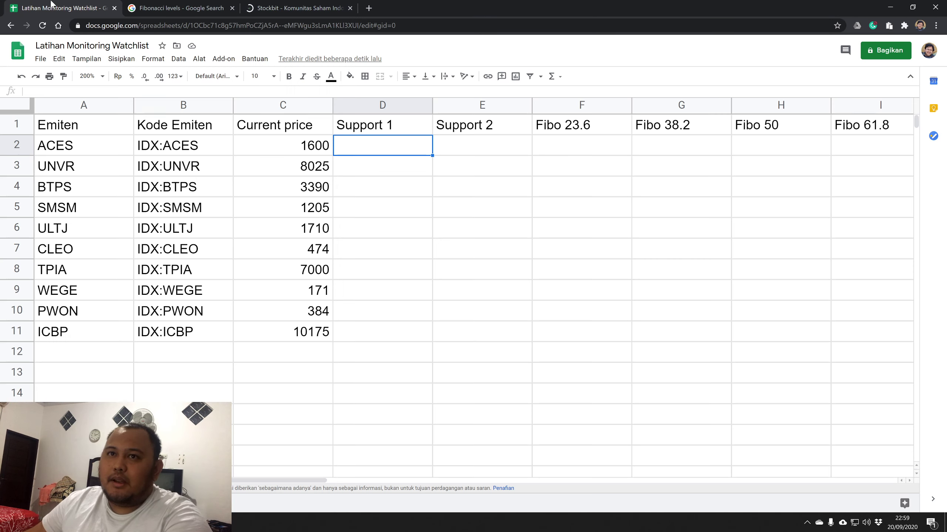
pyautogui.click(274, 4)
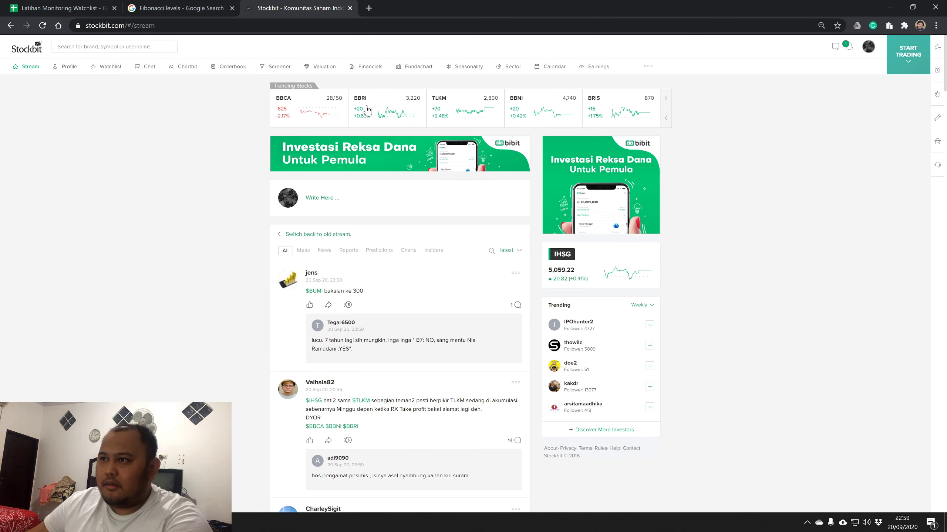
# Open the ACES stock page from the Stockbit watchlist and bring up its full Chartbit chart.
pyautogui.click(938, 45)
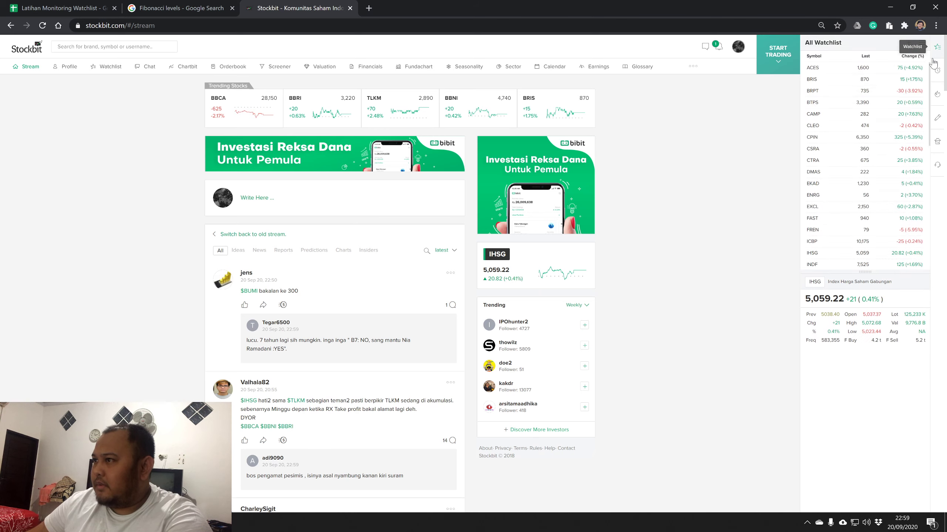
pyautogui.click(824, 74)
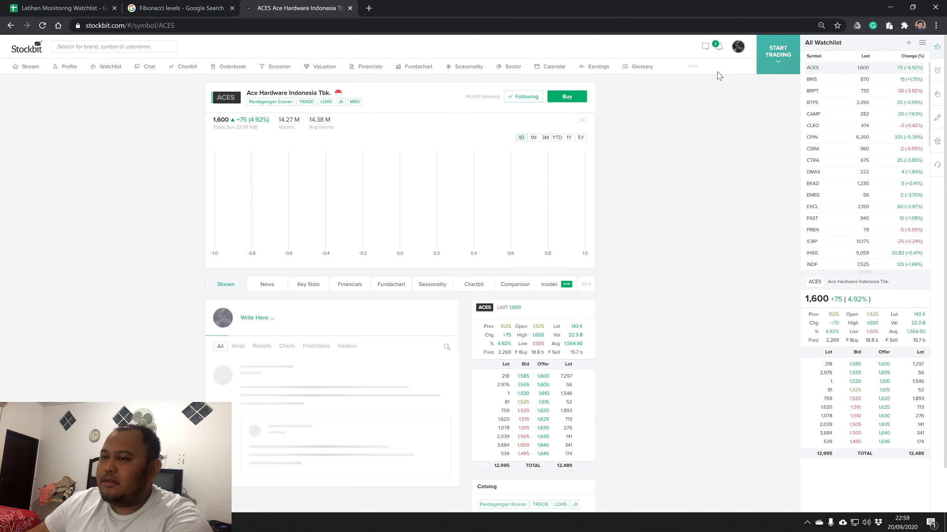
pyautogui.click(720, 45)
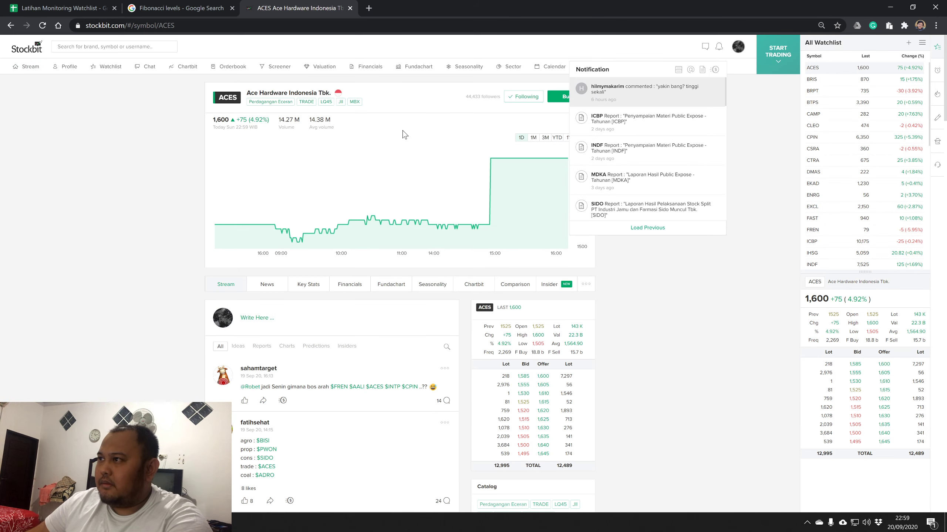
pyautogui.click(399, 149)
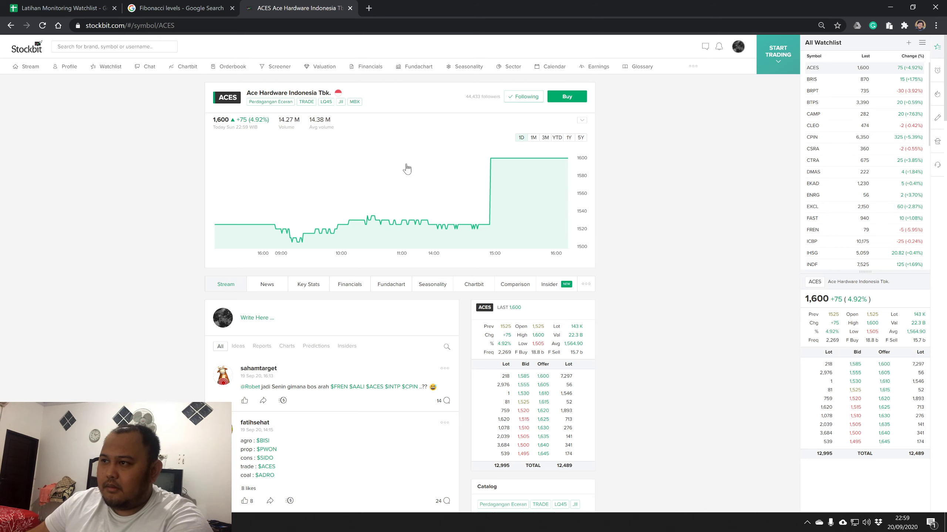
pyautogui.click(436, 222)
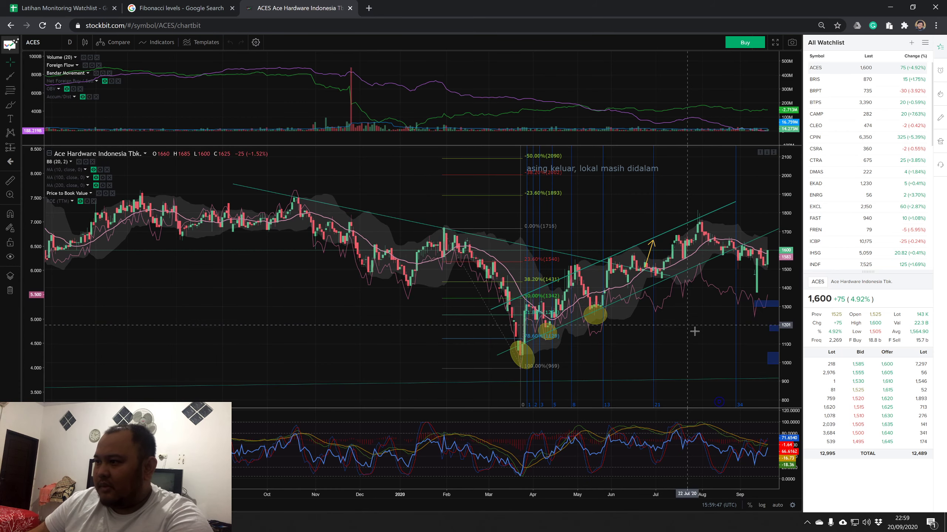
# Examine the recent candles, marked support zones and Fibonacci lines on the ACES chart, and return to the Fibonacci levels search results.
pyautogui.moveTo(697, 332); pyautogui.dragTo(532, 343)
pyautogui.scroll(5, 549, 343)
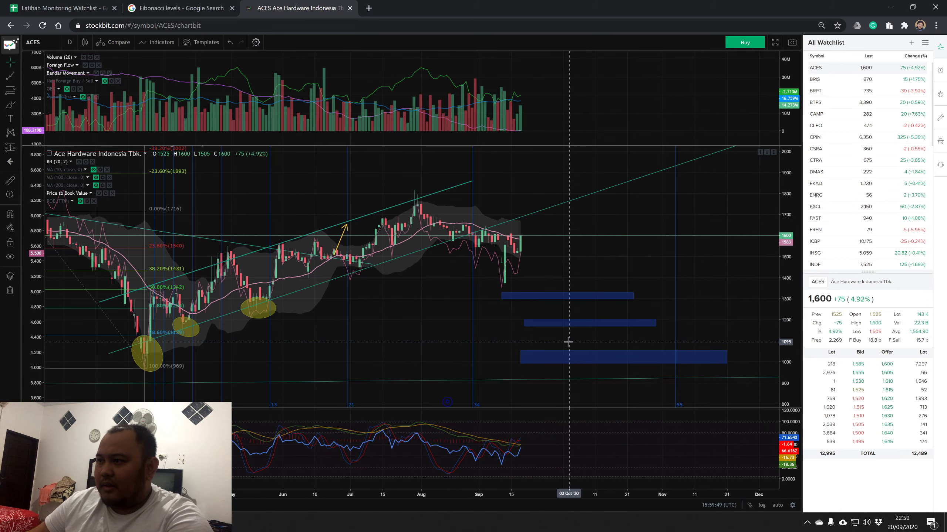
pyautogui.moveTo(455, 309); pyautogui.dragTo(650, 263)
pyautogui.scroll(-4, 650, 262)
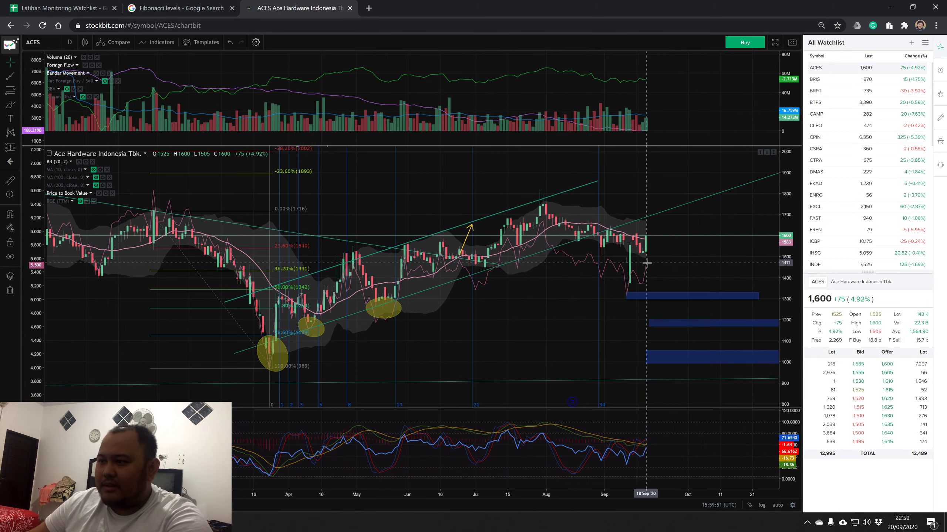
pyautogui.moveTo(570, 314); pyautogui.dragTo(485, 316)
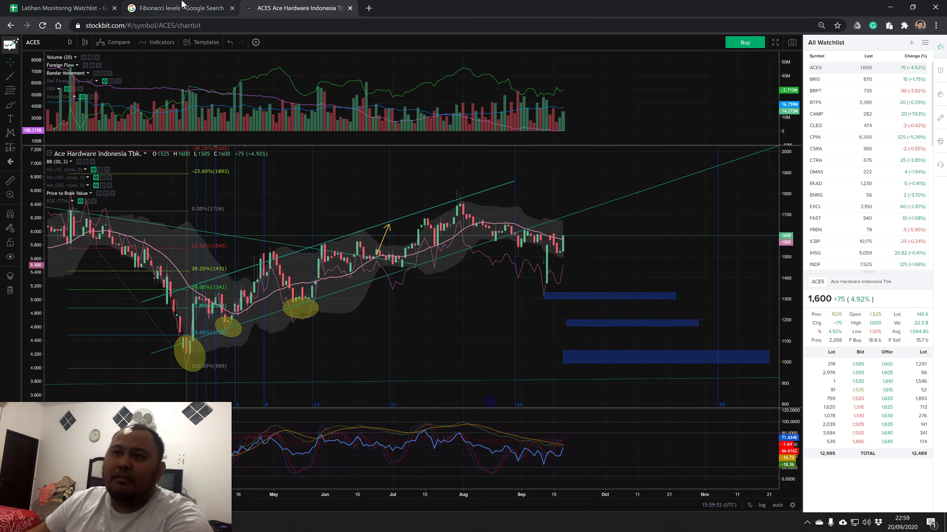
pyautogui.click(194, 9)
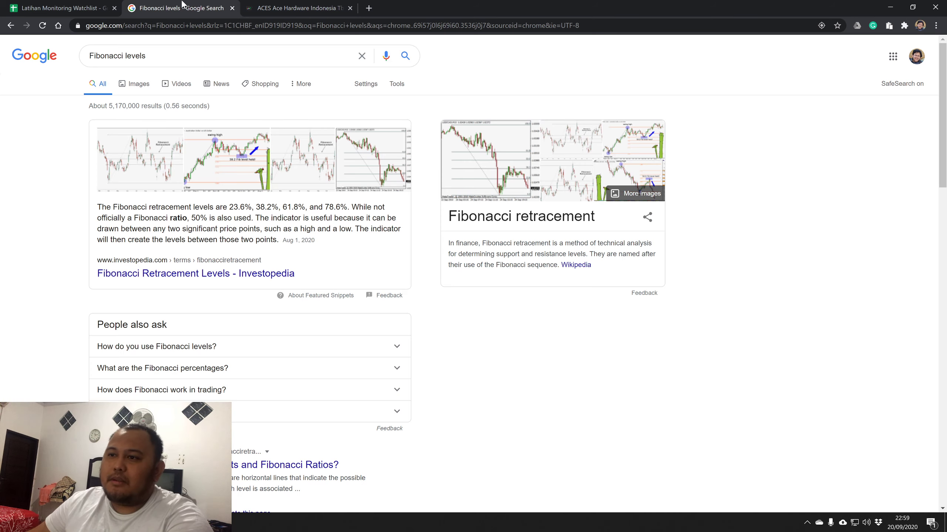
# Close the Fibonacci search results, check the ACES chart, and enter 1450 as the ACES Support 1 value in D2.
pyautogui.click(232, 8)
pyautogui.click(84, 9)
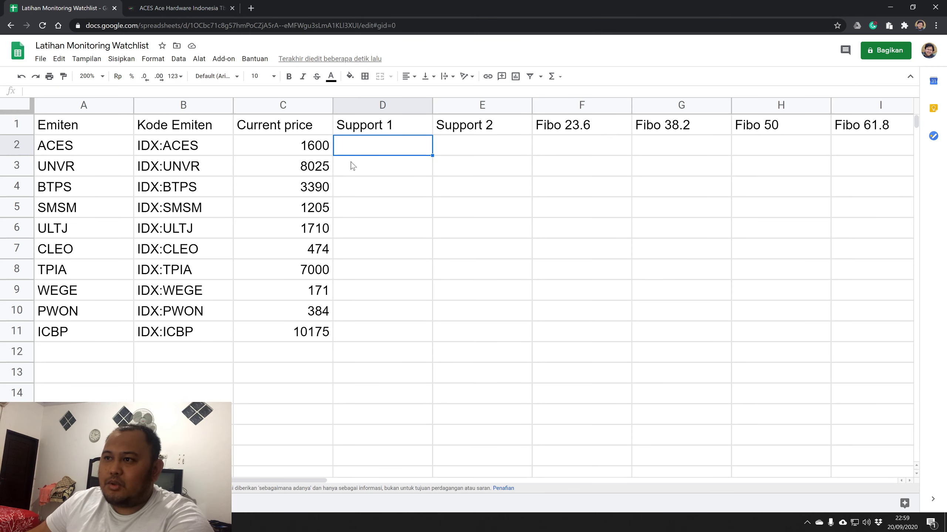
pyautogui.click(162, 6)
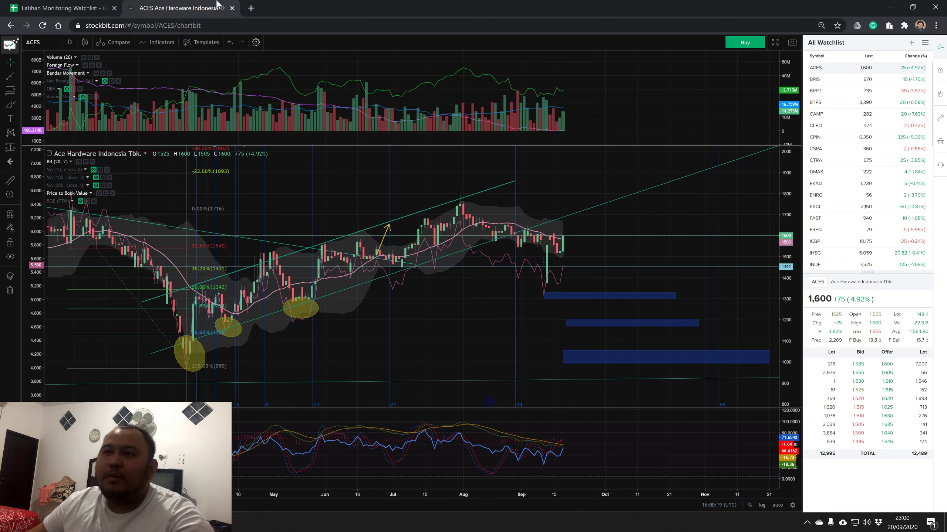
pyautogui.click(63, 8)
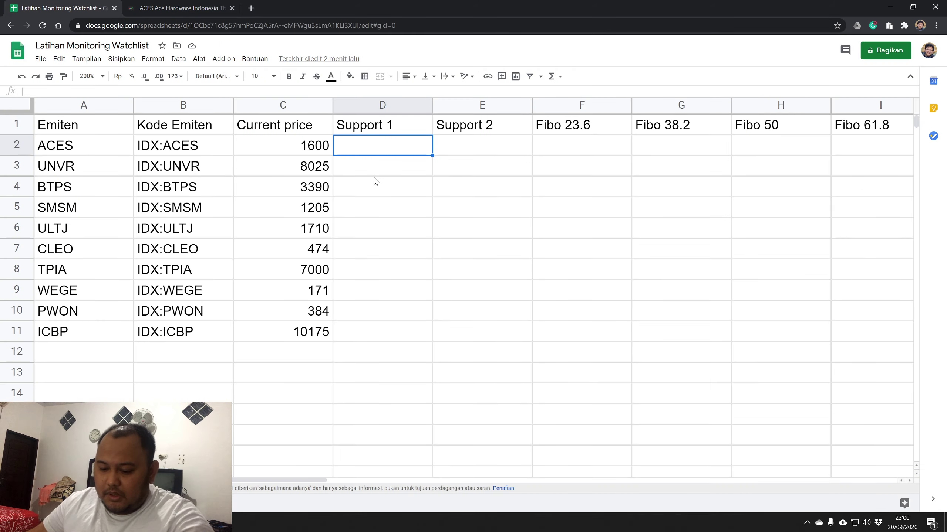
pyautogui.write('1450')
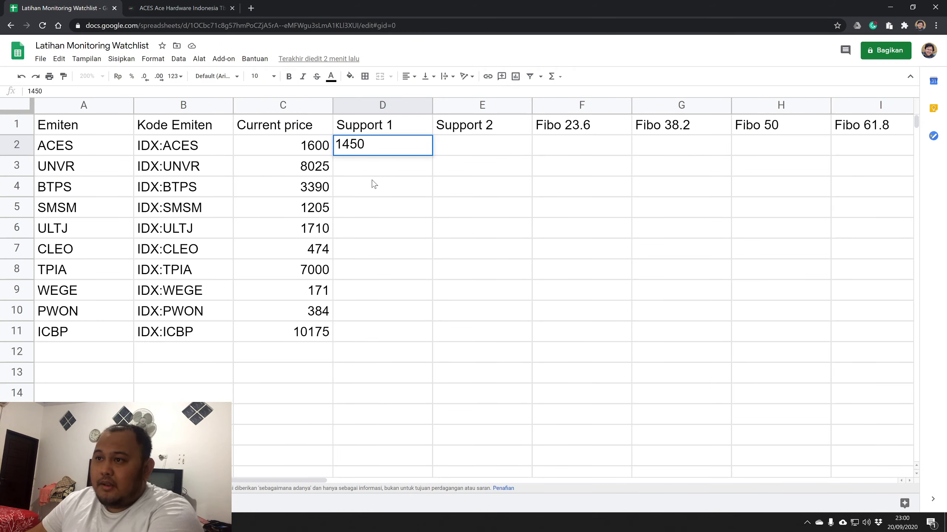
pyautogui.click(382, 168)
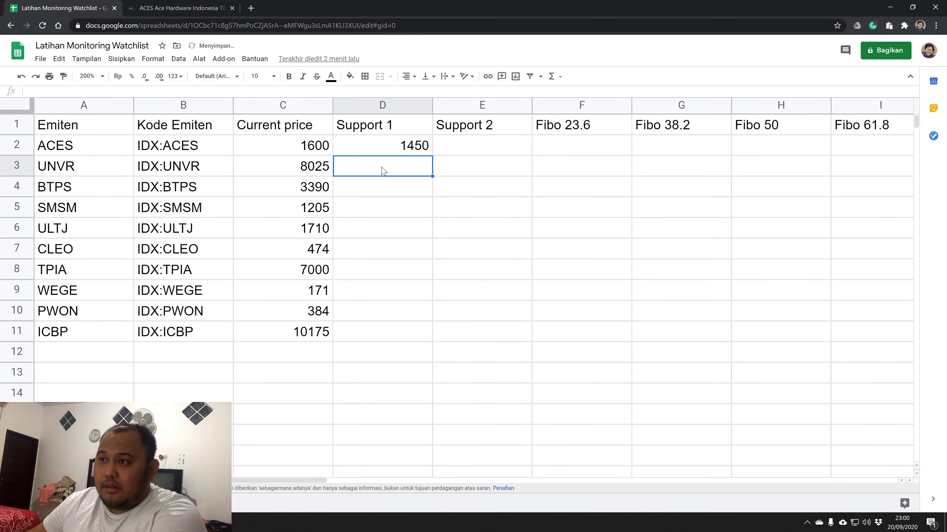
# Check the next support on the ACES chart and enter 1310 as its Support 2 value in E2.
pyautogui.click(182, 8)
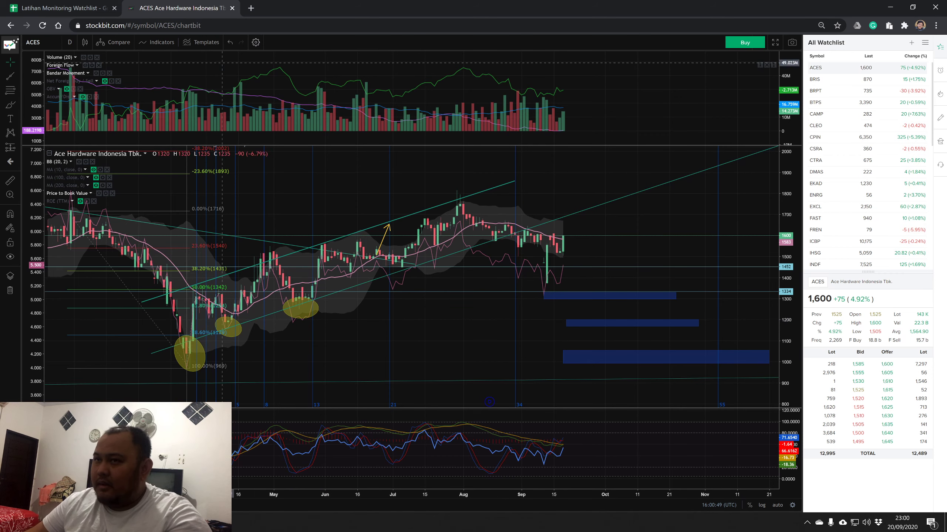
pyautogui.click(63, 8)
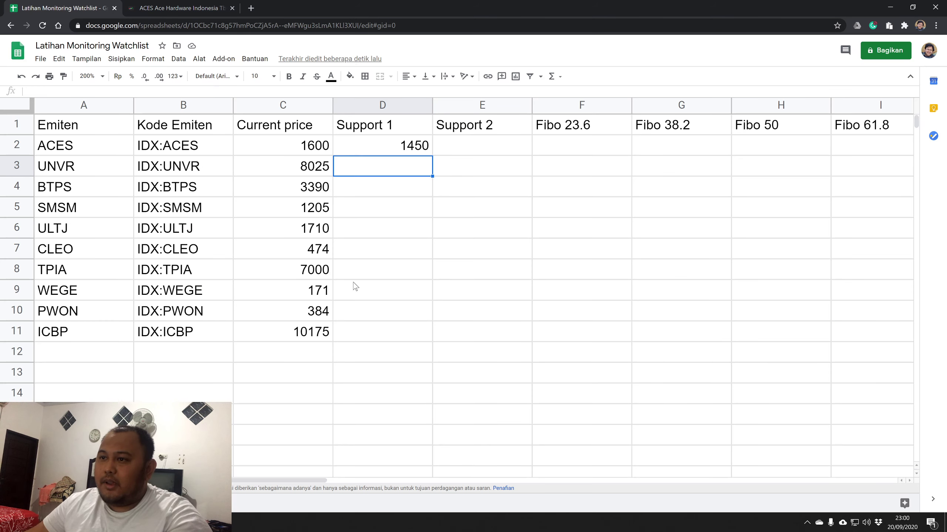
pyautogui.click(486, 155)
pyautogui.write('1310')
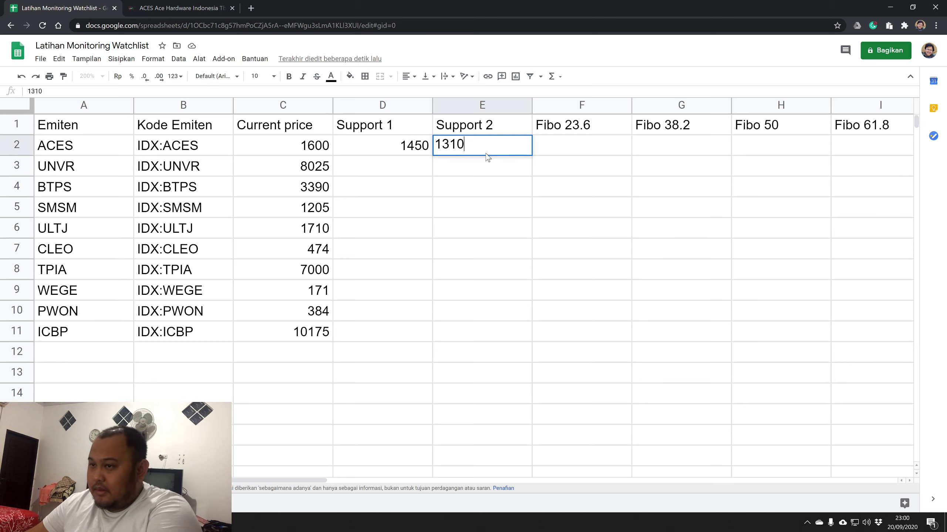
pyautogui.press('Return')
pyautogui.press('Left')
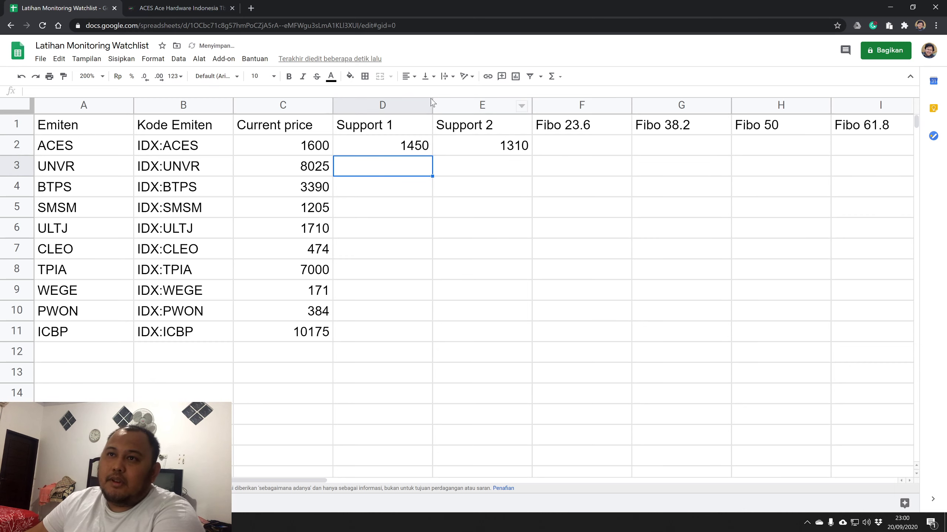
# Open the UNVR chart from the Stockbit watchlist and examine its recent candles for the nearest support.
pyautogui.click(179, 7)
pyautogui.scroll(-8, 857, 156)
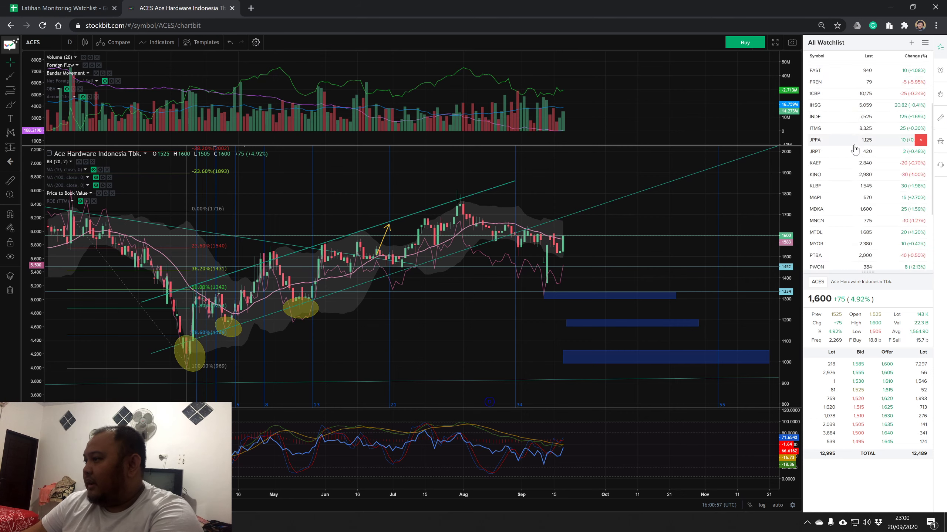
pyautogui.click(834, 236)
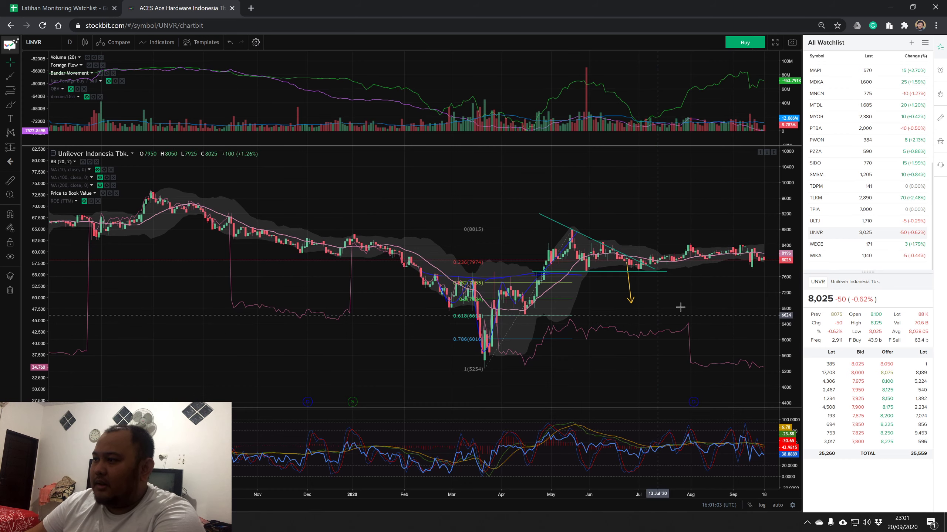
pyautogui.moveTo(680, 306); pyautogui.dragTo(539, 318)
pyautogui.scroll(3, 541, 317)
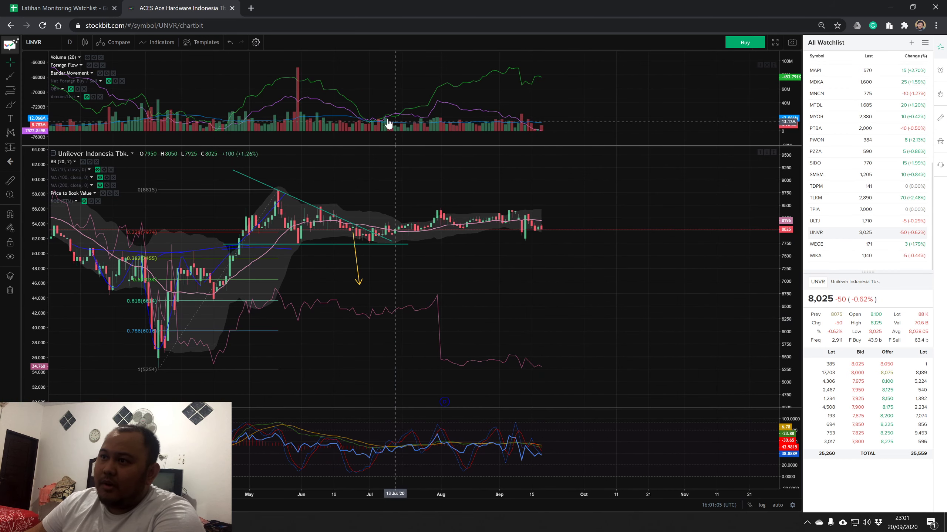
pyautogui.scroll(3, 528, 180)
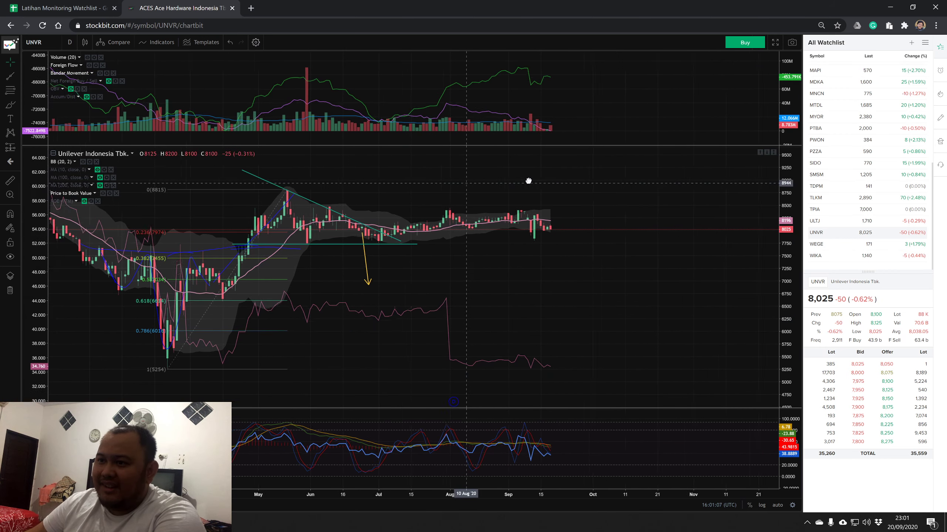
pyautogui.moveTo(518, 199); pyautogui.dragTo(573, 237)
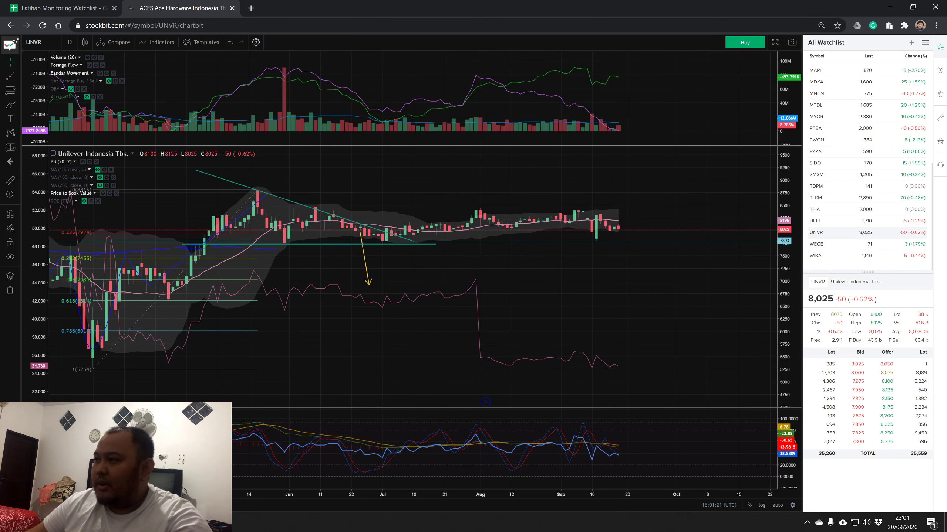
# Enter 7800 as the UNVR Support 1 value in D3 of the watchlist spreadsheet.
pyautogui.click(75, 7)
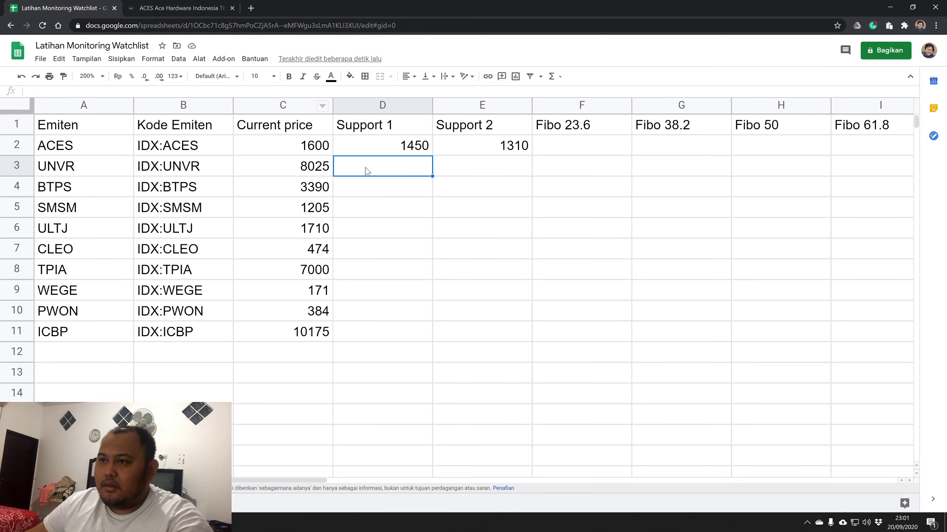
pyautogui.write('7800')
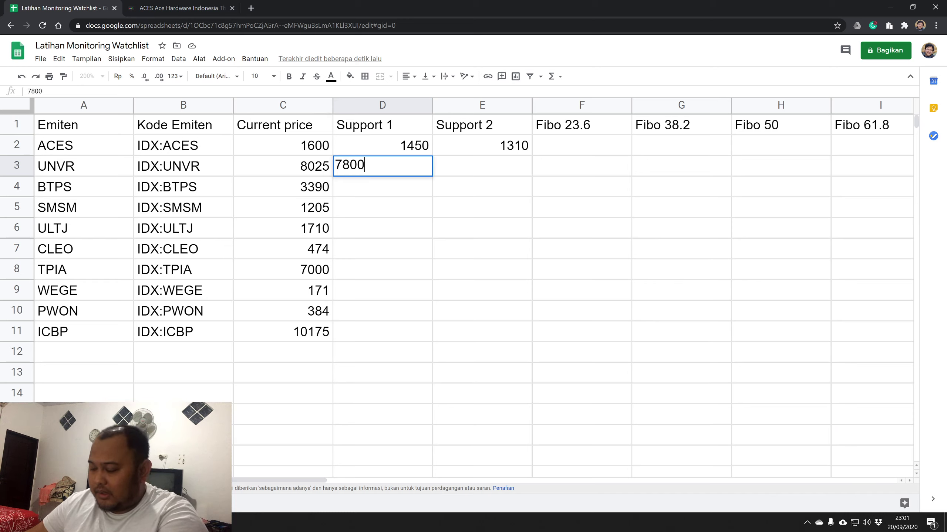
pyautogui.press('Tab')
# Check the UNVR chart for a lower support and enter 7450 as its Support 2 value in E3.
pyautogui.click(209, 8)
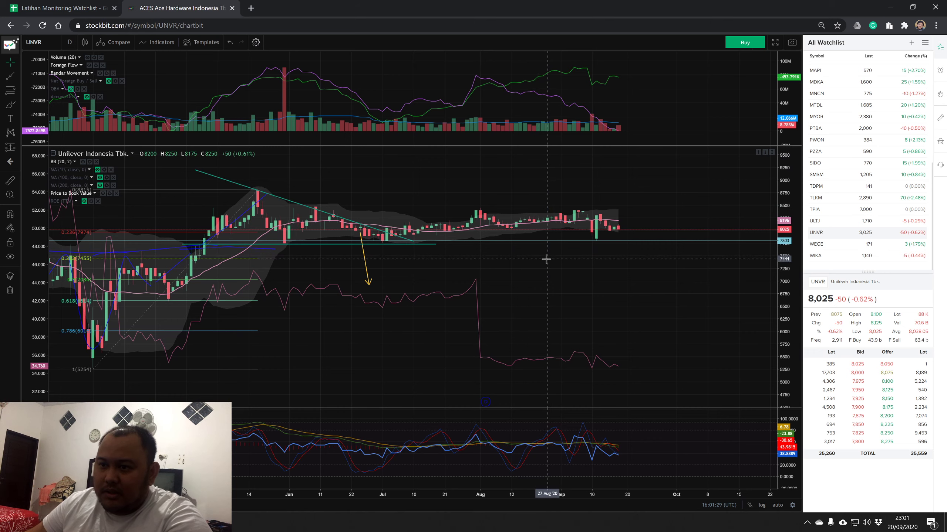
pyautogui.scroll(-2, 544, 255)
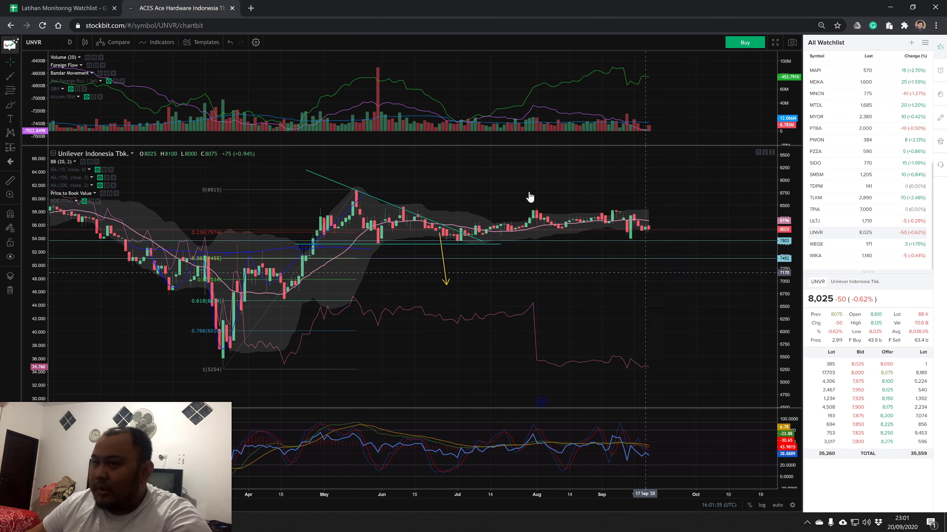
pyautogui.click(119, 1)
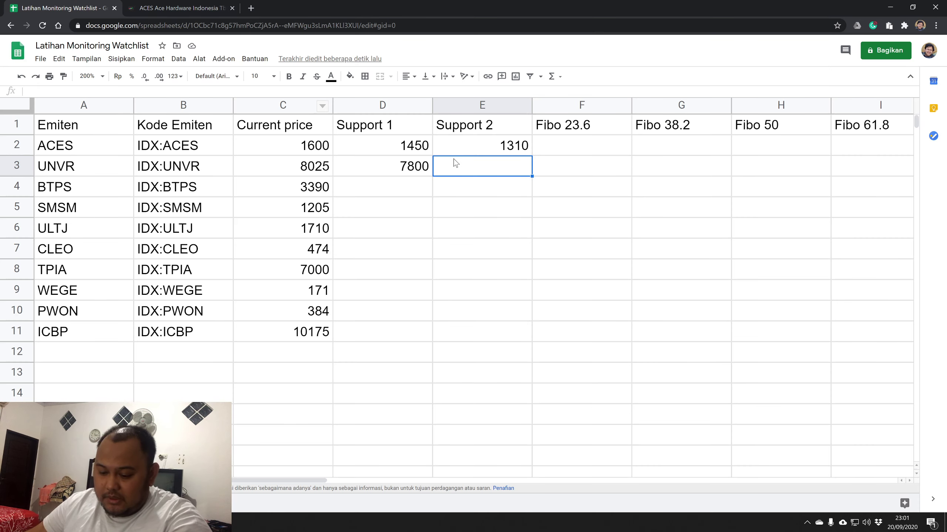
pyautogui.write('7450')
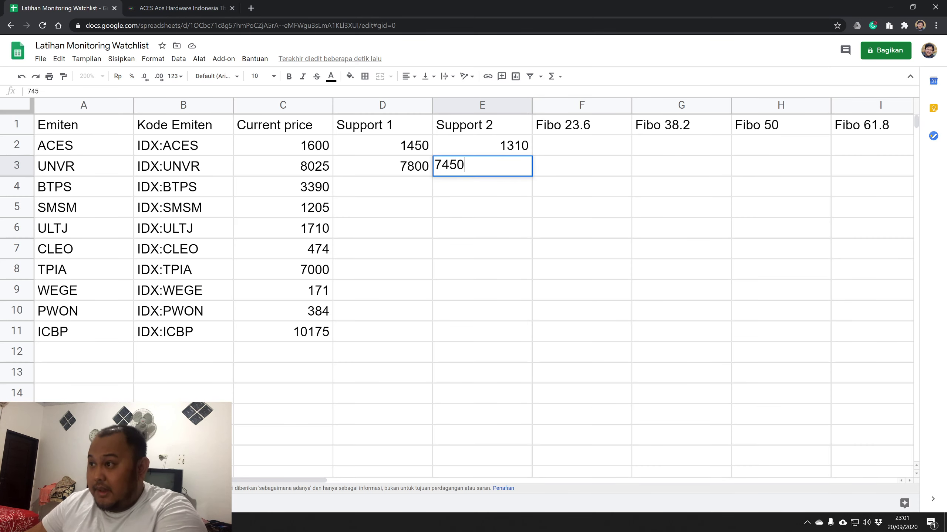
pyautogui.press('Return')
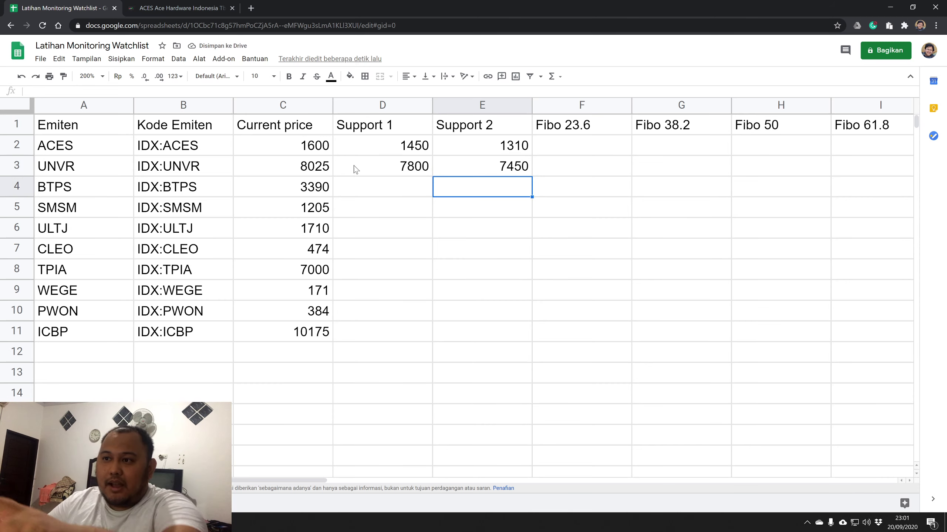
pyautogui.click(284, 172)
pyautogui.click(423, 168)
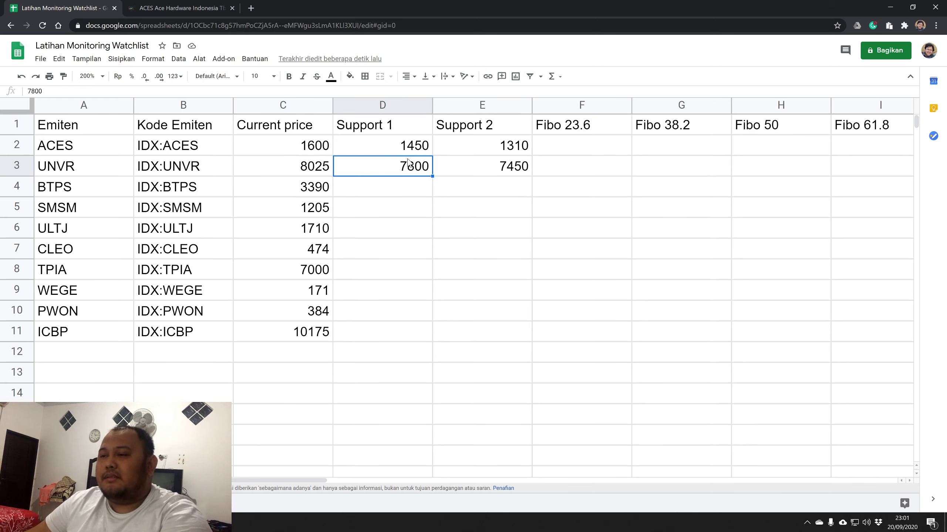
pyautogui.click(193, 11)
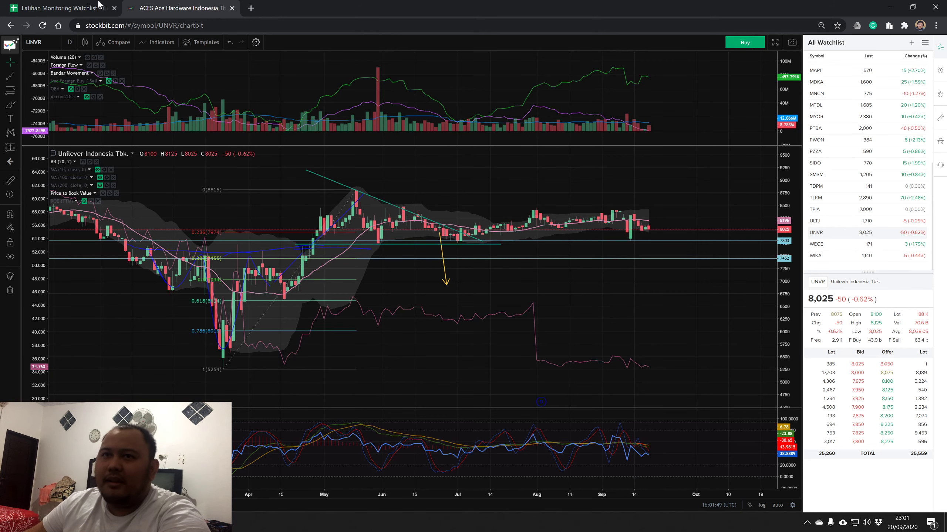
pyautogui.click(99, 4)
# Open the BTPS chart from the Stockbit watchlist and select its uppermost blue support zone to read the price bounds.
pyautogui.click(175, 8)
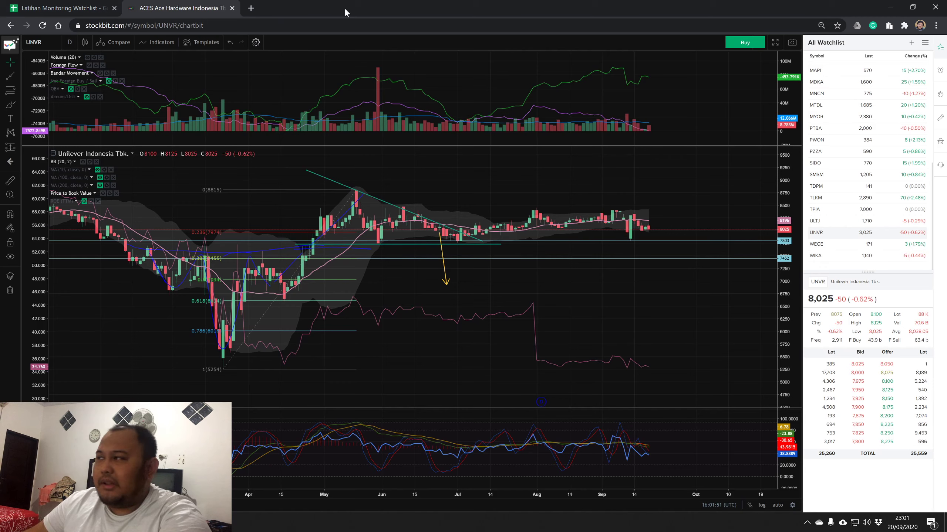
pyautogui.scroll(10, 836, 94)
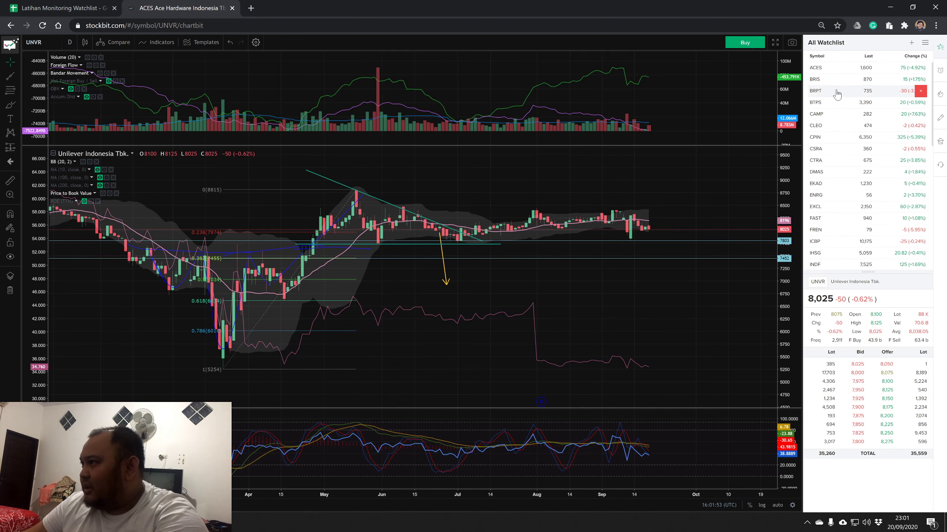
pyautogui.click(830, 102)
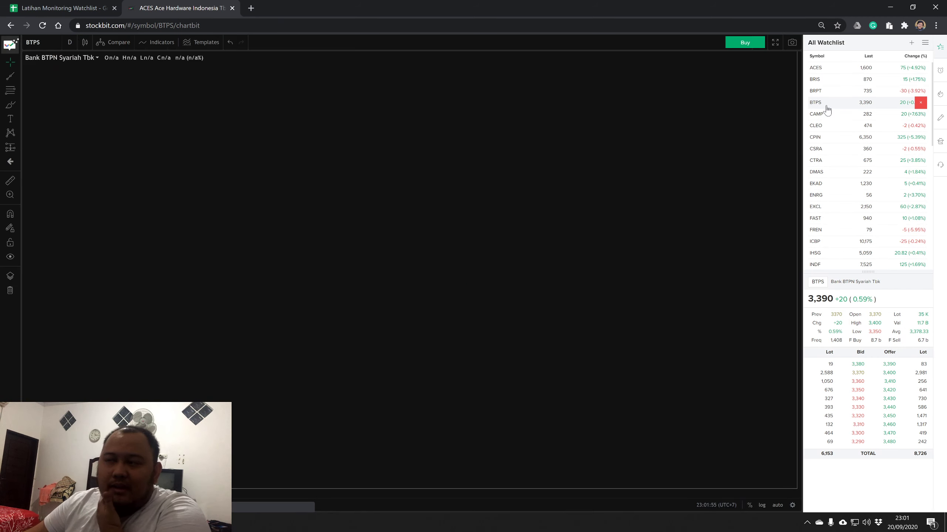
pyautogui.moveTo(682, 202); pyautogui.dragTo(514, 202)
pyautogui.scroll(3, 521, 209)
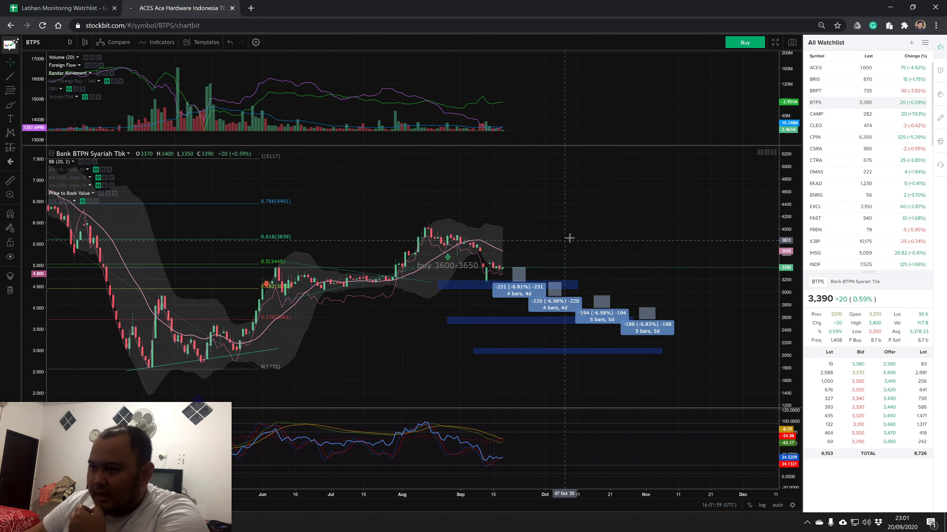
pyautogui.hscroll(-2, 569, 238)
pyautogui.click(568, 289)
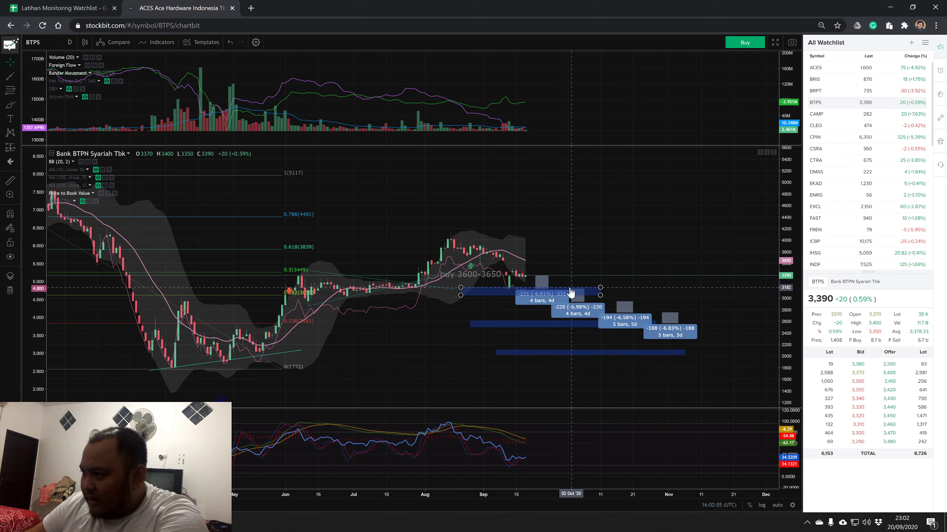
pyautogui.click(569, 292)
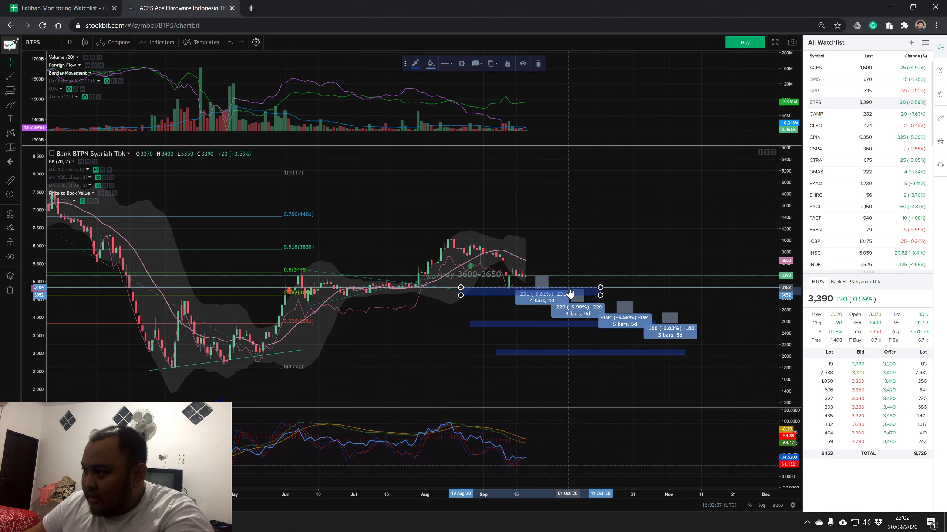
# Enter 3180 as the BTPS Support 1 value in D4 of the watchlist spreadsheet.
pyautogui.click(69, 5)
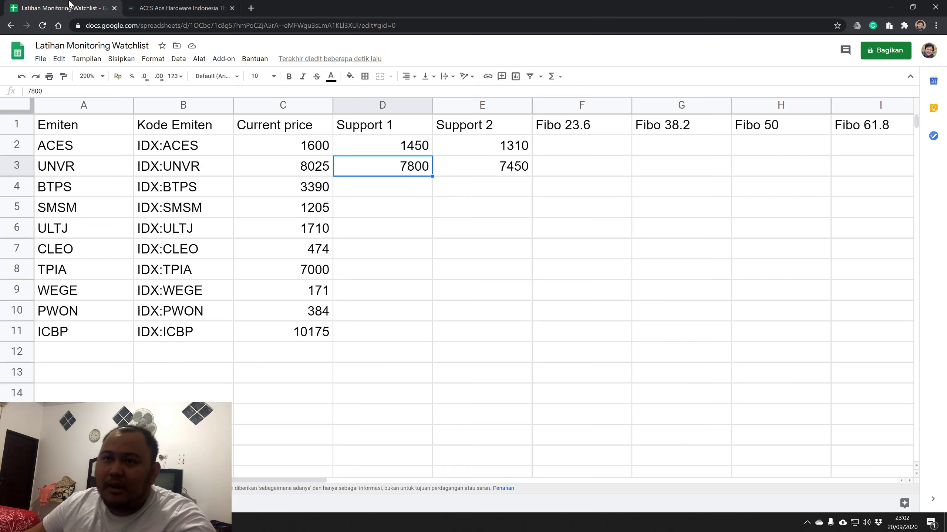
pyautogui.click(393, 190)
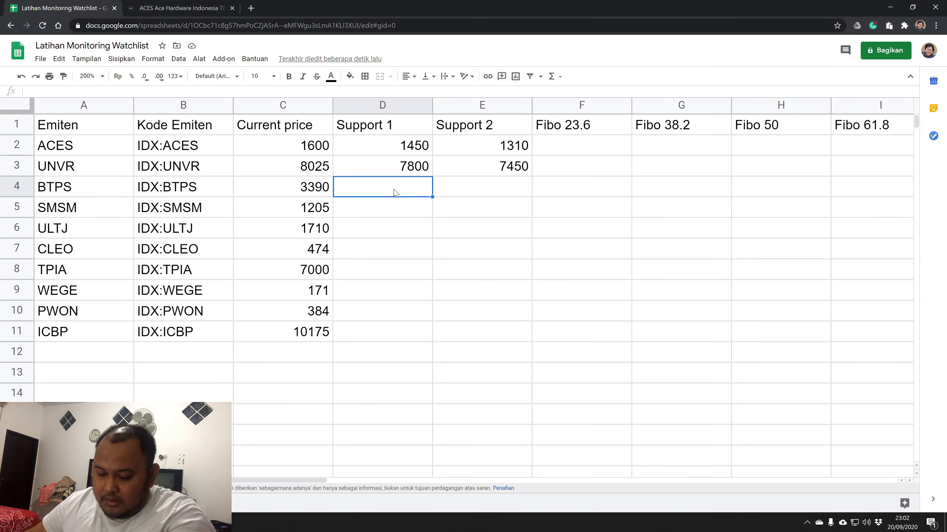
pyautogui.write('31')
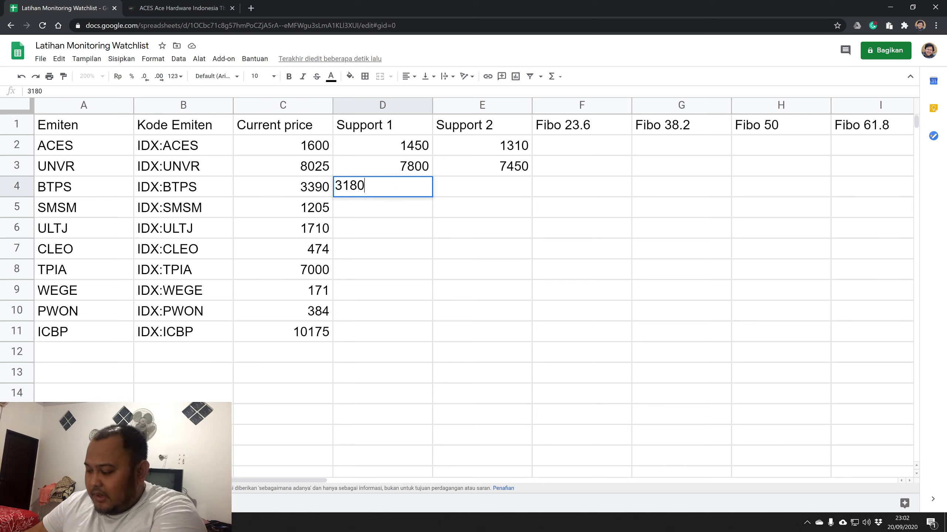
pyautogui.write('80')
pyautogui.press('Tab')
# Check the BTPS chart for a lower support and enter 2650 as its Support 2 value in E4 of the watchlist spreadsheet.
pyautogui.click(177, 6)
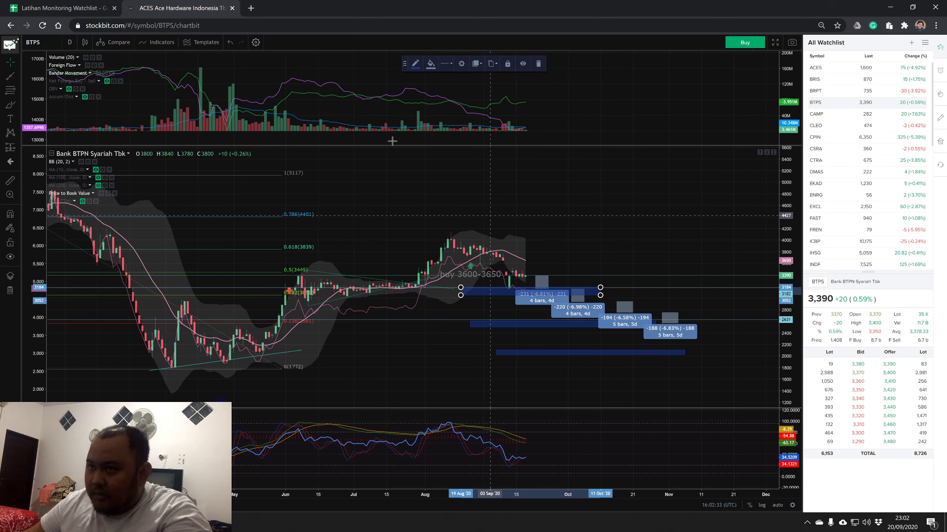
pyautogui.click(63, 8)
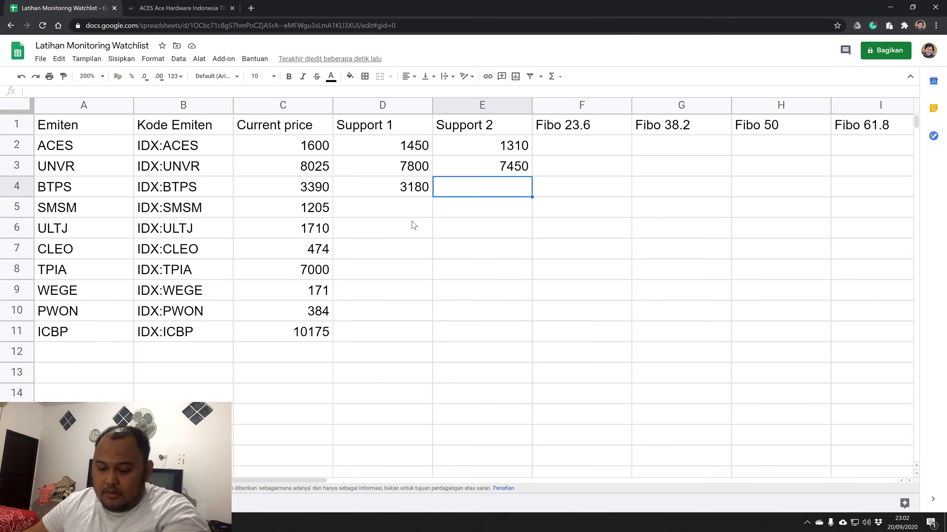
pyautogui.write('2650')
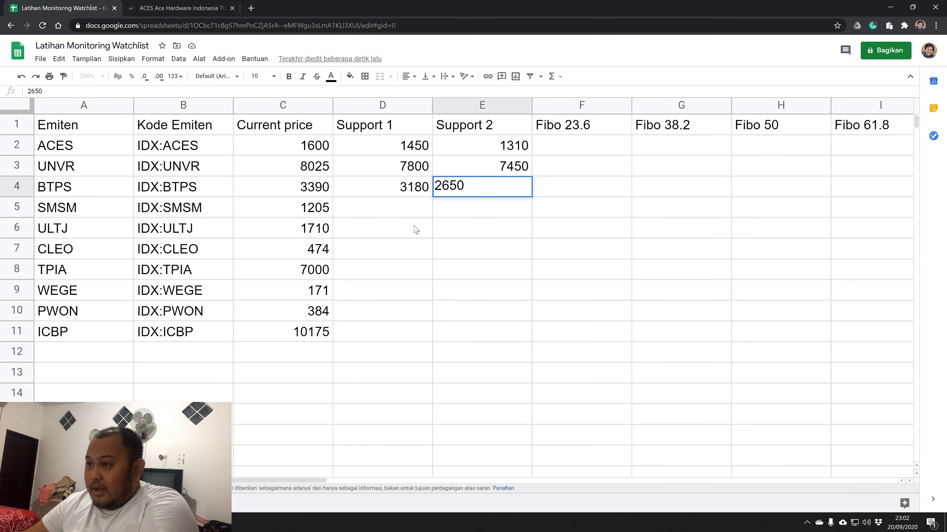
pyautogui.press('Return')
pyautogui.click(419, 206)
# Open the SMSM chart from the Stockbit watchlist and mark a horizontal support line at 1158.
pyautogui.click(179, 8)
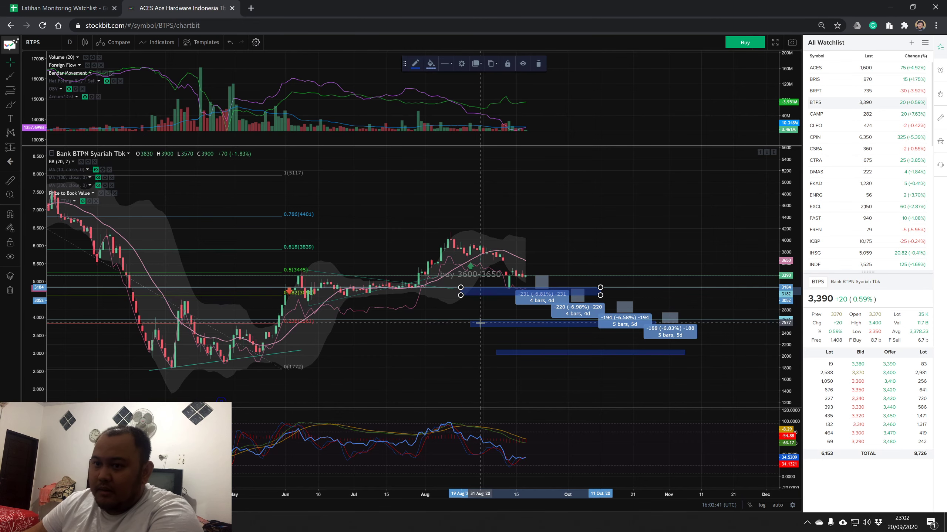
pyautogui.click(47, 6)
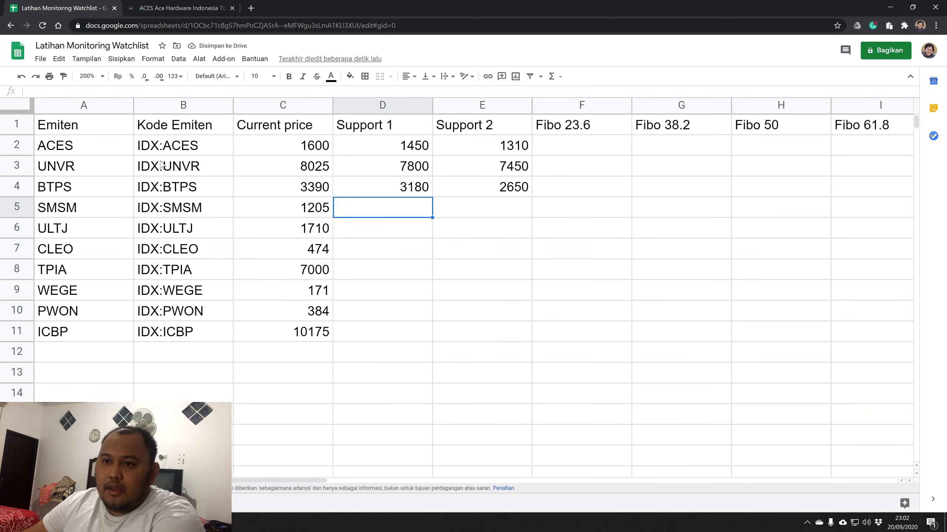
pyautogui.click(160, 8)
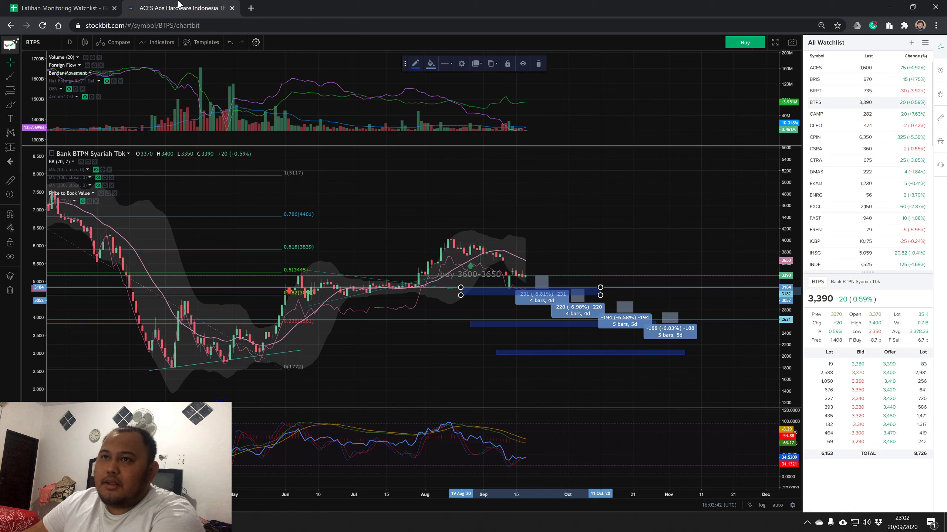
pyautogui.scroll(-5, 831, 181)
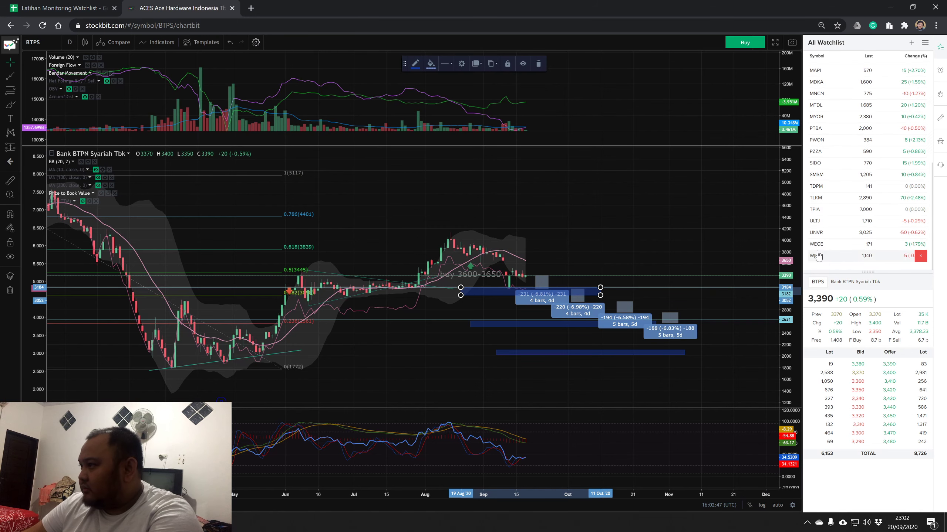
pyautogui.click(816, 176)
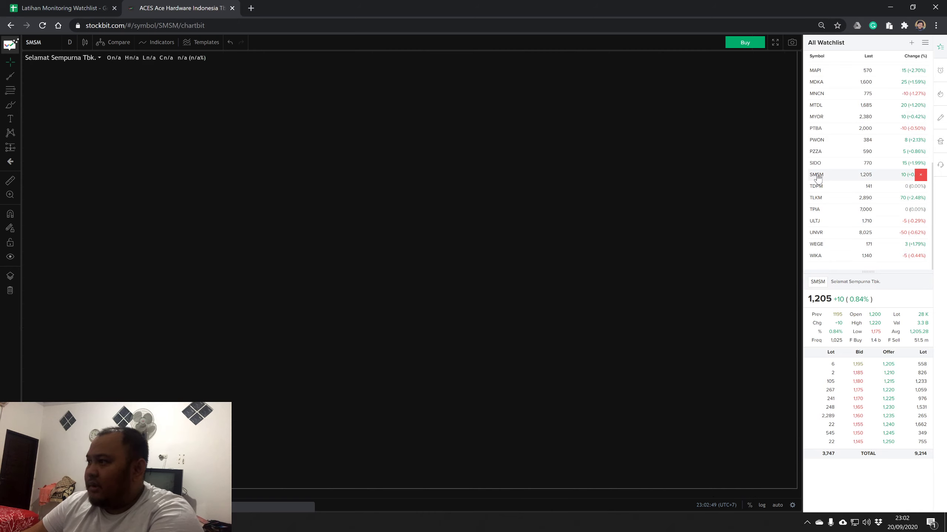
pyautogui.moveTo(727, 211); pyautogui.dragTo(517, 186)
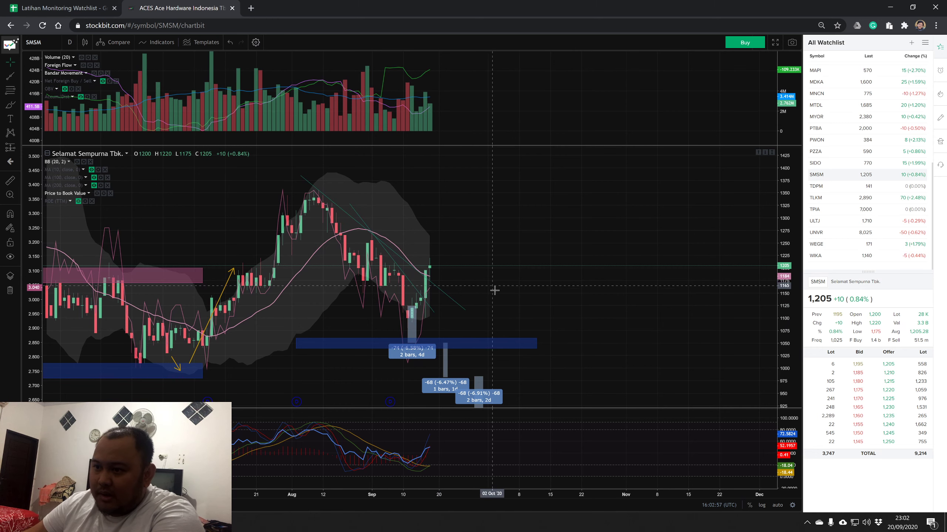
pyautogui.scroll(-2, 523, 193)
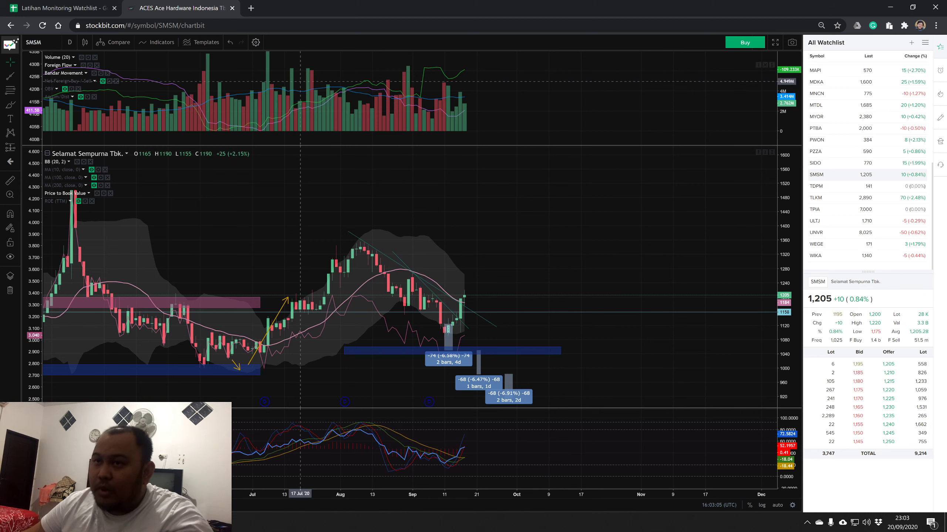
# Enter 1158 as the SMSM Support 1 value in D5 of the watchlist spreadsheet.
pyautogui.click(62, 8)
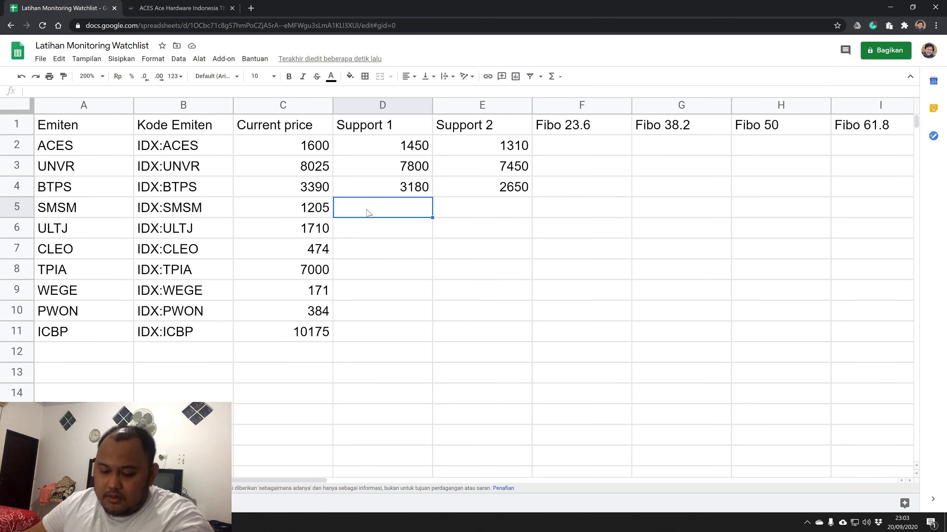
pyautogui.write('1158')
pyautogui.press('Return')
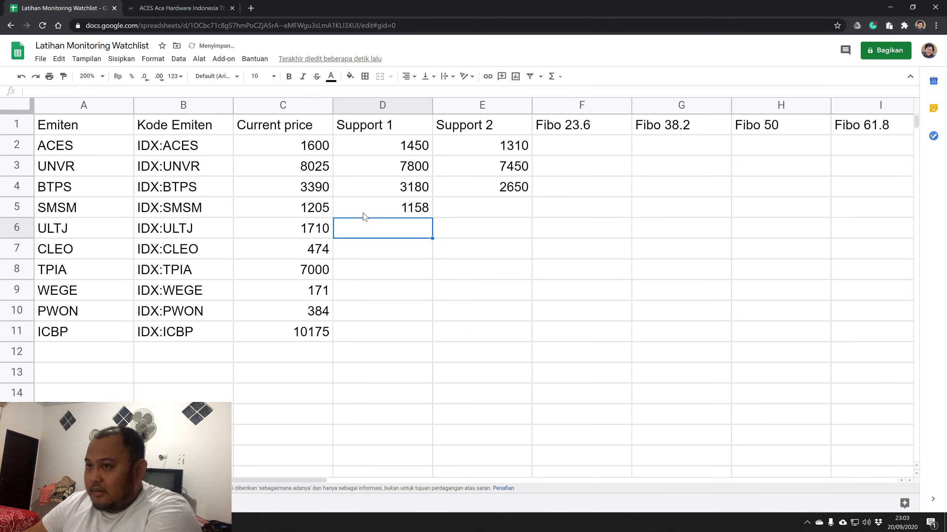
# Mark a second horizontal support at 1099 on the SMSM chart and enter 1100 as its Support 2 value in E5.
pyautogui.click(368, 205)
pyautogui.press('Right')
pyautogui.click(179, 8)
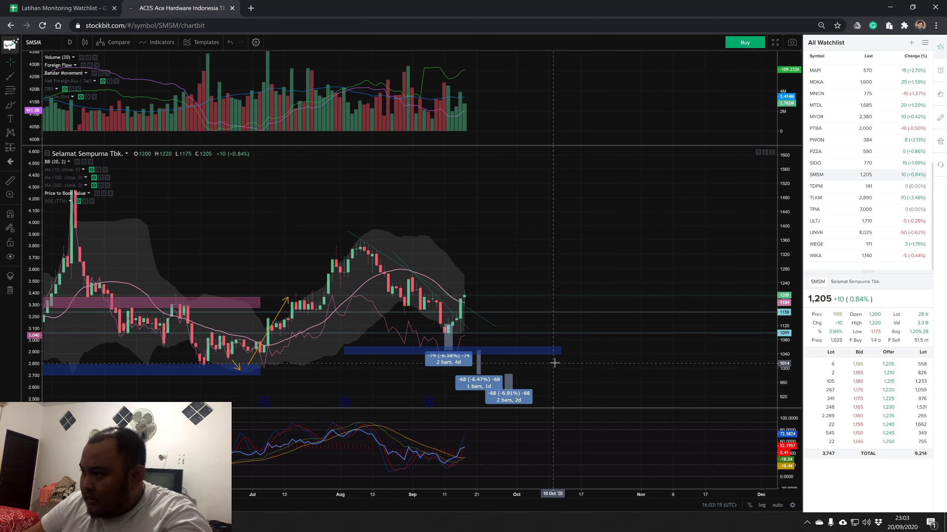
pyautogui.click(80, 7)
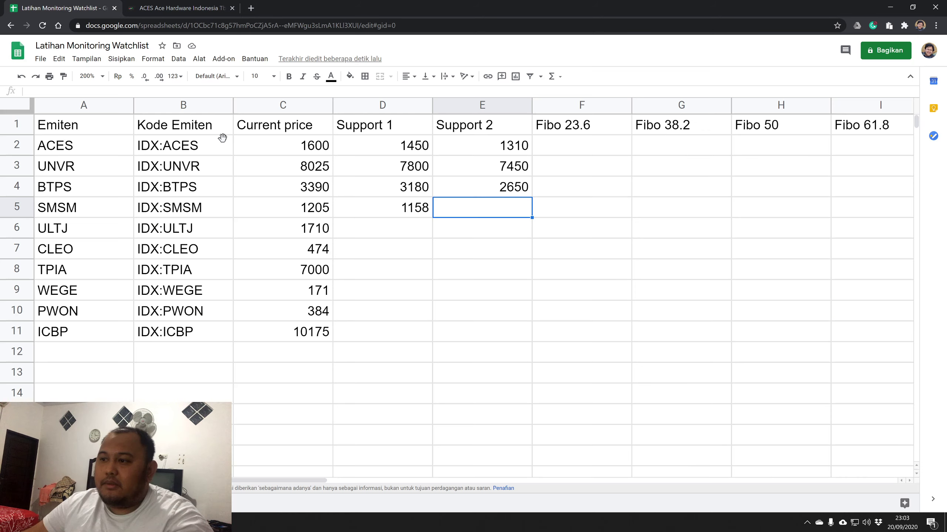
pyautogui.write('1100')
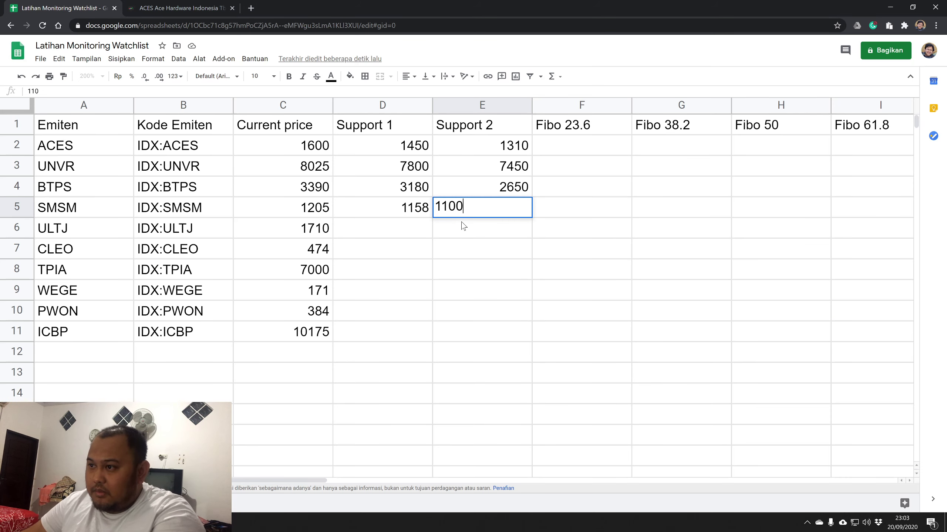
pyautogui.press('Return')
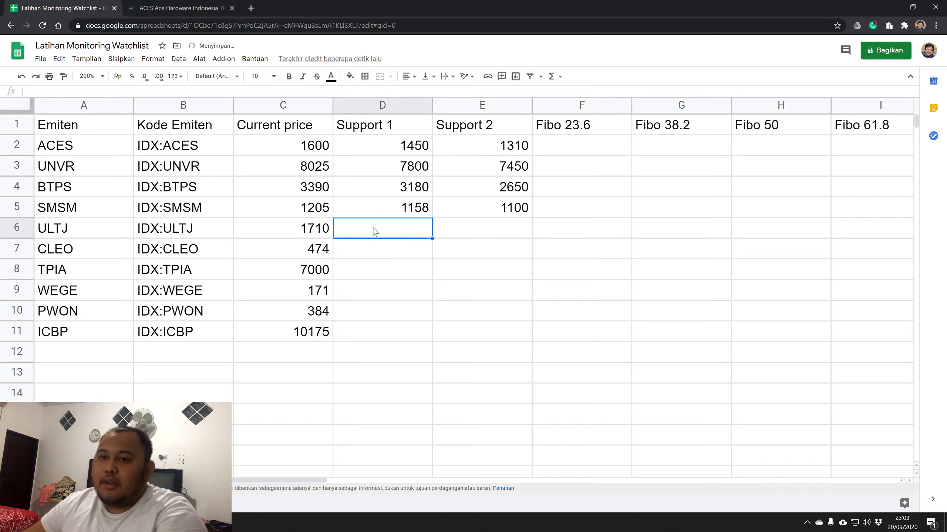
# Open the ULTJ chart from the Stockbit watchlist and mark a horizontal support line at 1636.
pyautogui.click(180, 6)
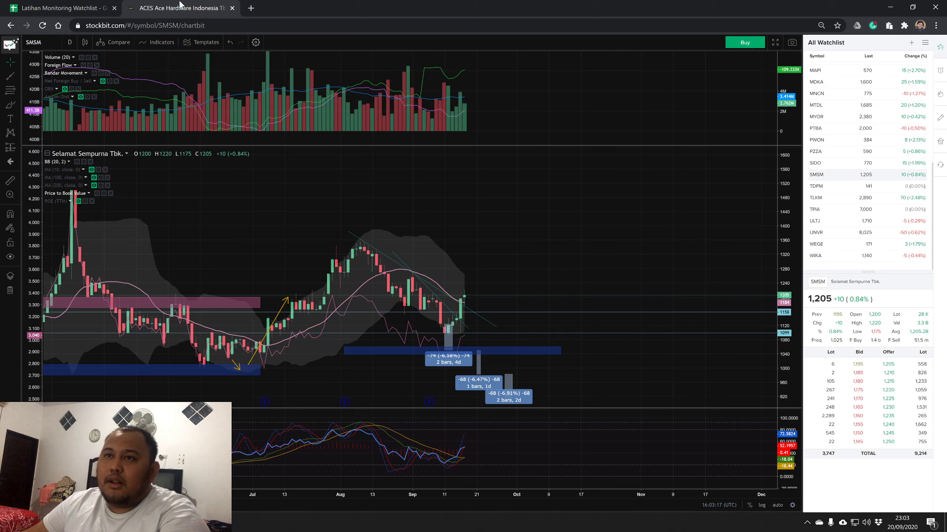
pyautogui.click(824, 225)
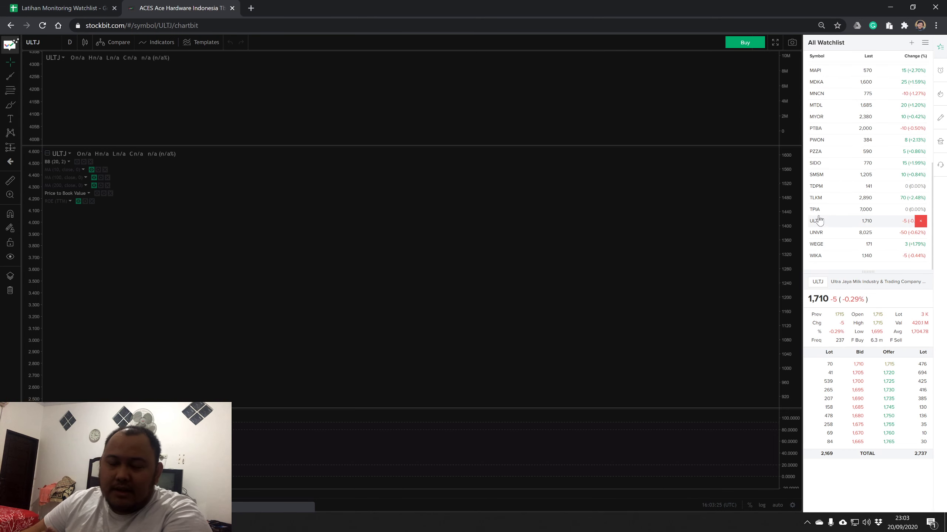
pyautogui.moveTo(644, 217); pyautogui.dragTo(484, 243)
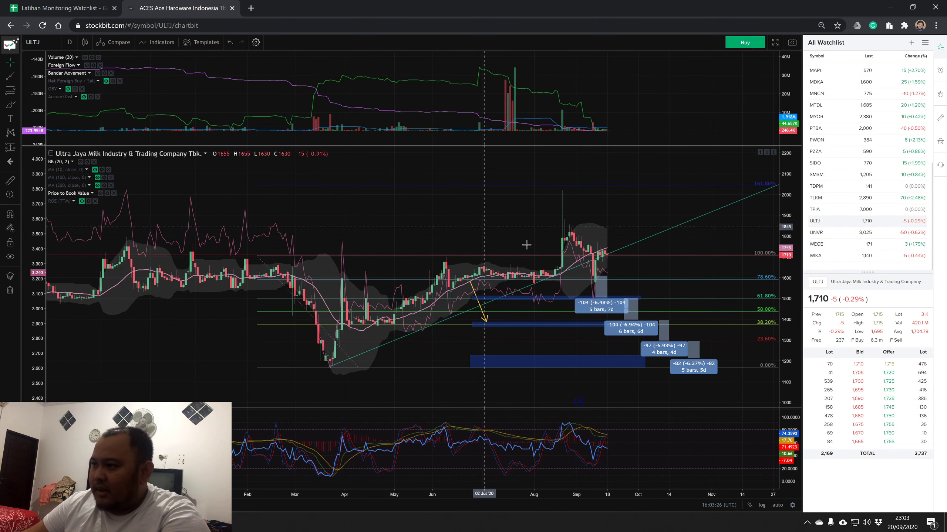
pyautogui.scroll(2, 582, 273)
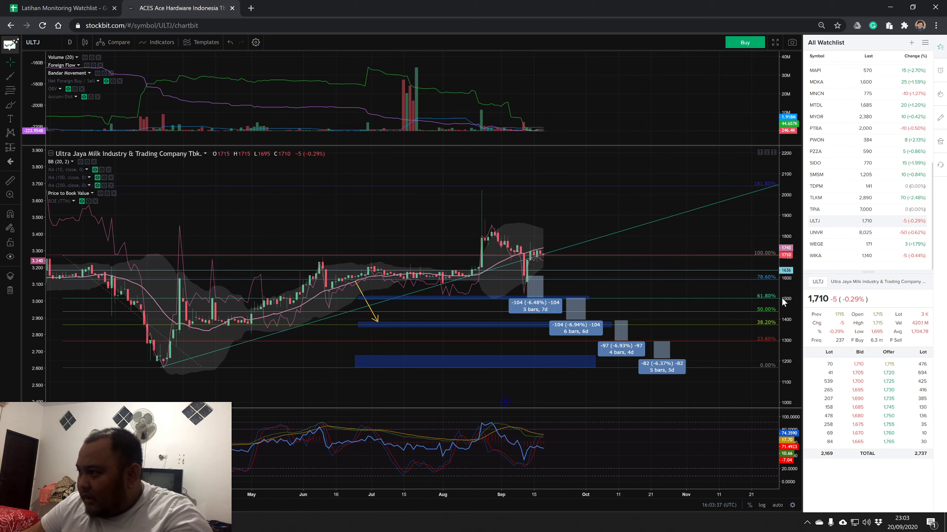
# Enter 1640 as the ULTJ Support 1 value in D6 of the watchlist spreadsheet.
pyautogui.click(97, 8)
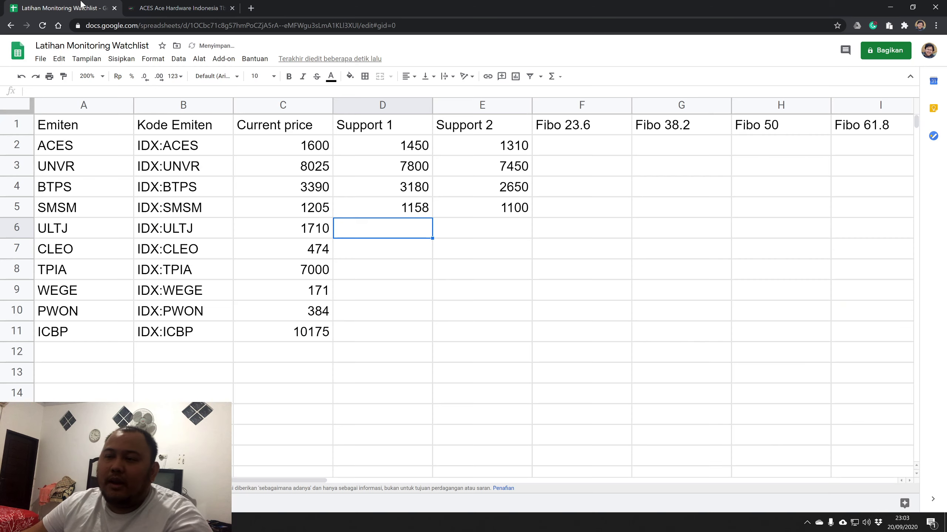
pyautogui.write('1640')
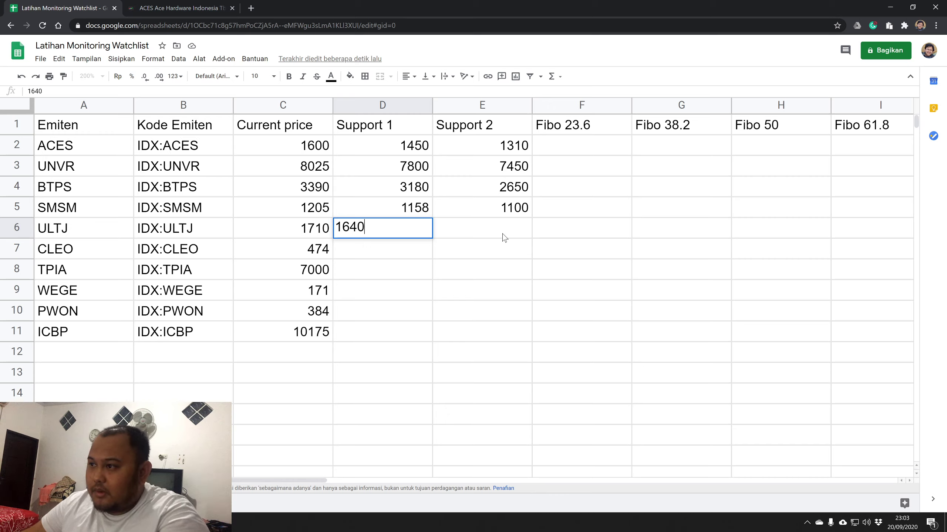
pyautogui.press('Tab')
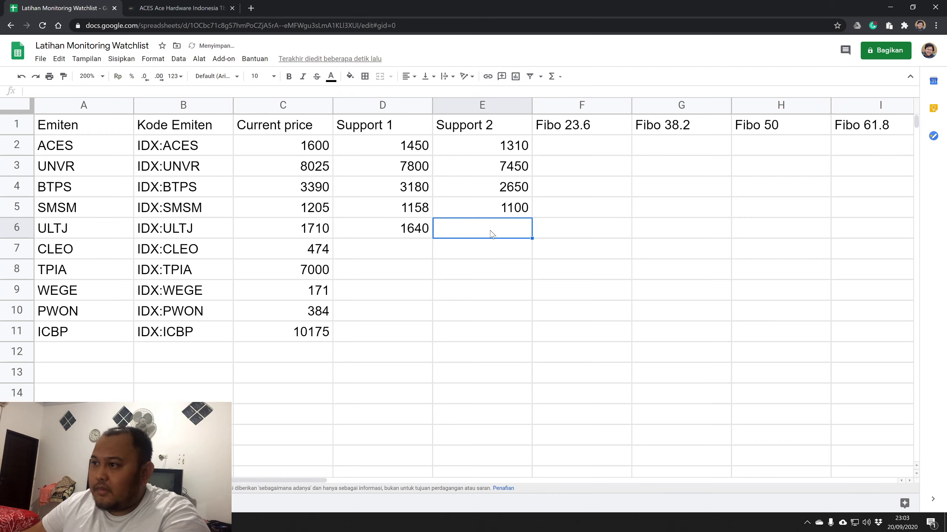
# Check the ULTJ chart for the next lower support and enter 1500 as its Support 2 value in E6.
pyautogui.click(175, 8)
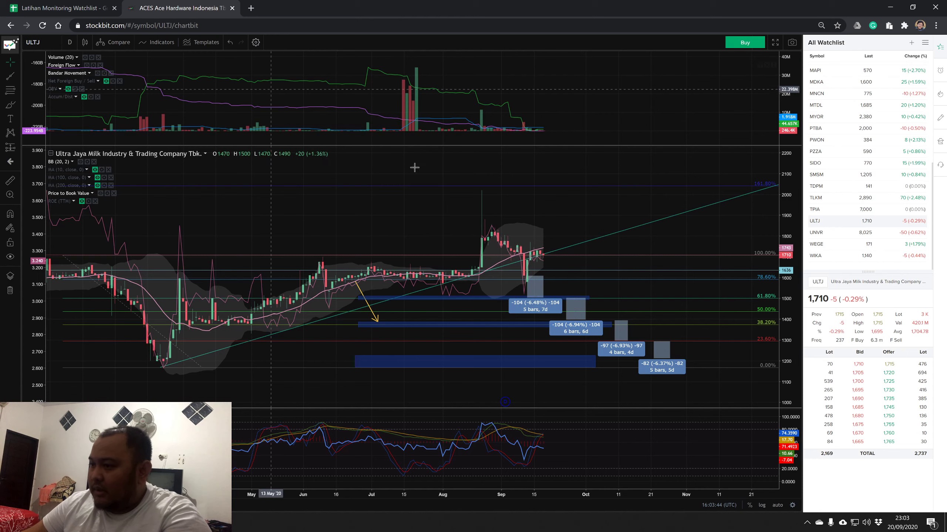
pyautogui.click(575, 300)
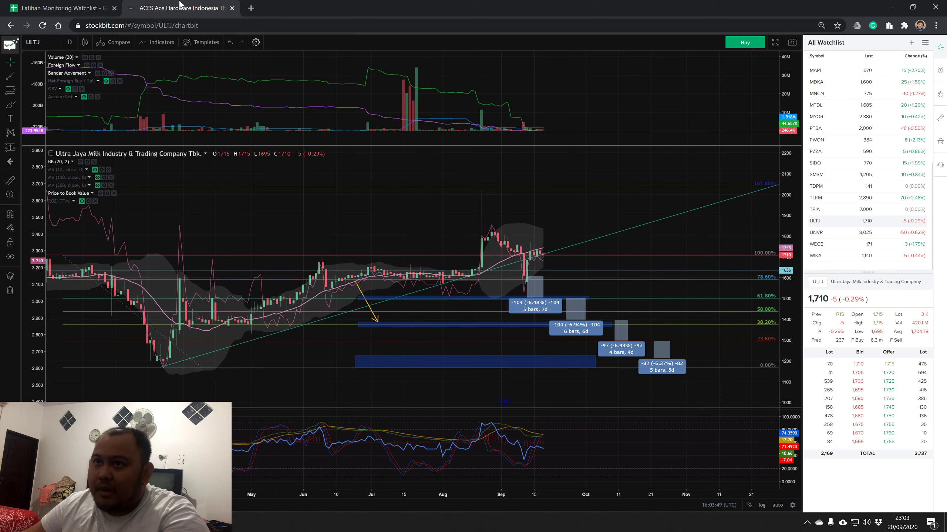
pyautogui.click(79, 8)
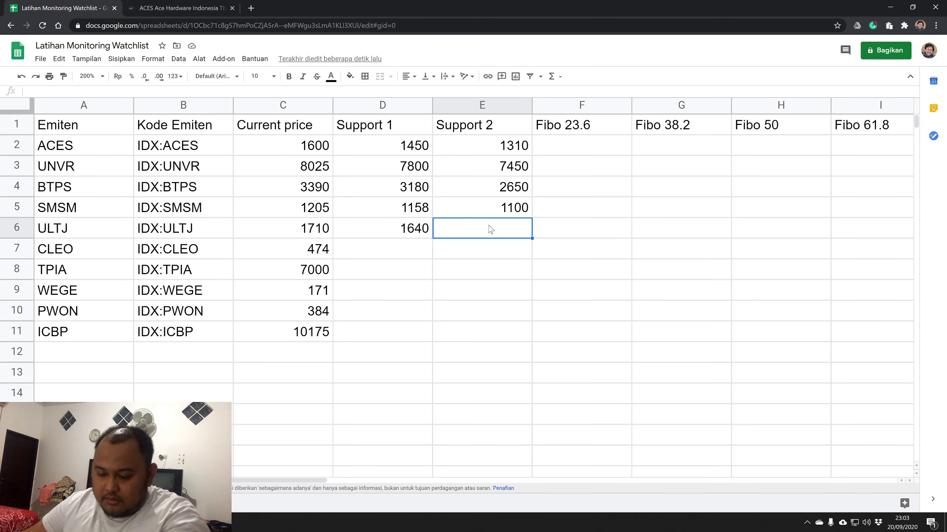
pyautogui.write('1500')
pyautogui.press('Return')
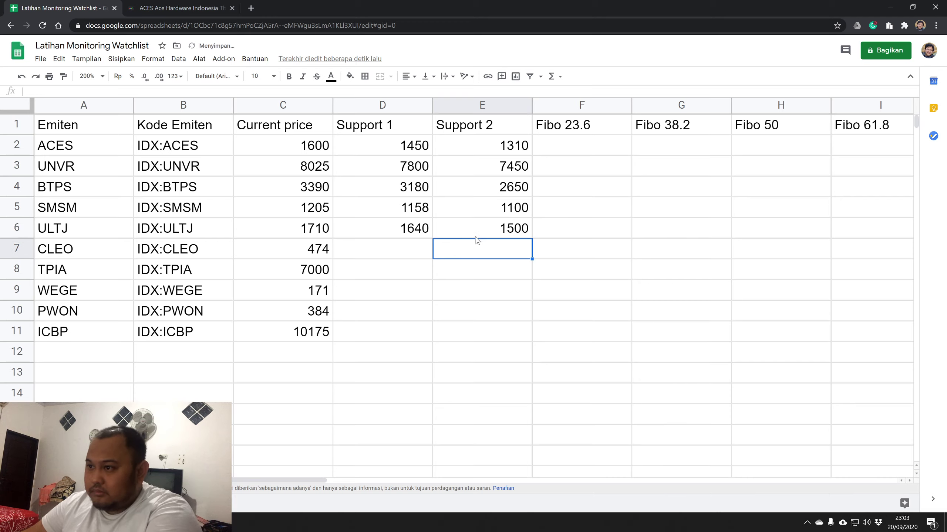
# Open the CLEO chart in Stockbit by its symbol and mark a horizontal support line at 447.
pyautogui.click(203, 7)
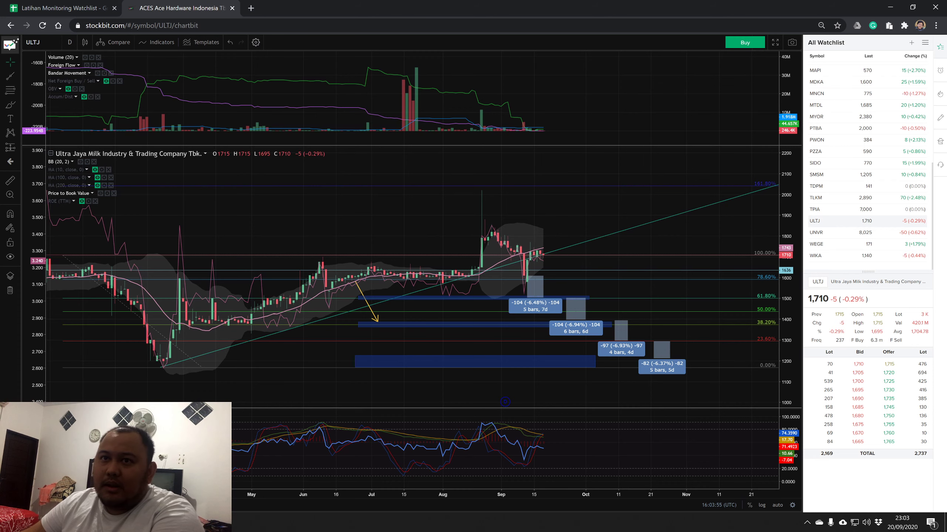
pyautogui.write('CLEO')
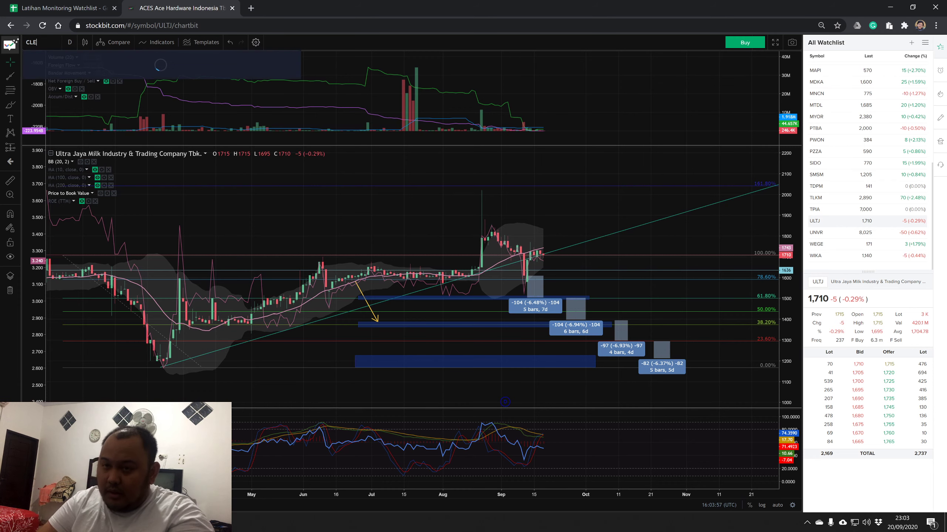
pyautogui.press('Return')
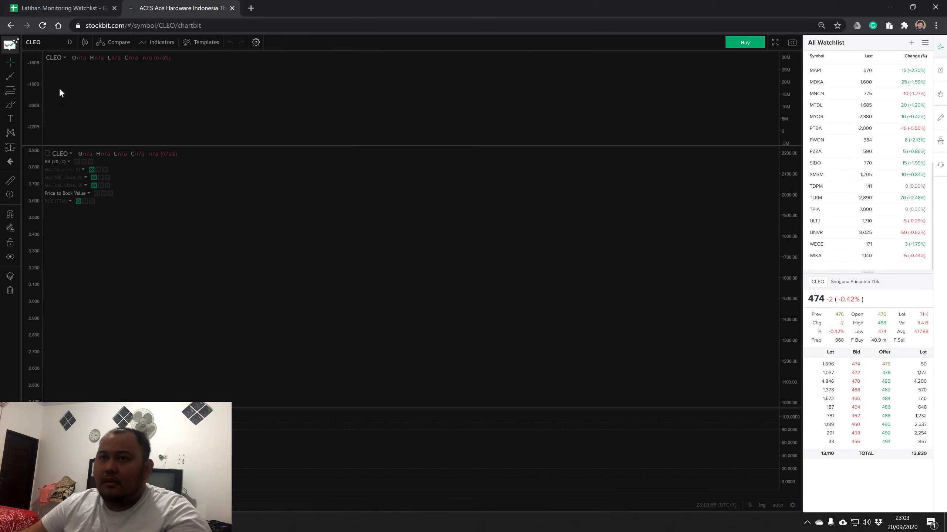
pyautogui.moveTo(518, 352); pyautogui.dragTo(407, 345)
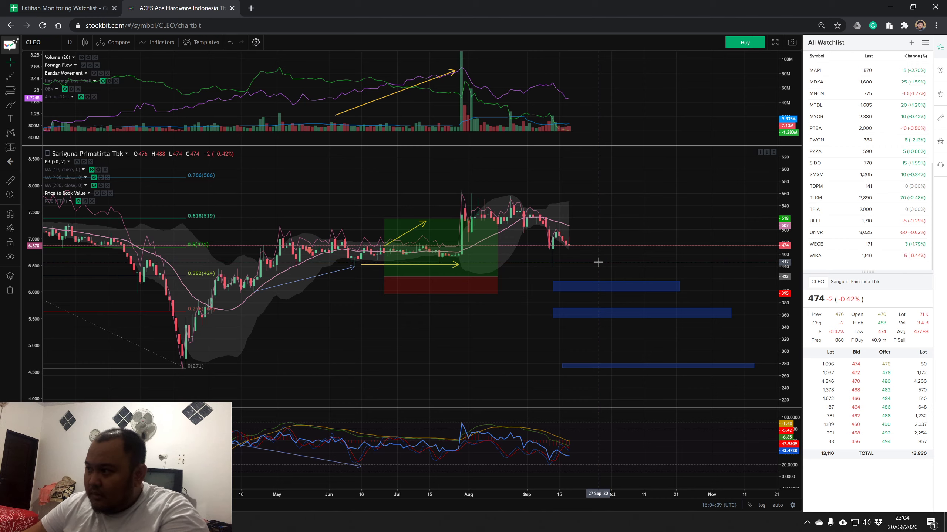
# Enter 450 as the CLEO Support 1 value in D7 of the watchlist spreadsheet.
pyautogui.click(44, 5)
pyautogui.click(381, 254)
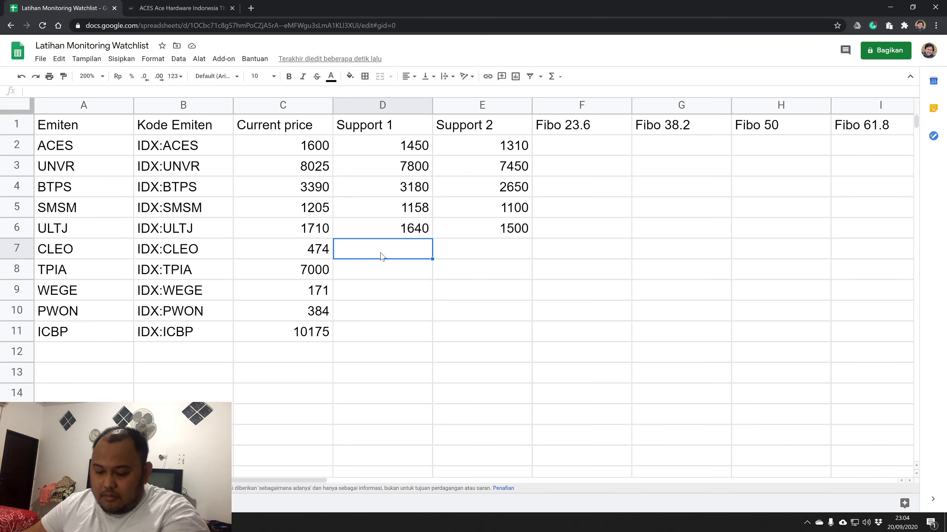
pyautogui.write('450')
pyautogui.press('Tab')
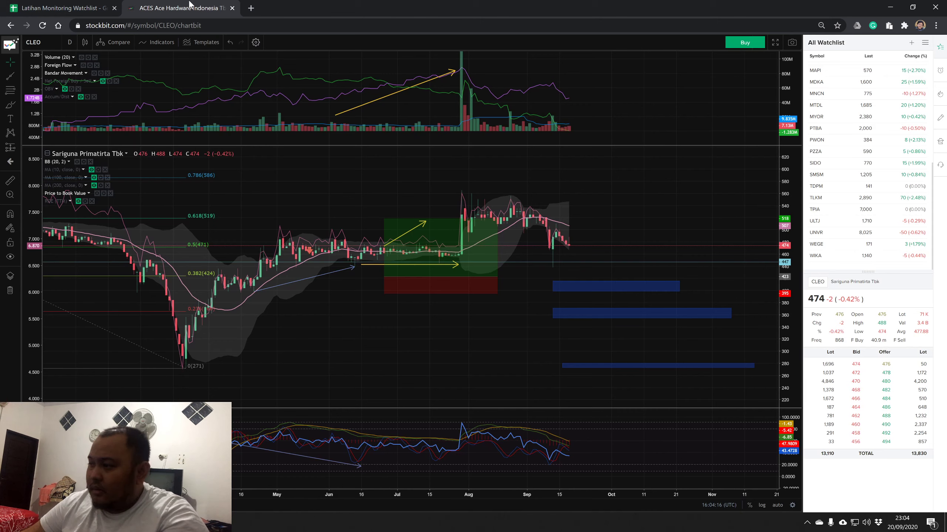
# Mark a second horizontal support line at 400 on the CLEO chart and enter 400 as its Support 2 value in E7.
pyautogui.click(166, 7)
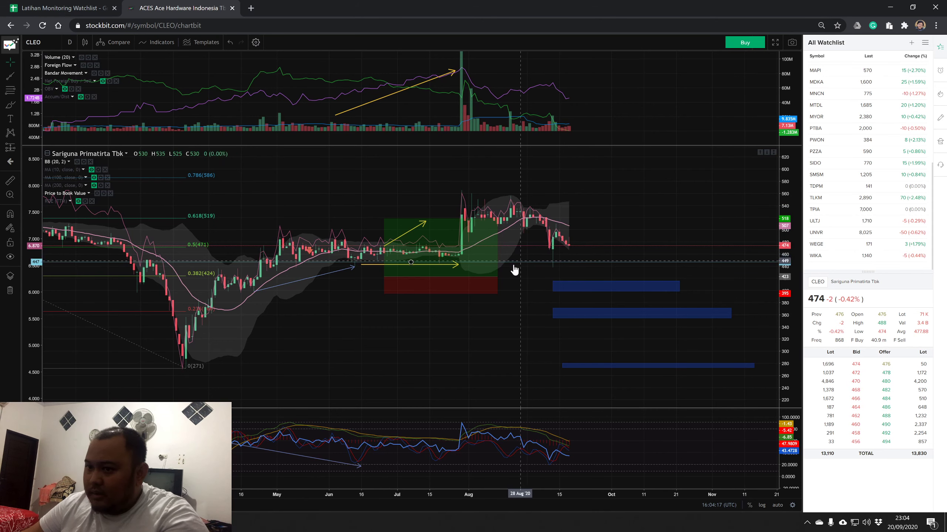
pyautogui.click(492, 291)
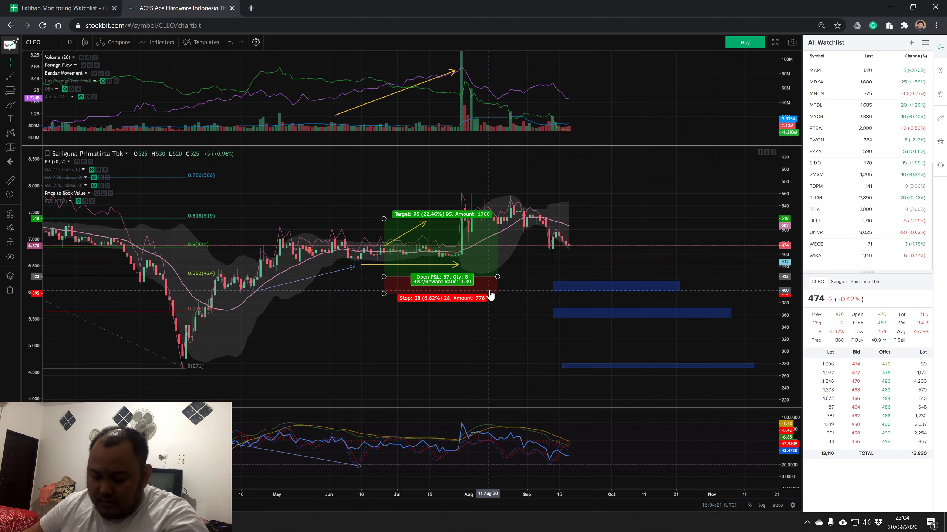
pyautogui.click(33, 4)
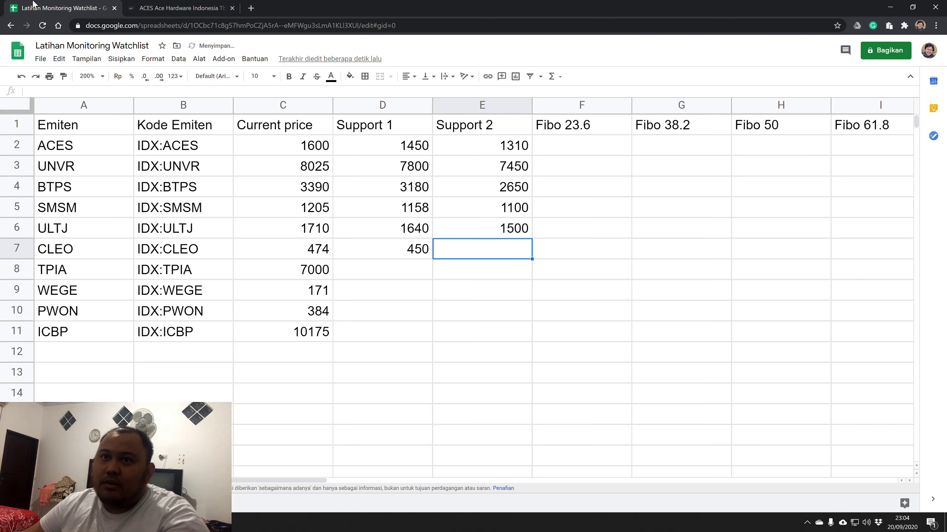
pyautogui.write('400')
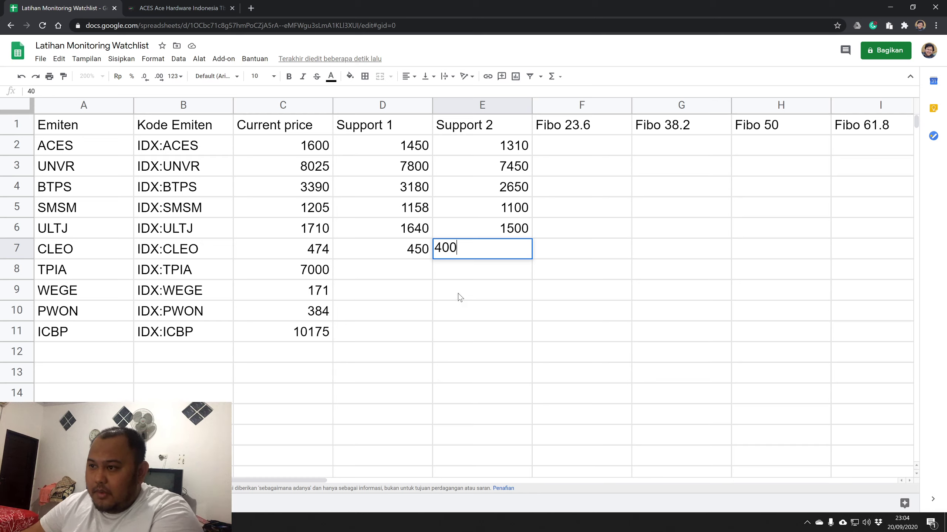
pyautogui.press('Return')
# Open the TPIA chart in Stockbit and mark a horizontal support line at about 6441.
pyautogui.click(350, 272)
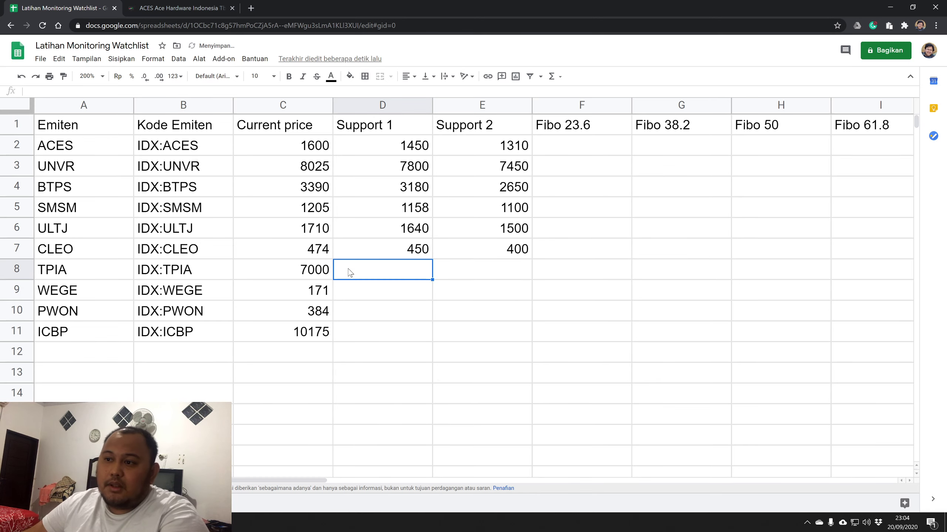
pyautogui.click(212, 5)
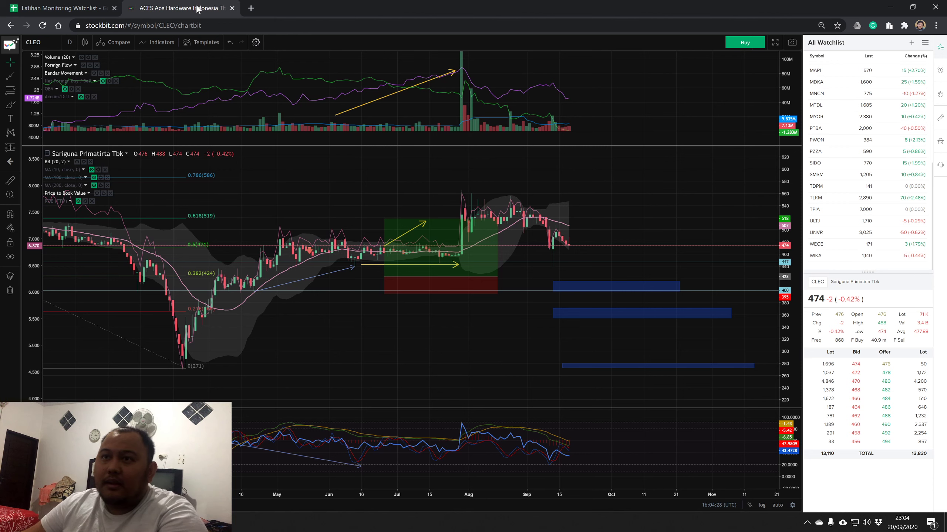
pyautogui.click(821, 210)
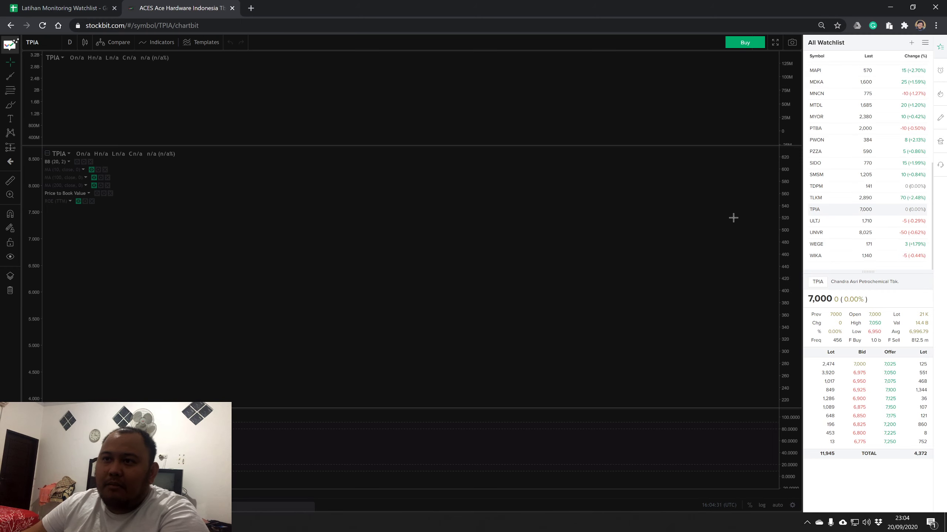
pyautogui.moveTo(700, 239); pyautogui.dragTo(536, 236)
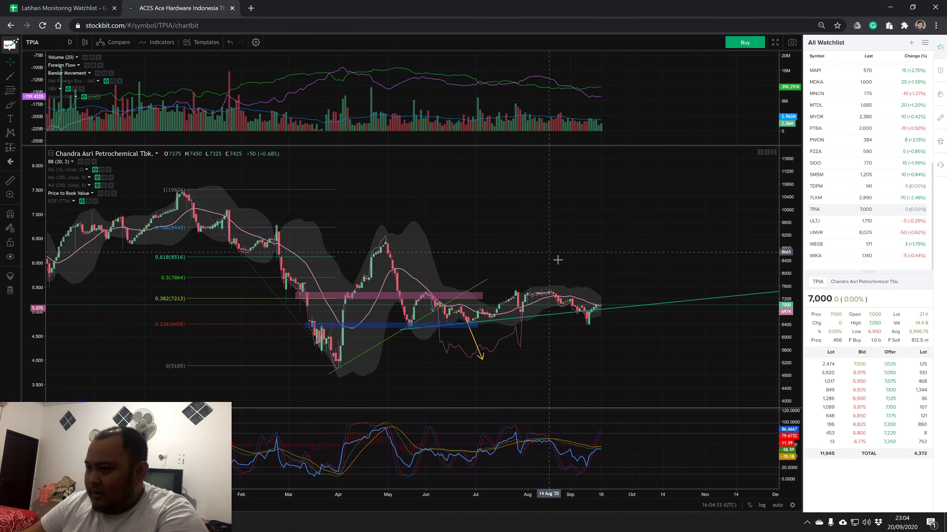
pyautogui.scroll(1, 585, 282)
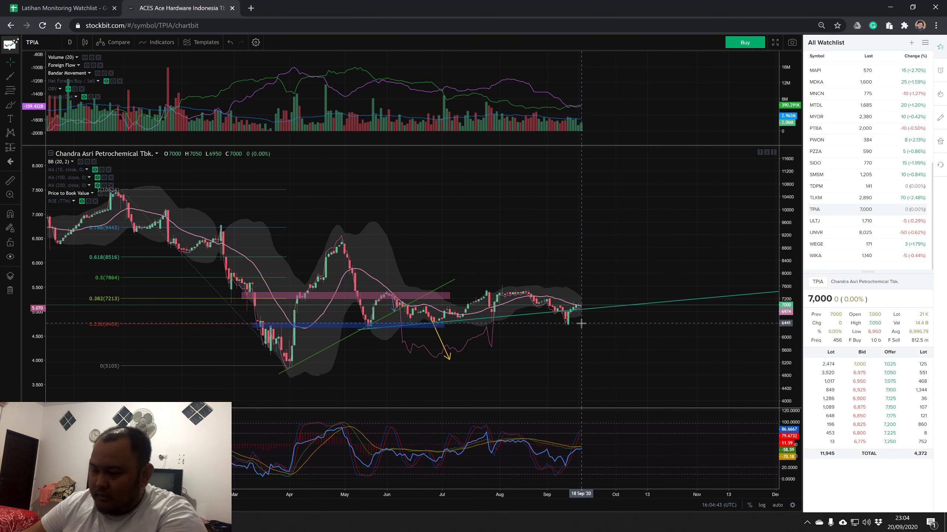
# Enter 6440 as the TPIA Support 1 value in D8 of the watchlist spreadsheet.
pyautogui.click(78, 7)
pyautogui.write('6440')
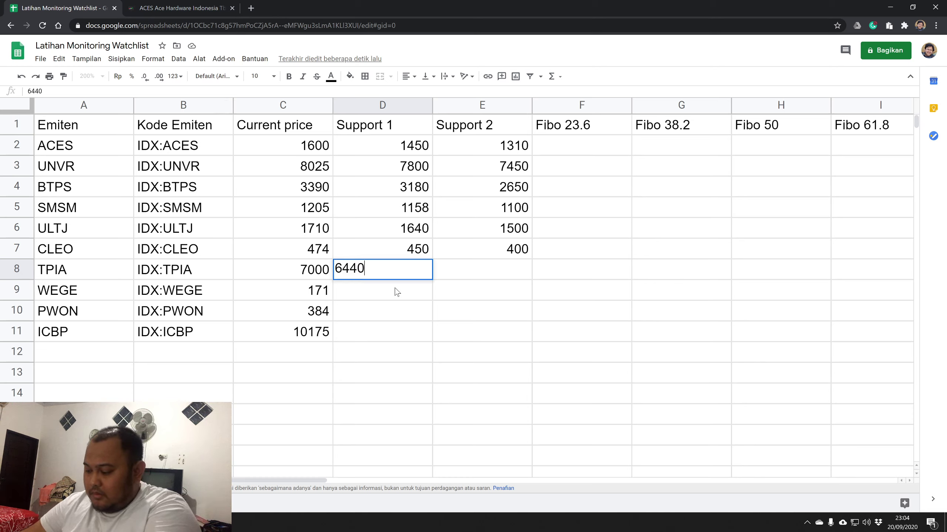
pyautogui.press('Tab')
# Mark a lower support line at about 5922 on the TPIA chart and enter 6000 as its Support 2 value in E8.
pyautogui.click(179, 8)
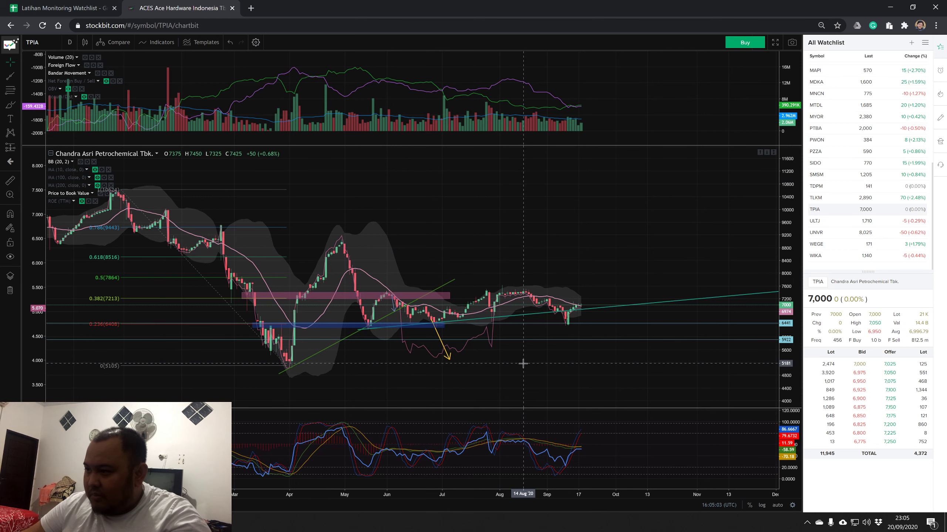
pyautogui.click(86, 5)
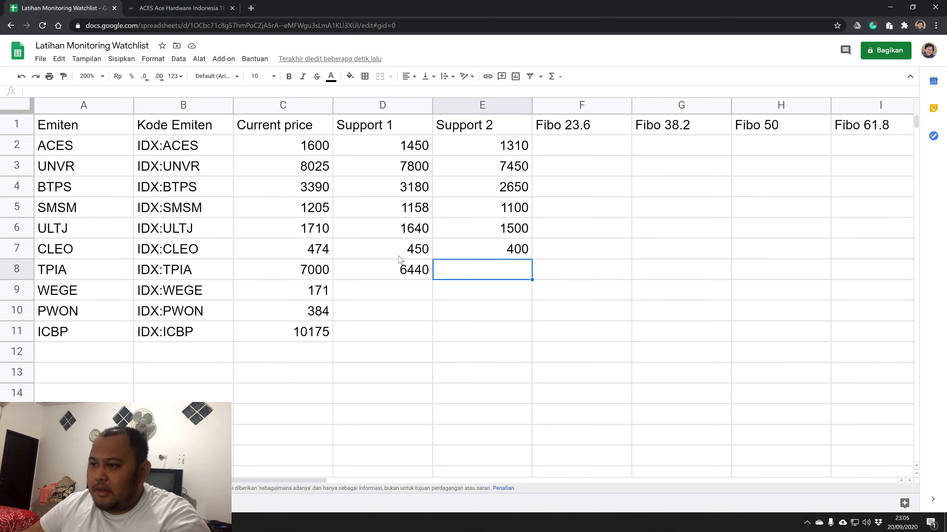
pyautogui.write('6000')
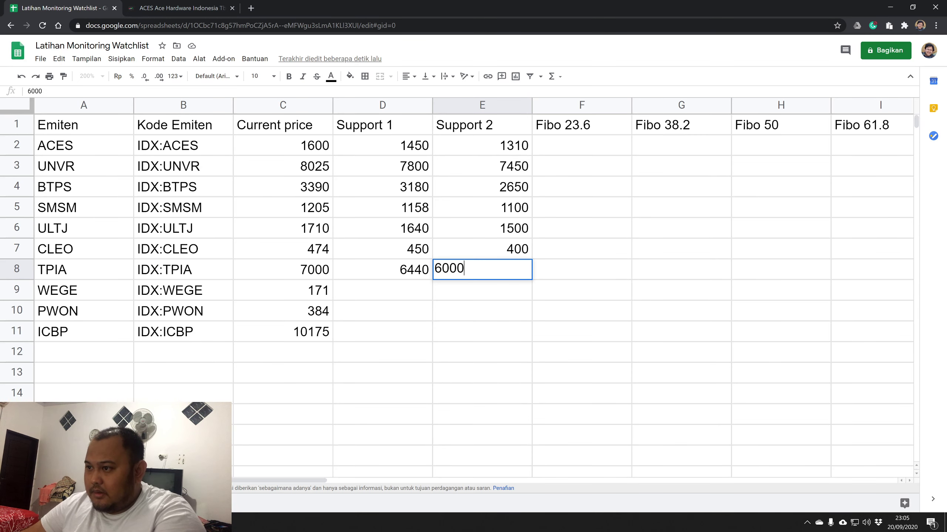
pyautogui.press('Return')
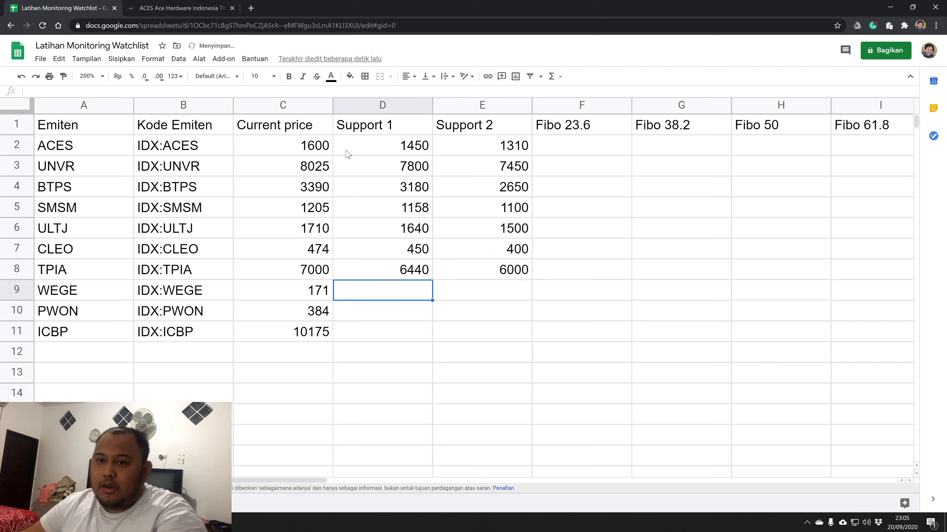
# Open the WEGE chart in Stockbit by its symbol and mark a horizontal support line at 156.
pyautogui.click(178, 8)
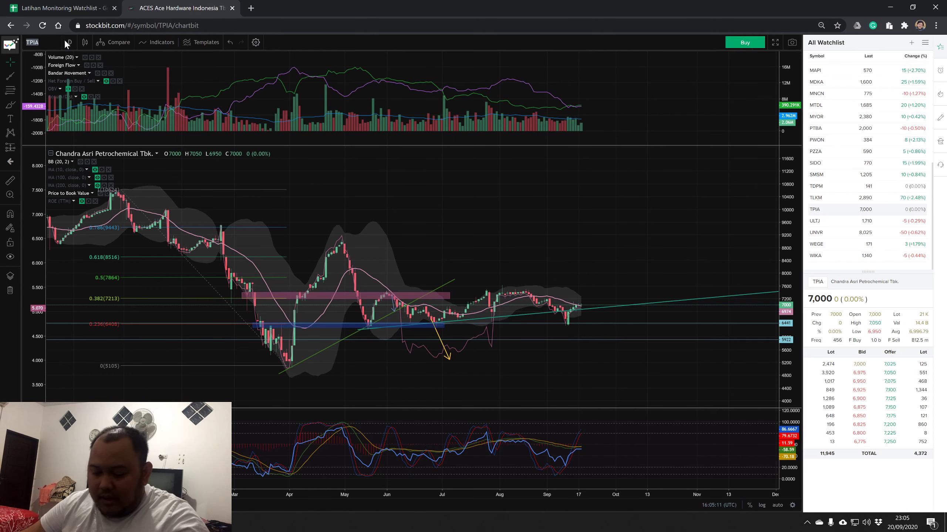
pyautogui.write('WEGE')
pyautogui.press('Return')
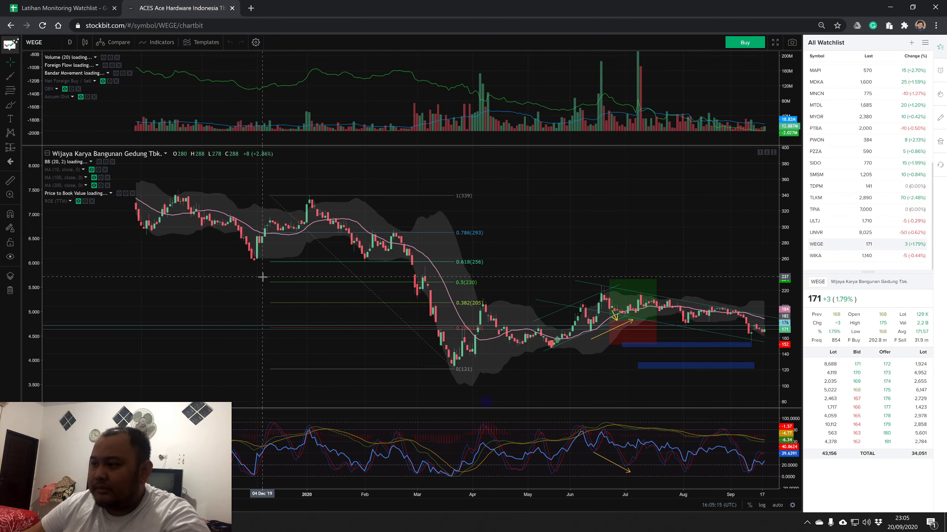
pyautogui.moveTo(675, 238); pyautogui.dragTo(469, 253)
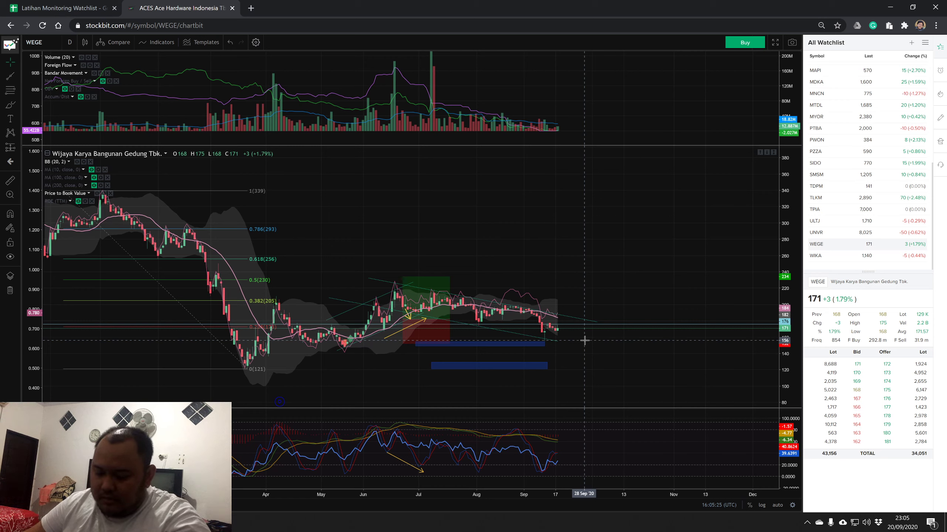
# Enter 156 as the WEGE Support 1 value in D9 of the watchlist spreadsheet.
pyautogui.click(52, 5)
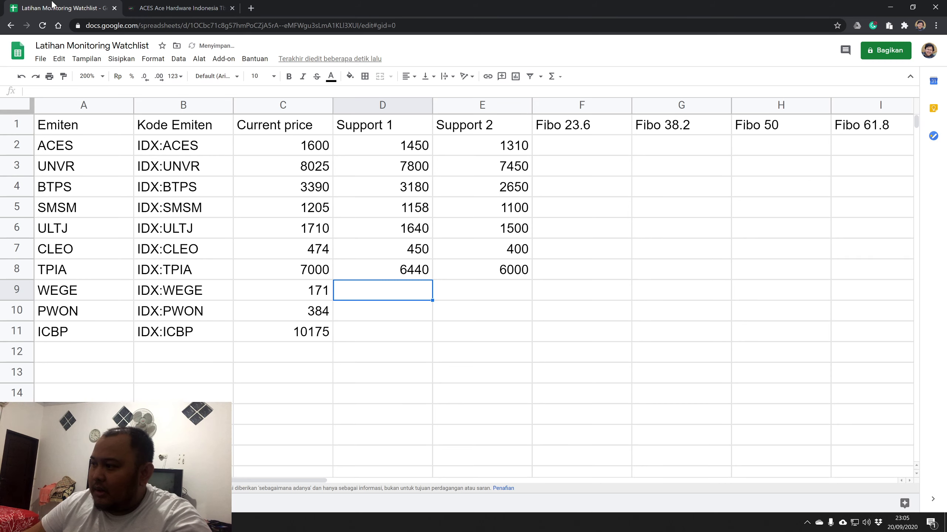
pyautogui.write('156')
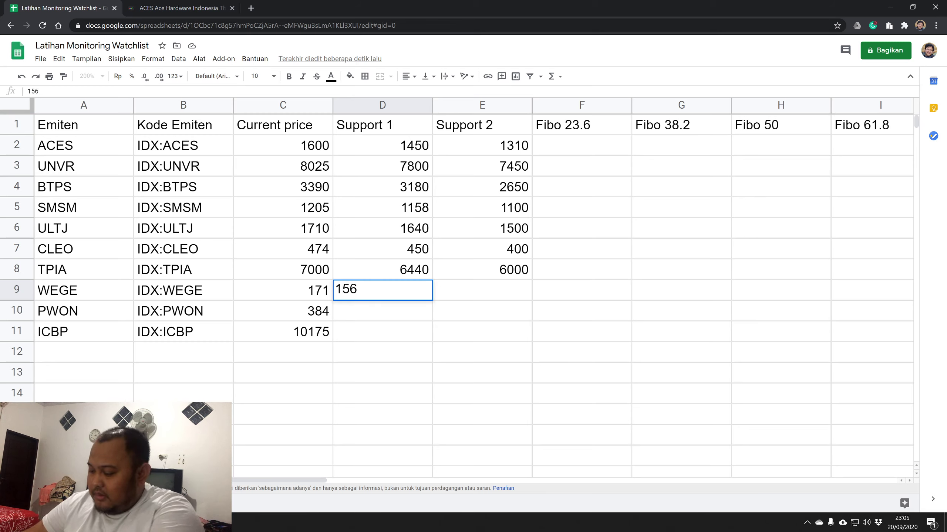
pyautogui.press('Tab')
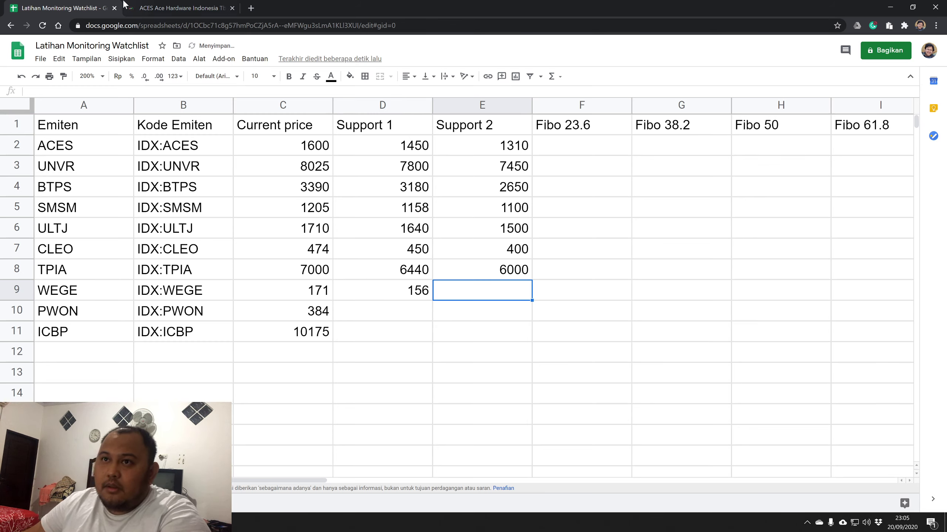
# Mark a lower support line at 140 on the WEGE chart and enter 140 as its Support 2 value in E9.
pyautogui.click(175, 8)
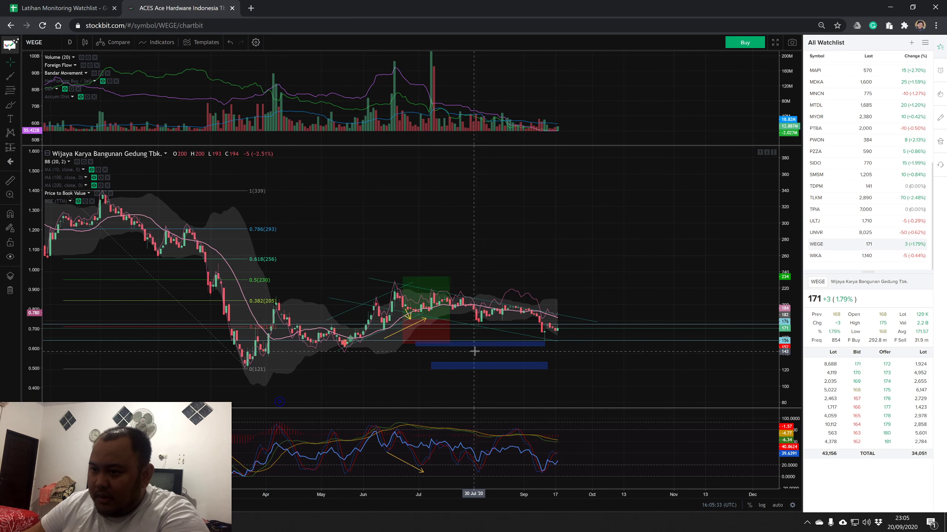
pyautogui.click(496, 343)
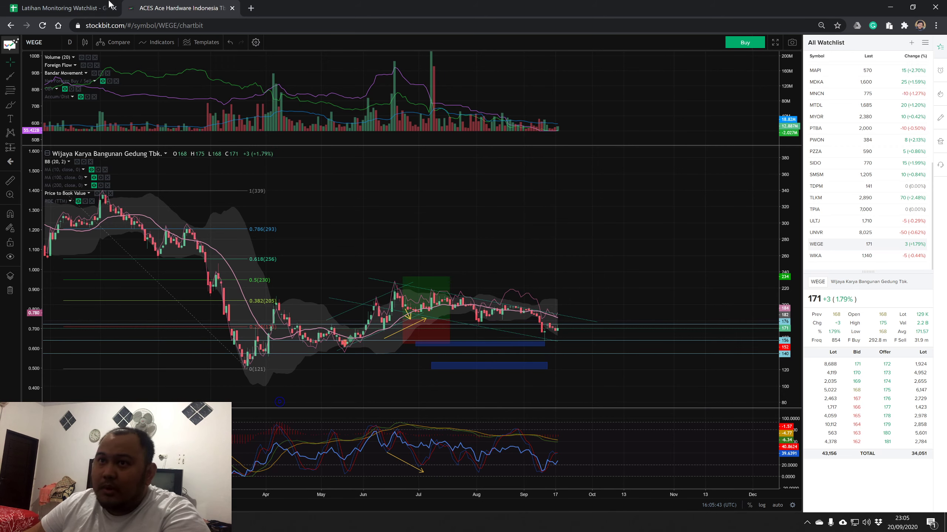
pyautogui.click(64, 8)
pyautogui.write('1')
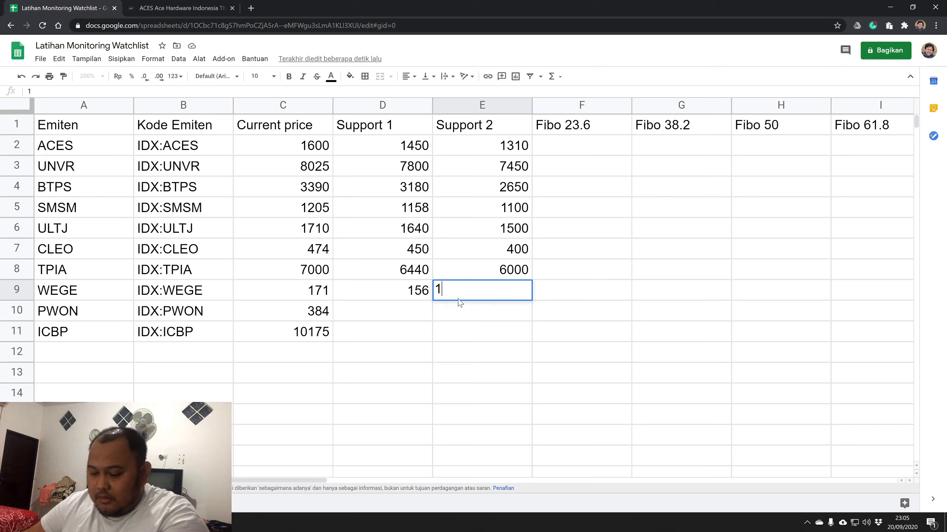
pyautogui.write('40')
pyautogui.press('Return')
pyautogui.press('Left')
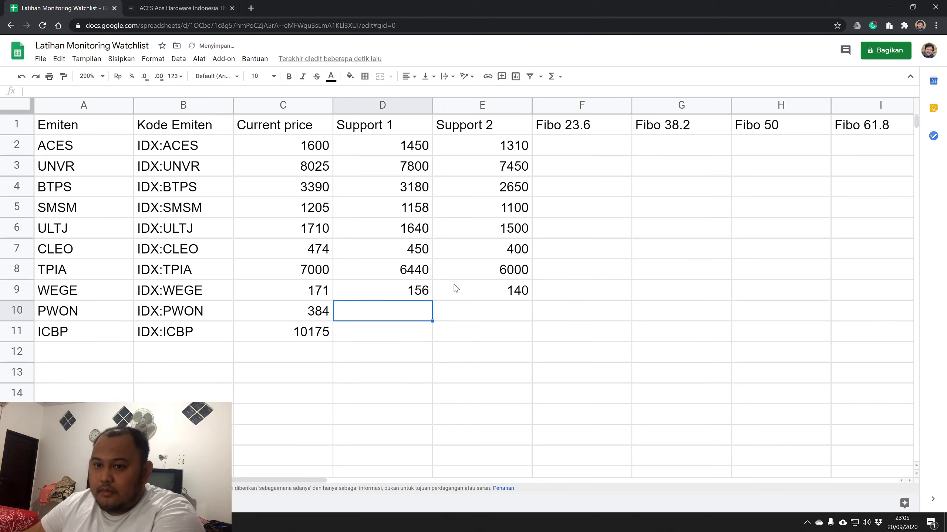
# Open the PWON chart in Stockbit by its symbol and mark a horizontal support line at about 337.
pyautogui.click(142, 7)
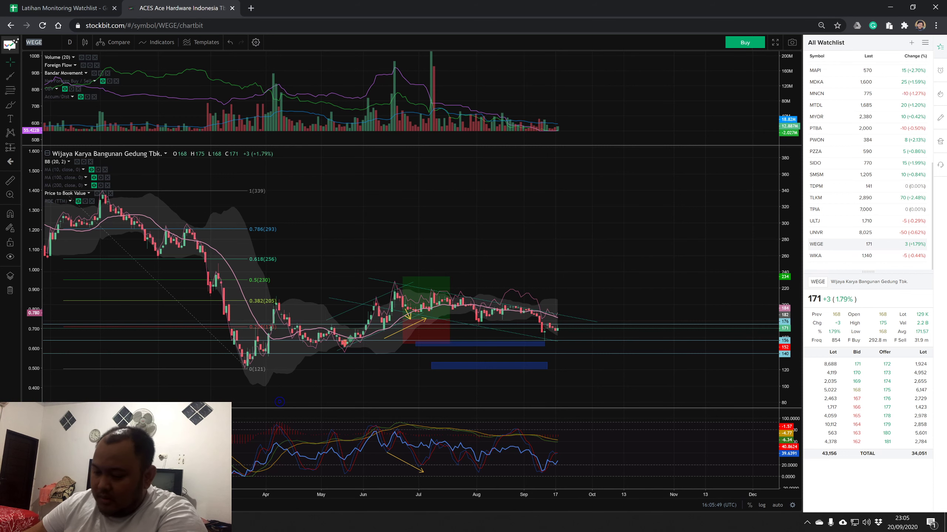
pyautogui.write('PWON')
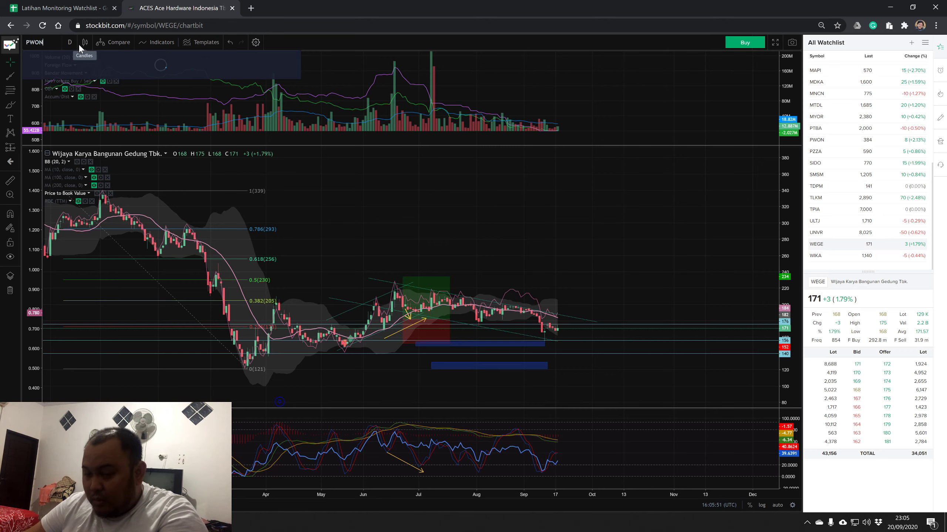
pyautogui.click(73, 56)
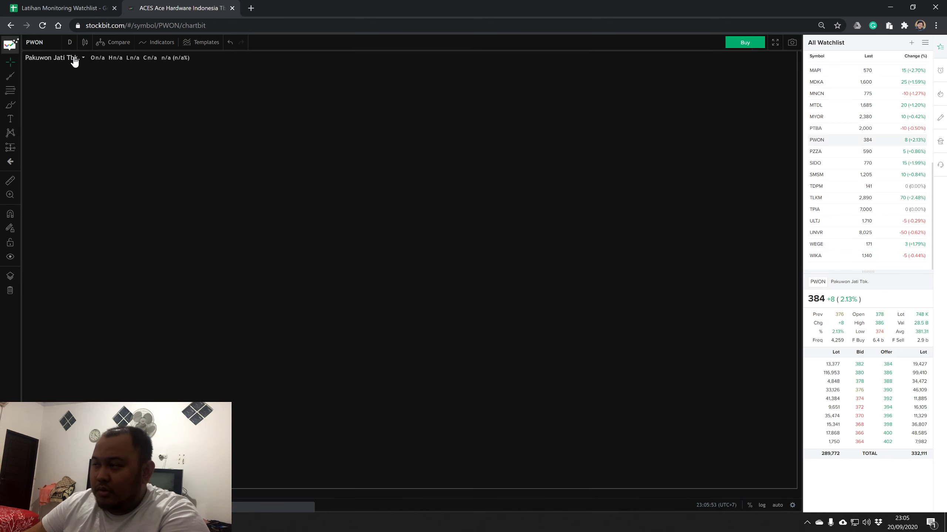
pyautogui.click(264, 221)
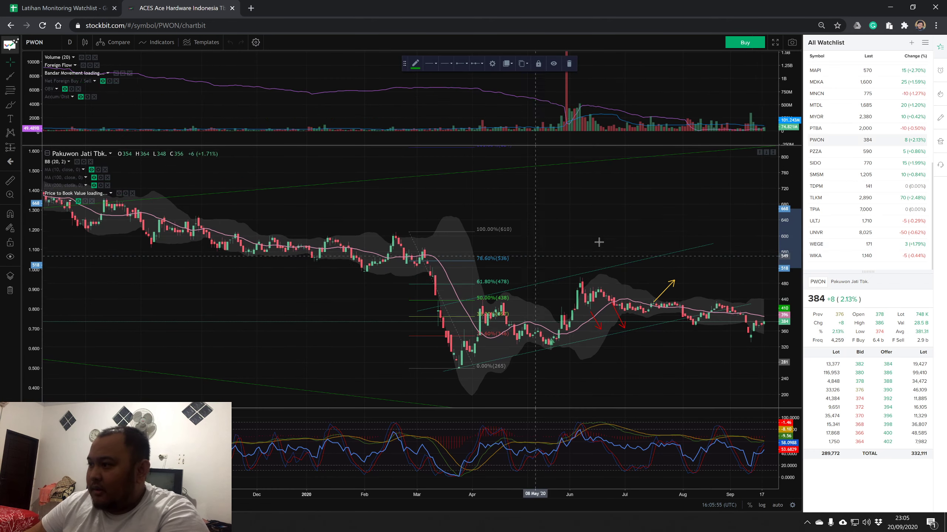
pyautogui.moveTo(597, 224); pyautogui.dragTo(408, 228)
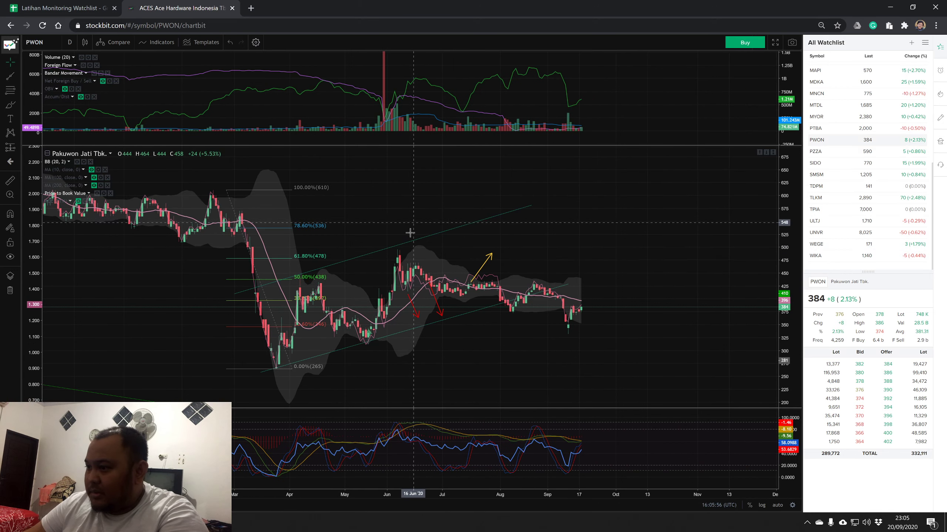
pyautogui.click(592, 331)
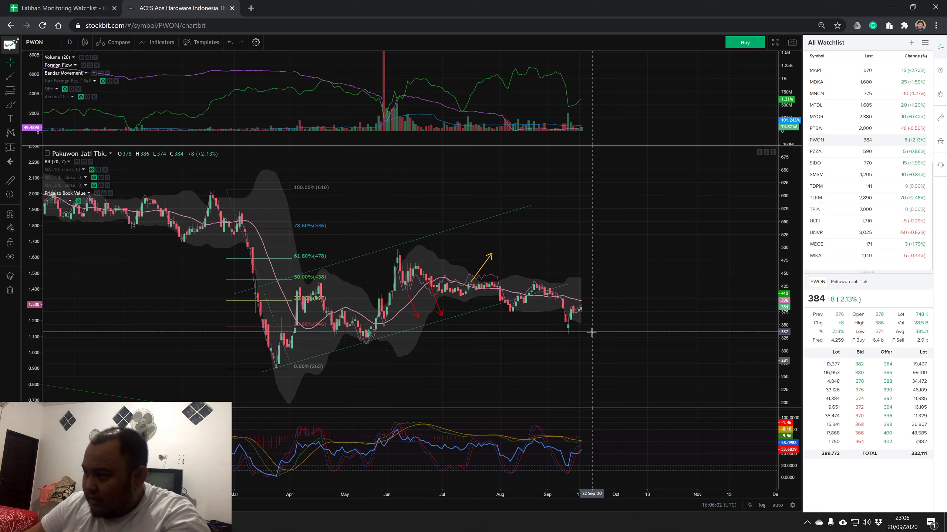
# Enter 335 as the PWON Support 1 value in D10 of the watchlist spreadsheet.
pyautogui.click(106, 4)
pyautogui.write('33')
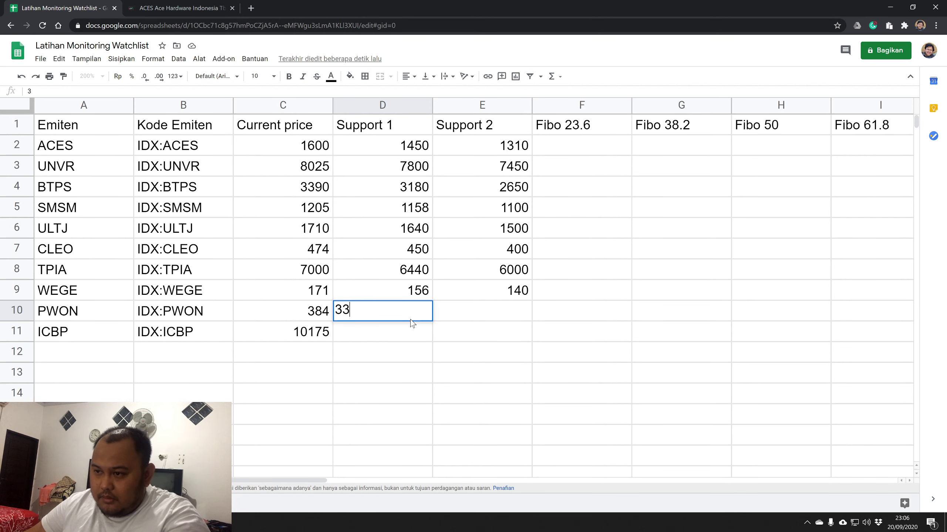
pyautogui.write('5')
pyautogui.click(513, 315)
# Mark a lower support line at about 306 on the PWON chart and enter 310 as its Support 2 value in E10.
pyautogui.click(164, 8)
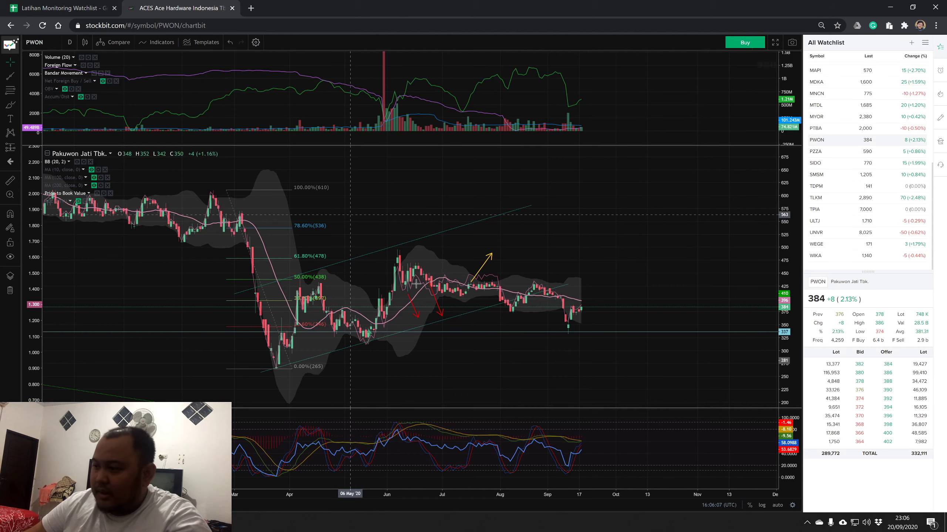
pyautogui.click(507, 348)
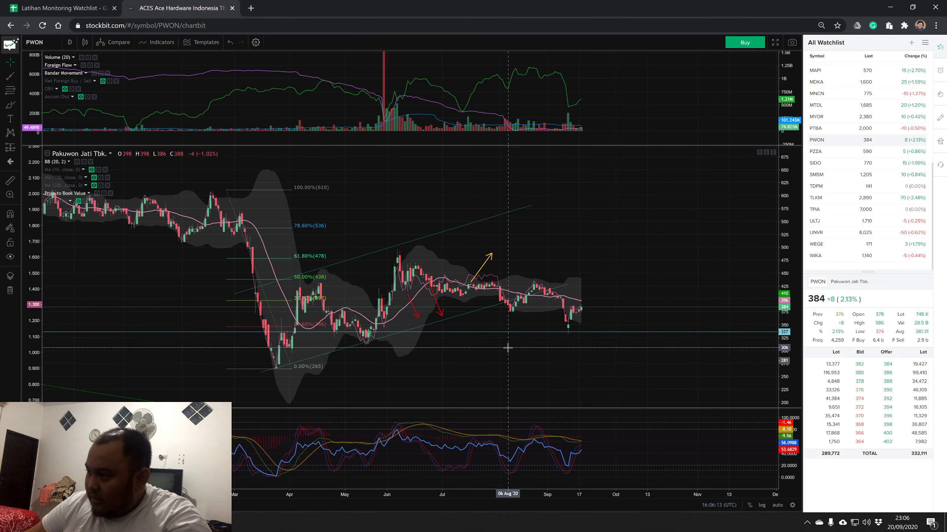
pyautogui.click(96, 5)
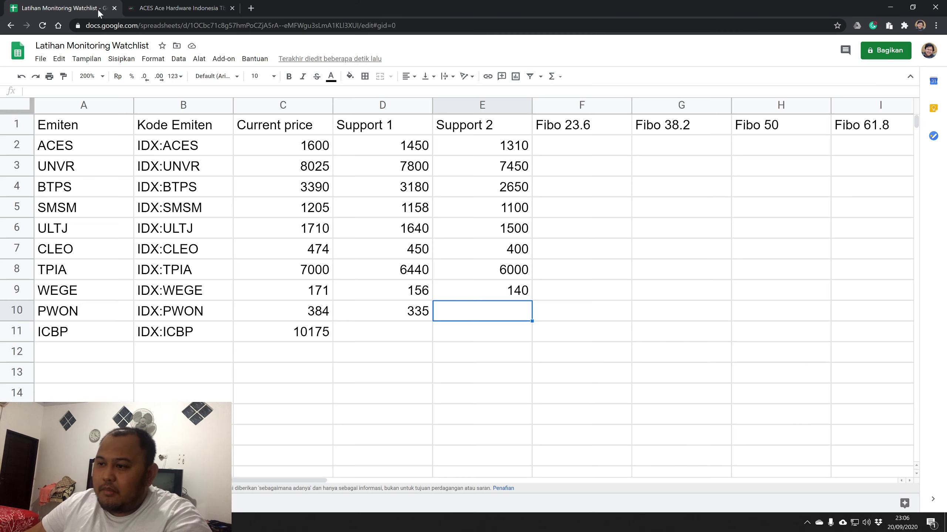
pyautogui.write('310')
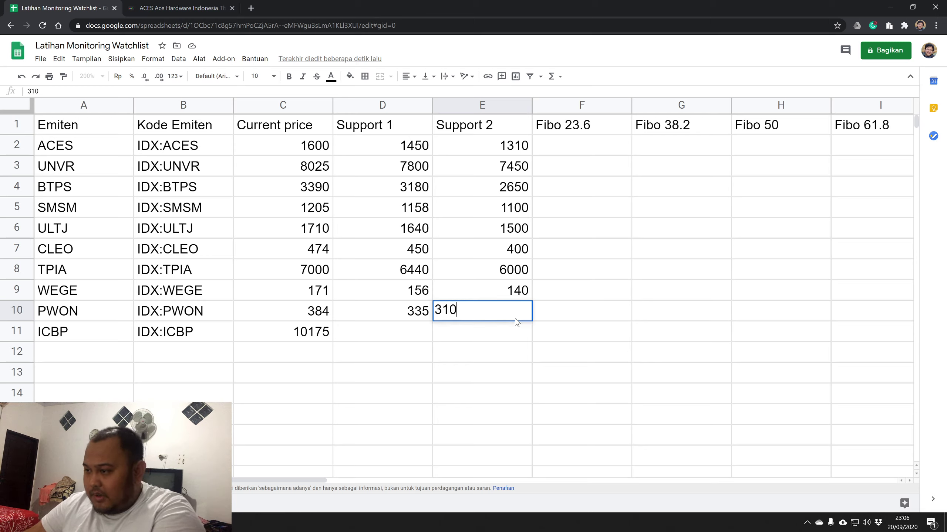
pyautogui.press('Return')
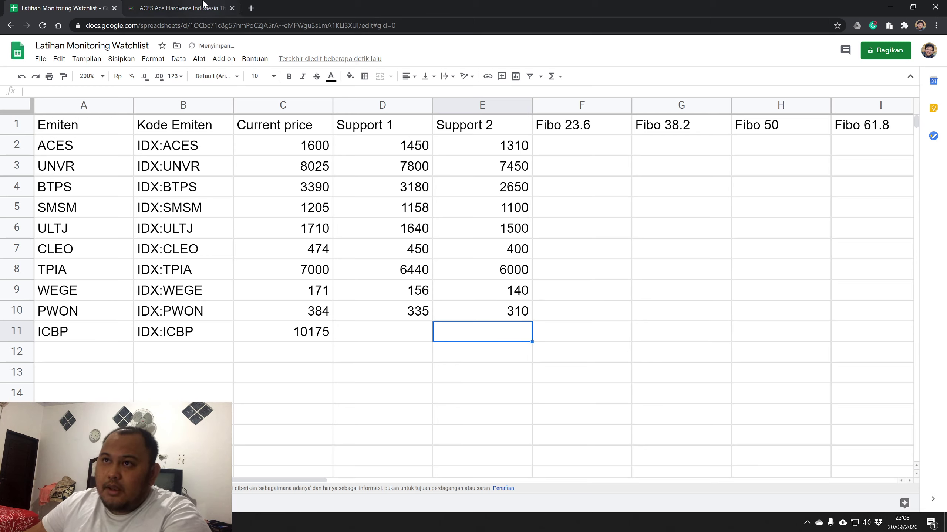
# Open the ICBP chart from the Stockbit watchlist and mark a horizontal support line at about 9752.
pyautogui.click(179, 8)
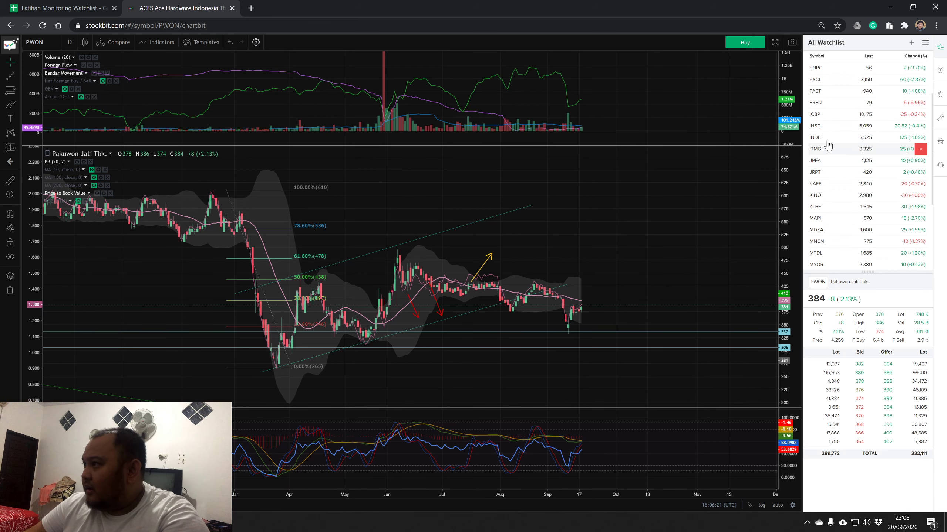
pyautogui.click(827, 119)
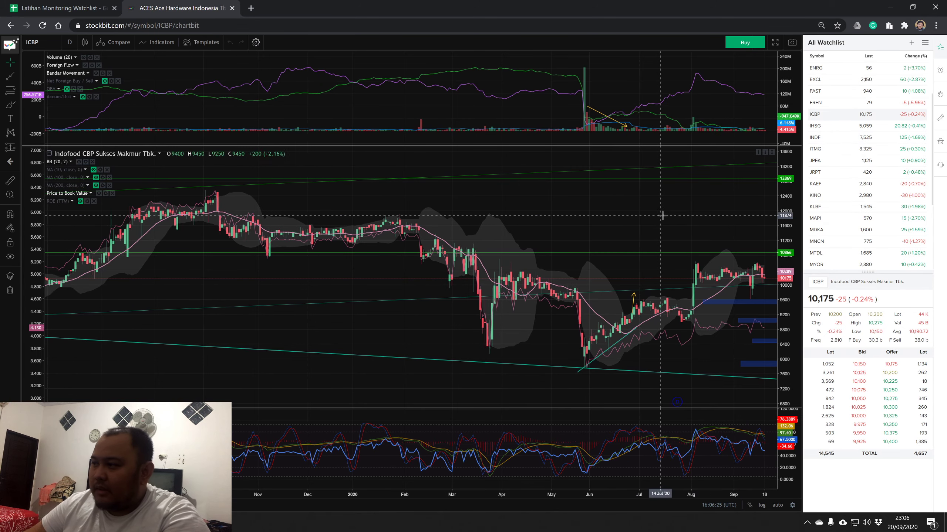
pyautogui.moveTo(661, 213); pyautogui.dragTo(444, 206)
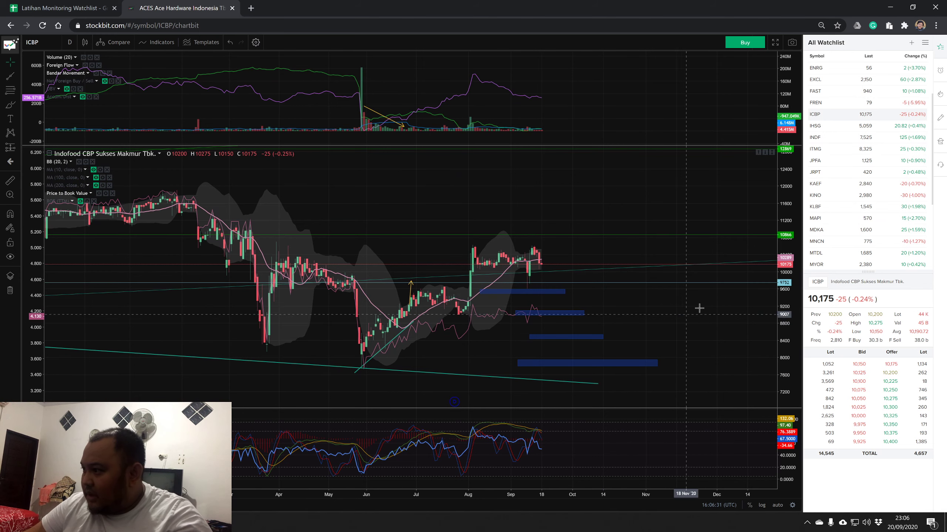
# Enter 9750 as the ICBP Support 1 value in D11 of the watchlist spreadsheet.
pyautogui.click(82, 8)
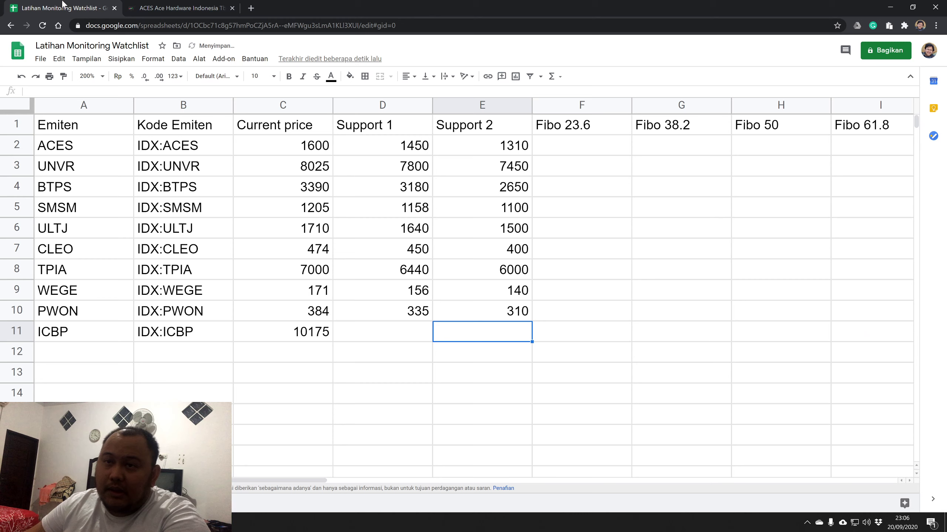
pyautogui.click(391, 334)
pyautogui.write('9750')
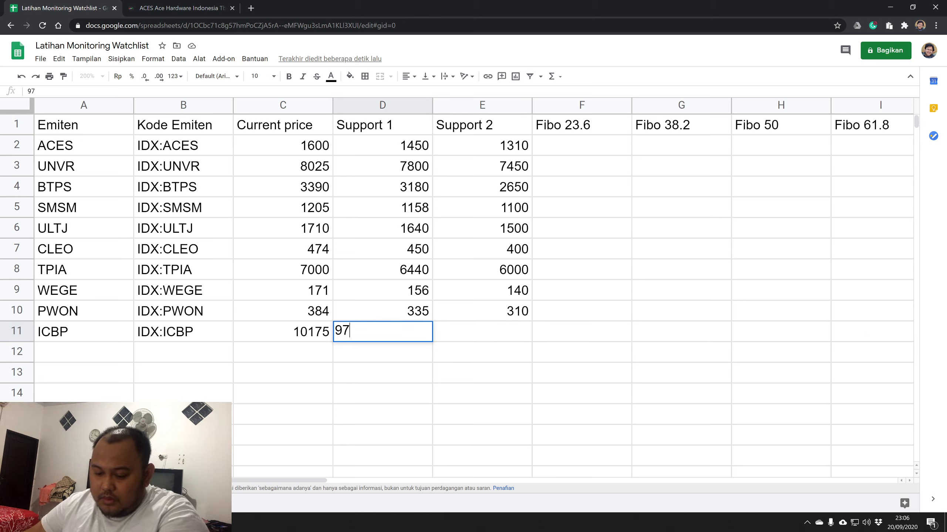
pyautogui.click(619, 351)
# Mark a lower support line at about 9209 on the ICBP chart and enter 9200 as its Support 2 value in E11.
pyautogui.click(179, 8)
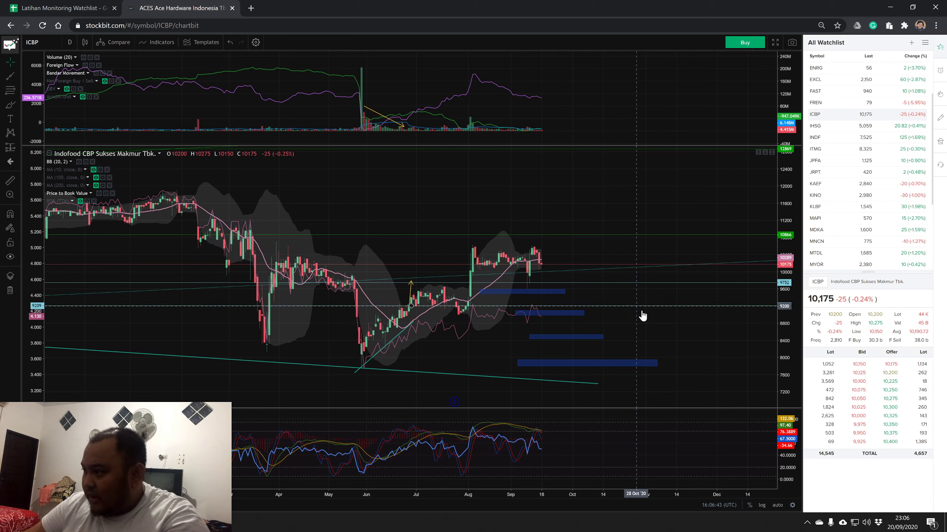
pyautogui.click(95, 7)
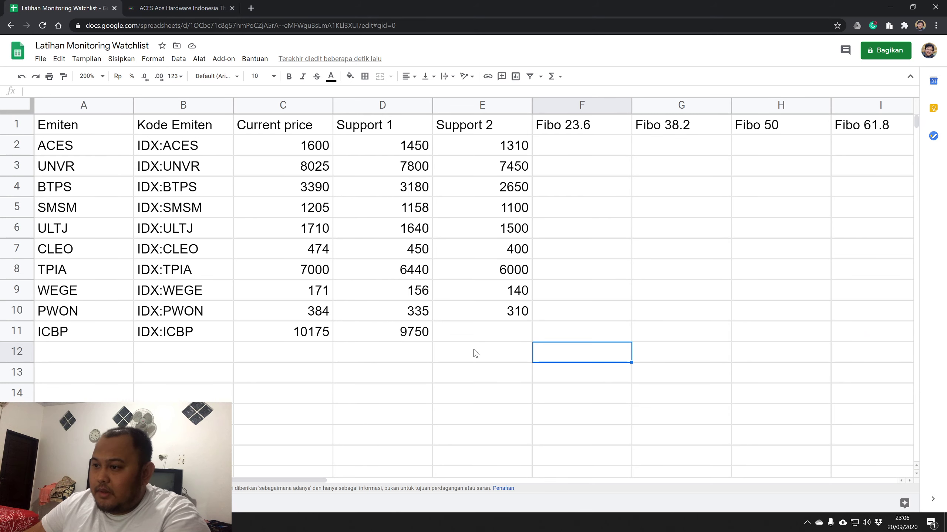
pyautogui.click(478, 340)
pyautogui.write('9200')
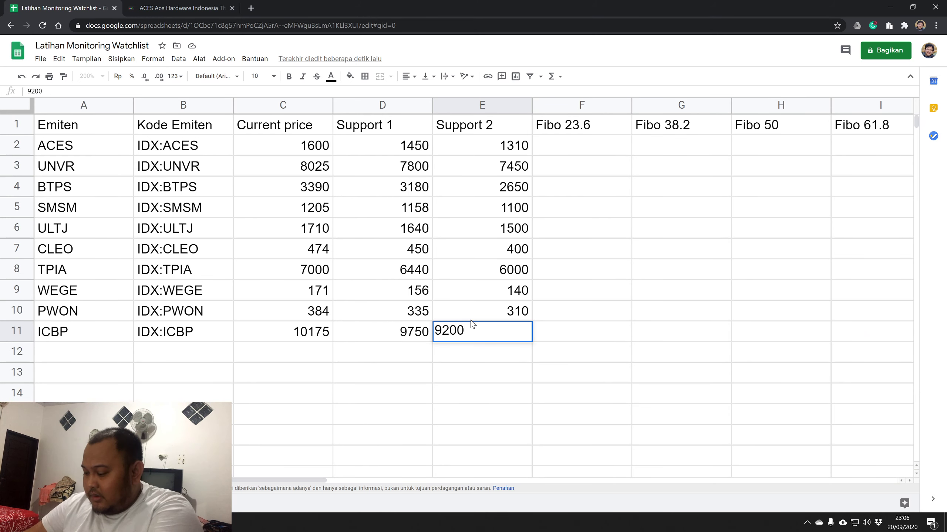
pyautogui.press('Tab')
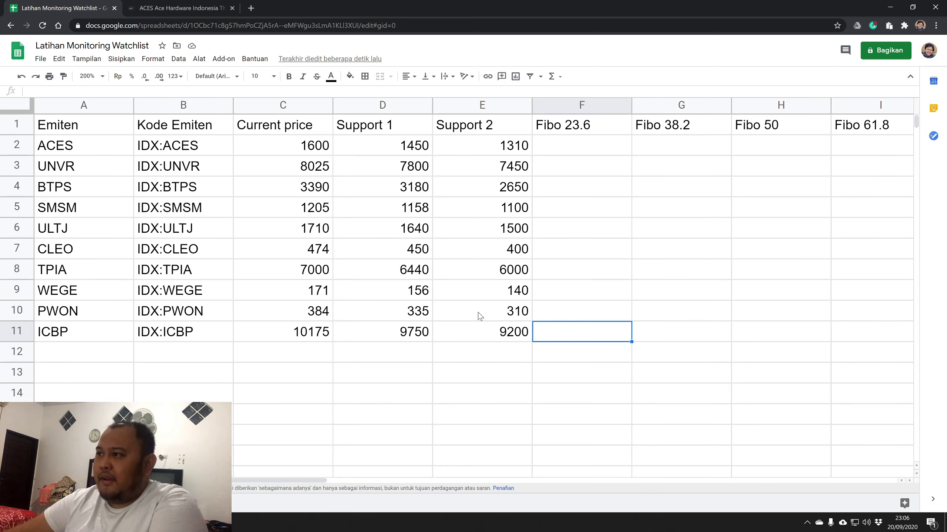
pyautogui.click(445, 334)
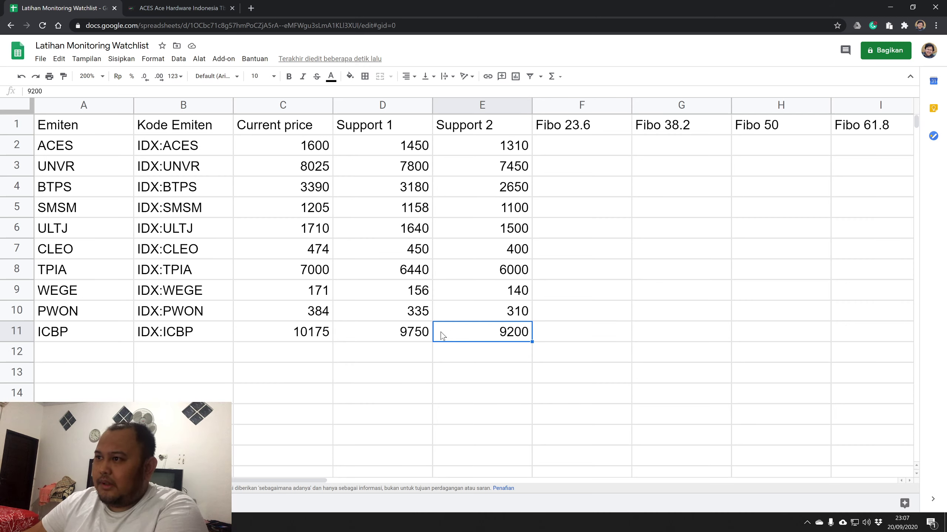
pyautogui.click(389, 148)
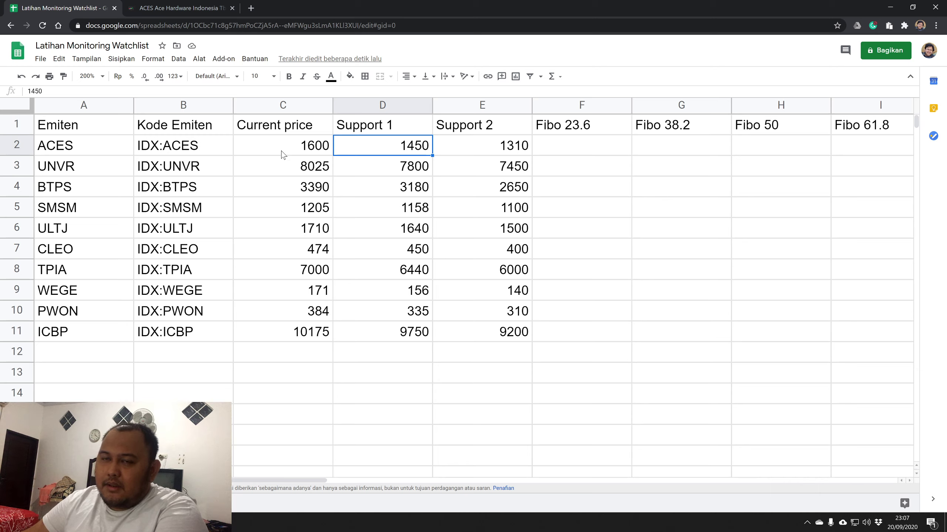
pyautogui.click(281, 150)
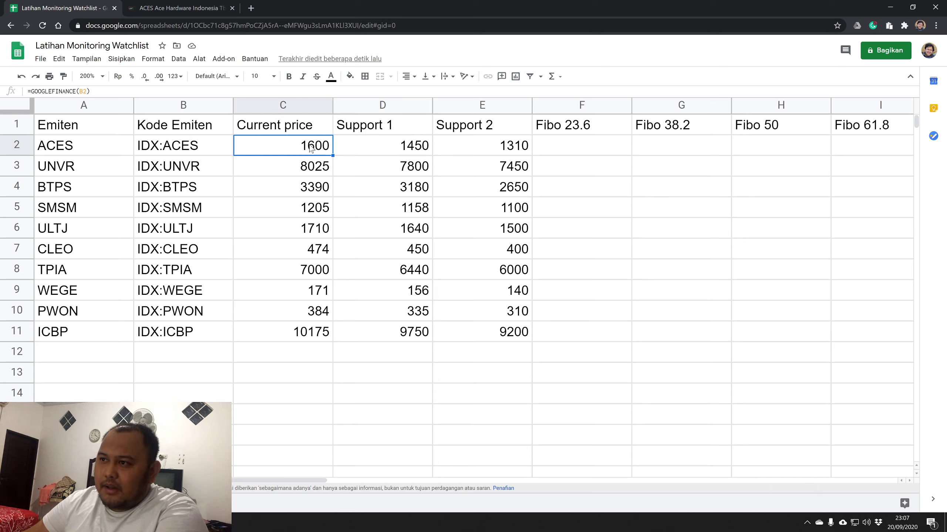
pyautogui.click(406, 152)
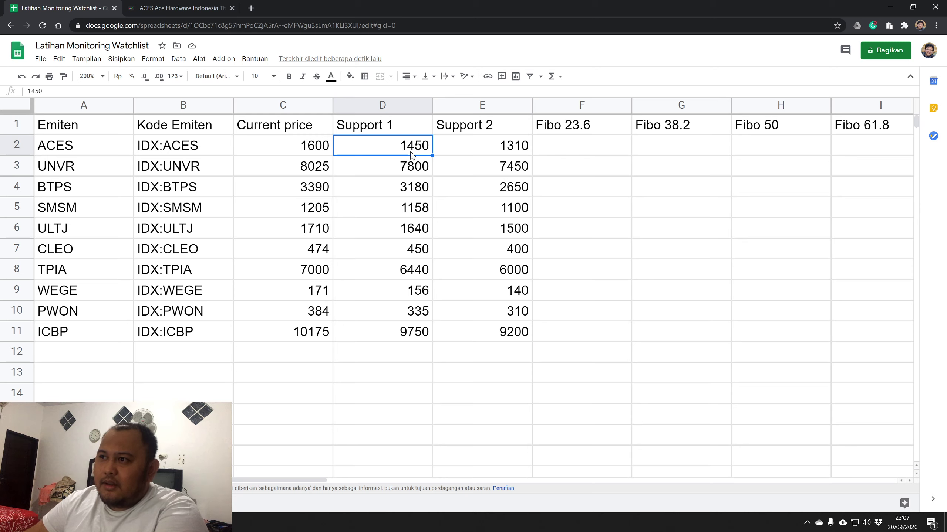
# Try a test price of 1440 for ACES in C2 against its Support 1 value, and undo the change.
pyautogui.click(309, 152)
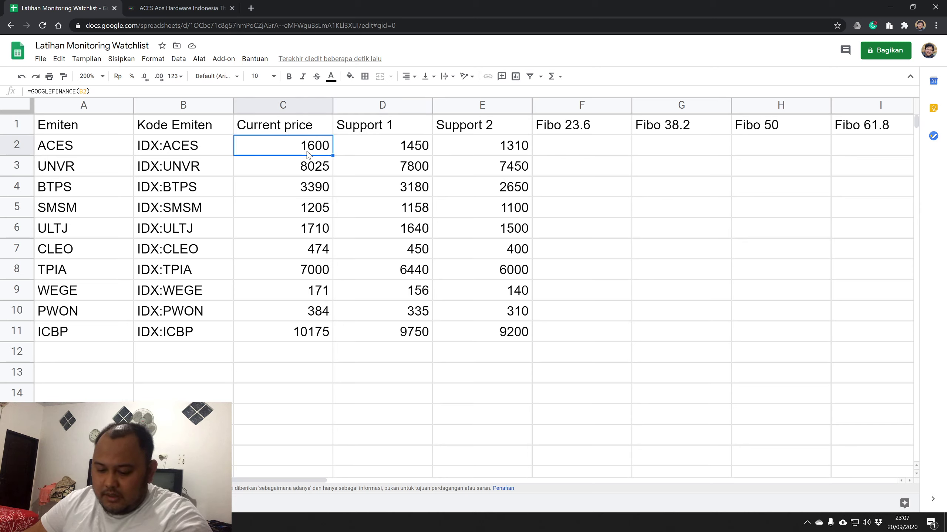
pyautogui.write('1440')
pyautogui.press('Return')
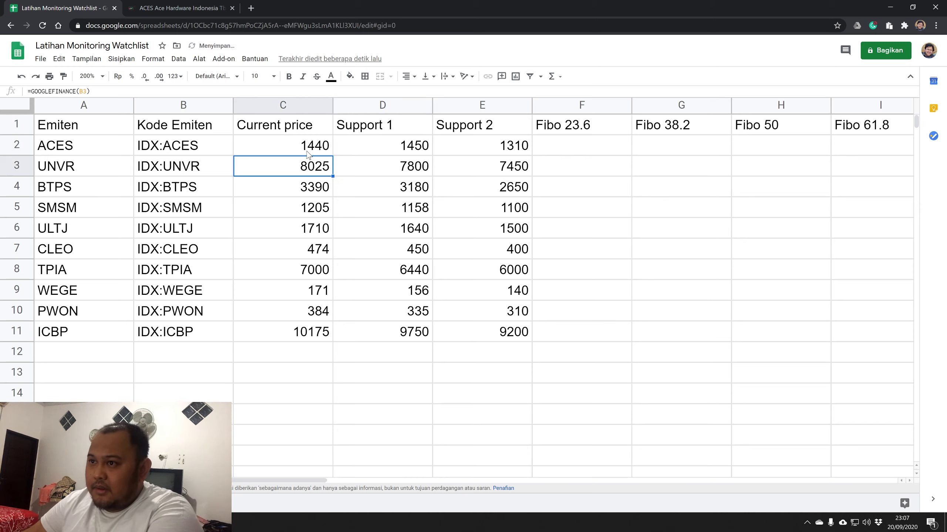
pyautogui.click(410, 151)
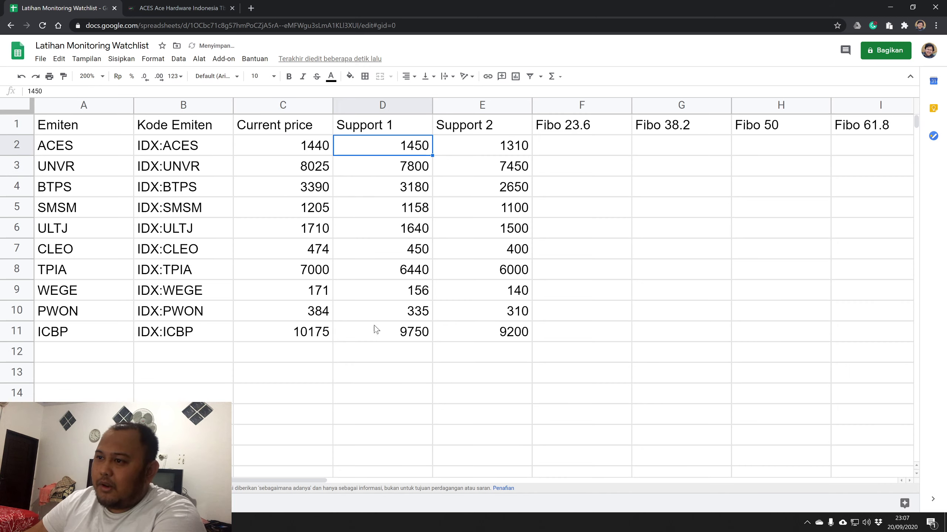
pyautogui.click(318, 146)
pyautogui.hotkey('ctrl', 'z')
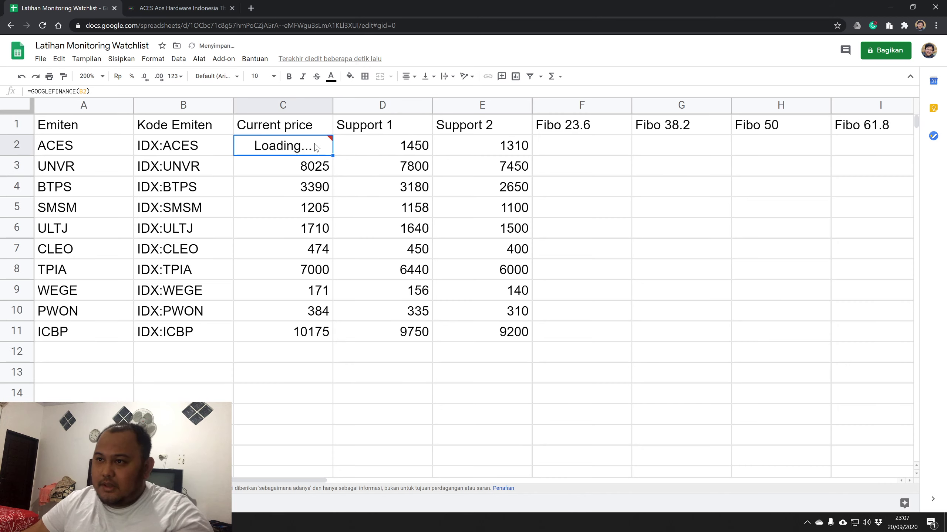
pyautogui.click(318, 189)
pyautogui.click(320, 152)
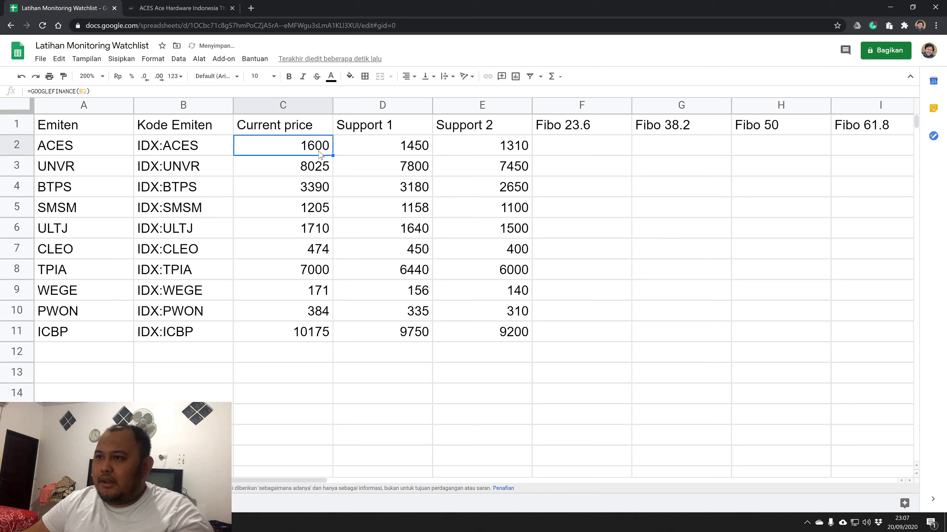
pyautogui.click(380, 152)
pyautogui.click(314, 154)
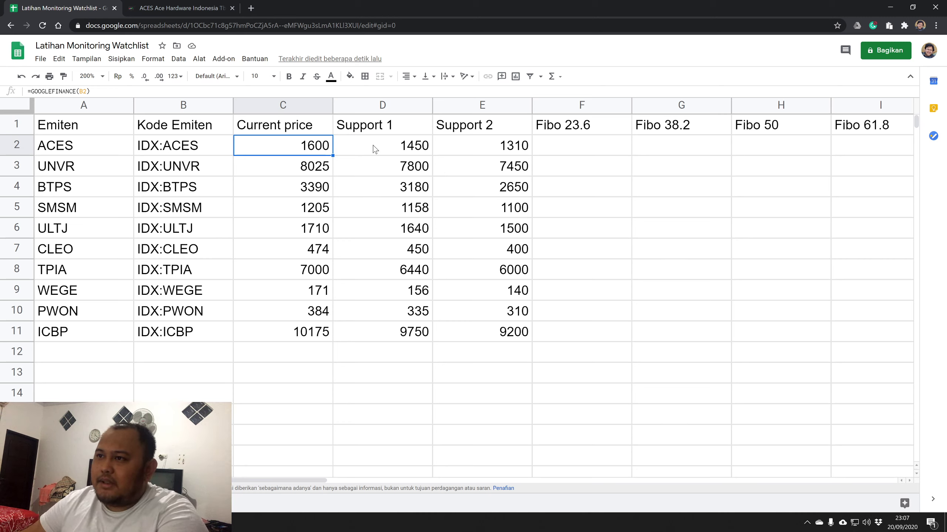
# Start a conditional formatting rule on the Support 1 values D2:D11 with a custom formula as its condition.
pyautogui.moveTo(372, 146); pyautogui.dragTo(369, 327)
pyautogui.rightClick(377, 268)
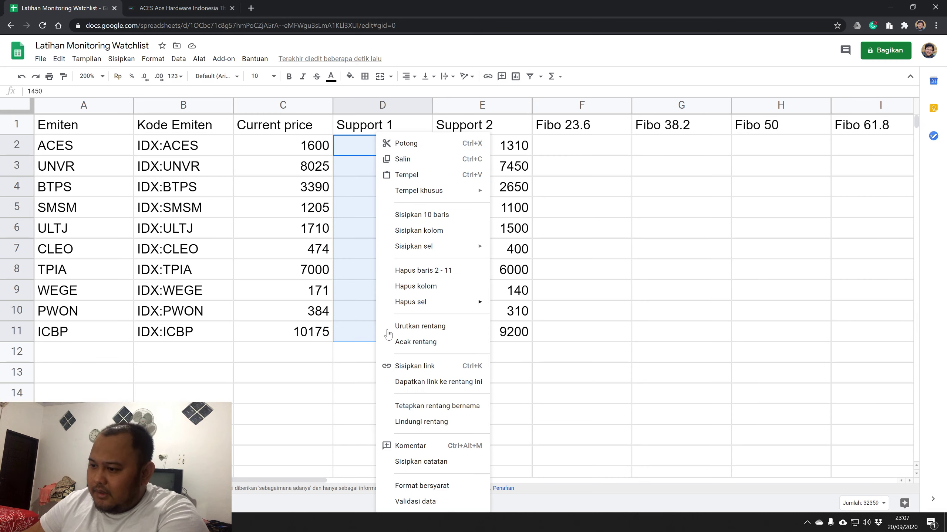
pyautogui.click(433, 486)
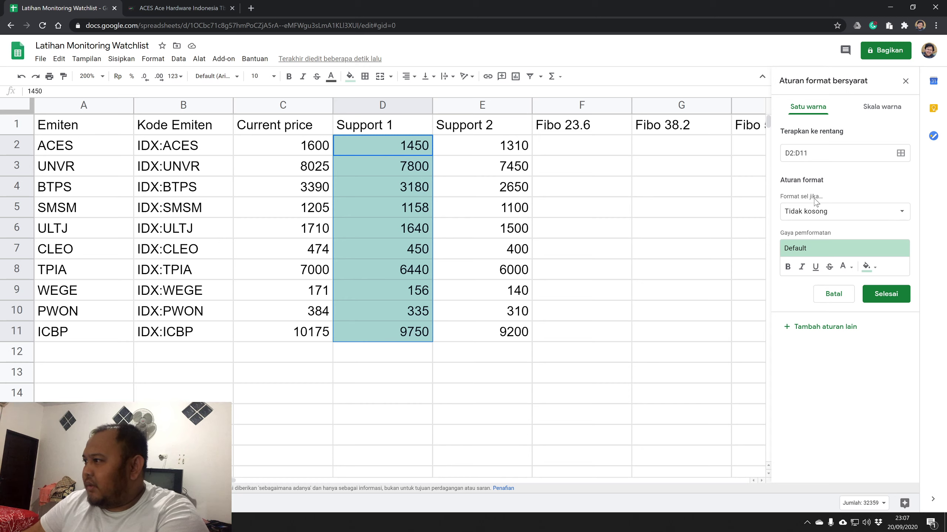
pyautogui.click(836, 216)
pyautogui.scroll(-1, 810, 363)
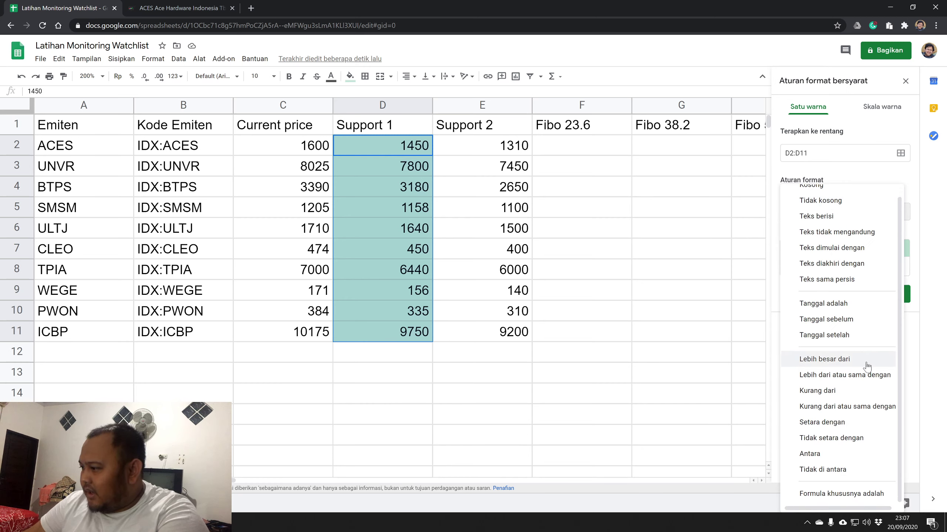
pyautogui.click(837, 496)
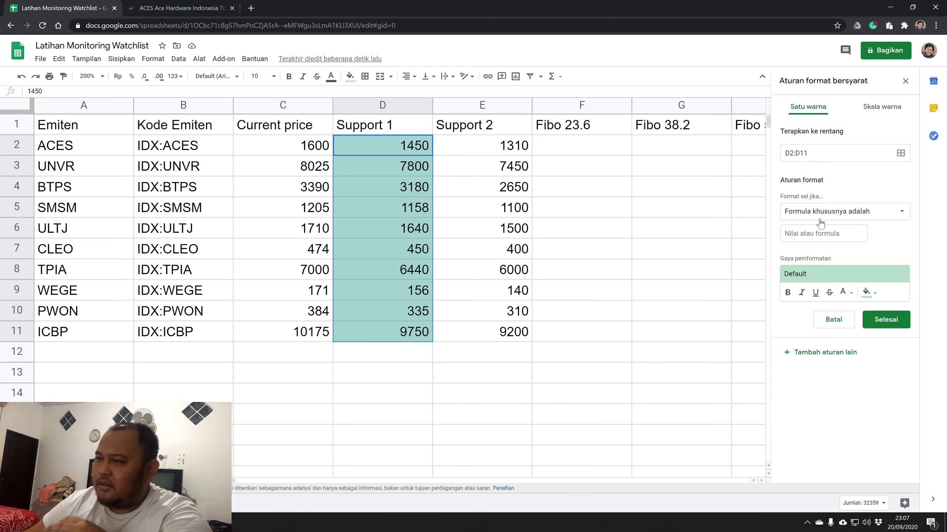
# Enter =ABS(C2-D2)/D2 < 0,02 as the custom formula of the Support 1 conditional formatting rule.
pyautogui.click(823, 234)
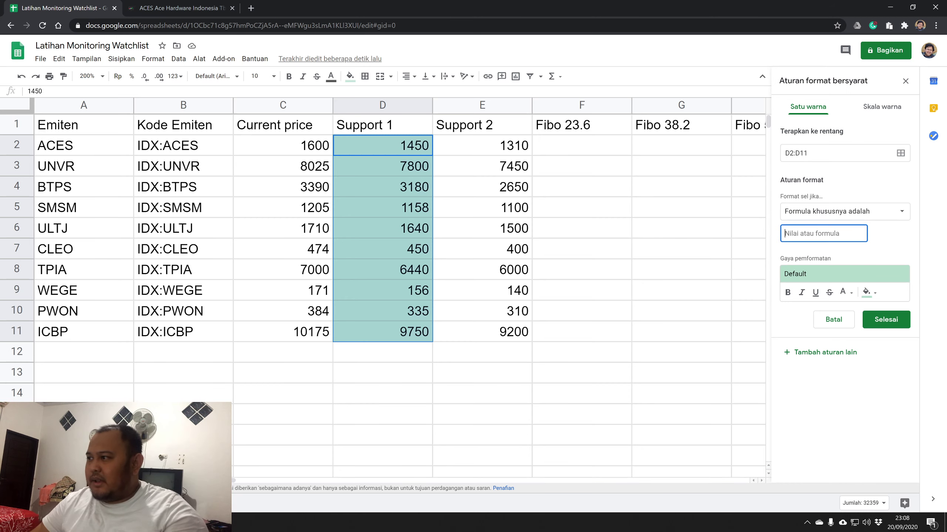
pyautogui.write('=')
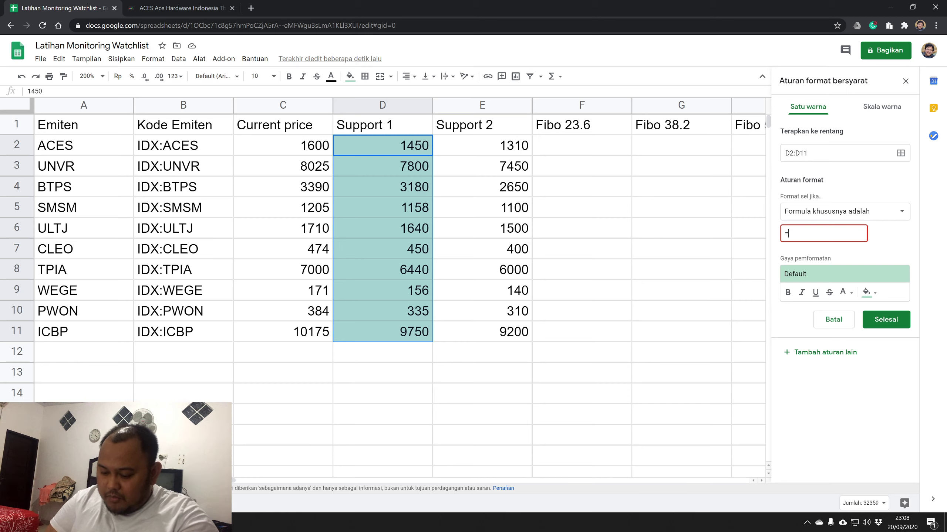
pyautogui.write('ABS(')
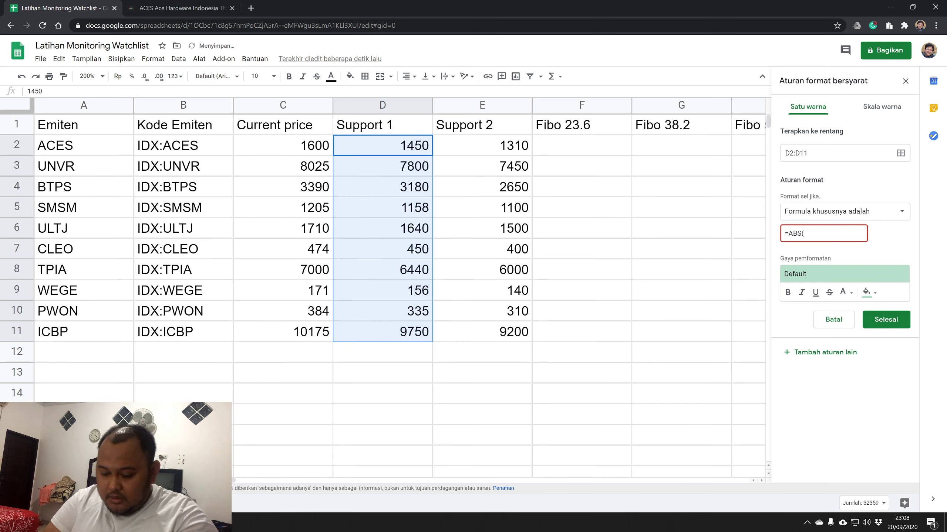
pyautogui.write('C2')
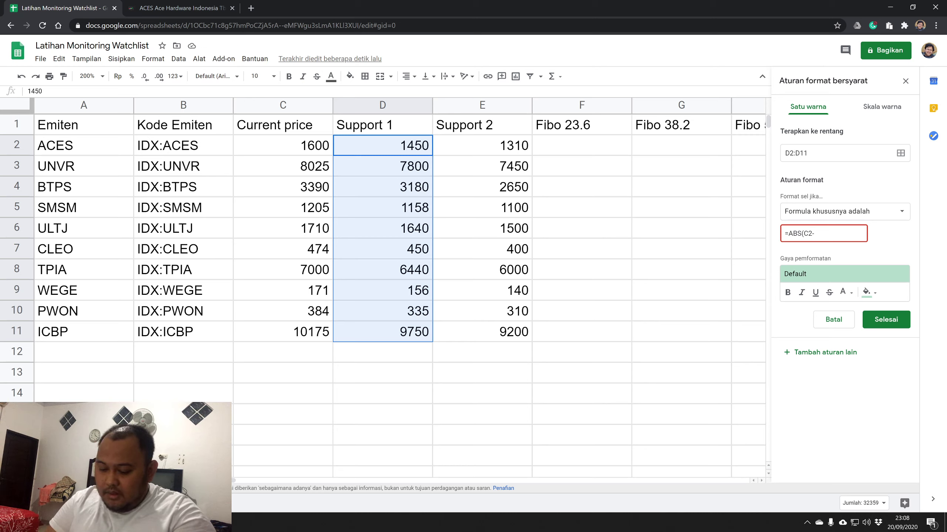
pyautogui.write('-D2')
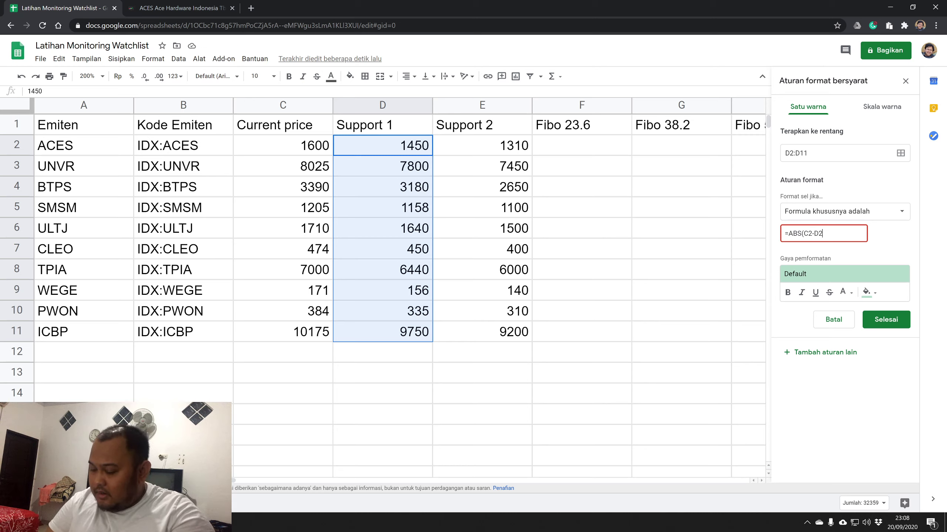
pyautogui.write(')/D2 <')
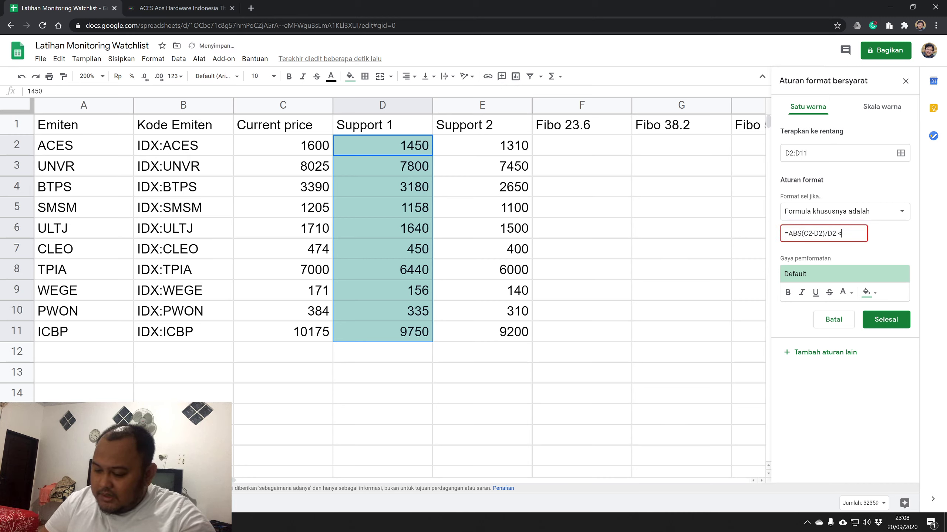
pyautogui.write('0')
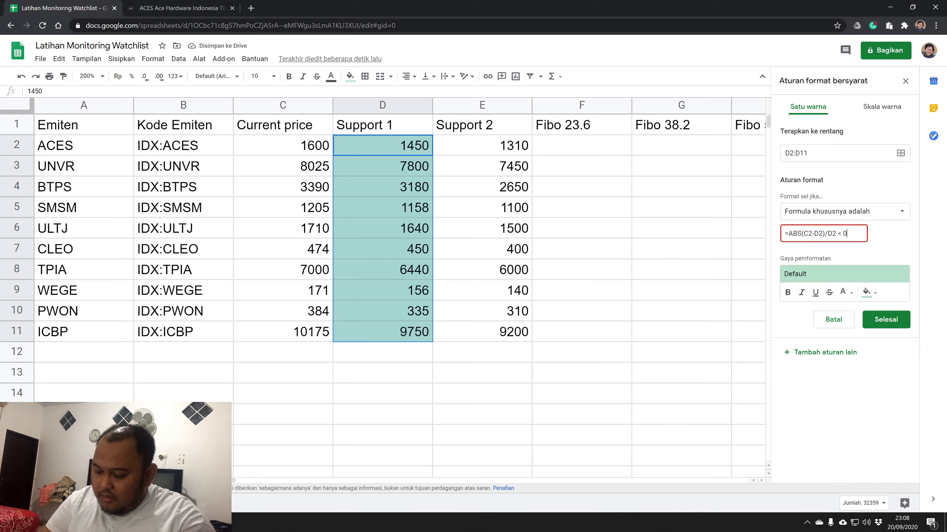
pyautogui.write(',02')
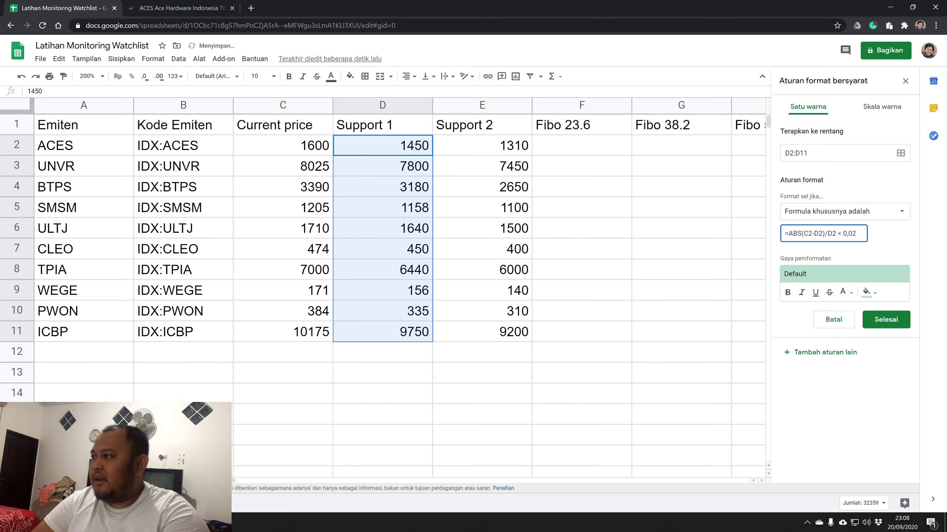
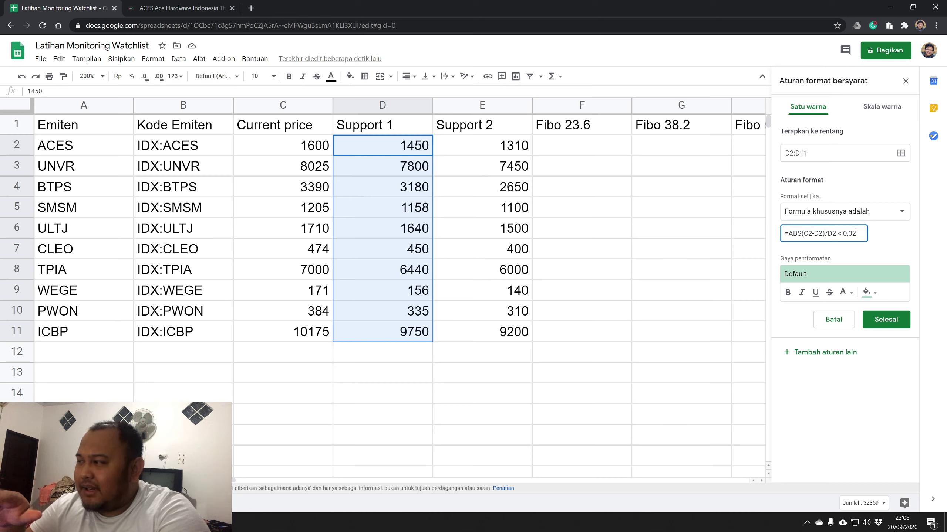
# Set the Support 1 rule's fill colour to light blue and save the rule.
pyautogui.click(866, 292)
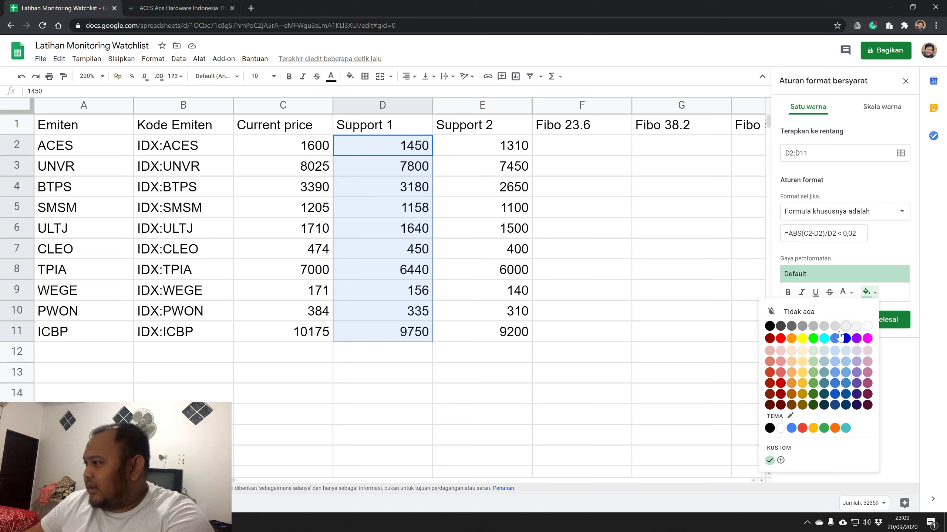
pyautogui.click(845, 361)
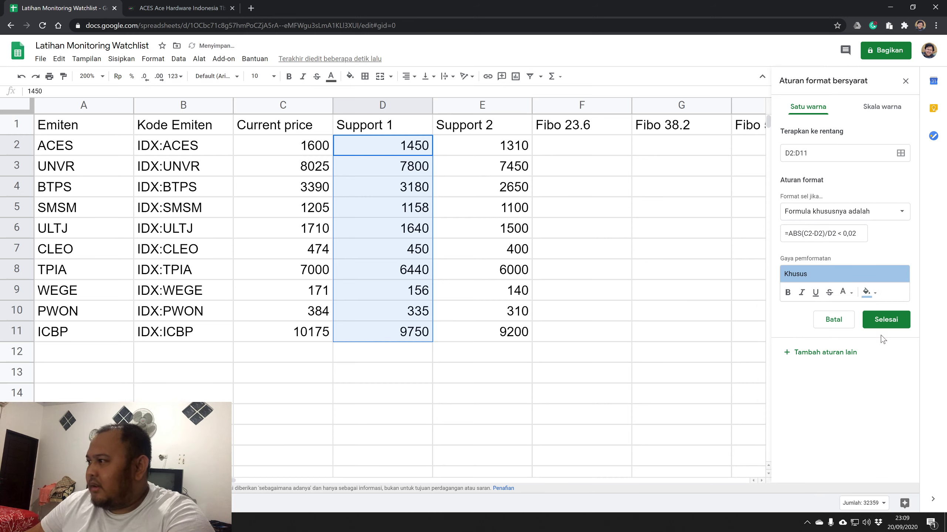
pyautogui.click(886, 319)
pyautogui.click(701, 288)
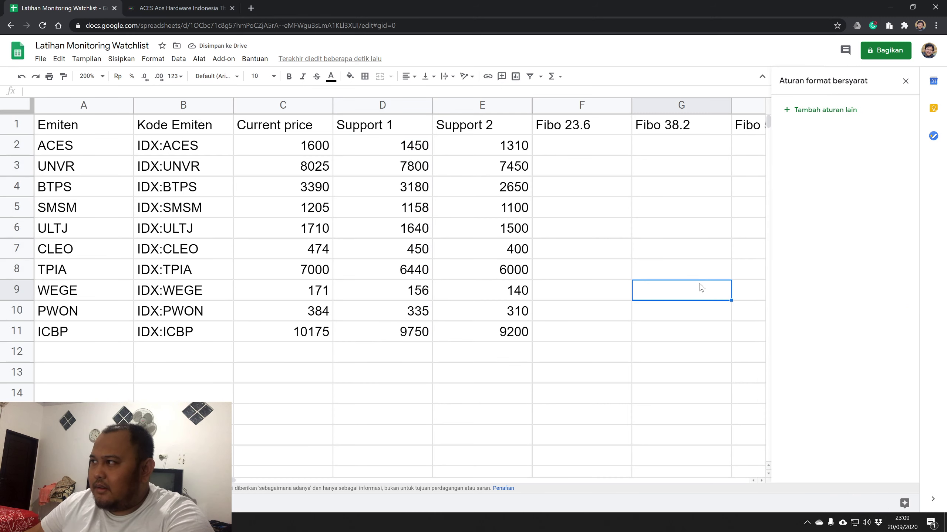
# Reopen the saved Support 1 formatting rule to check its range and formula, and close it.
pyautogui.click(398, 150)
pyautogui.click(831, 117)
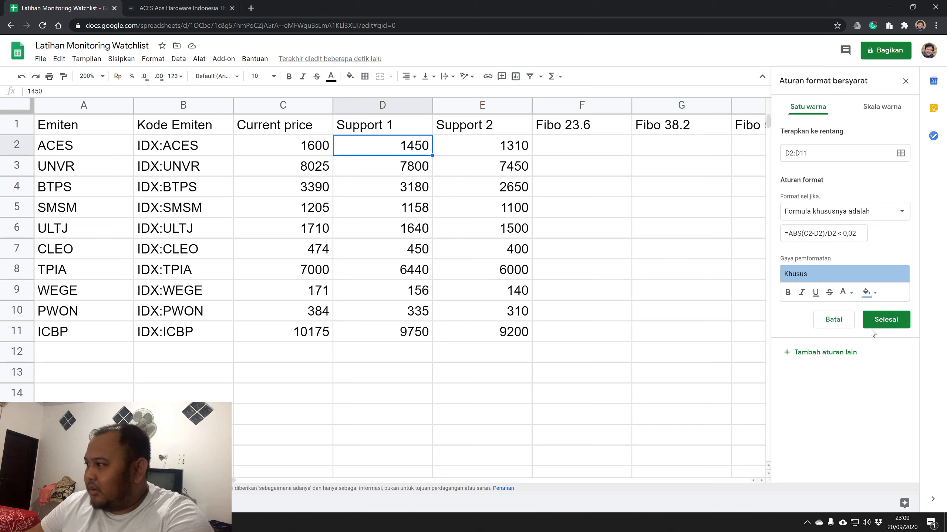
pyautogui.click(891, 321)
pyautogui.click(412, 234)
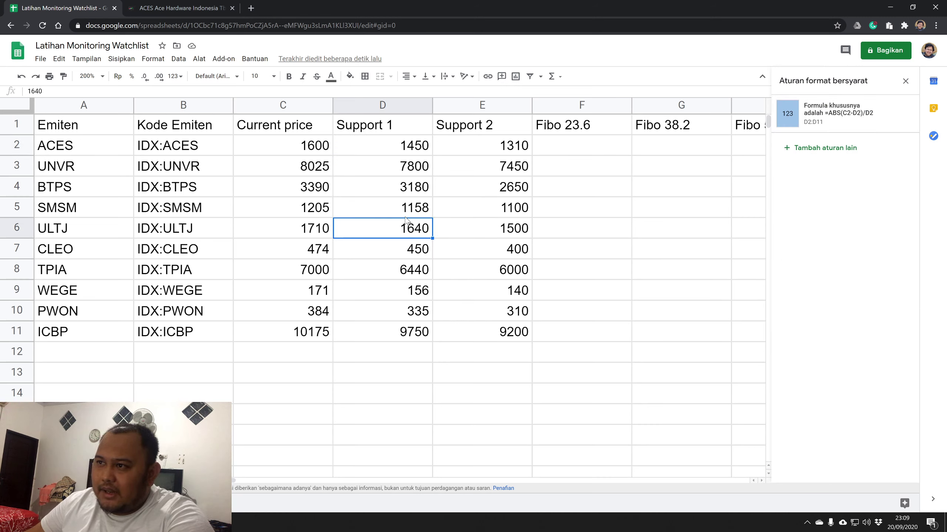
# Try a test price of 1150 for SMSM in C5 to check the Support 1 highlighting, and undo the change.
pyautogui.click(316, 210)
pyautogui.write('11')
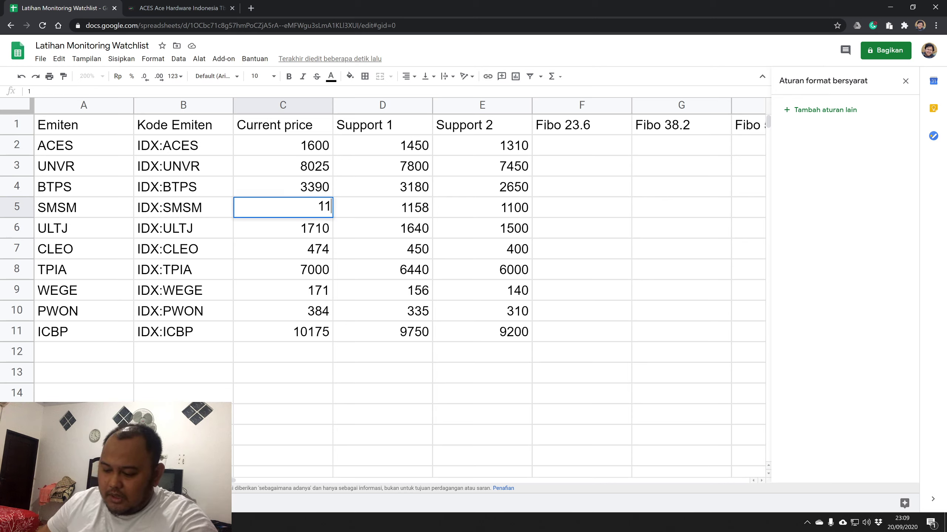
pyautogui.write('50')
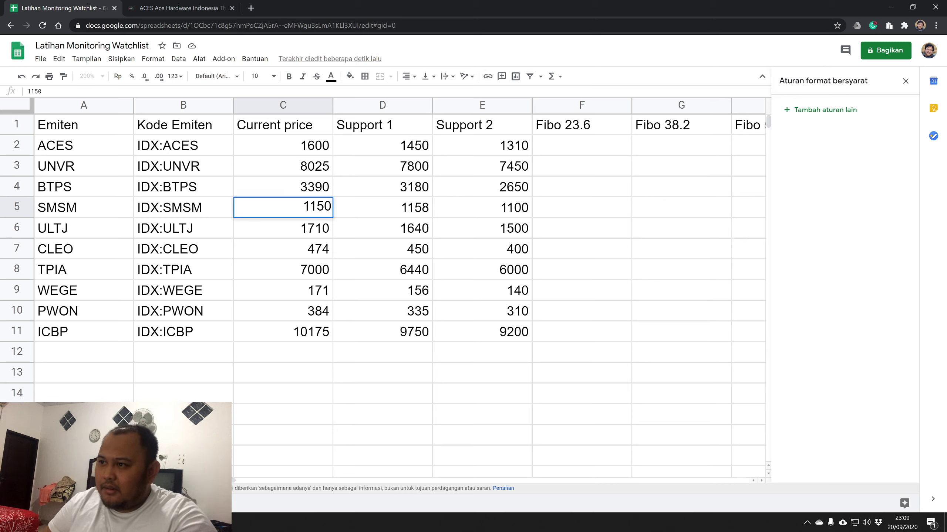
pyautogui.press('Return')
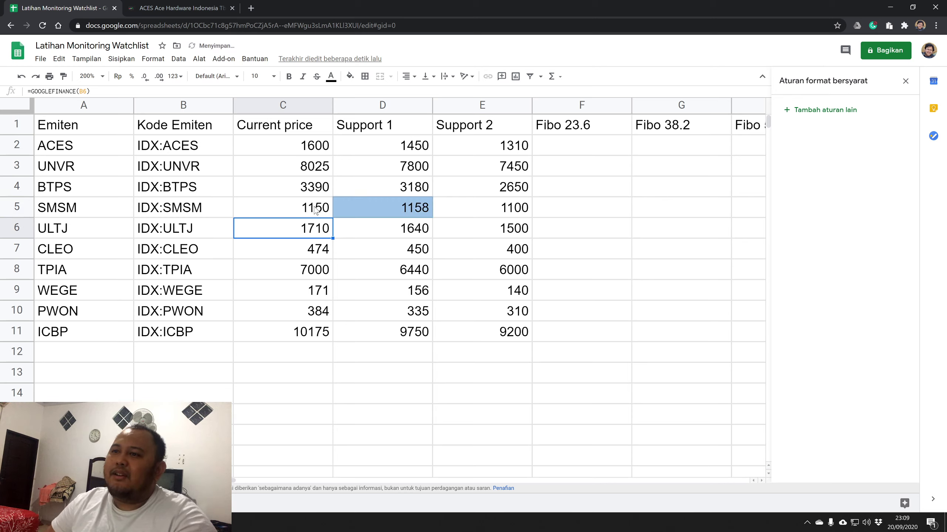
pyautogui.click(316, 210)
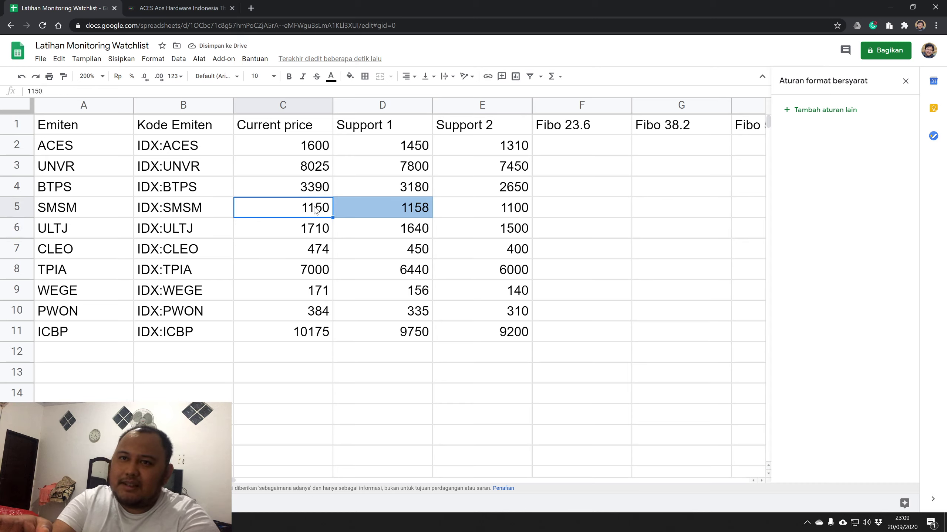
pyautogui.hotkey('ctrl', 'z')
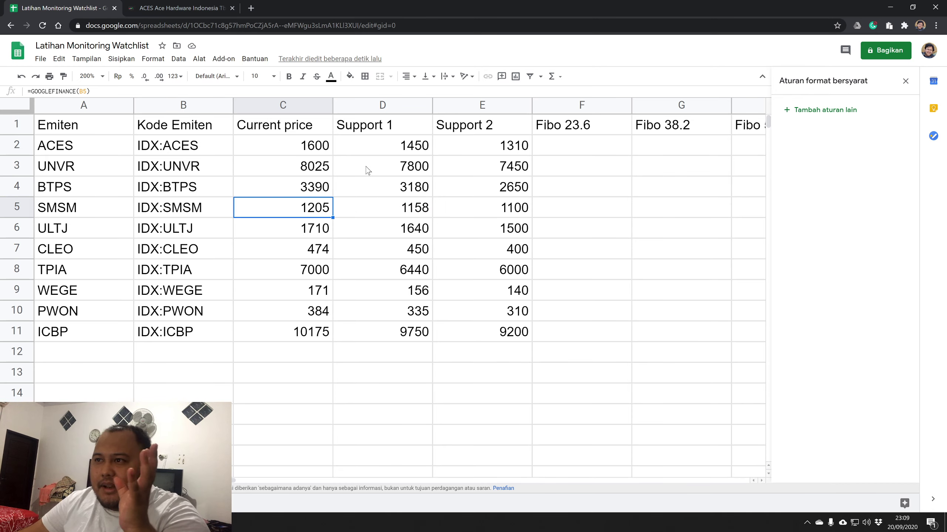
pyautogui.click(360, 214)
pyautogui.click(357, 235)
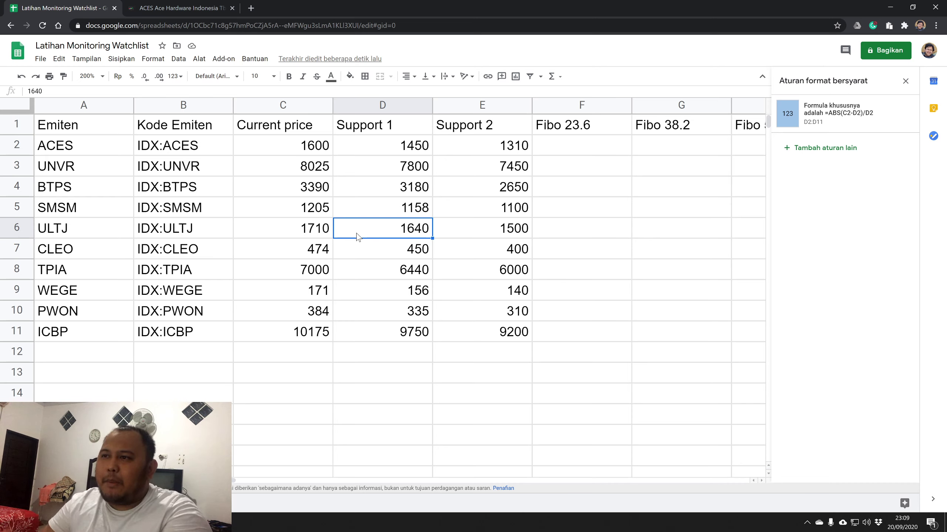
pyautogui.moveTo(385, 150); pyautogui.dragTo(351, 421)
# Start a conditional formatting rule on the Support 2 values E2:E11 with a custom formula as its condition.
pyautogui.moveTo(462, 152); pyautogui.dragTo(468, 417)
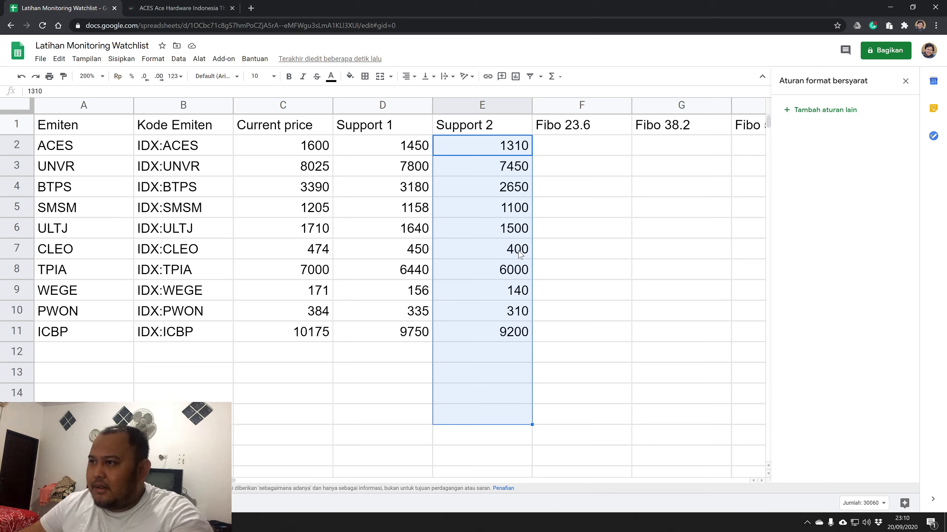
pyautogui.click(503, 153)
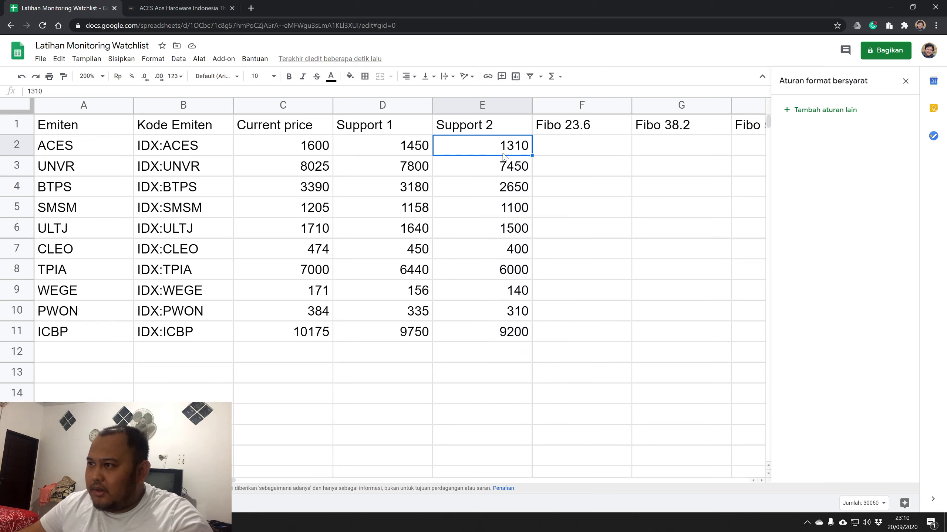
pyautogui.keyDown('shift'); pyautogui.click(481, 333); pyautogui.keyUp('shift')
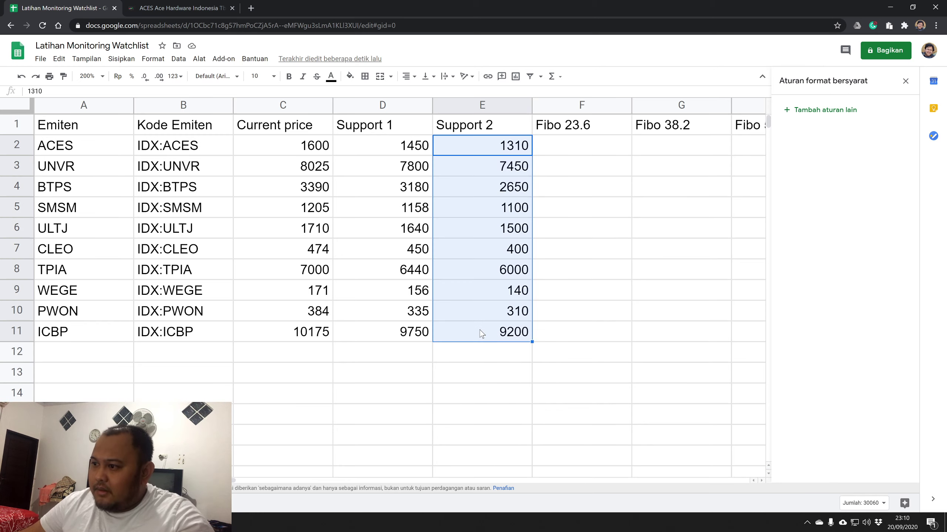
pyautogui.rightClick(518, 274)
pyautogui.click(588, 485)
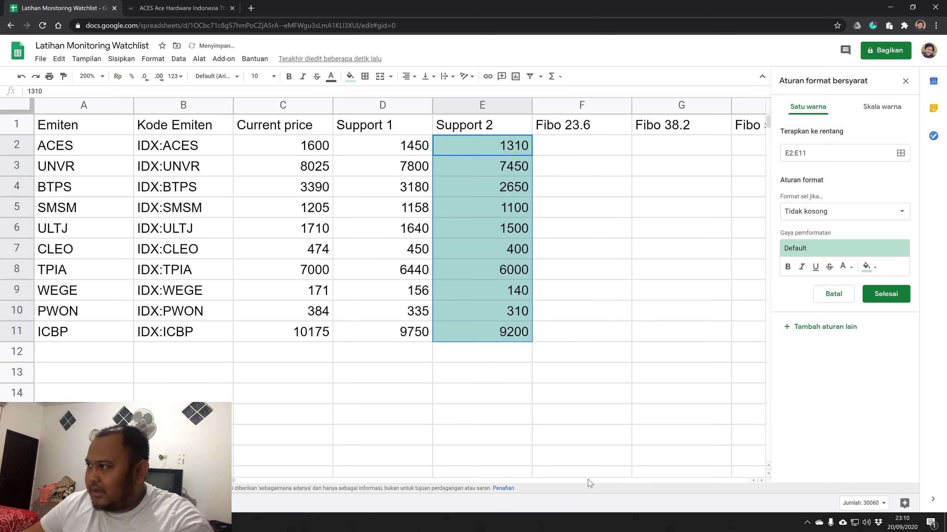
pyautogui.click(841, 212)
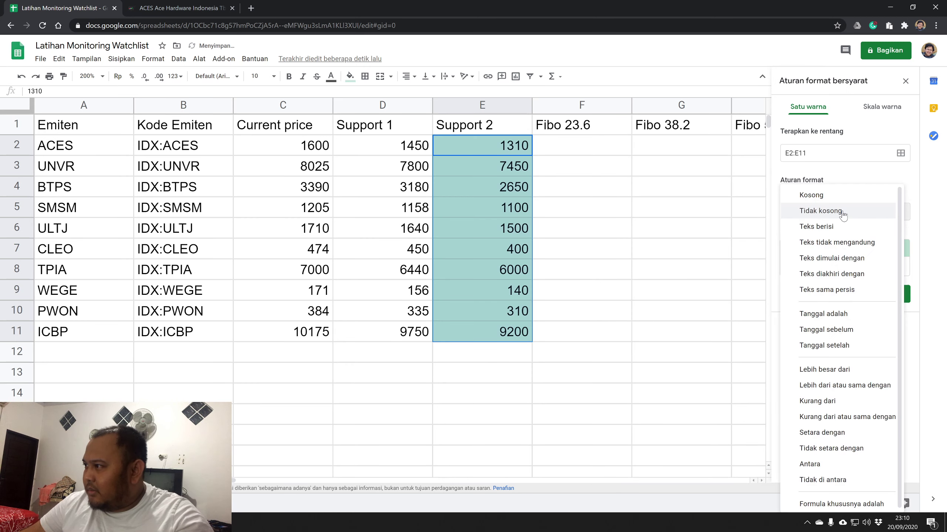
pyautogui.scroll(-1, 829, 489)
pyautogui.click(831, 495)
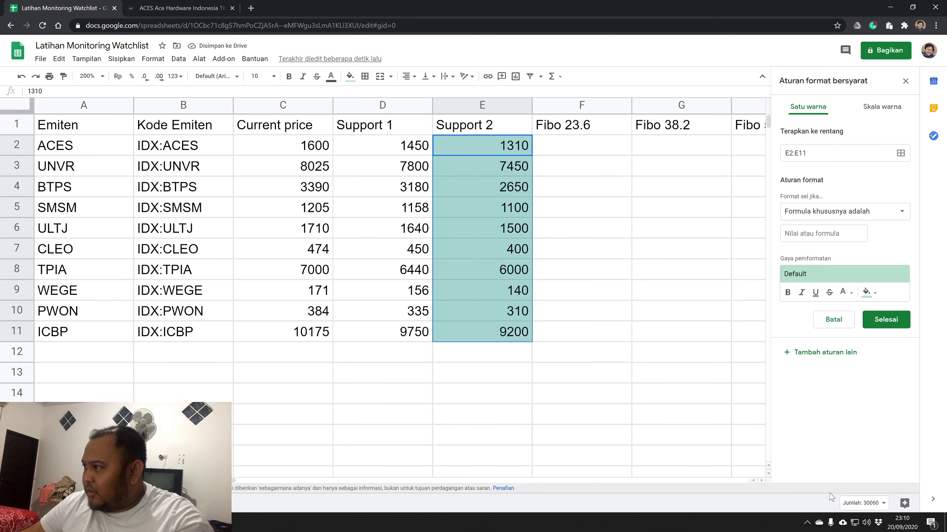
# Begin the Support 2 rule's custom formula with =ABS(C2-E2.
pyautogui.write('=')
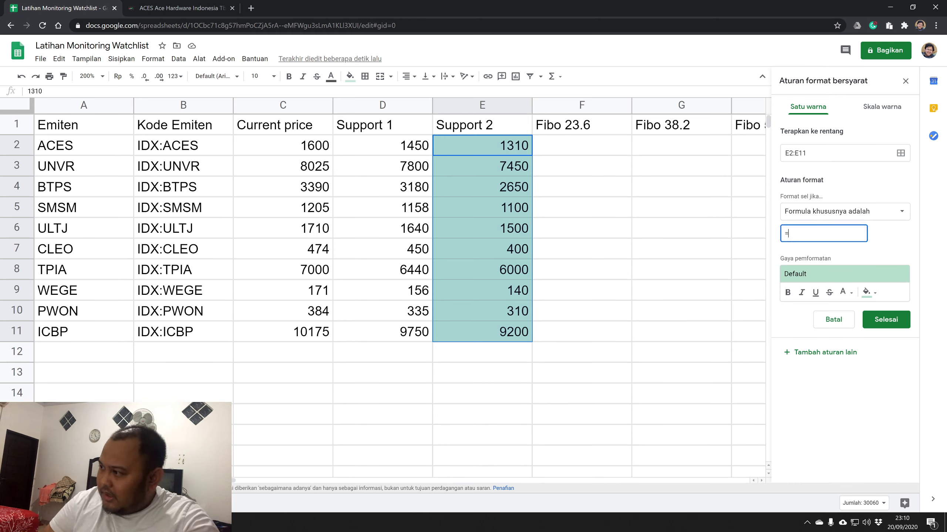
pyautogui.write('ABS(')
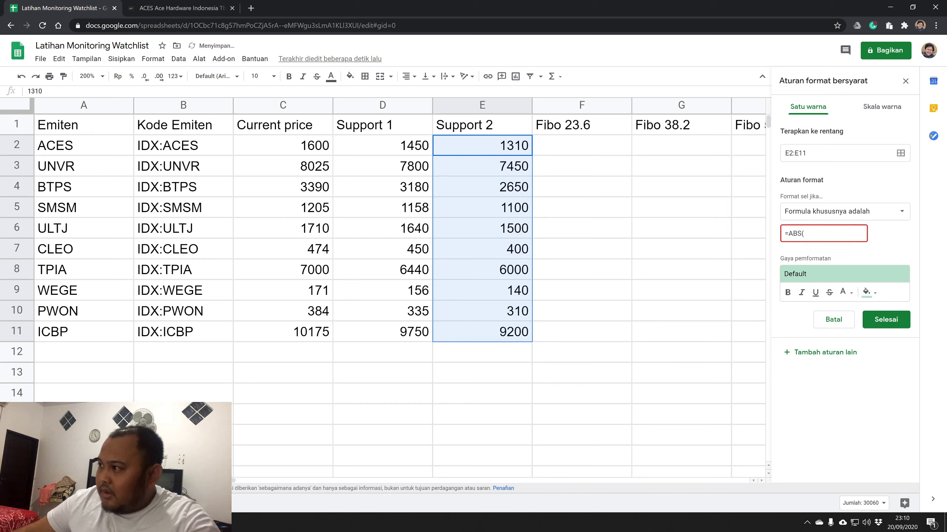
pyautogui.write('C2')
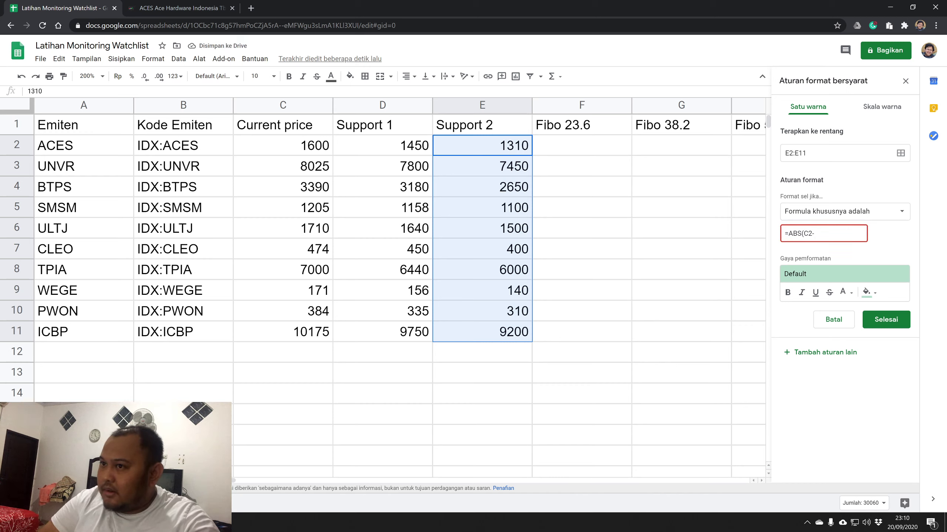
pyautogui.write('-E2')
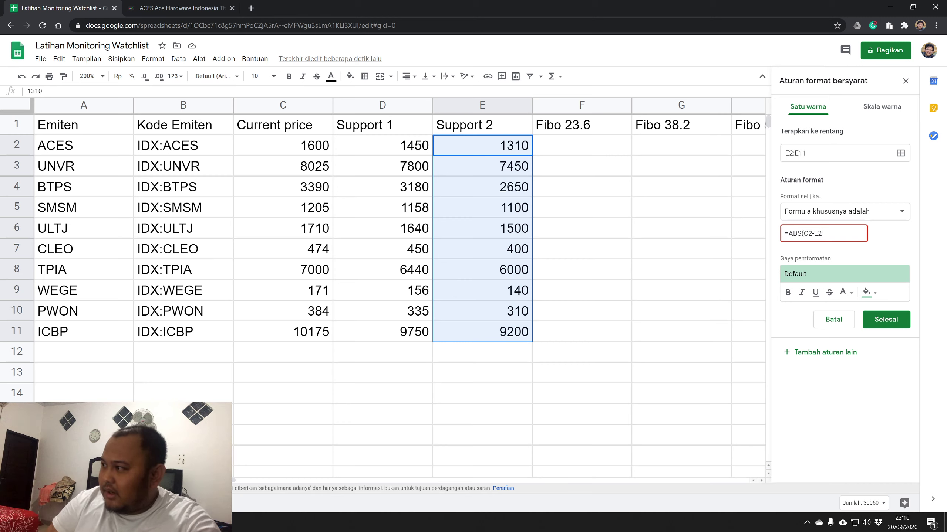
# Complete the custom formula =ABS(C2-E2)/E2 < 0,02 for the E2:E11 conditional formatting rule and save the rule.
pyautogui.write(')/')
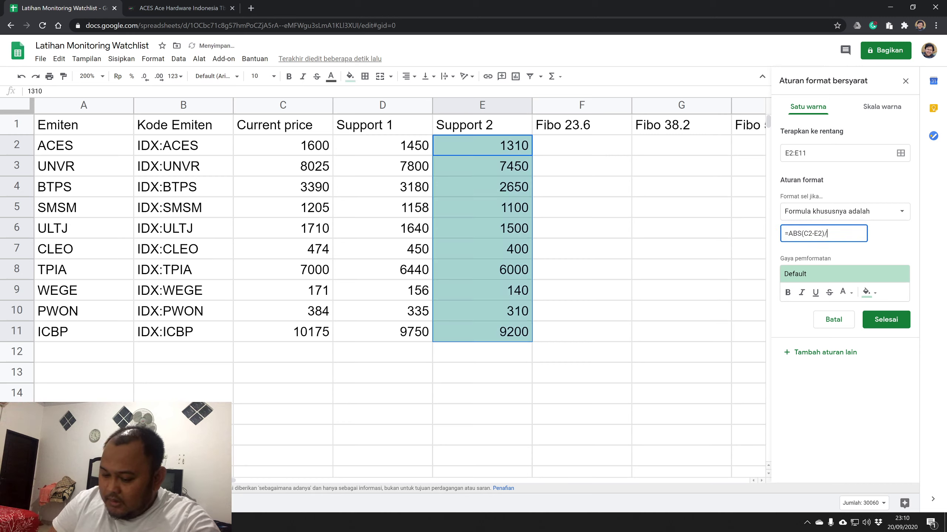
pyautogui.write('E2')
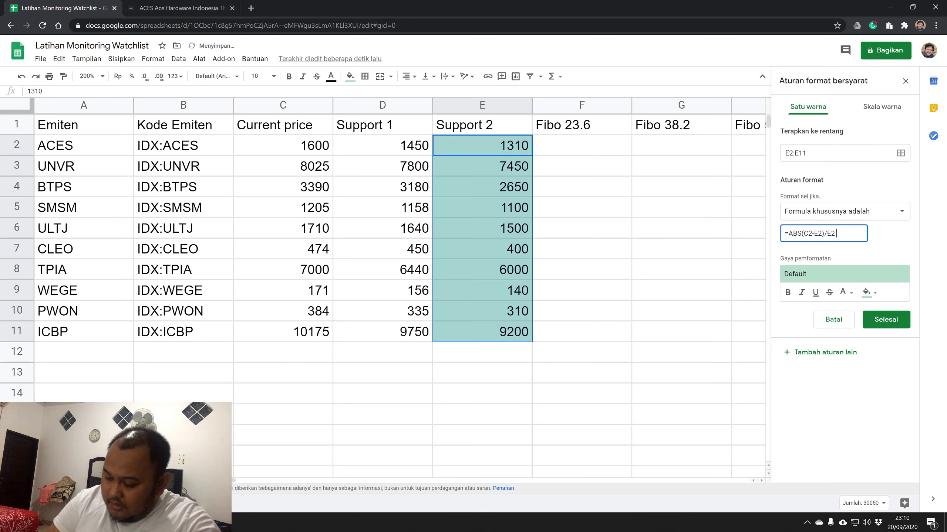
pyautogui.write(' < 0,02')
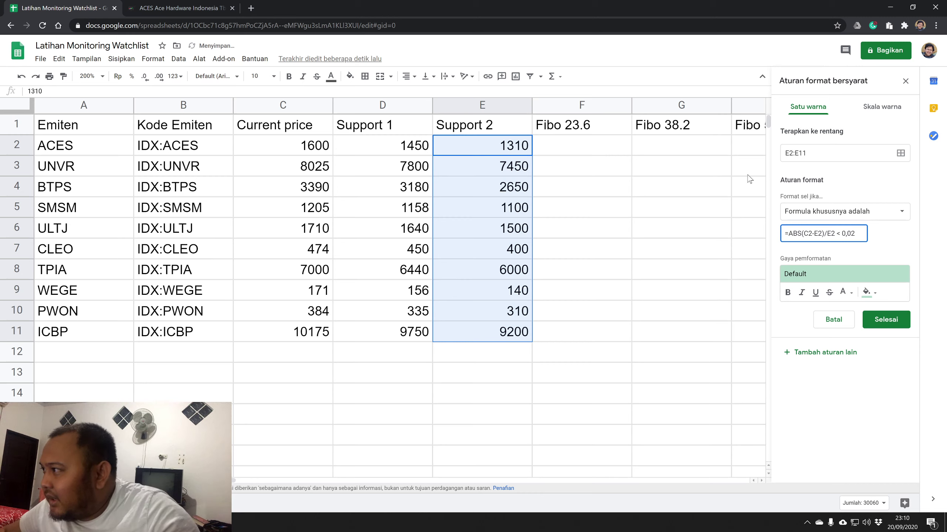
pyautogui.press('Left')
pyautogui.press('Left')
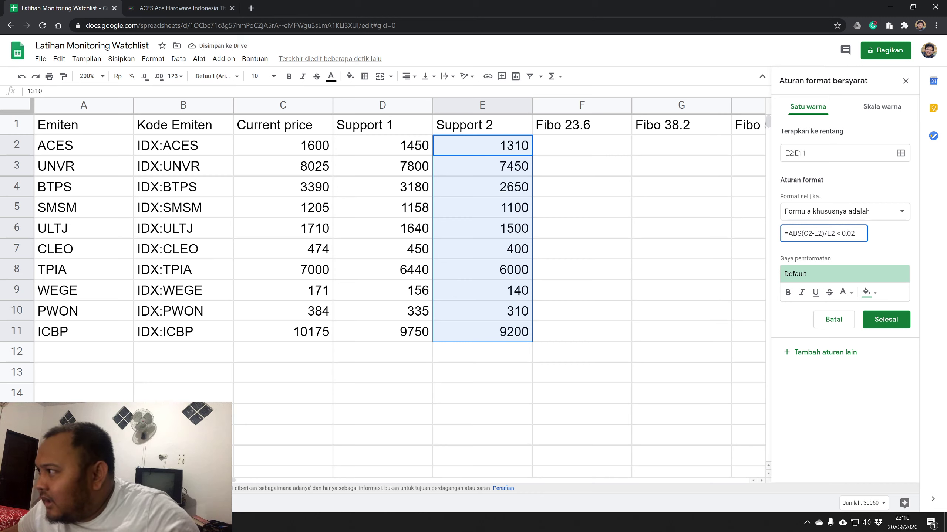
pyautogui.hotkey('shift', 'Left')
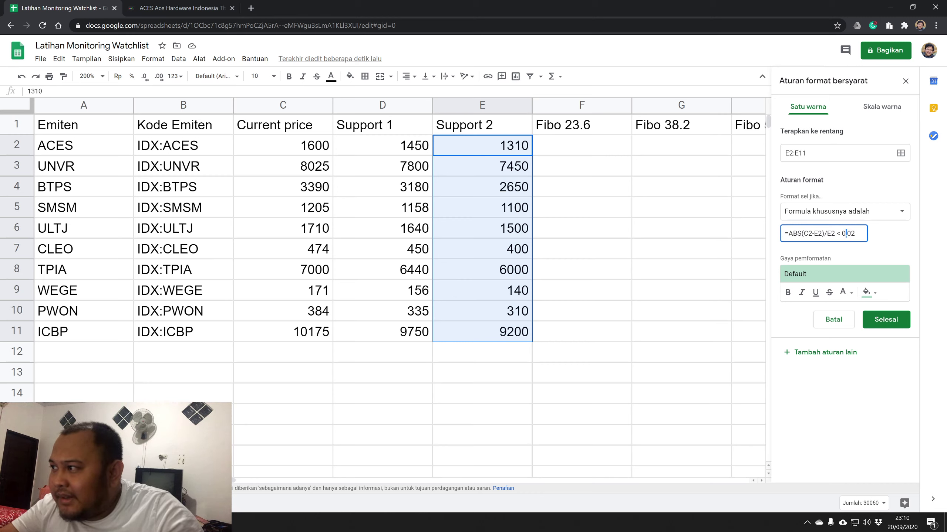
pyautogui.press('Right')
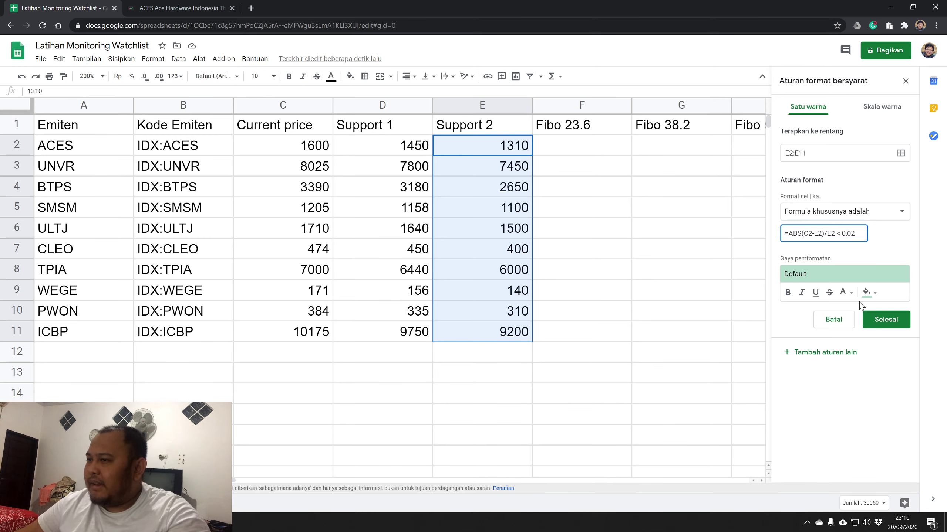
pyautogui.click(876, 320)
pyautogui.click(627, 215)
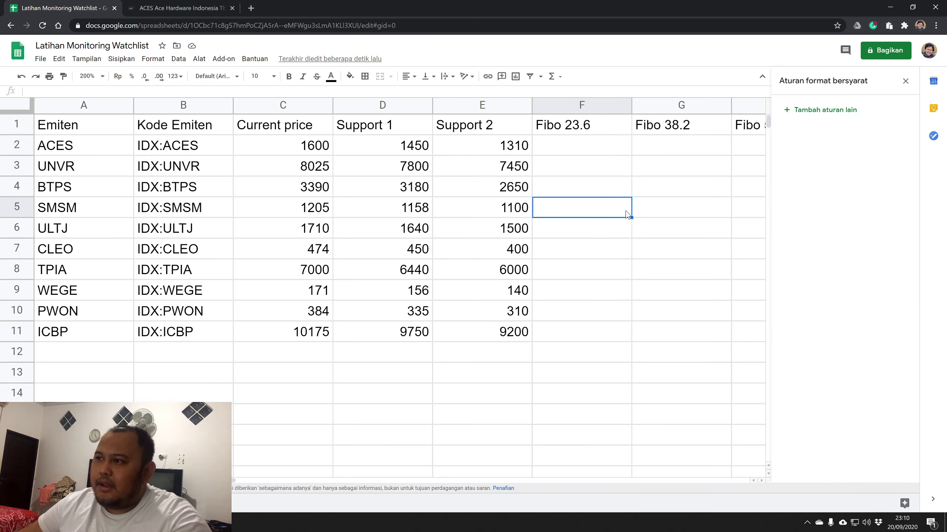
# Test the Support 2 rule by entering 7455 as UNVR's current price in C3, and undo that entry.
pyautogui.click(303, 170)
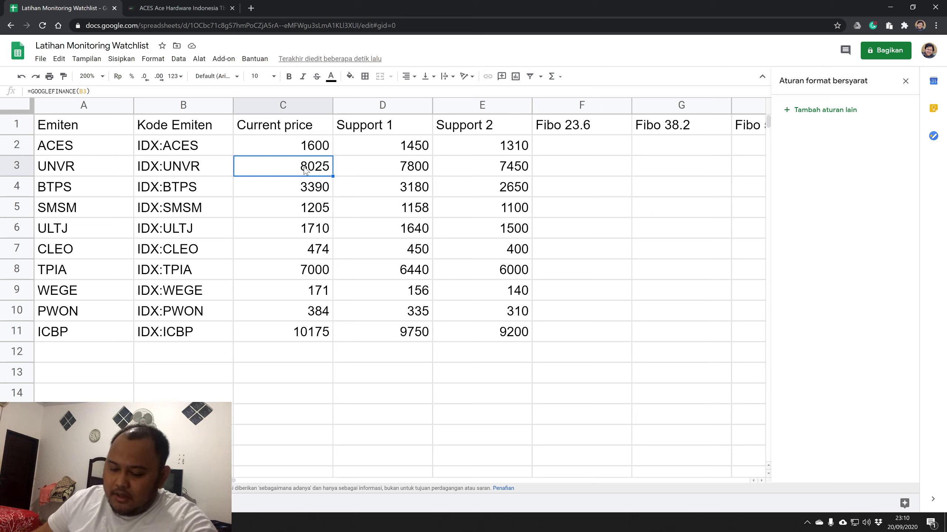
pyautogui.write('7455')
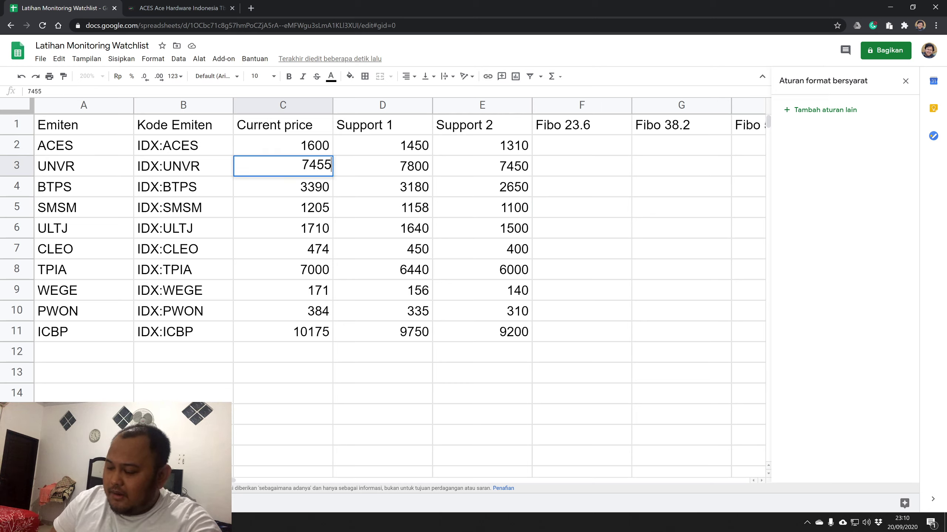
pyautogui.press('Return')
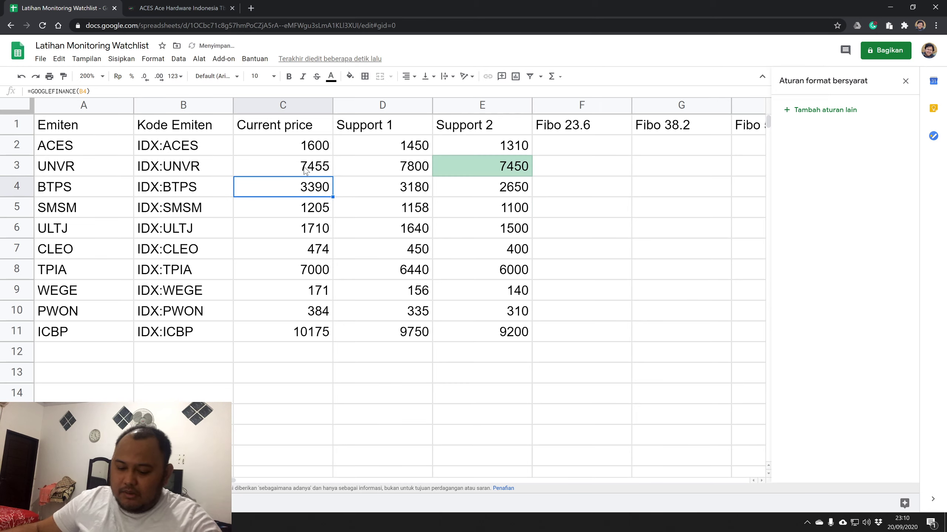
pyautogui.hotkey('ctrl', 'z')
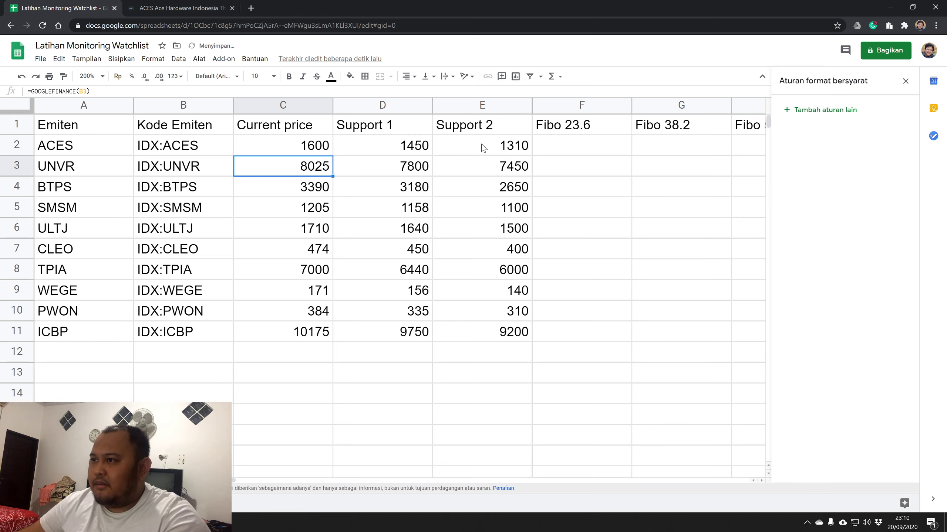
# Change the fill colour of the Support 2 (E2:E11) conditional formatting rule to light blue and save the rule.
pyautogui.moveTo(482, 145); pyautogui.dragTo(485, 228)
pyautogui.moveTo(486, 282); pyautogui.dragTo(496, 333)
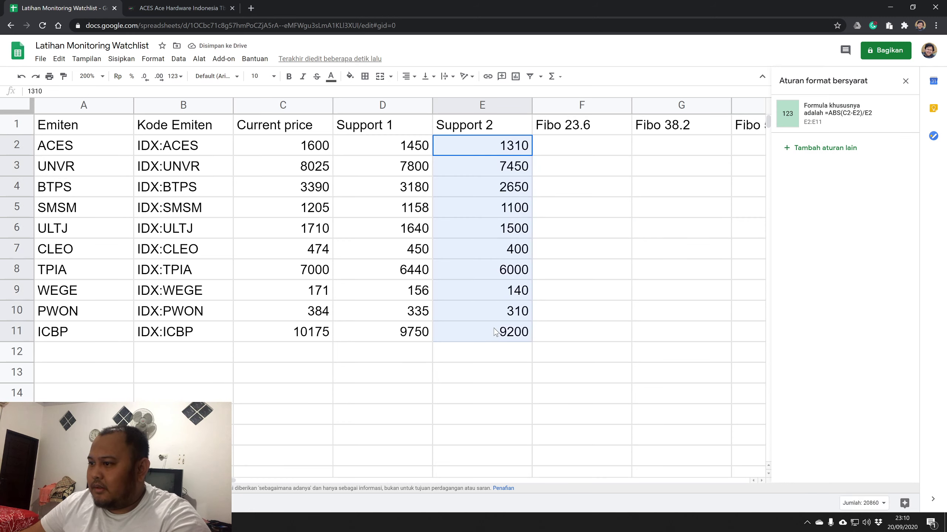
pyautogui.click(838, 113)
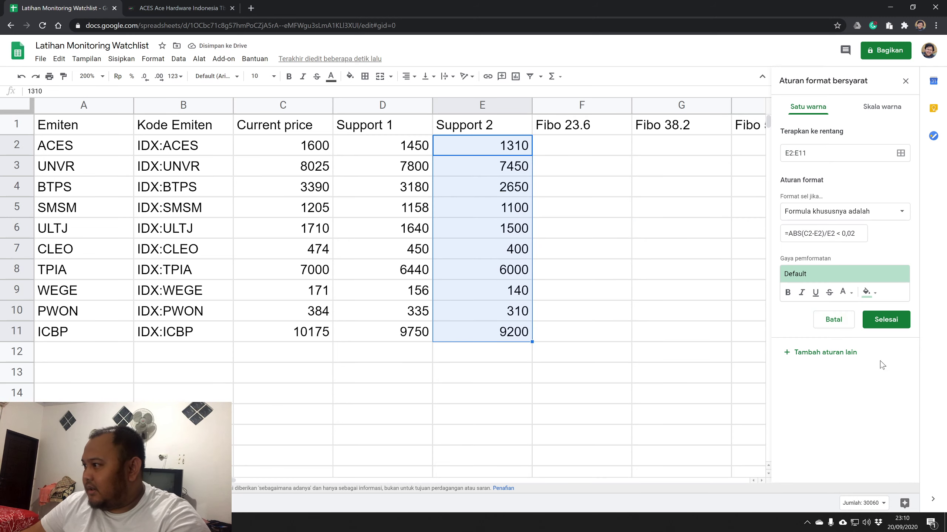
pyautogui.click(869, 293)
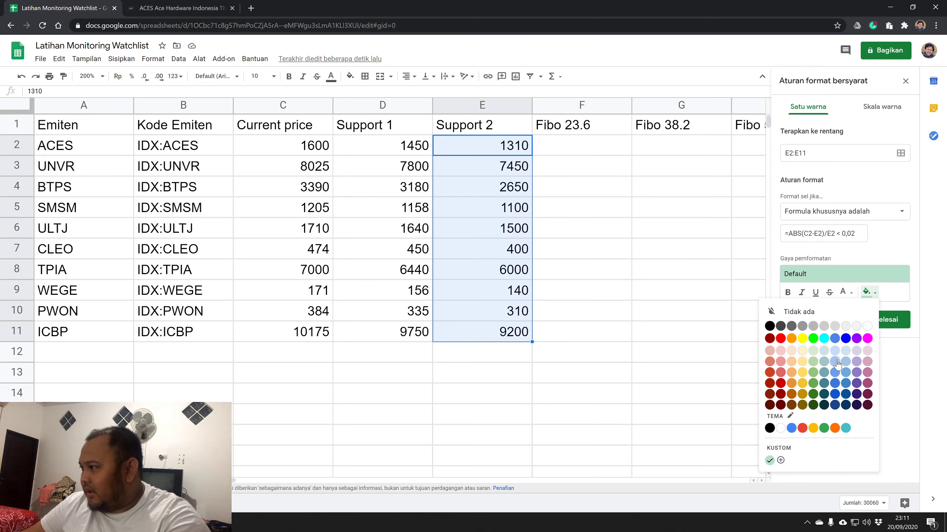
pyautogui.click(836, 364)
pyautogui.click(895, 320)
pyautogui.click(616, 184)
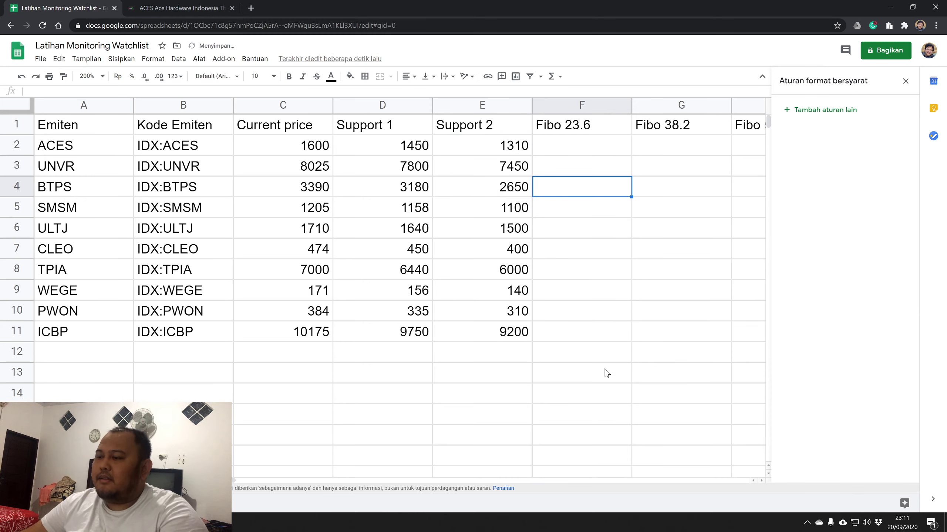
pyautogui.moveTo(216, 480); pyautogui.dragTo(330, 488)
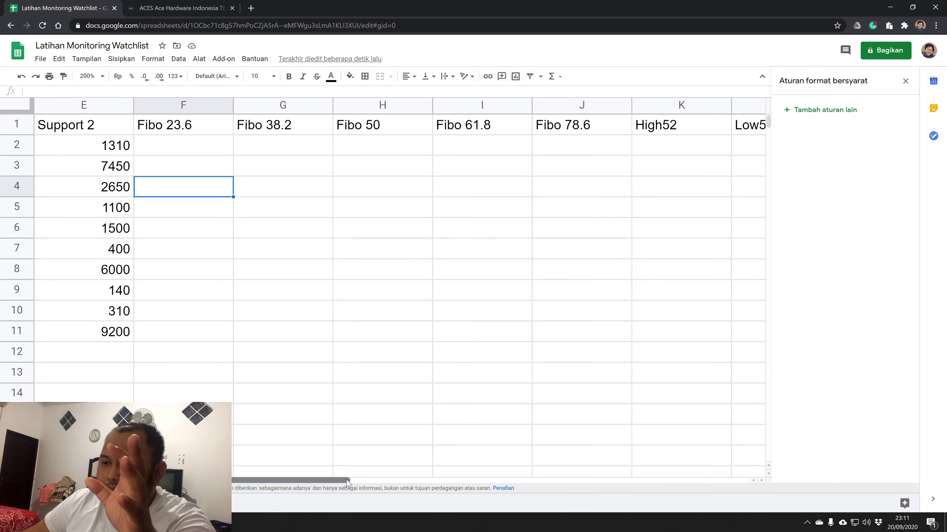
pyautogui.moveTo(346, 480); pyautogui.dragTo(275, 480)
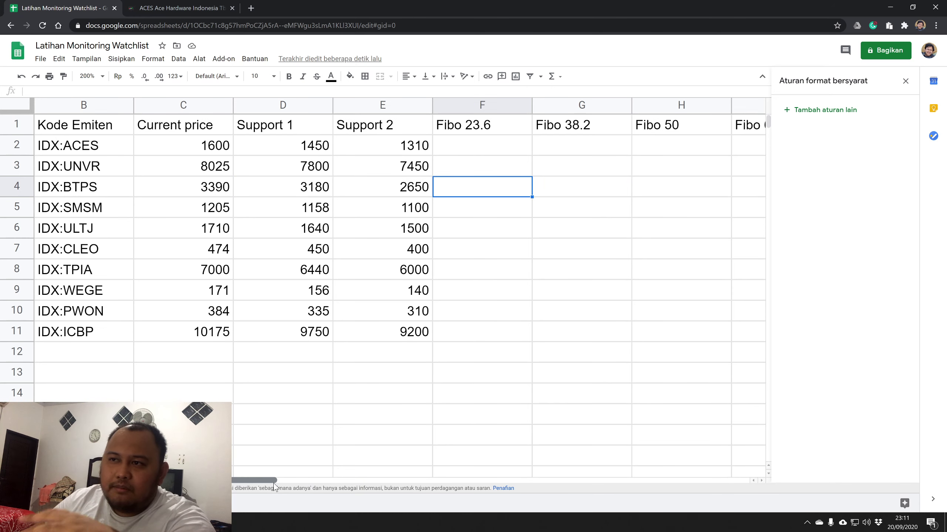
pyautogui.moveTo(175, 147); pyautogui.dragTo(179, 278)
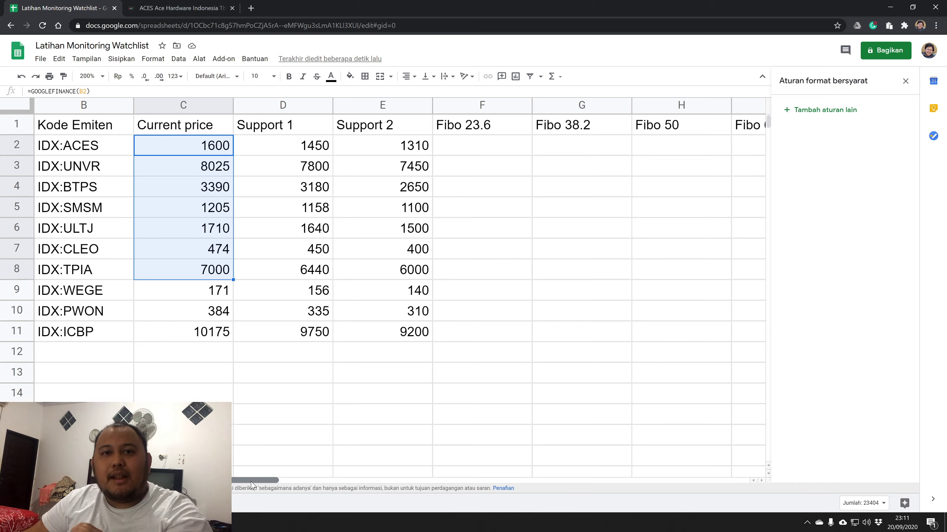
# Enter the formula =GOOGLEFINANCE(B2;"high52") in cell K2 under High52.
pyautogui.moveTo(251, 481); pyautogui.dragTo(403, 481)
pyautogui.click(455, 147)
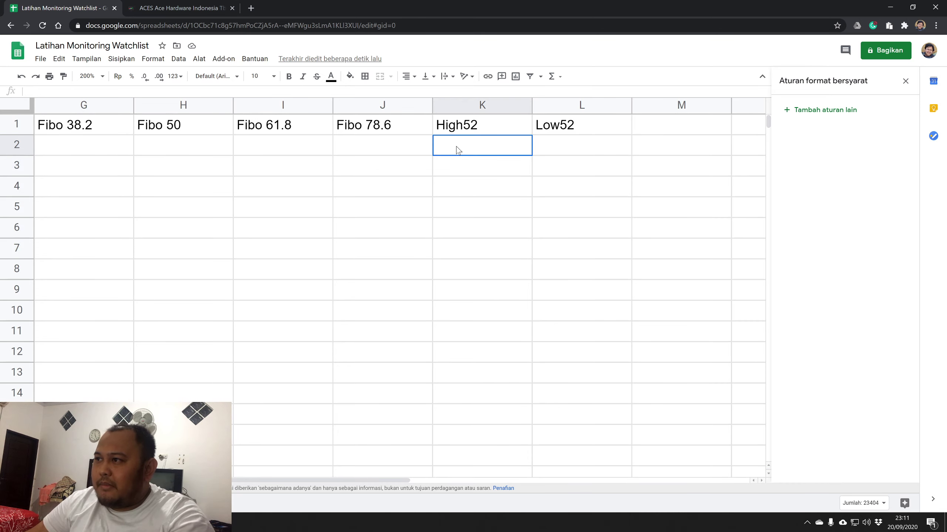
pyautogui.write('=')
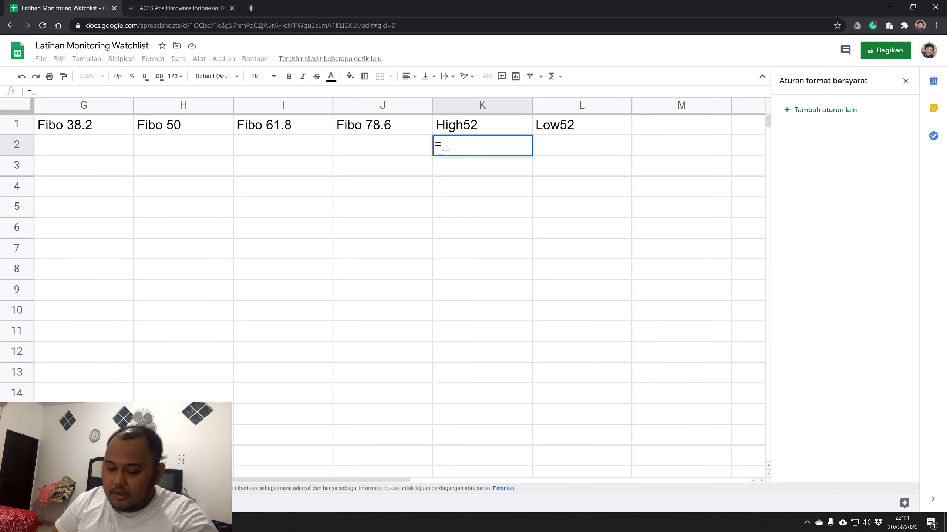
pyautogui.write('goo')
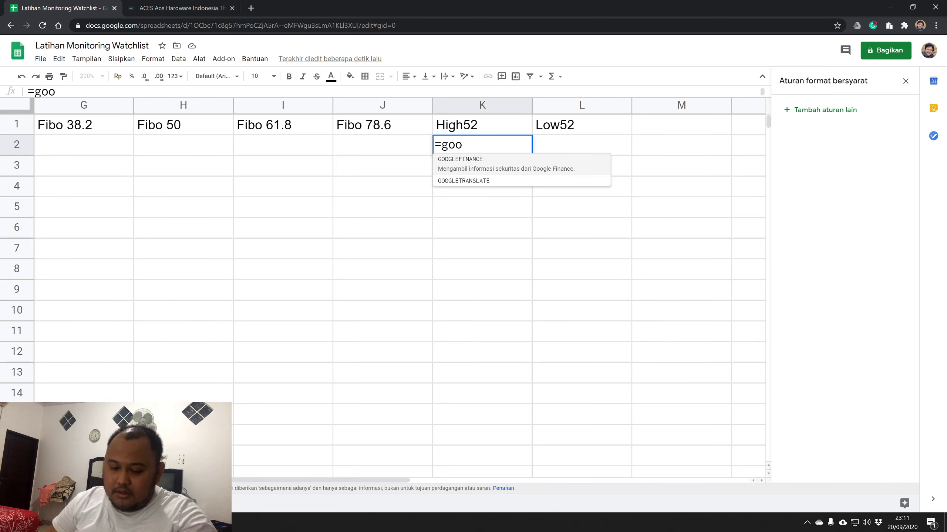
pyautogui.press('Tab')
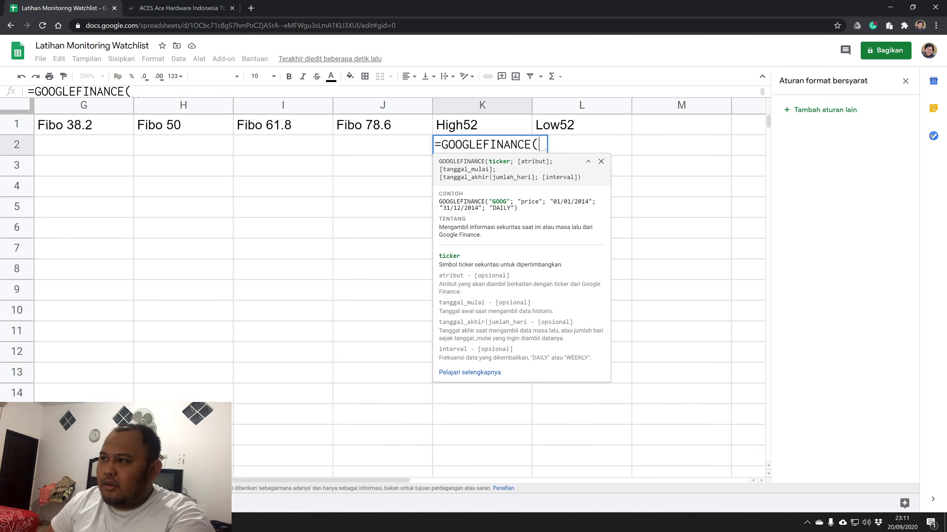
pyautogui.press('Left')
pyautogui.press('Left')
pyautogui.press('Left')
pyautogui.press('Left')
pyautogui.press('Left')
pyautogui.press('Left')
pyautogui.press('Left')
pyautogui.press('Left')
pyautogui.press('Left')
pyautogui.press('Left')
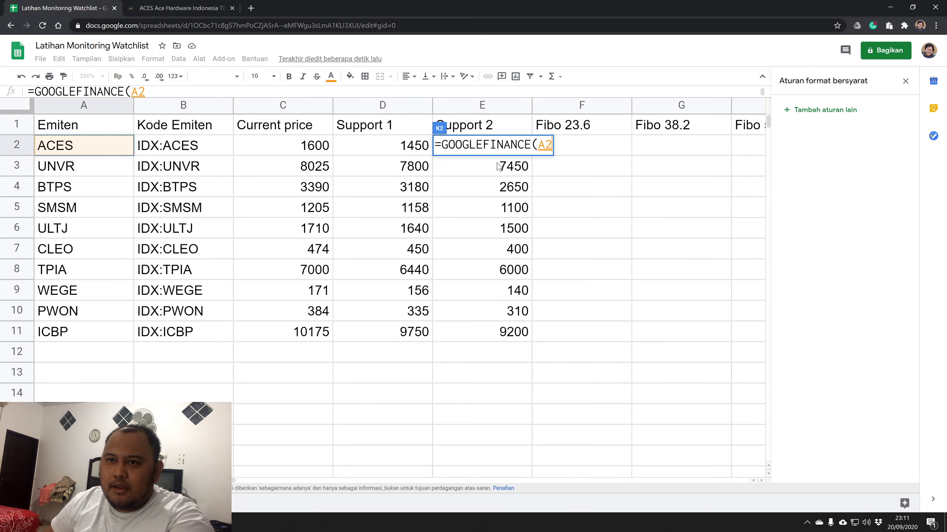
pyautogui.press('Right')
pyautogui.press('Left')
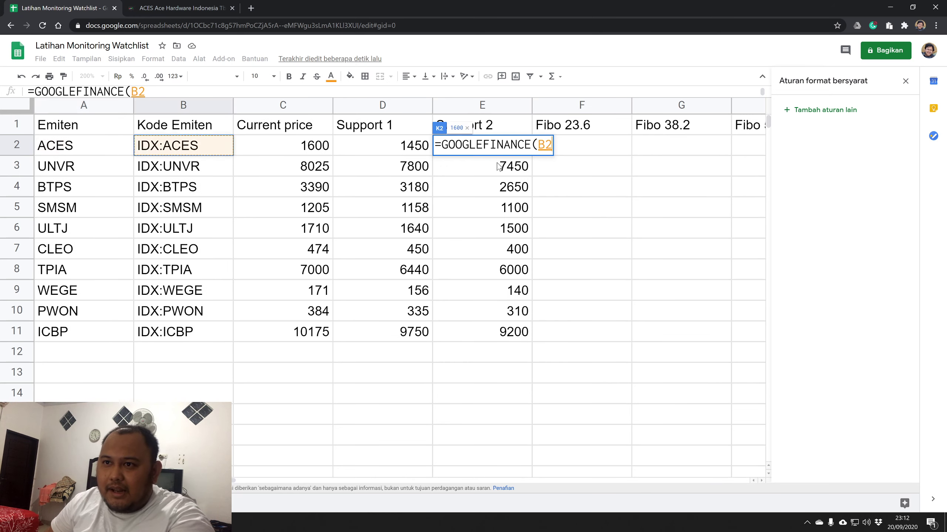
pyautogui.press('Right')
pyautogui.press('Right')
pyautogui.press('Right')
pyautogui.press('Left')
pyautogui.press('Left')
pyautogui.press('Left')
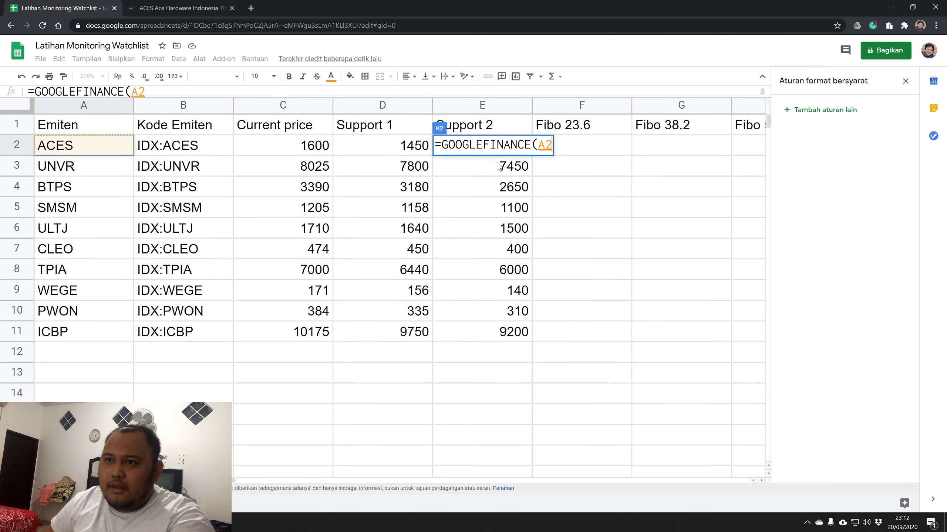
pyautogui.press('Right')
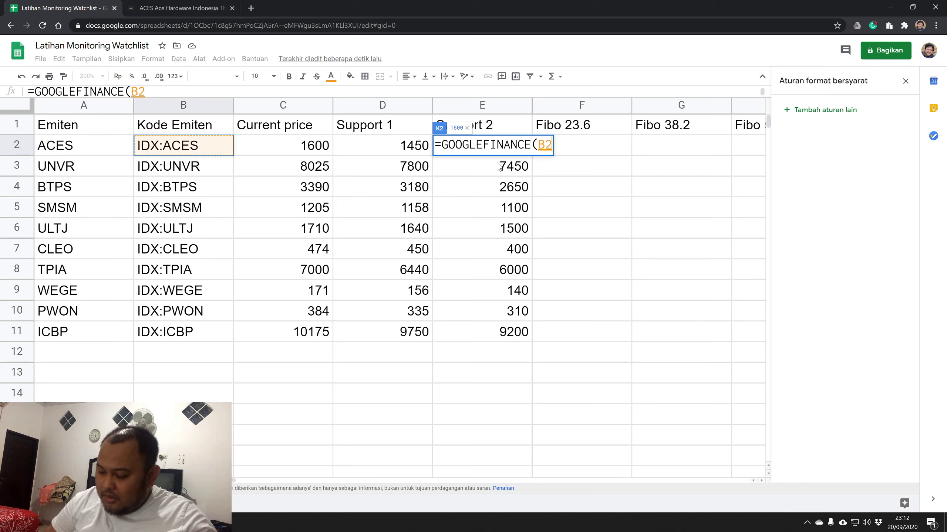
pyautogui.write(';')
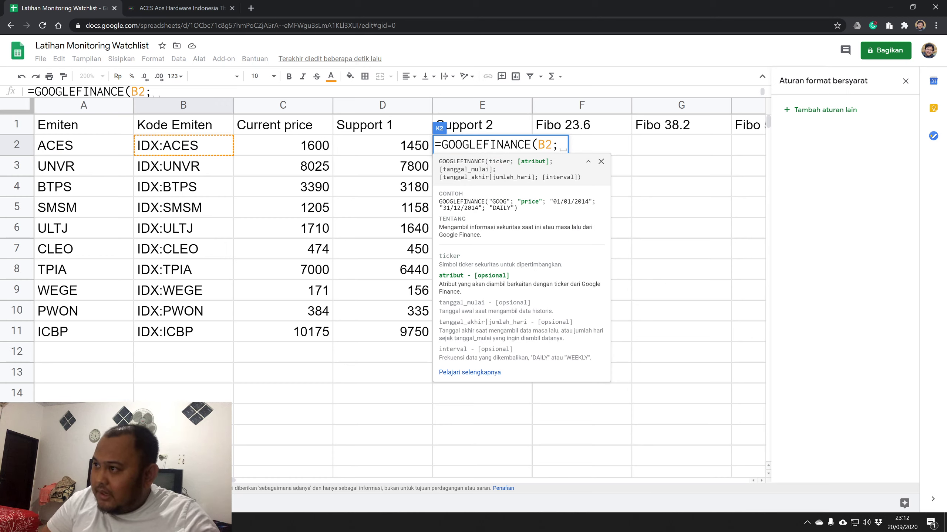
pyautogui.write('"')
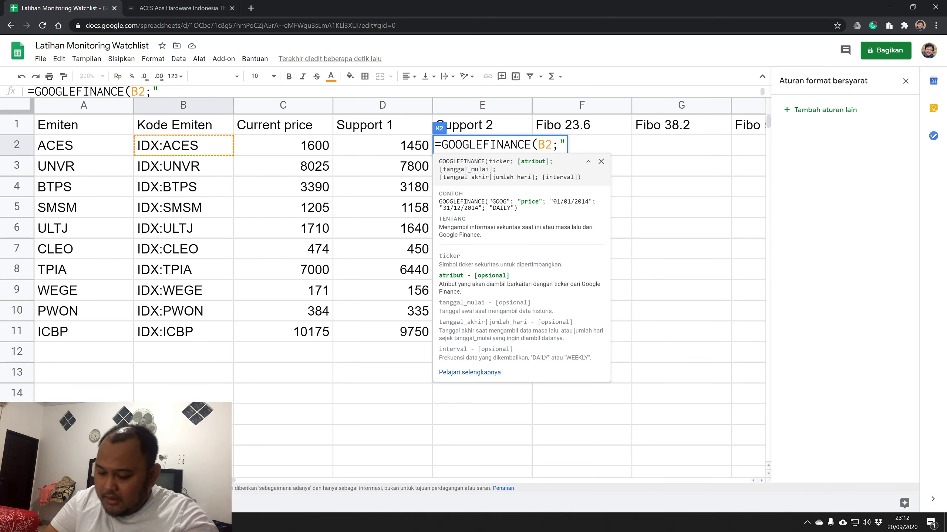
pyautogui.write('hi')
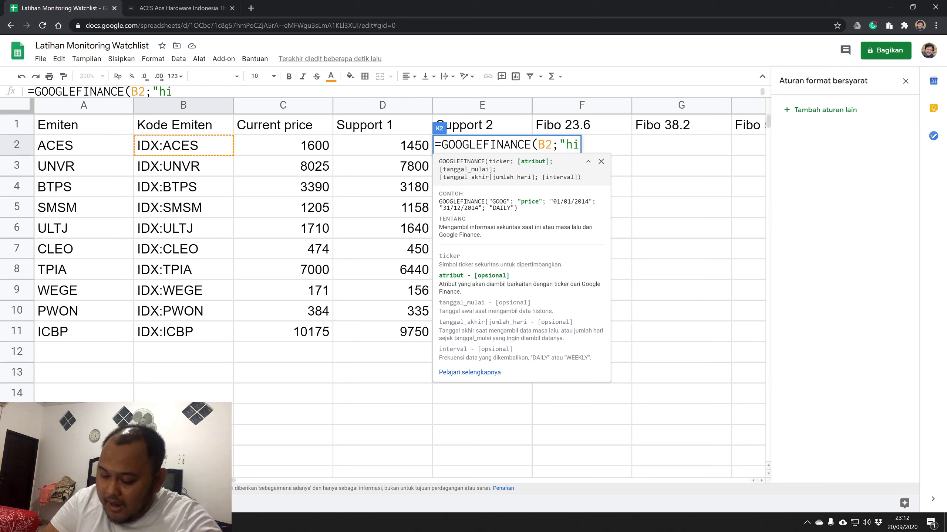
pyautogui.write('gh52')
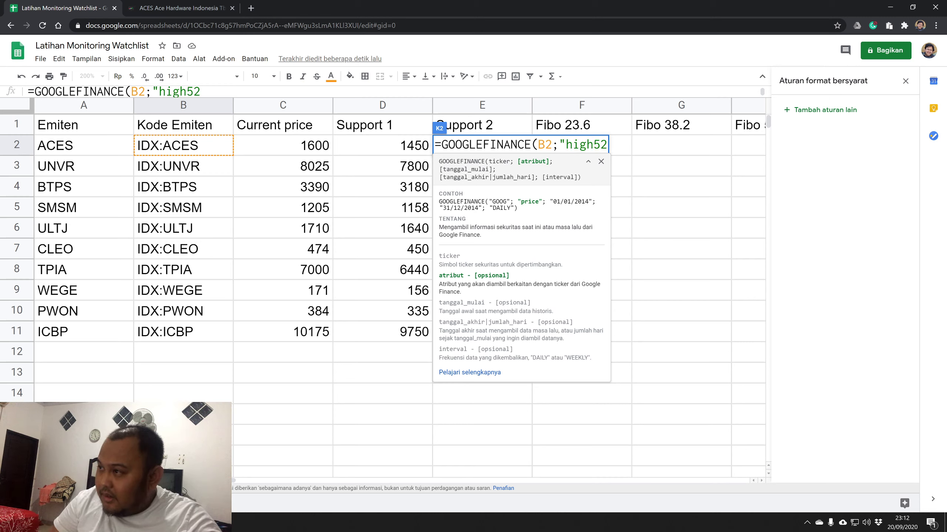
pyautogui.write('"')
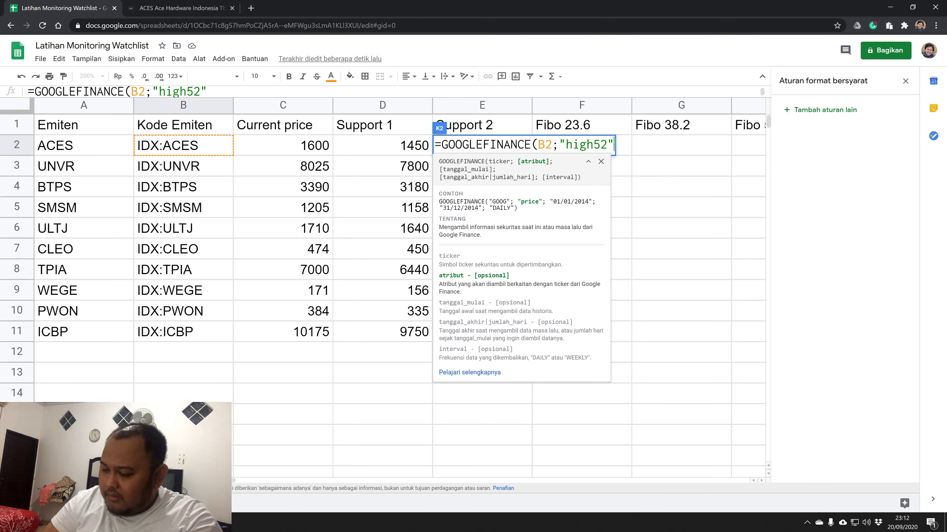
pyautogui.write(')')
pyautogui.press('Return')
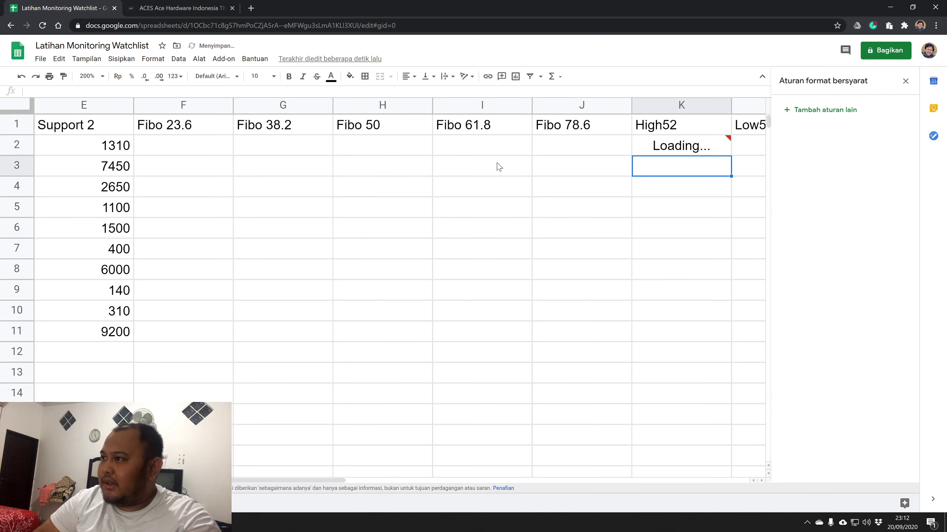
# Enter a GOOGLEFINANCE formula in L2 under Low52, using B2 as the ticker and low52 as the attribute.
pyautogui.click(673, 146)
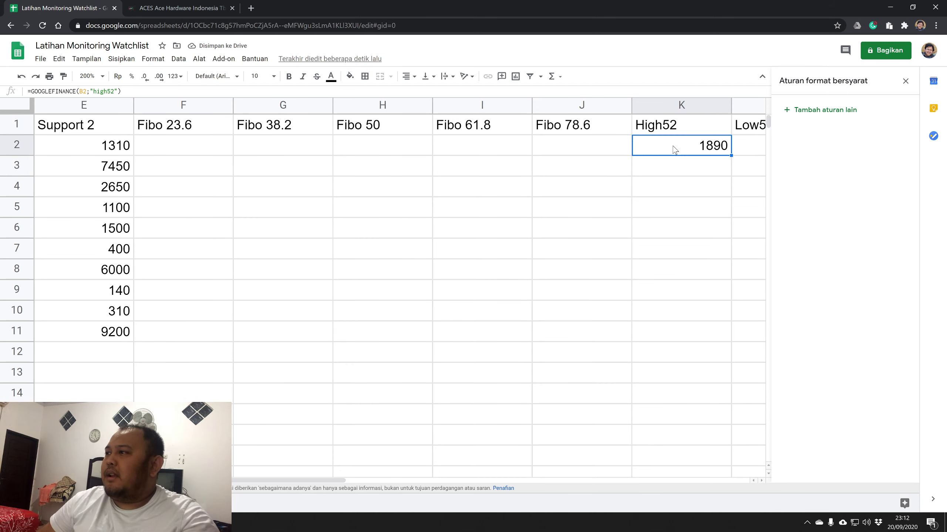
pyautogui.press('Right')
pyautogui.write('=')
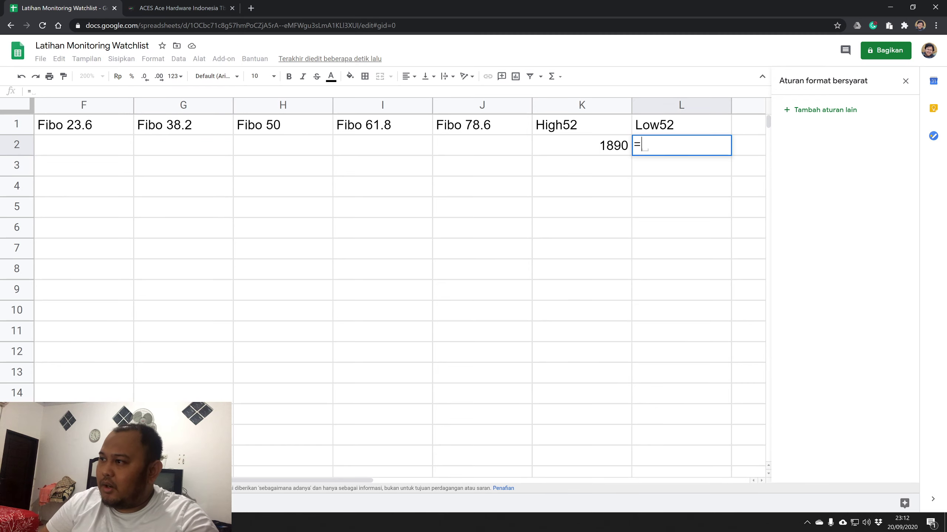
pyautogui.write('goog')
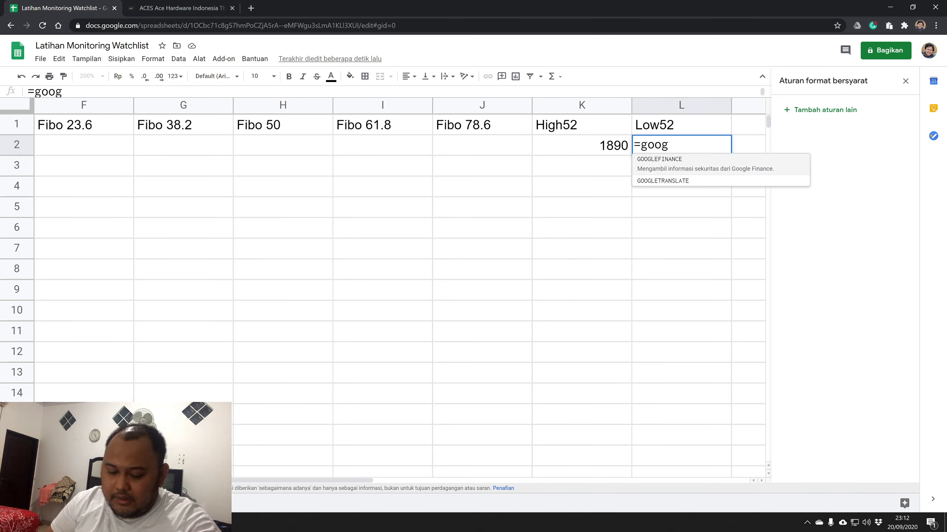
pyautogui.press('Tab')
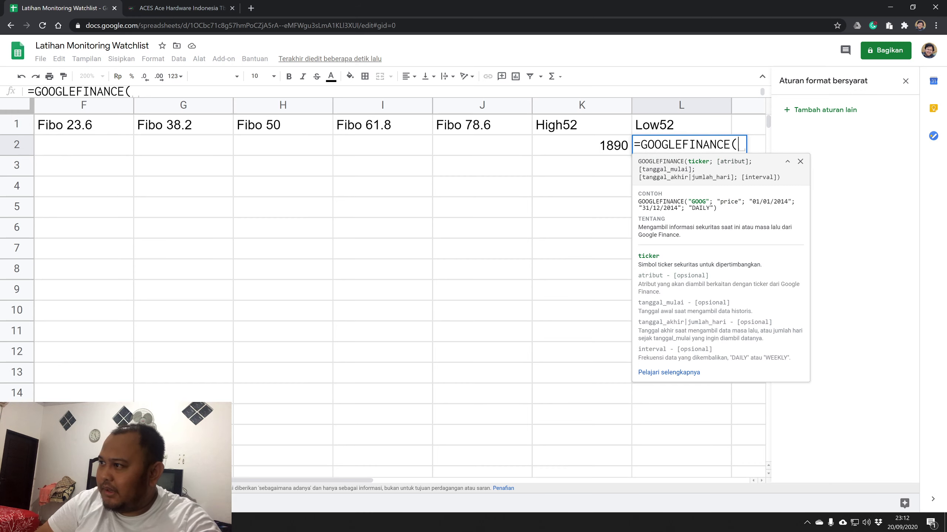
pyautogui.press('Left')
pyautogui.press('Left')
pyautogui.press('Left')
pyautogui.press('Left')
pyautogui.press('Left')
pyautogui.press('Left')
pyautogui.press('Left')
pyautogui.press('Left')
pyautogui.press('Left')
pyautogui.press('Left')
pyautogui.press('Left')
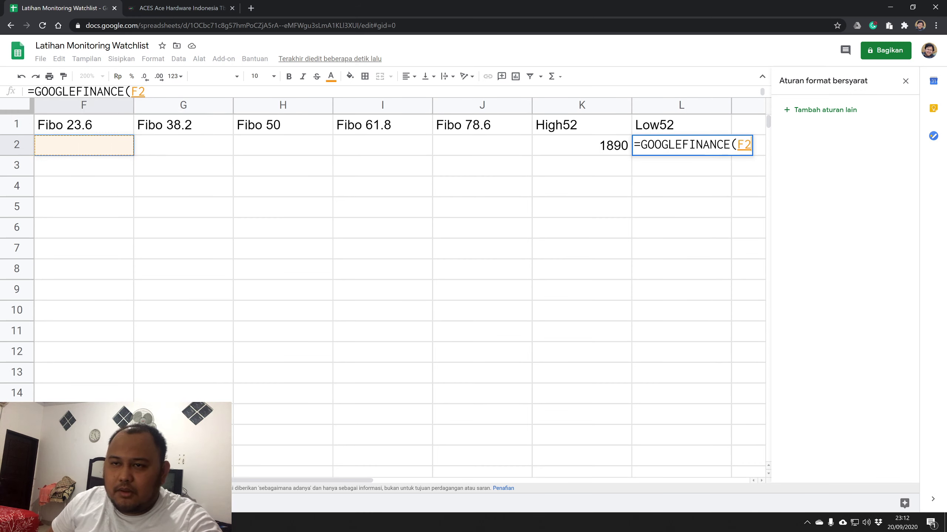
pyautogui.press('Right')
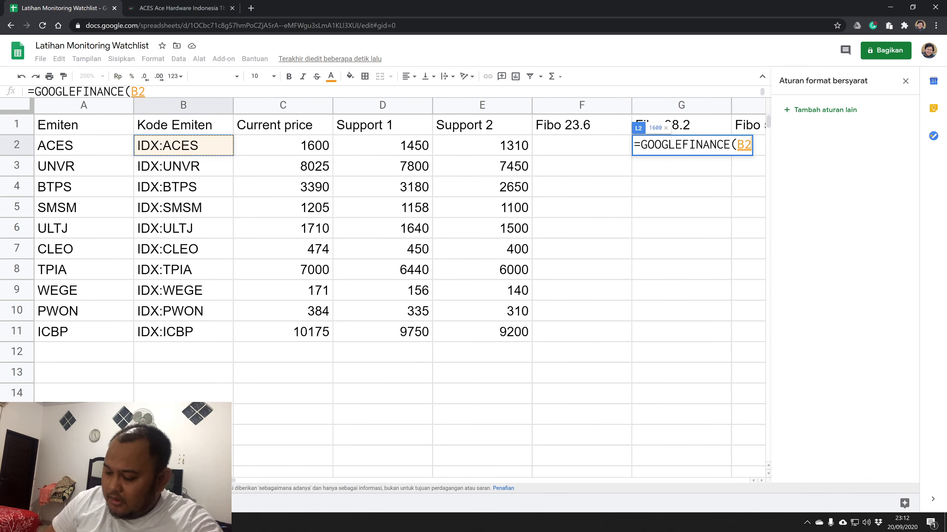
pyautogui.write(';')
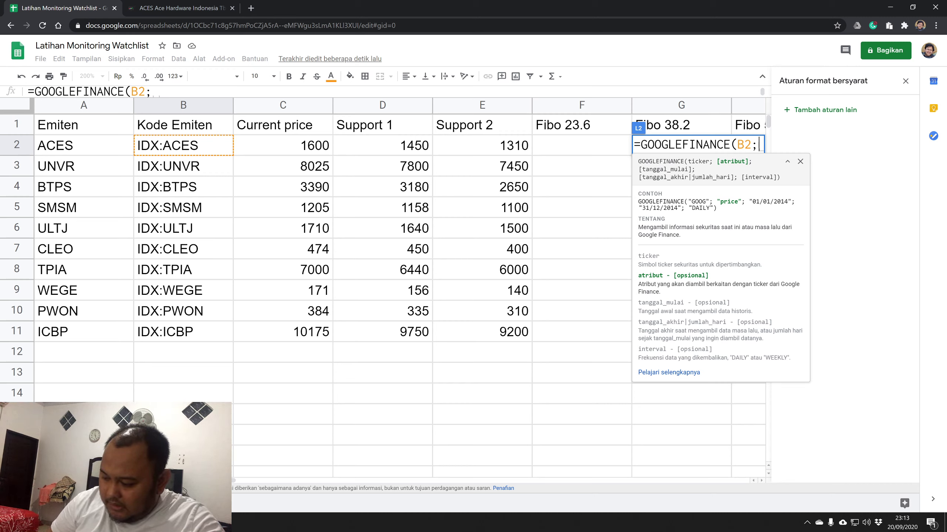
pyautogui.write('"low52)')
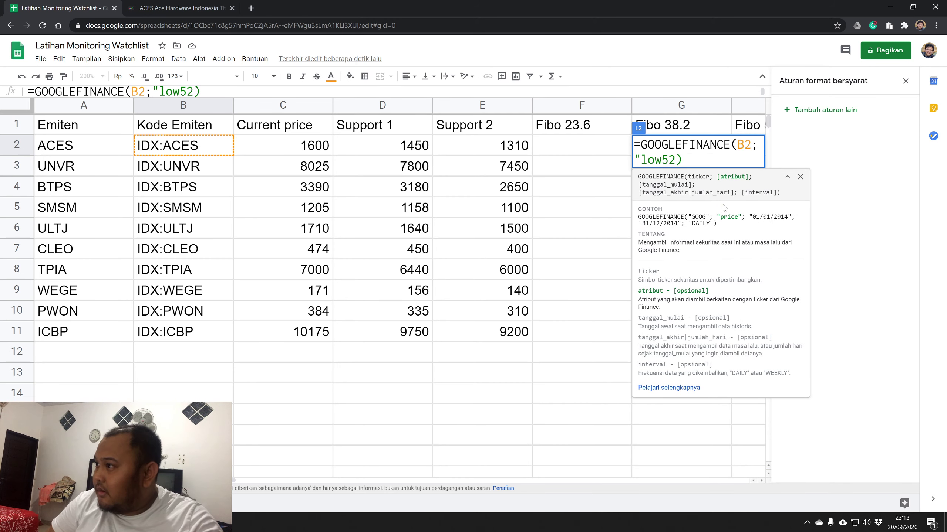
pyautogui.press('Return')
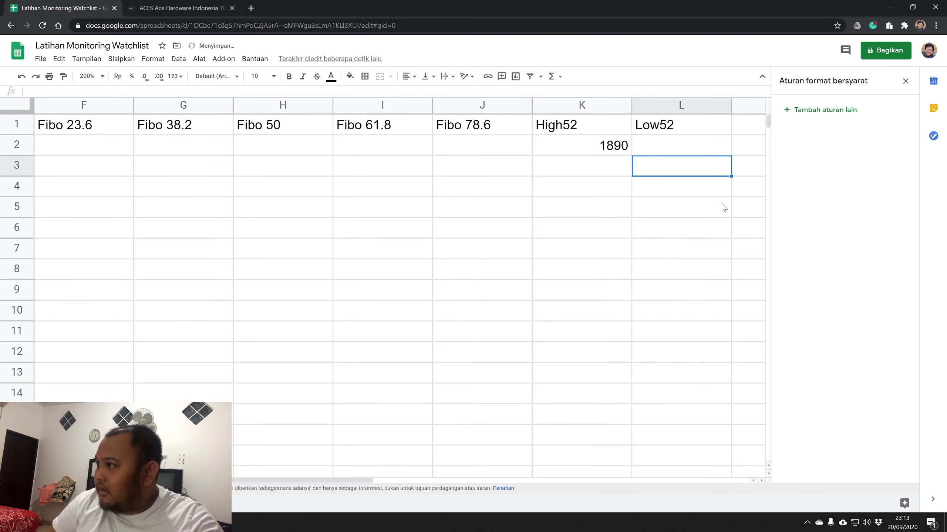
# Correct the formula in L2 to =GOOGLEFINANCE(B2;"low52") and compare it with the High52 formula in K2.
pyautogui.click(700, 152)
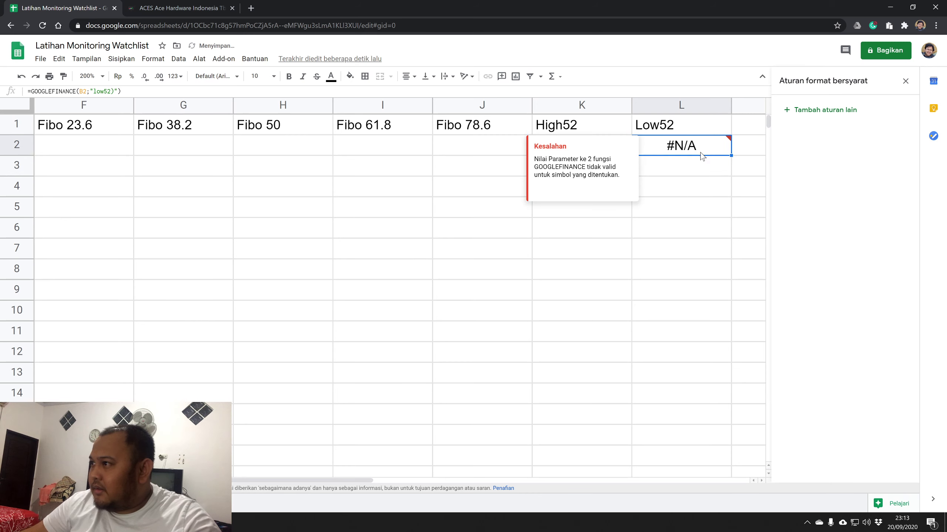
pyautogui.click(118, 91)
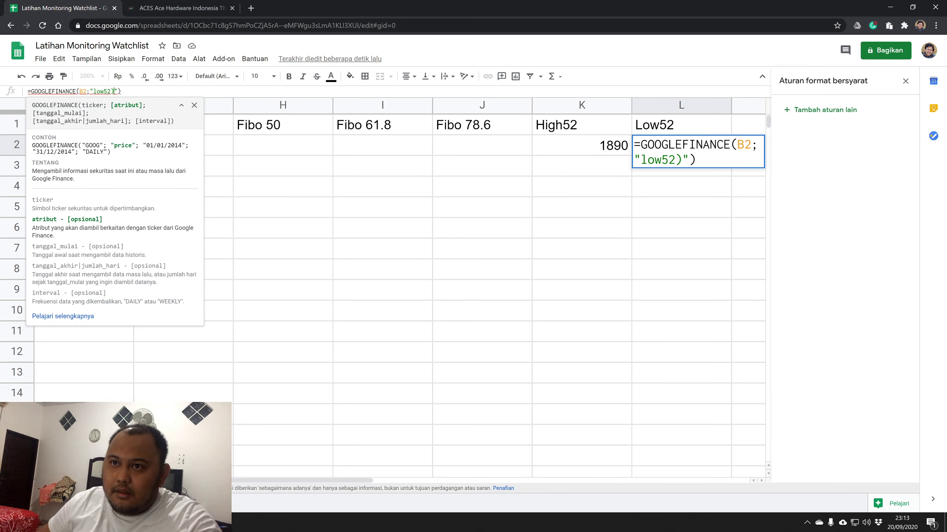
pyautogui.press('BackSpace')
pyautogui.press('Return')
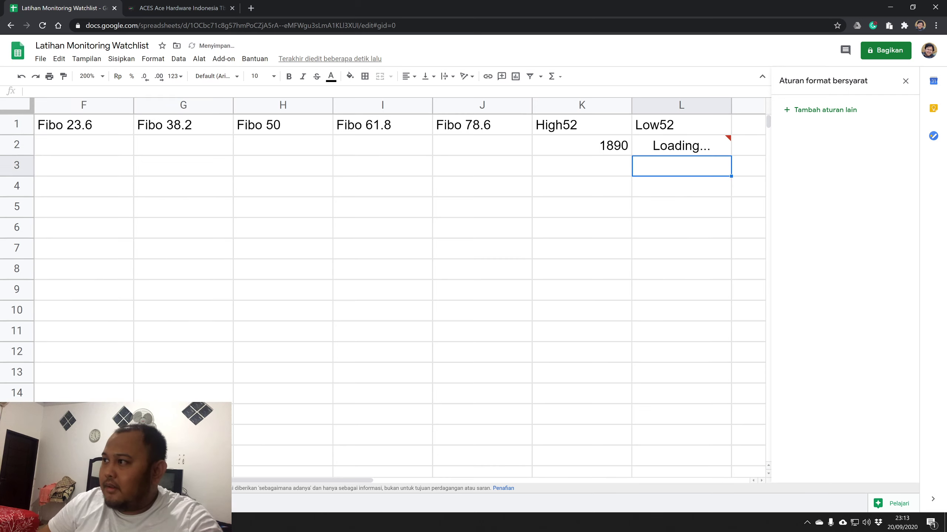
pyautogui.click(659, 148)
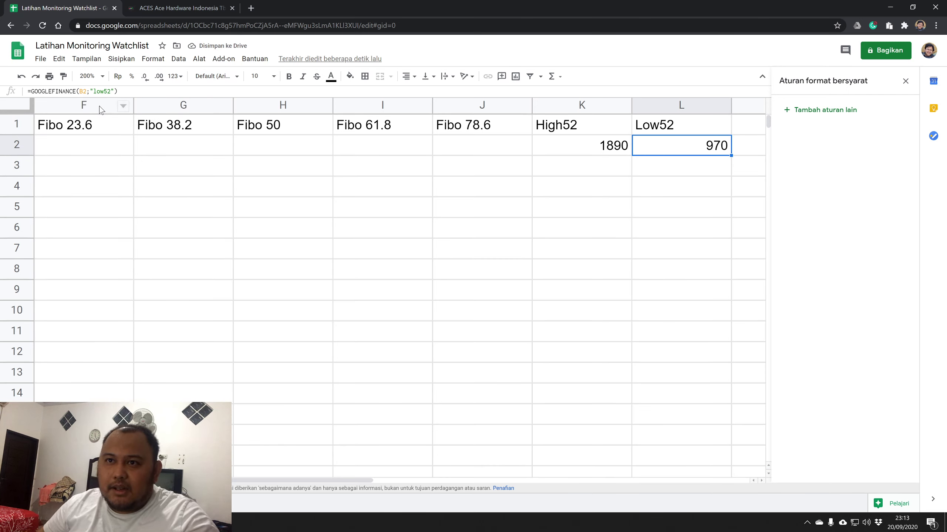
pyautogui.click(599, 169)
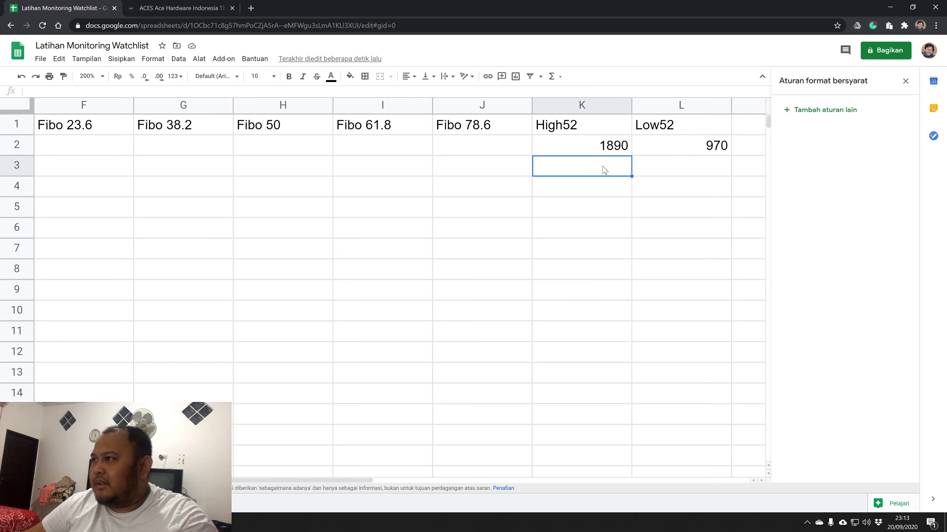
pyautogui.click(581, 151)
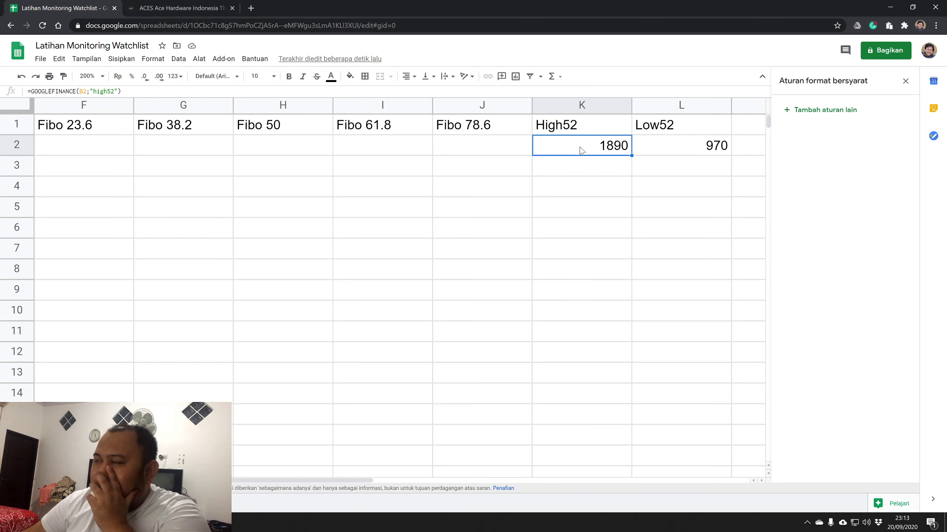
pyautogui.click(650, 147)
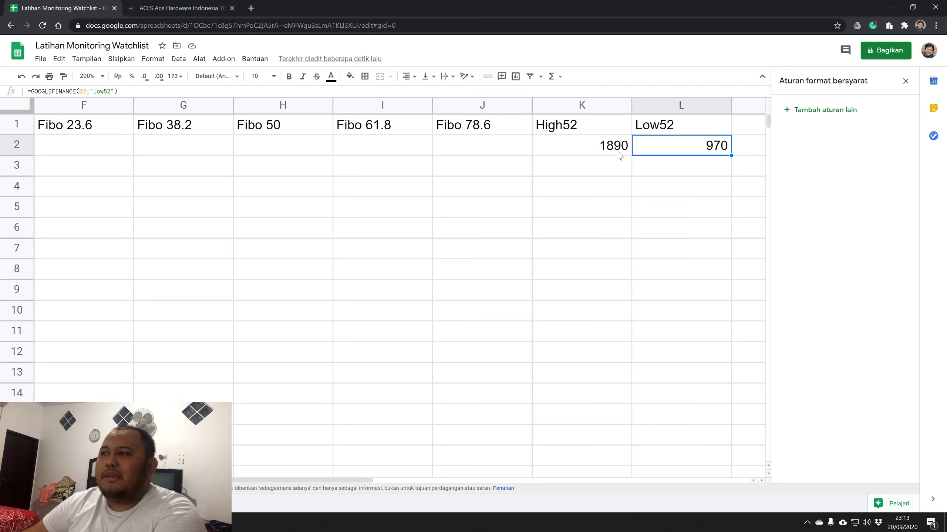
pyautogui.click(57, 144)
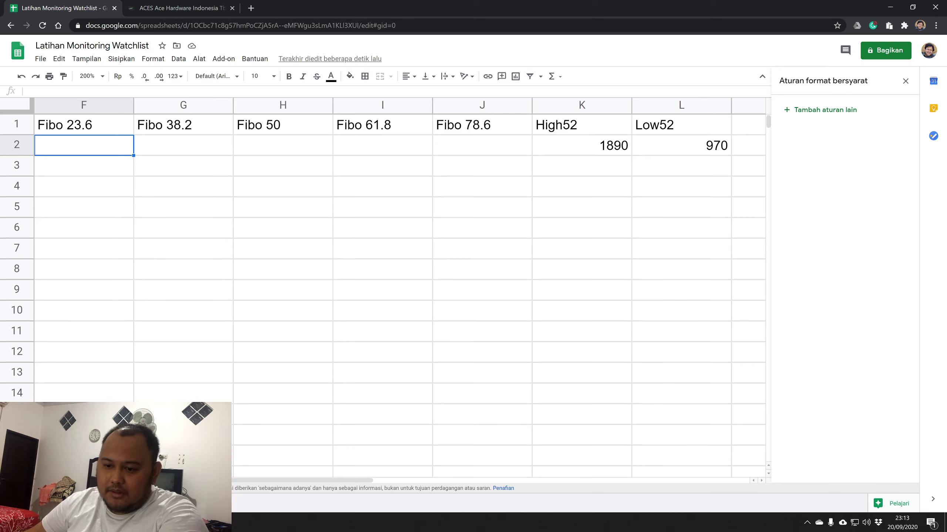
# Search the web for "google slides" in a new browser tab.
pyautogui.press('super')
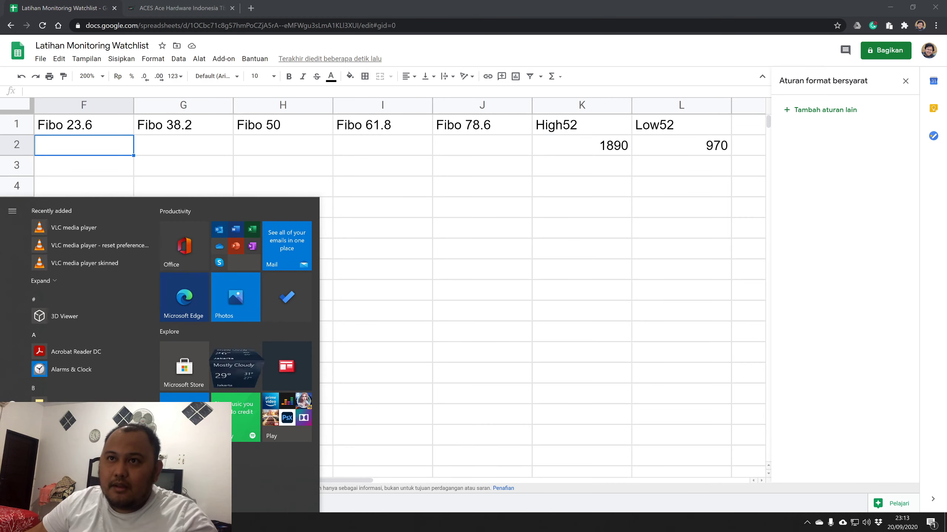
pyautogui.click(250, 7)
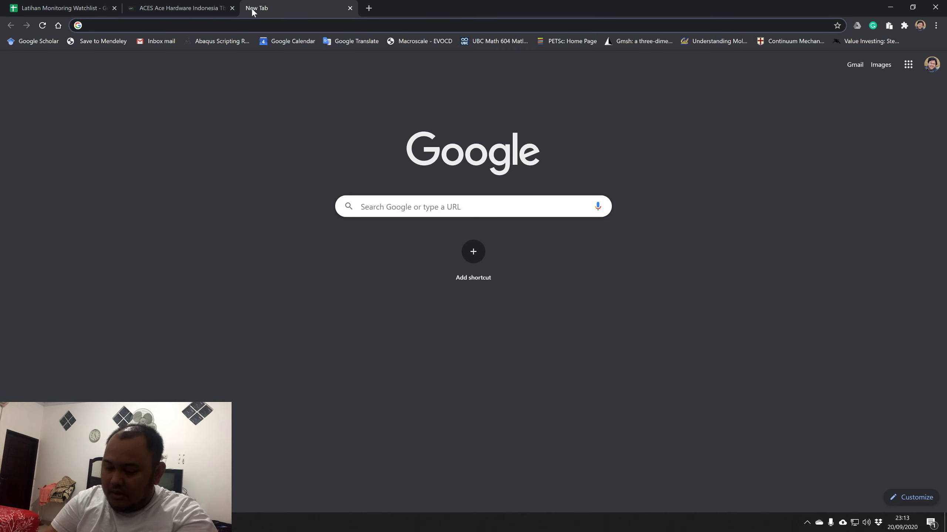
pyautogui.write('googl')
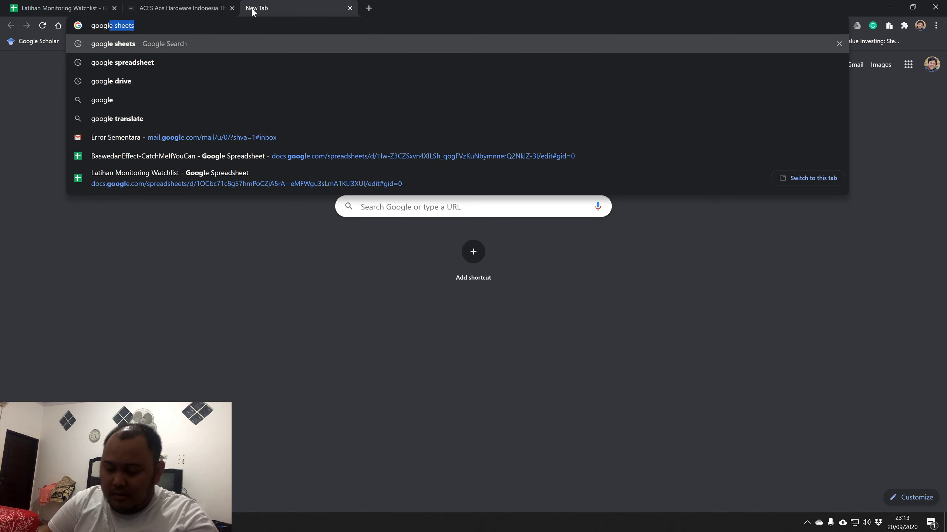
pyautogui.write('e slides')
pyautogui.press('Return')
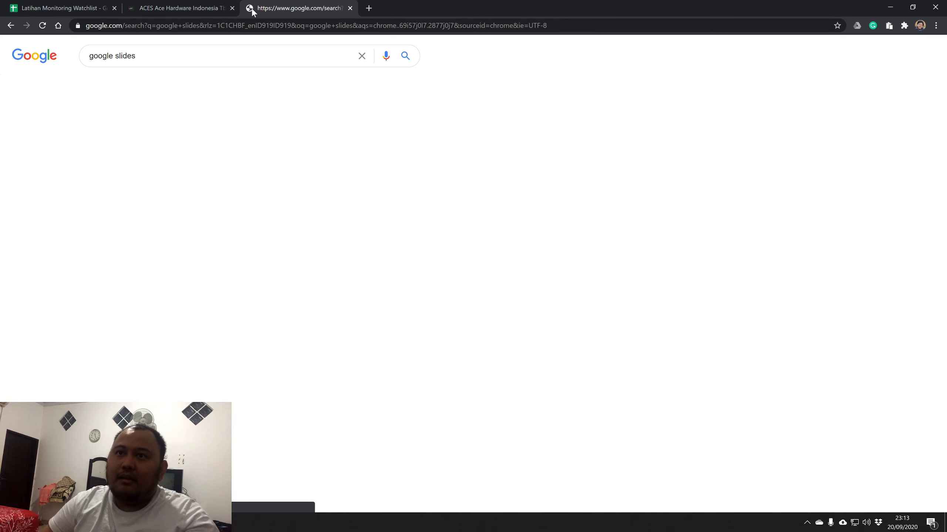
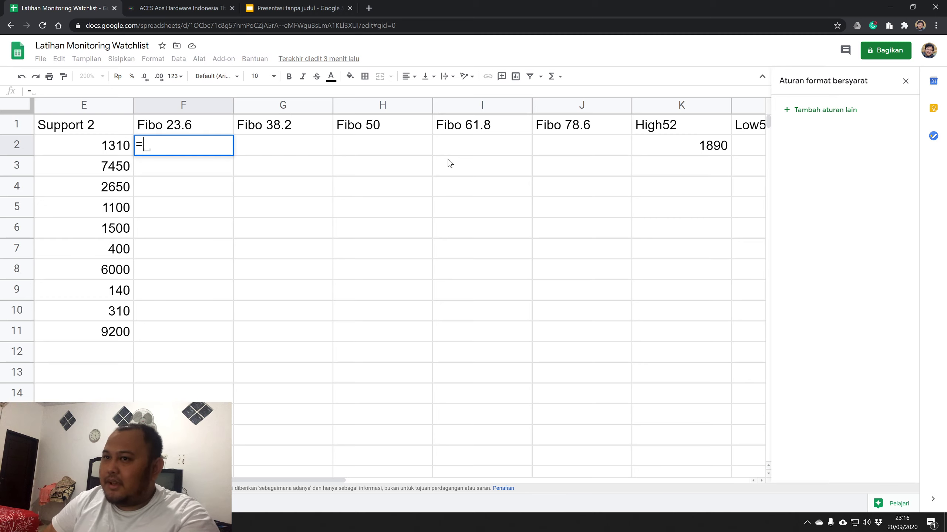
# Complete the formula in F2 under Fibo 23.6 as =L2+(K2-L2)*0,236.
pyautogui.press('Right')
pyautogui.press('Right')
pyautogui.press('Right')
pyautogui.press('Right')
pyautogui.press('Right')
pyautogui.press('Right')
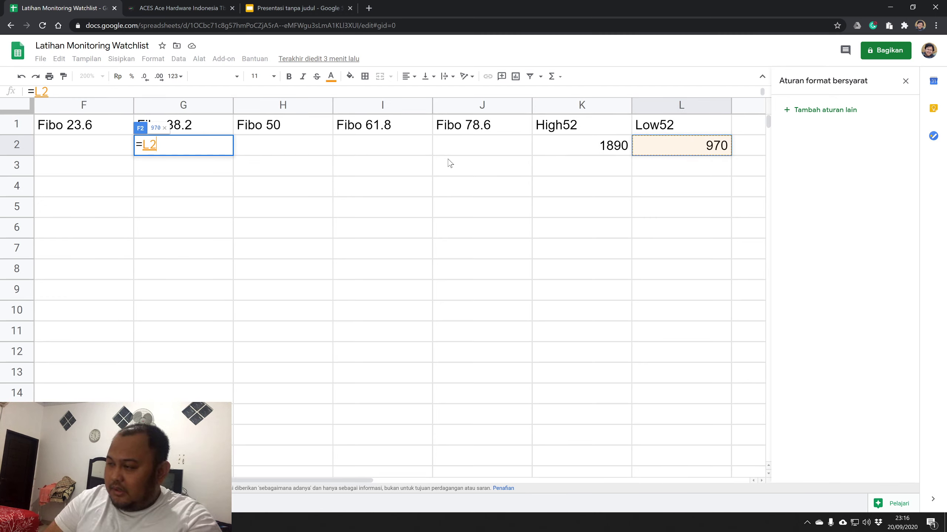
pyautogui.write('+(')
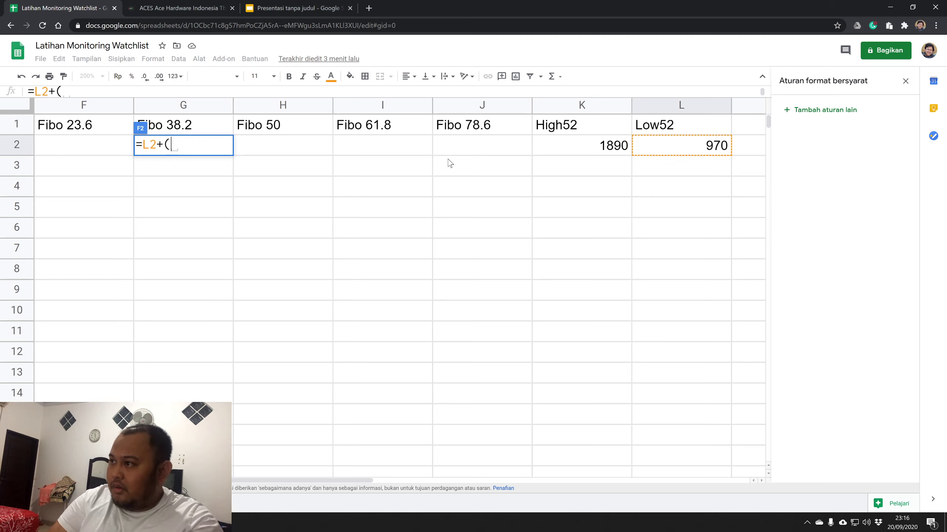
pyautogui.press('Right')
pyautogui.press('Right')
pyautogui.press('Right')
pyautogui.press('Right')
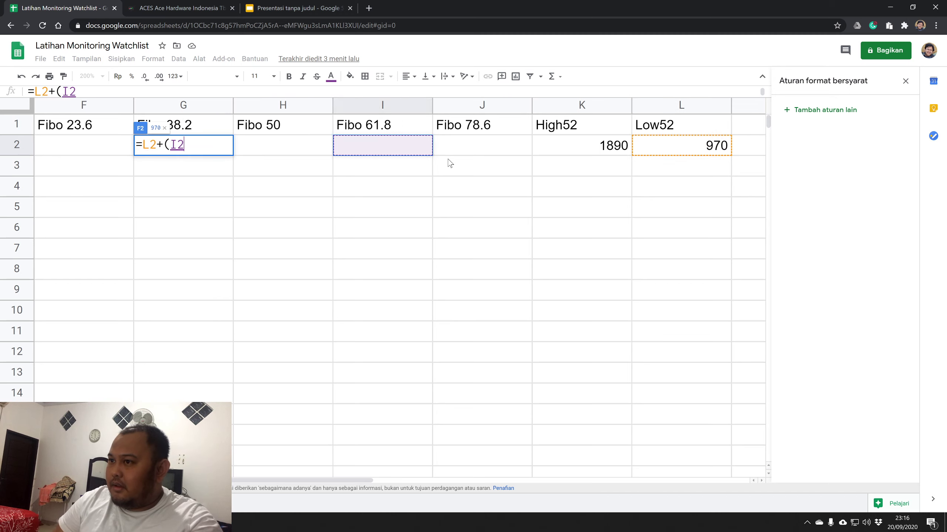
pyautogui.write('-')
pyautogui.press('Left')
pyautogui.press('Down')
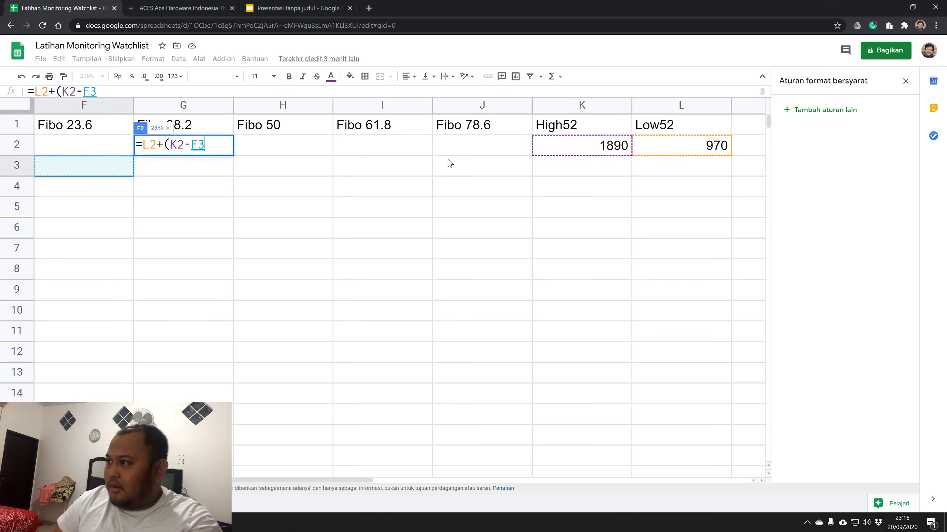
pyautogui.press('Up')
pyautogui.press('Right')
pyautogui.press('Right')
pyautogui.press('Right')
pyautogui.press('Right')
pyautogui.press('Right')
pyautogui.press('Right')
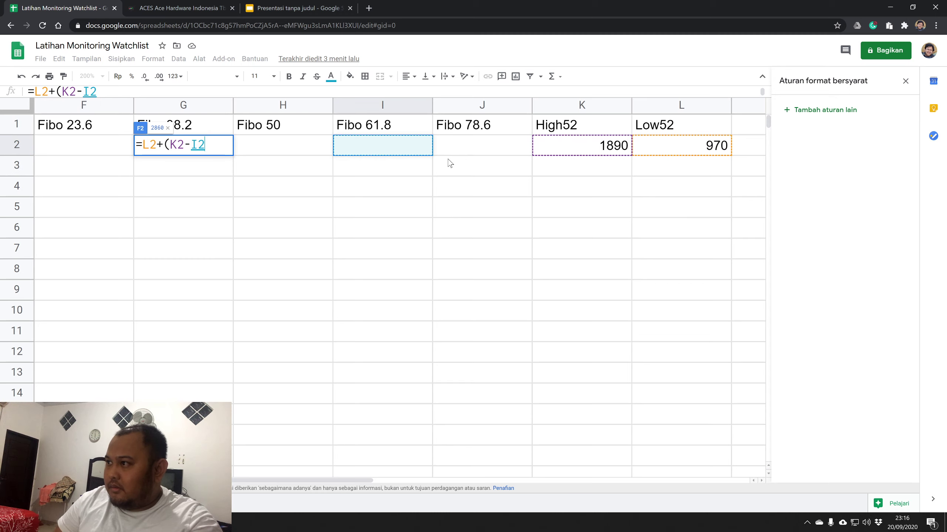
pyautogui.write(')')
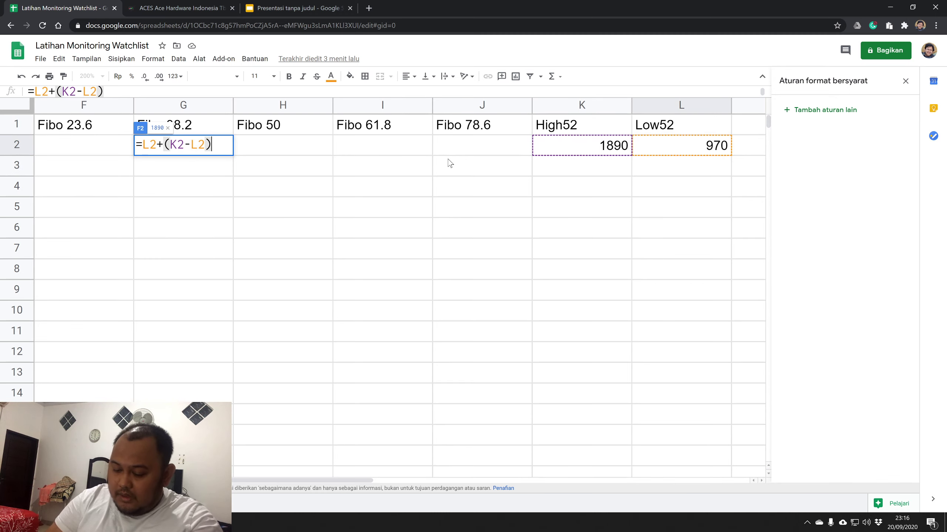
pyautogui.write('*')
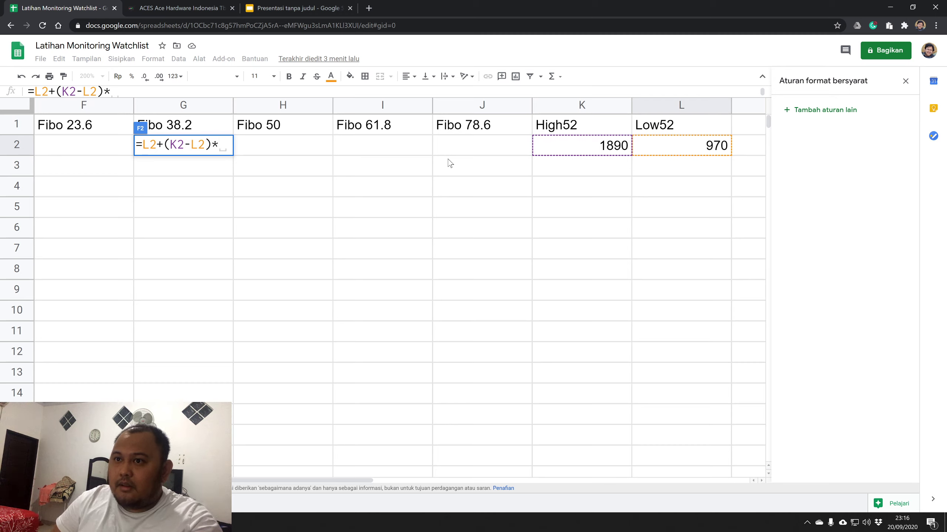
pyautogui.write('09.')
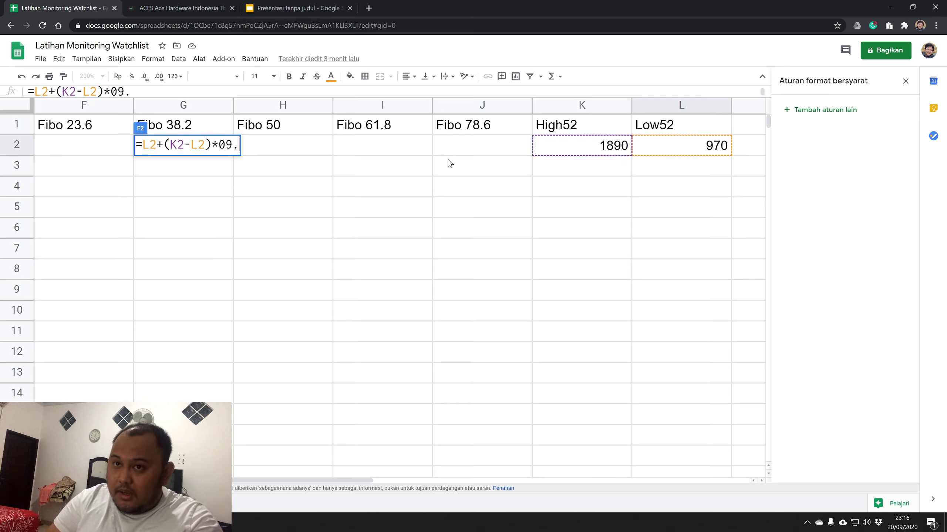
pyautogui.press('BackSpace')
pyautogui.press('BackSpace')
pyautogui.write(',')
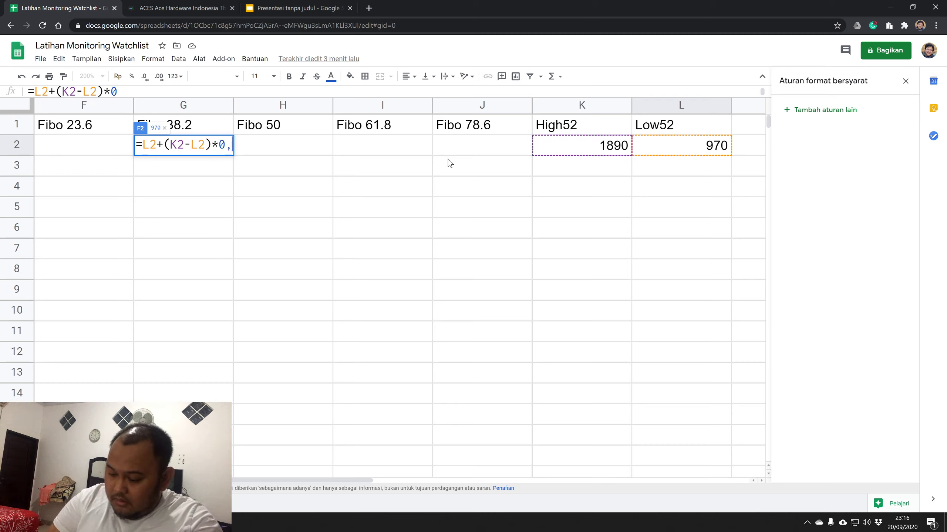
pyautogui.write('236')
pyautogui.press('Return')
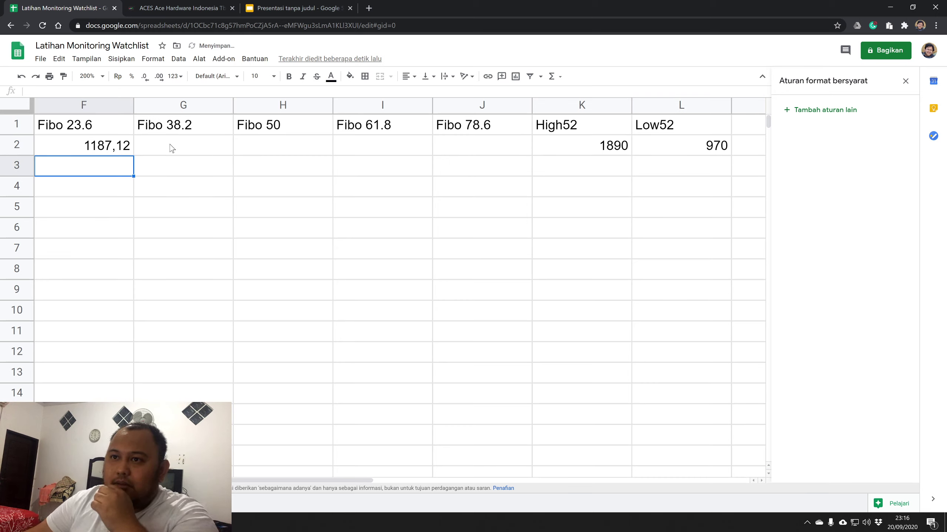
# Check the Fibo 23.6 formula in F2 and select G2 under Fibo 38.2.
pyautogui.click(127, 149)
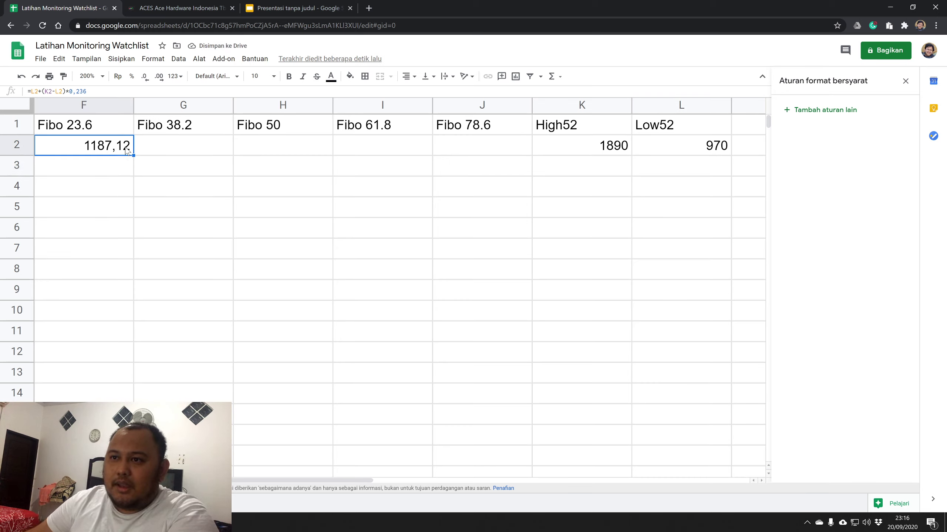
pyautogui.click(148, 146)
pyautogui.click(120, 151)
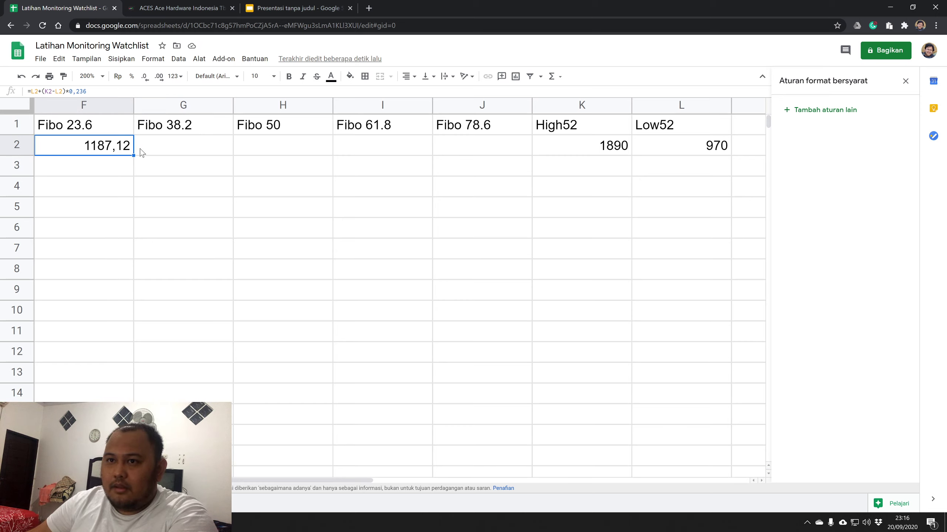
pyautogui.click(162, 148)
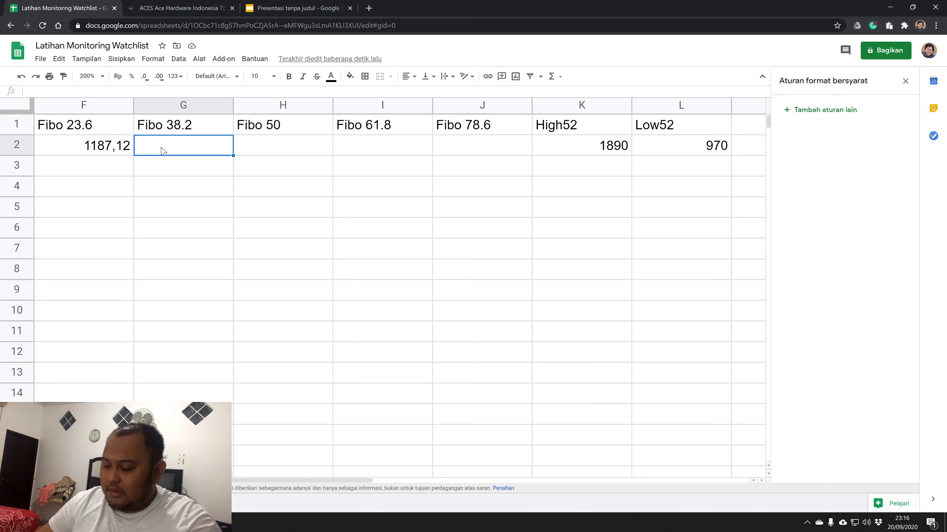
# Enter the formula =L2+(K2-L2)*0,382 in G2 under Fibo 38.2.
pyautogui.write('=')
pyautogui.press('Right')
pyautogui.press('Right')
pyautogui.press('Right')
pyautogui.press('Right')
pyautogui.press('Right')
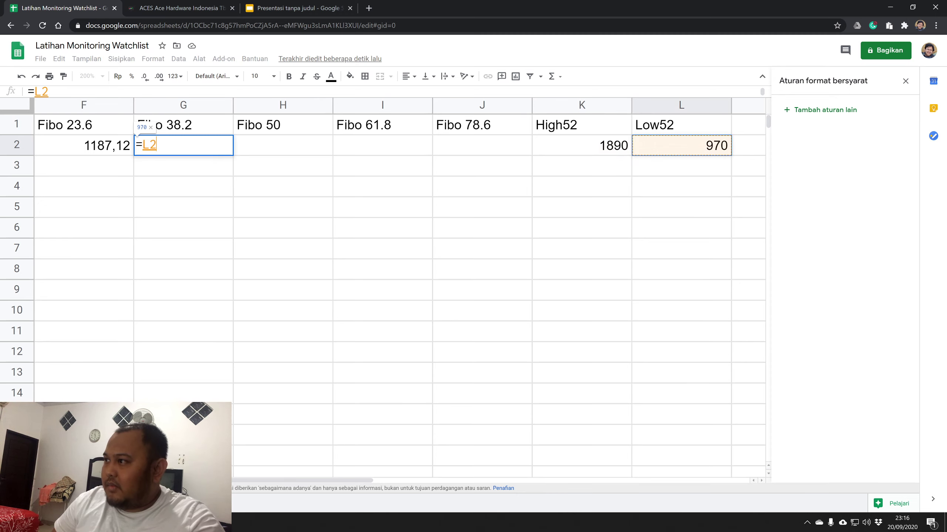
pyautogui.write('+(')
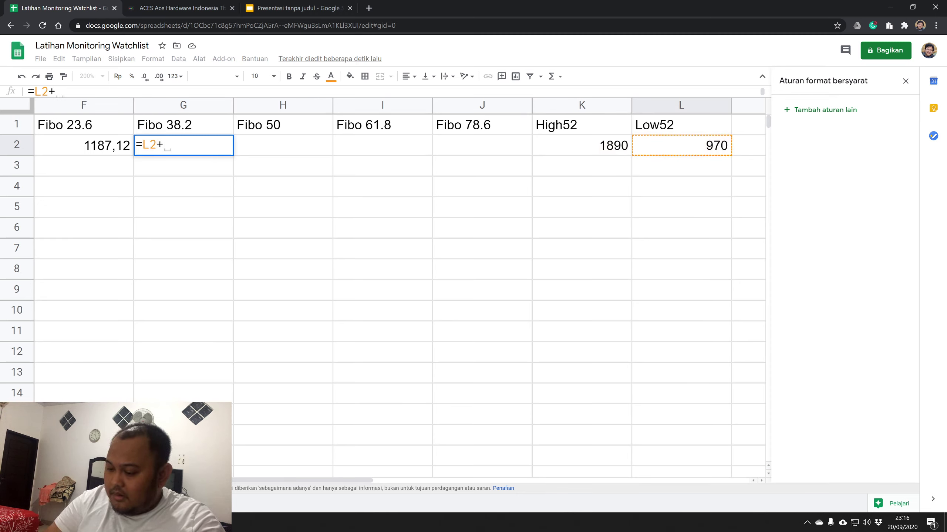
pyautogui.press('Right')
pyautogui.press('Right')
pyautogui.press('Right')
pyautogui.press('Right')
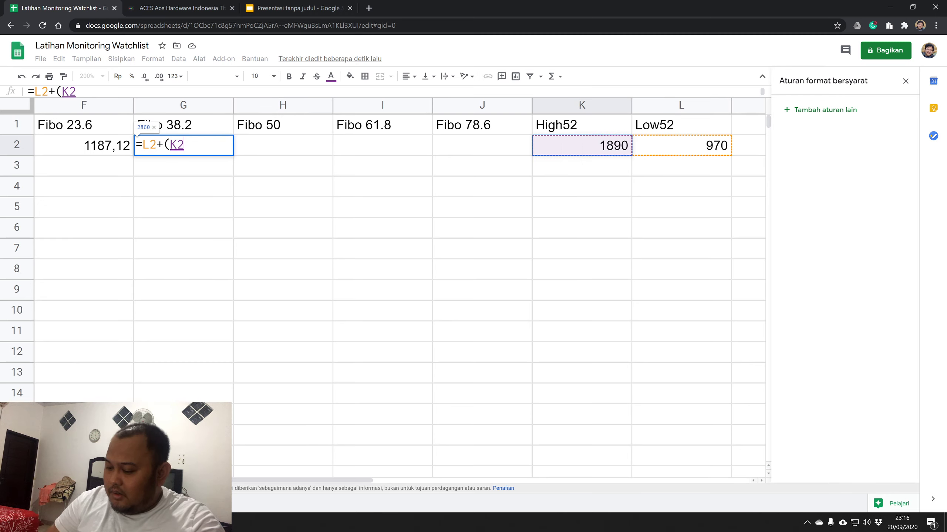
pyautogui.write('-')
pyautogui.press('Right')
pyautogui.press('Right')
pyautogui.press('Right')
pyautogui.press('Right')
pyautogui.press('Right')
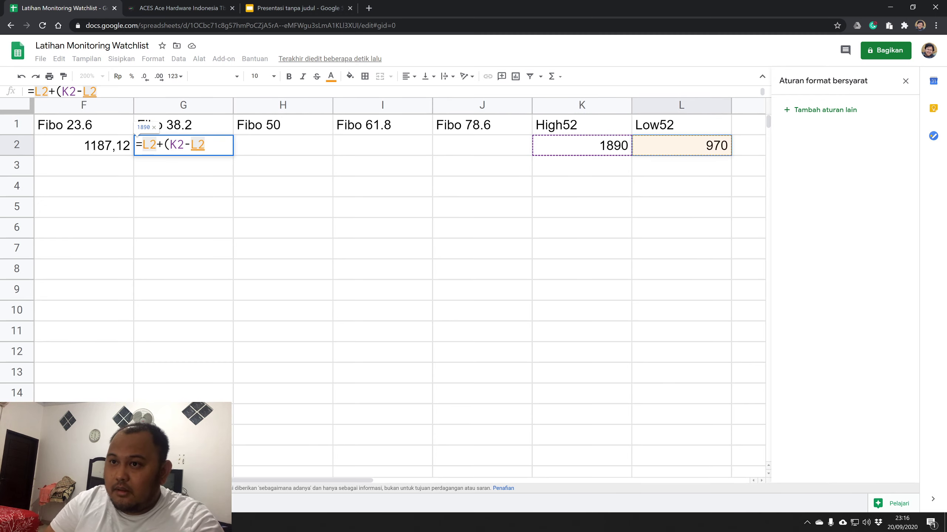
pyautogui.write(')*')
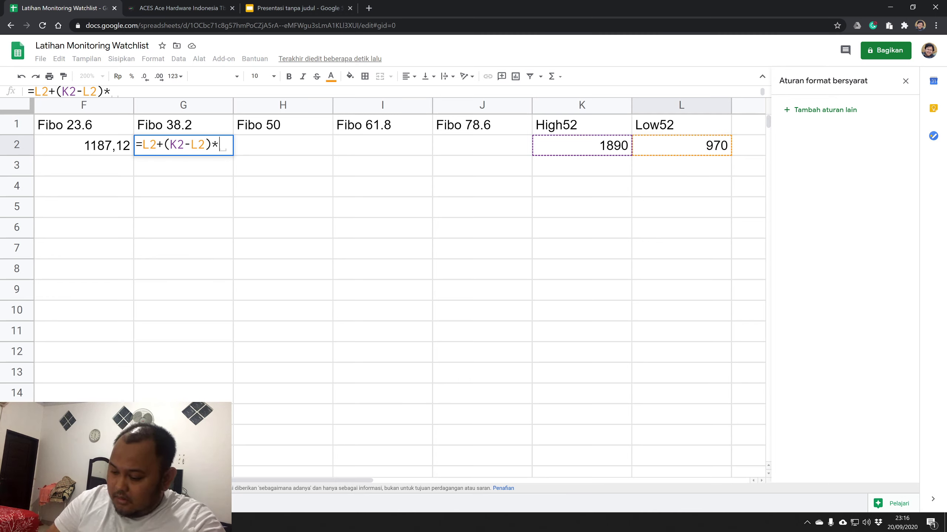
pyautogui.write('0,')
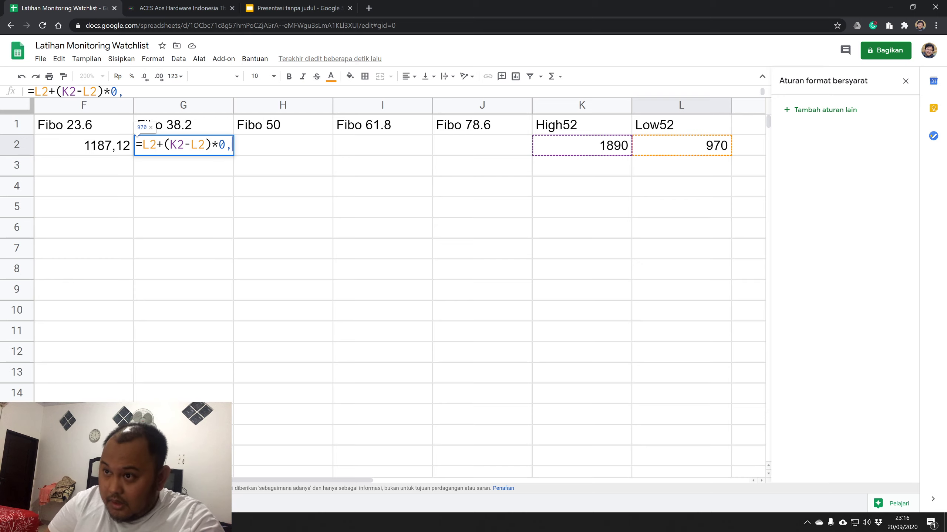
pyautogui.write('382')
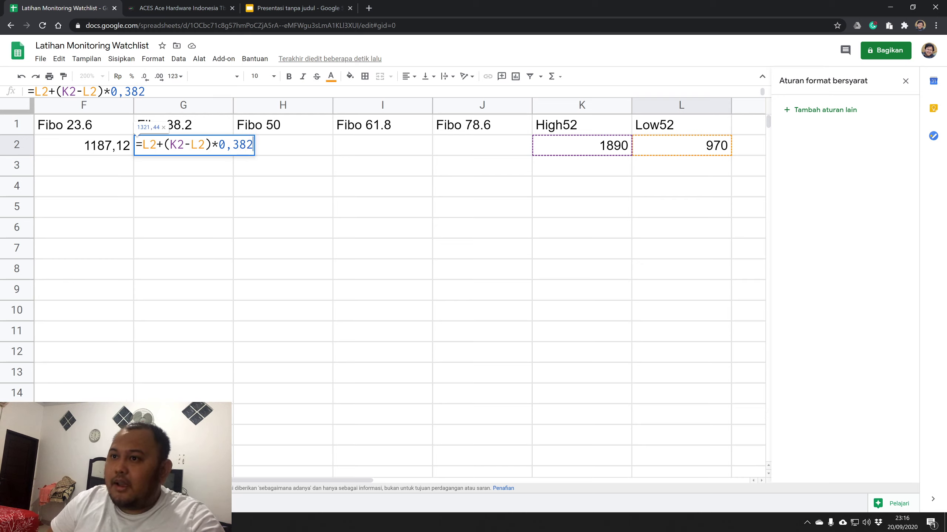
pyautogui.press('Return')
# Enter the formula =L2+(K2-L2)*0,5 in H2 under Fibo 50.
pyautogui.press('Up')
pyautogui.press('Right')
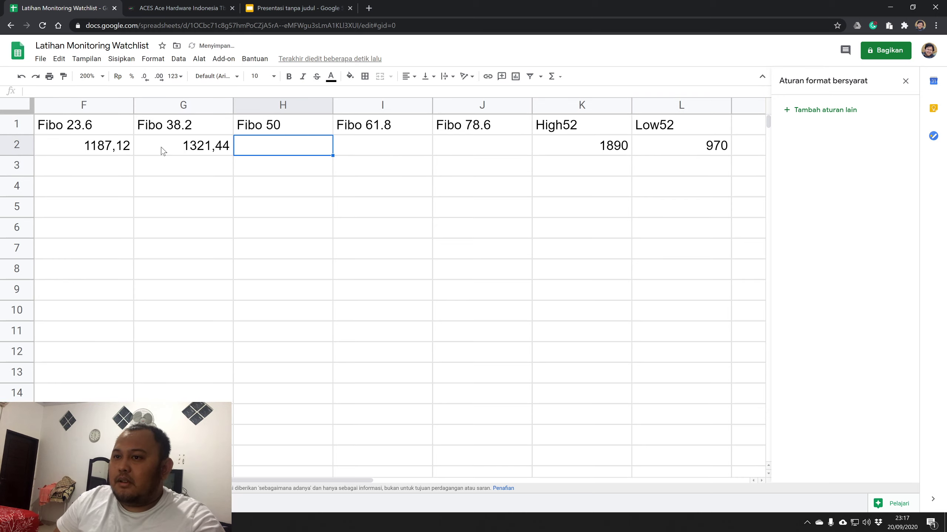
pyautogui.write('=')
pyautogui.press('Right')
pyautogui.press('Right')
pyautogui.press('Right')
pyautogui.press('Right')
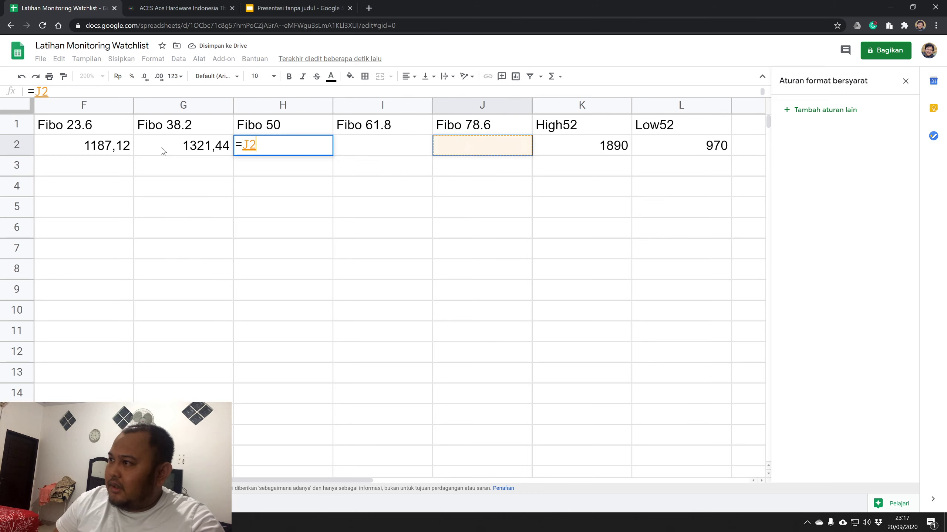
pyautogui.write('+(')
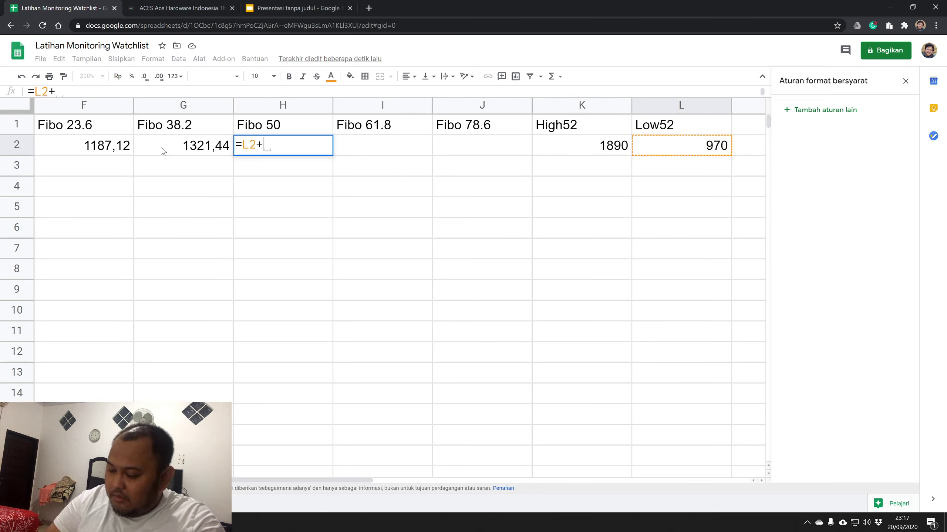
pyautogui.press('Right')
pyautogui.press('Right')
pyautogui.press('Right')
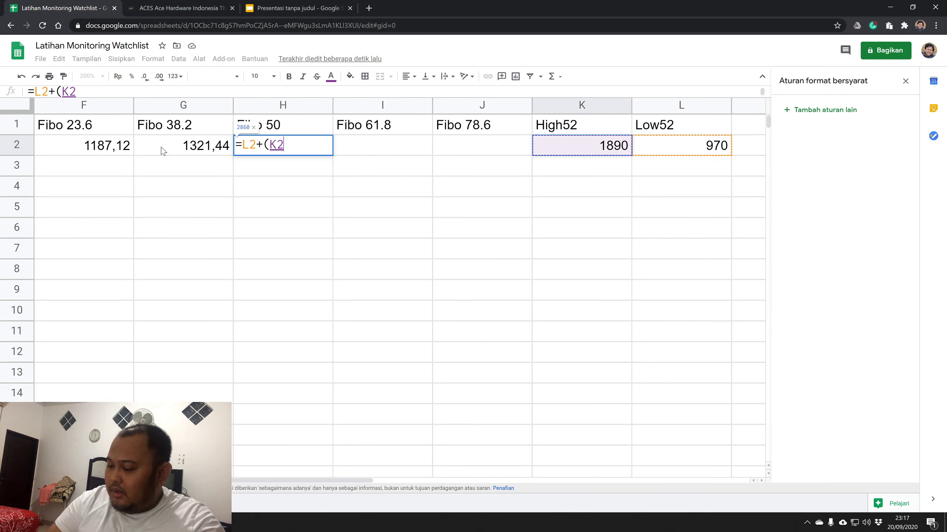
pyautogui.write('-')
pyautogui.press('Right')
pyautogui.press('Right')
pyautogui.press('Right')
pyautogui.press('Right')
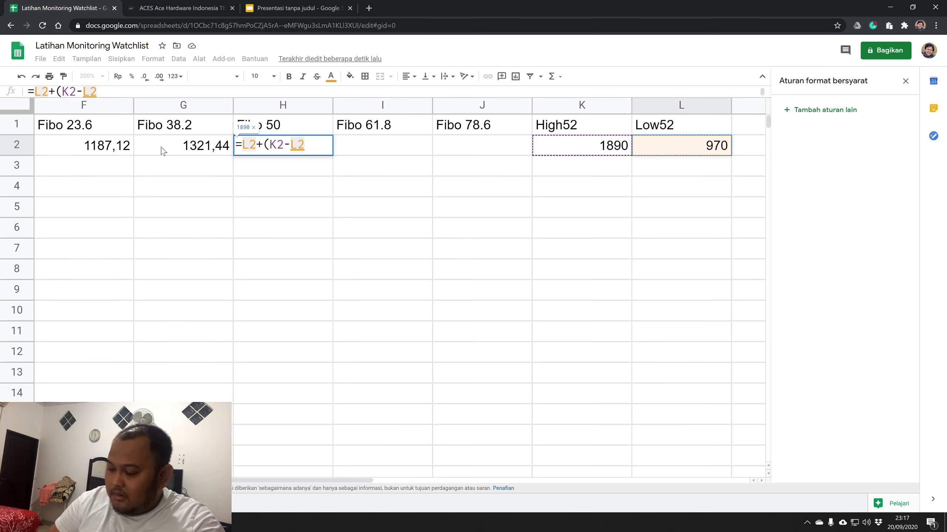
pyautogui.write(')')
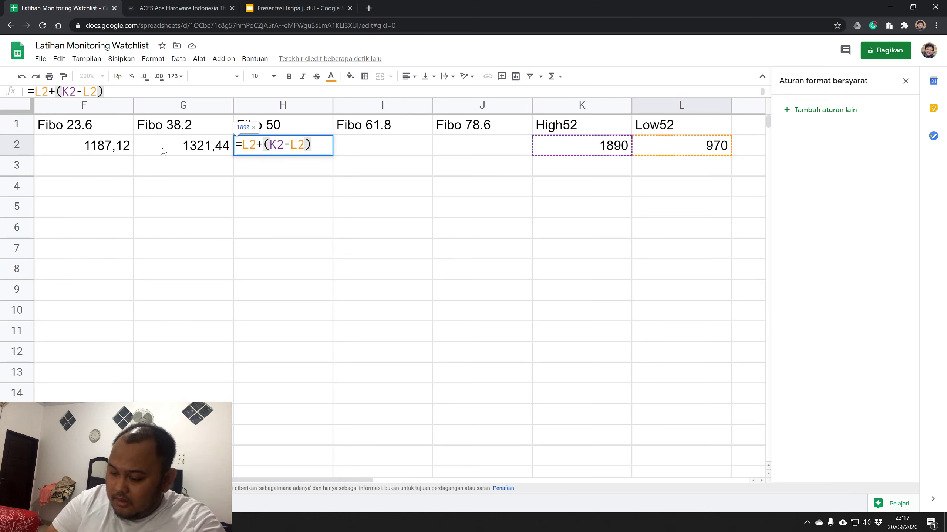
pyautogui.write('*0,5')
pyautogui.press('Return')
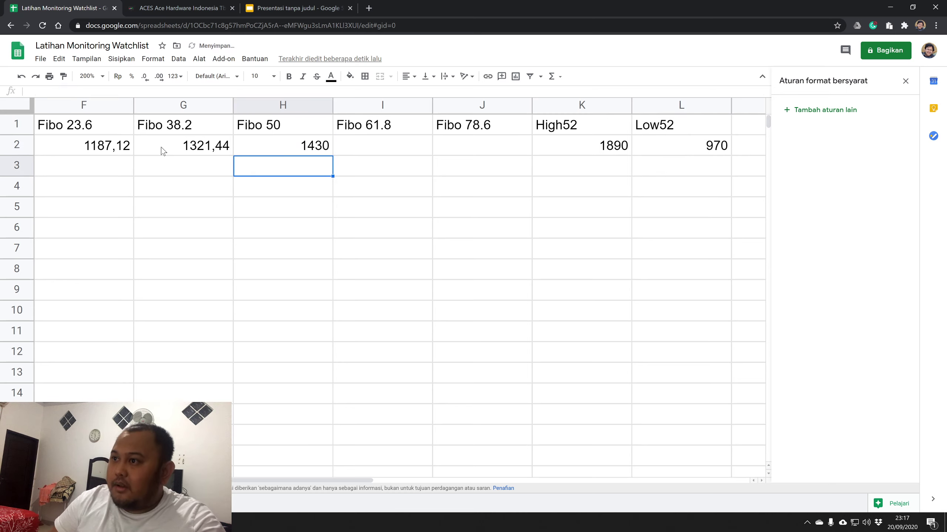
# Enter the formula =L2+(K2-L2)*0,618 in I2 under Fibo 61.8.
pyautogui.press('Up')
pyautogui.press('Right')
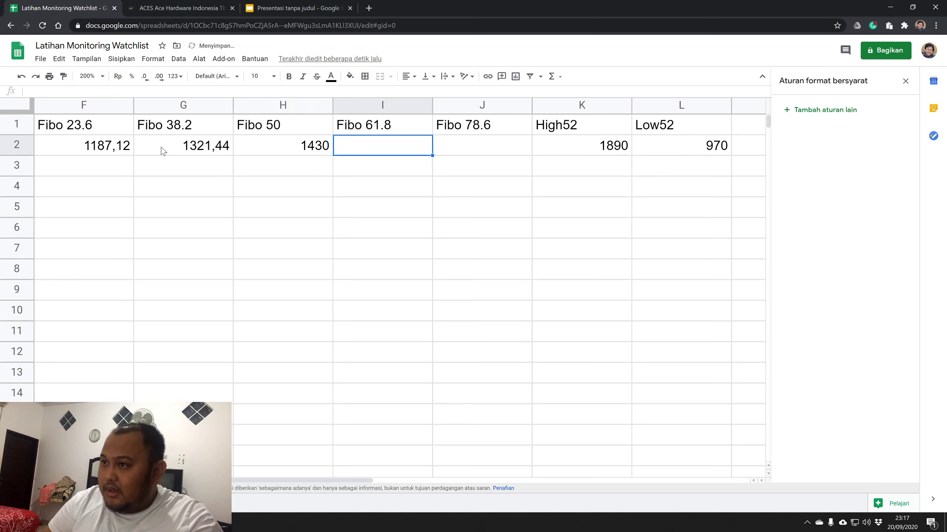
pyautogui.write('=')
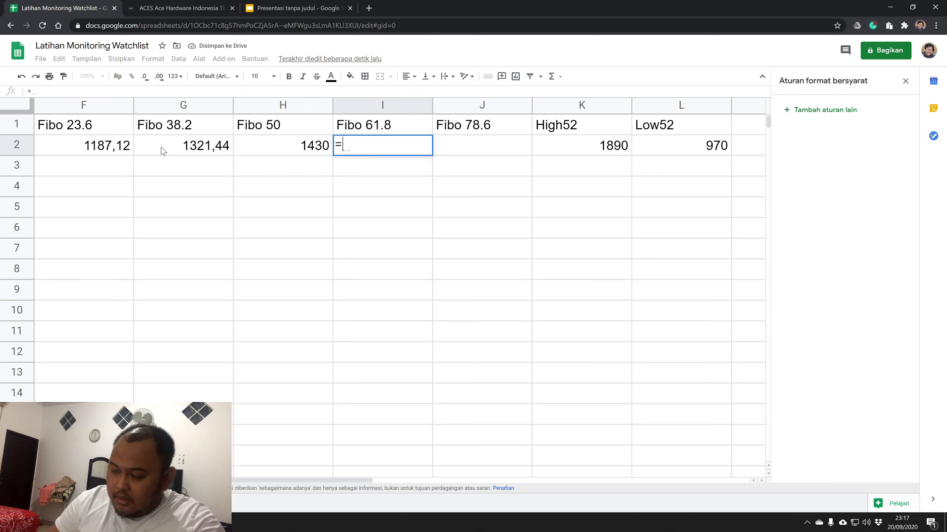
pyautogui.press('Right')
pyautogui.press('Right')
pyautogui.press('Right')
pyautogui.write('+')
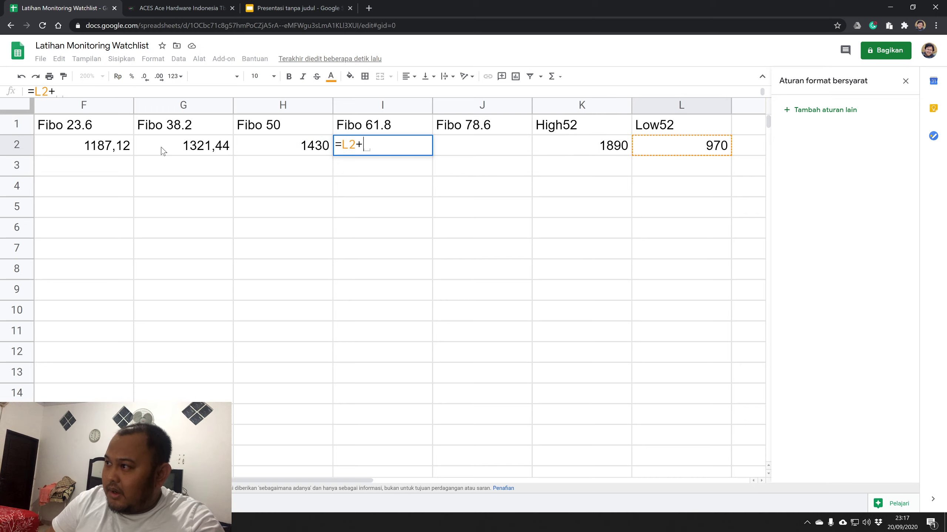
pyautogui.write('(')
pyautogui.press('Right')
pyautogui.press('Right')
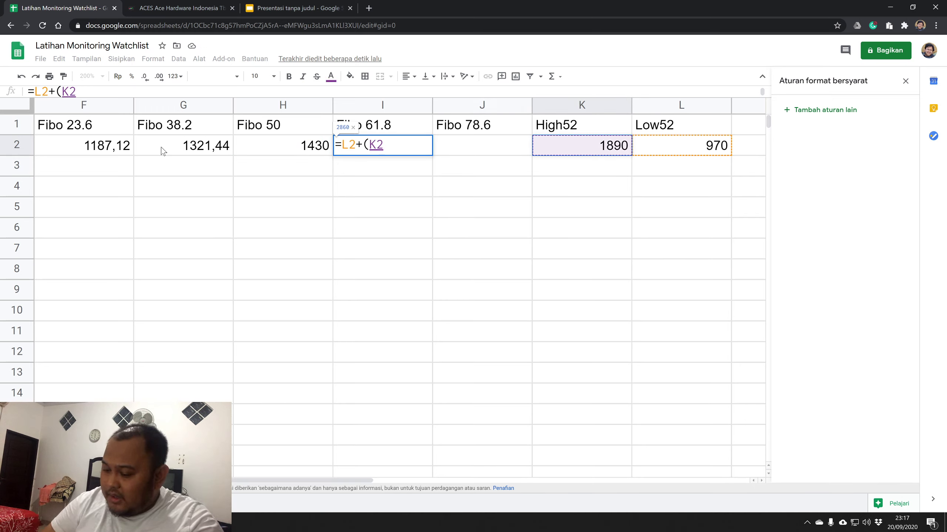
pyautogui.write('-')
pyautogui.press('Right')
pyautogui.press('Right')
pyautogui.press('Right')
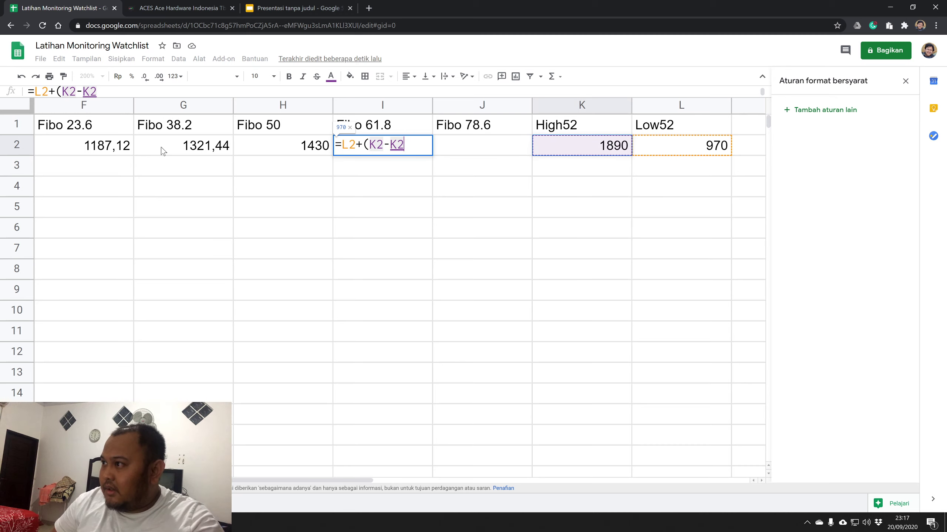
pyautogui.write(')')
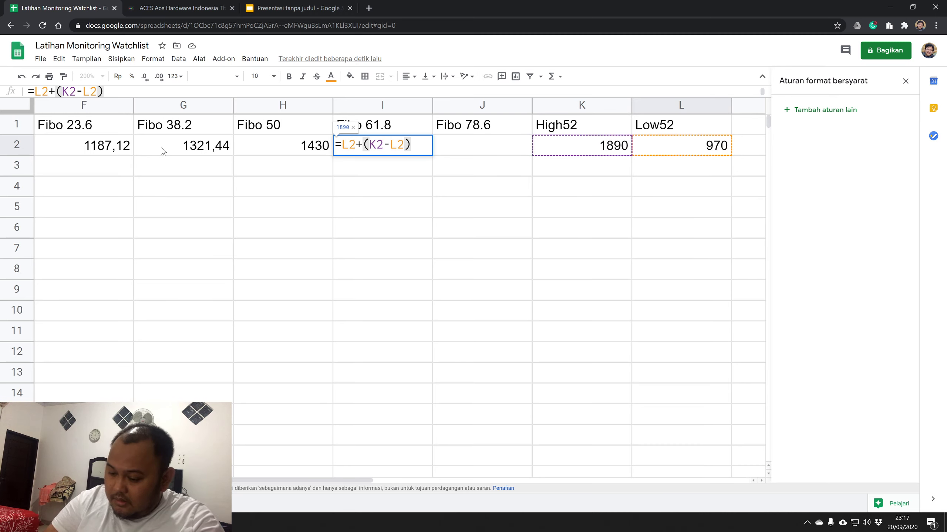
pyautogui.write('*0')
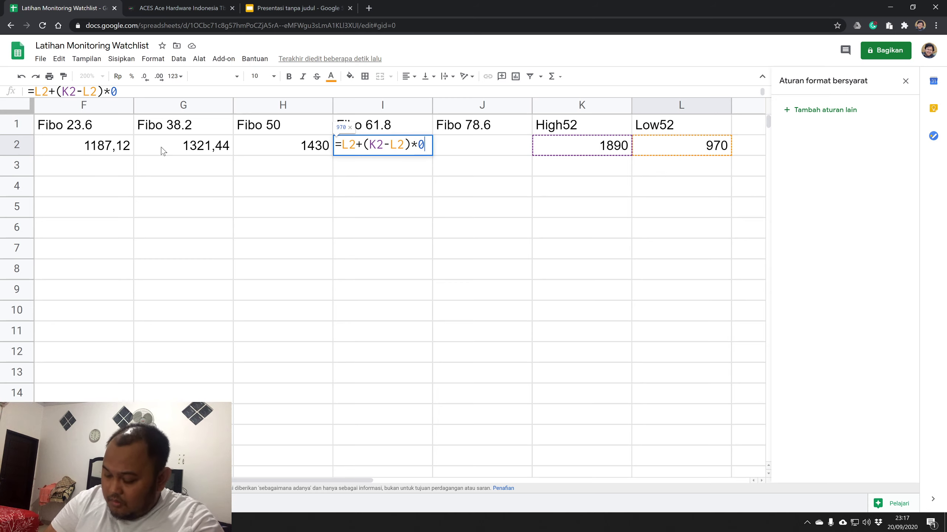
pyautogui.write(',618')
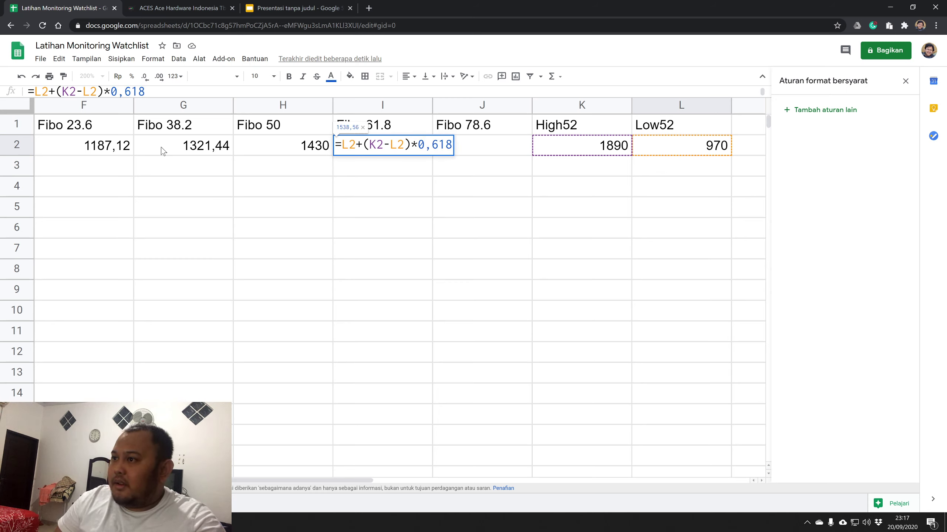
pyautogui.press('Return')
# Enter the formula =L2+(K2-L2)*0,786 in J2 under Fibo 78.6.
pyautogui.press('Right')
pyautogui.press('Up')
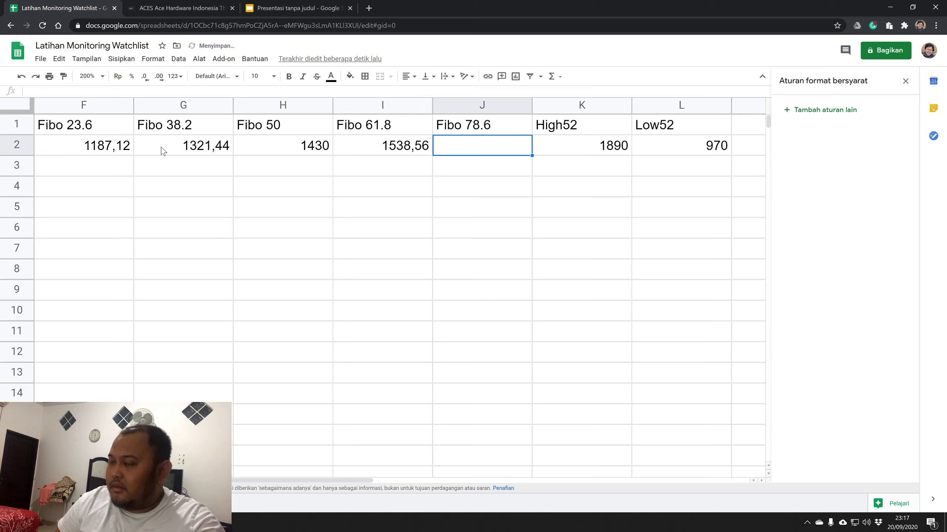
pyautogui.write('=L2')
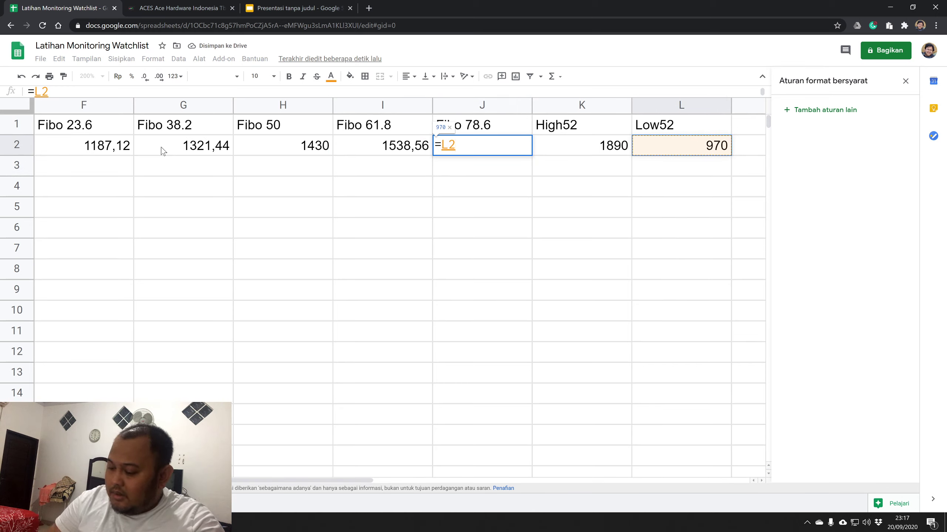
pyautogui.write('+(')
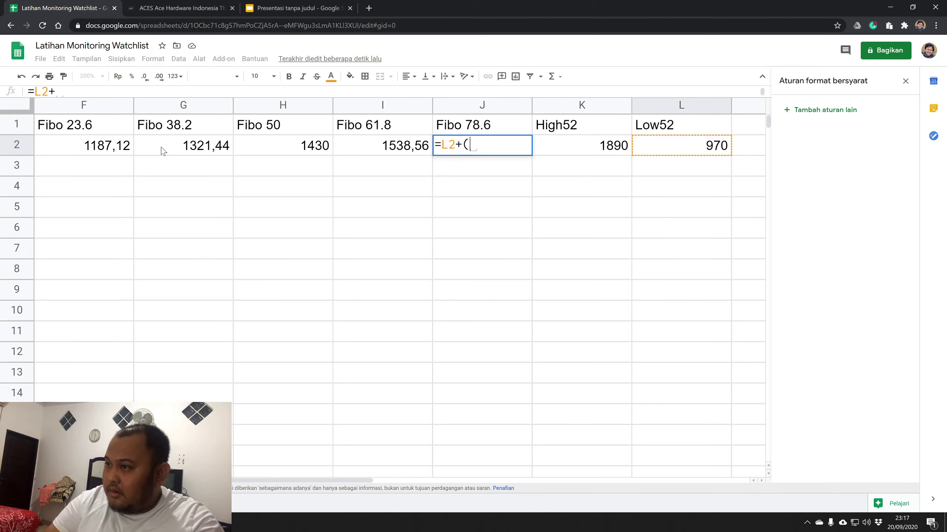
pyautogui.write('K2')
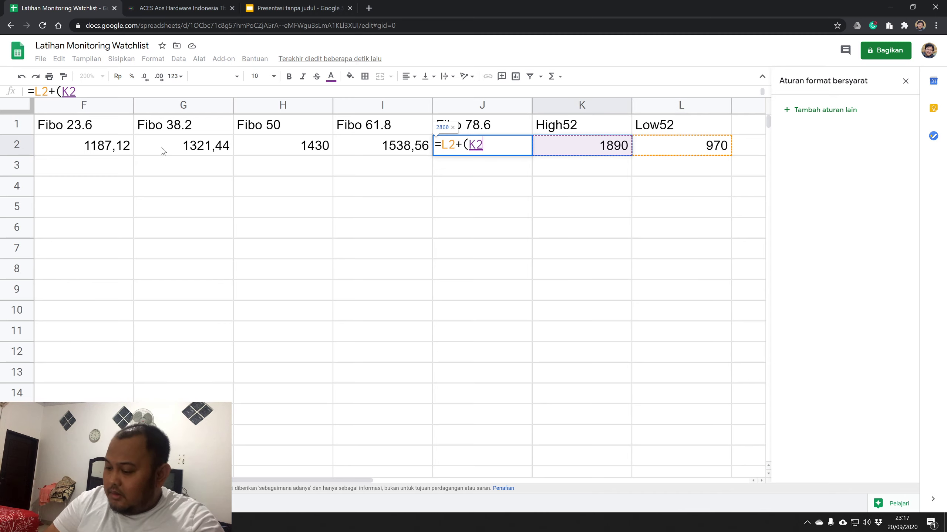
pyautogui.write('-L2')
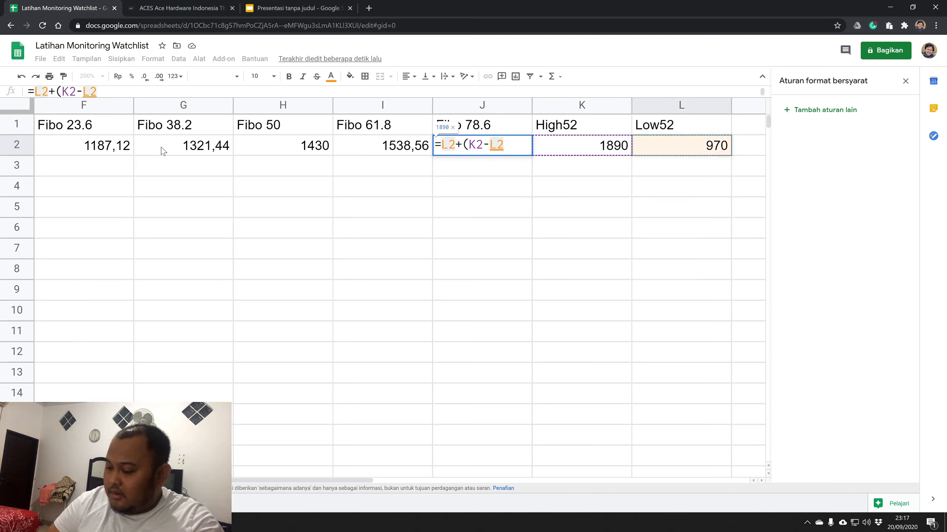
pyautogui.write(')*')
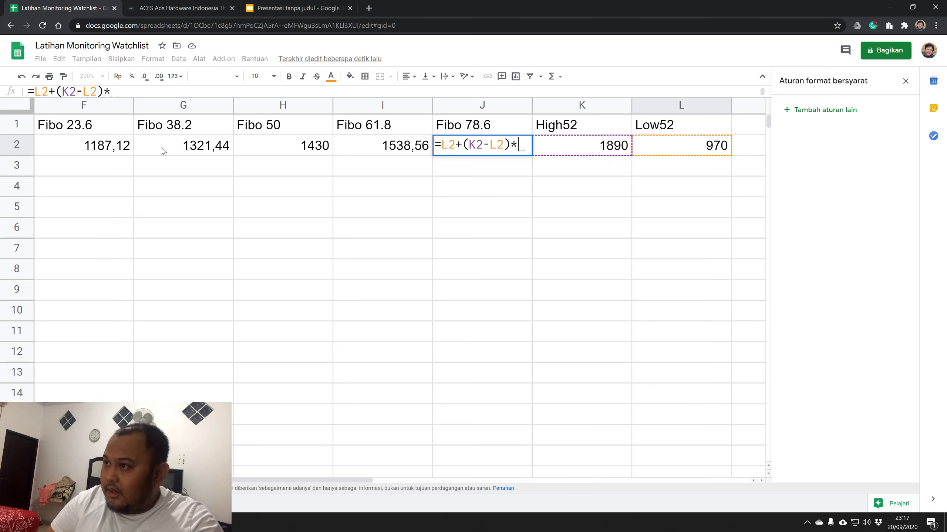
pyautogui.write('0,')
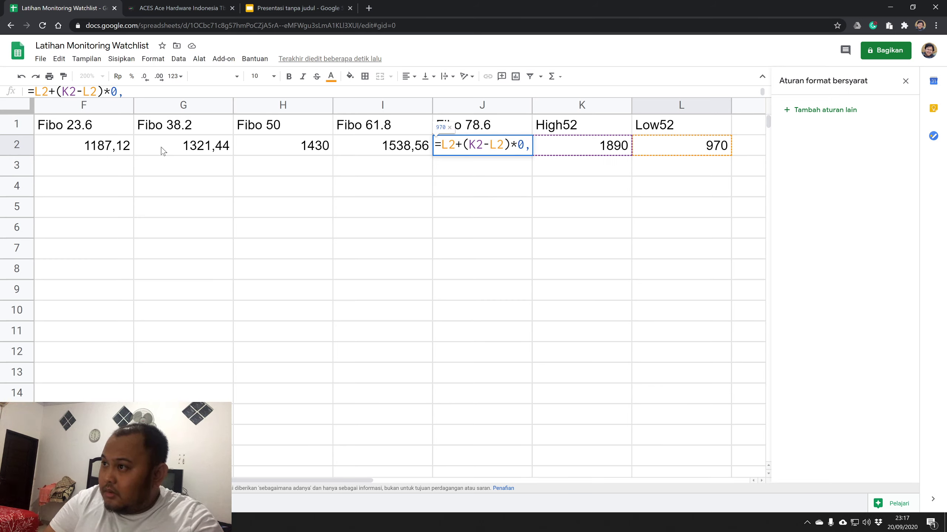
pyautogui.write('786')
pyautogui.press('Return')
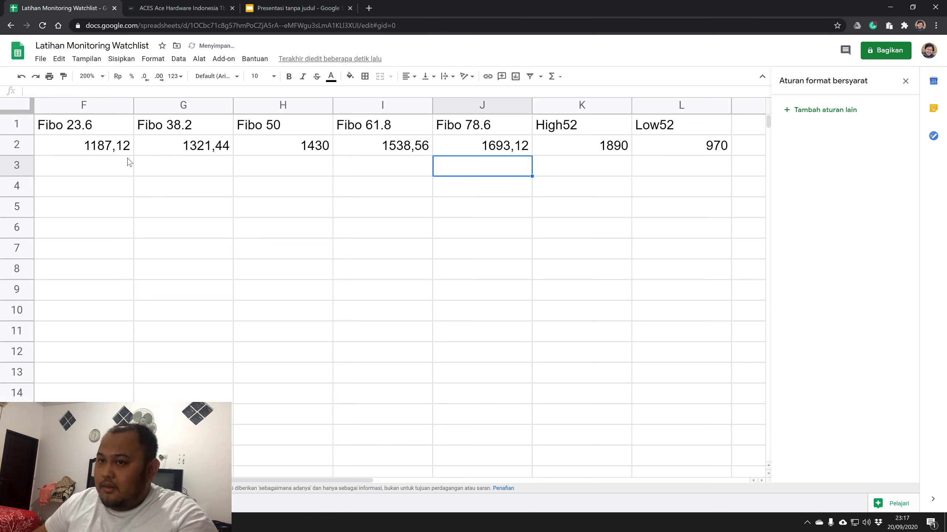
# Format the Fibonacci values in F2:J2 to show no decimal places, and return to the Support 2 column.
pyautogui.press('Up')
pyautogui.hotkey('shift', 'Left')
pyautogui.hotkey('shift', 'Left')
pyautogui.hotkey('shift', 'Left')
pyautogui.hotkey('shift', 'Left')
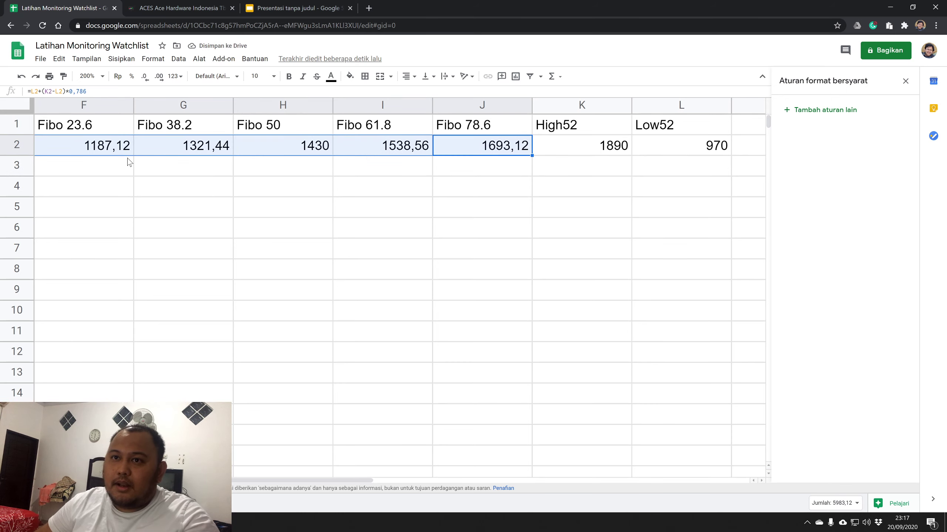
pyautogui.click(145, 78)
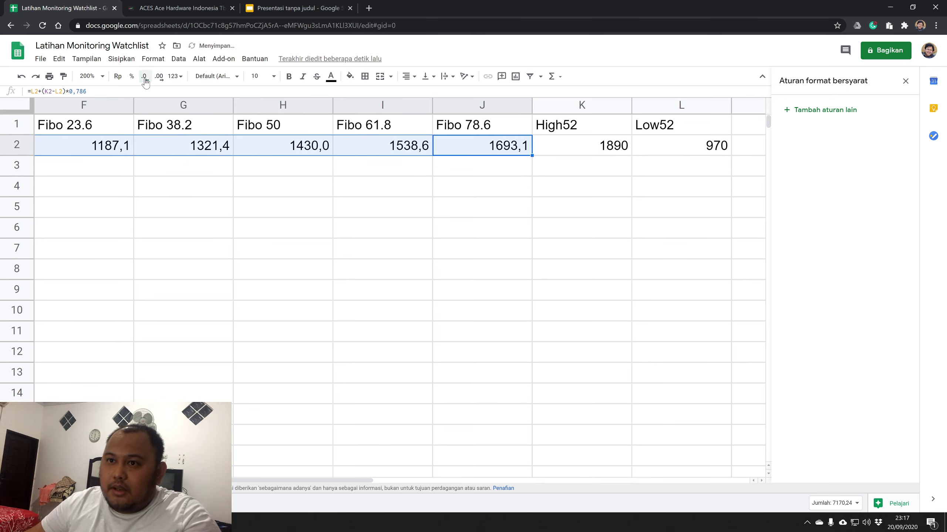
pyautogui.click(145, 79)
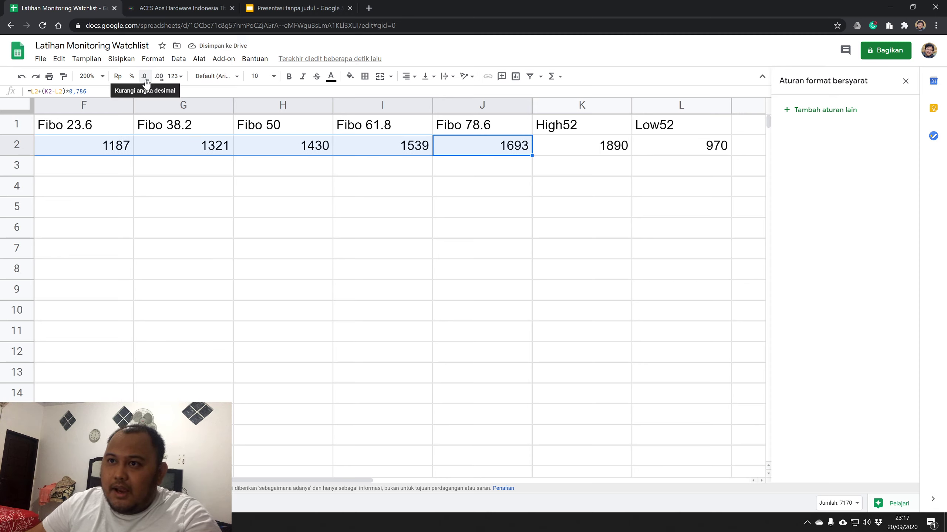
pyautogui.click(152, 240)
pyautogui.press('Left')
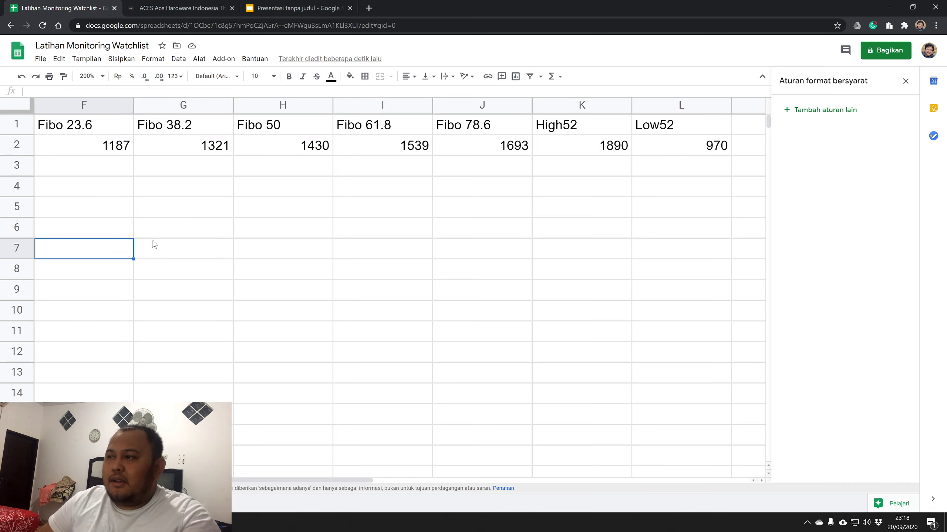
pyautogui.press('Left')
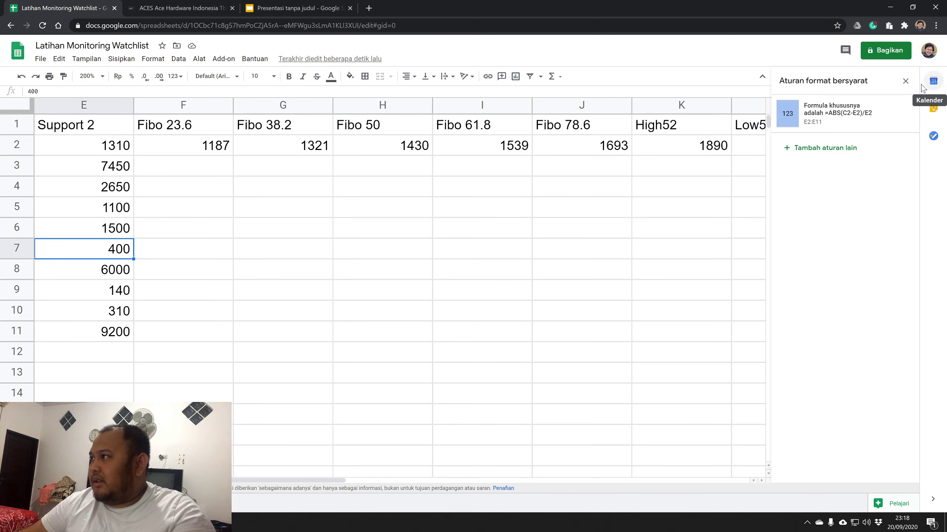
# Close the conditional formatting rules and set the sheet zoom to 150%.
pyautogui.click(905, 81)
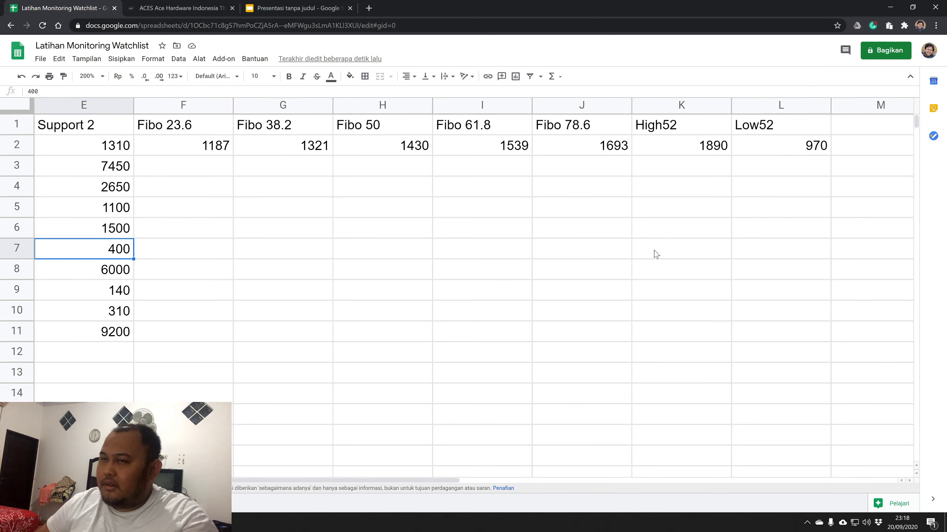
pyautogui.click(103, 78)
pyautogui.click(93, 175)
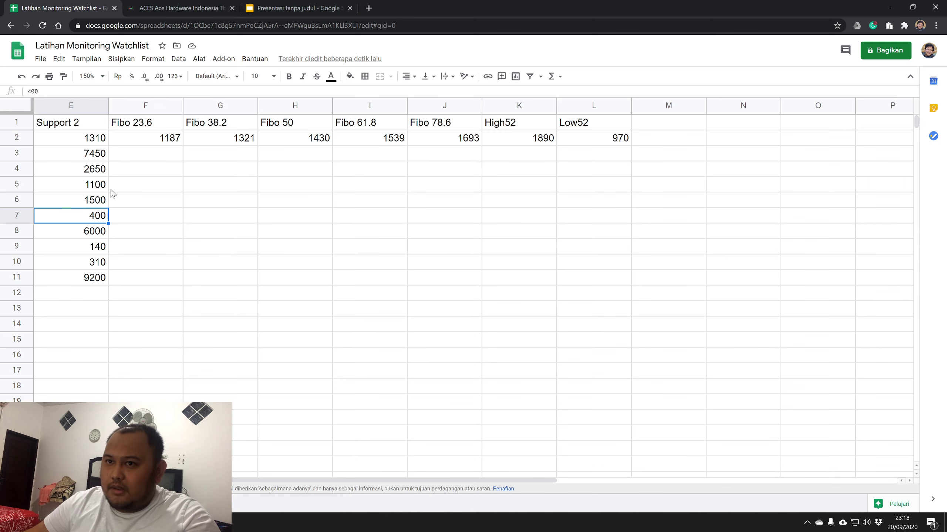
# Fill the Fibonacci, High52 and Low52 formulas from F2:L2 down through row 11 for all stocks.
pyautogui.click(238, 232)
pyautogui.press('Left')
pyautogui.press('Left')
pyautogui.press('Left')
pyautogui.press('Left')
pyautogui.press('Left')
pyautogui.press('Left')
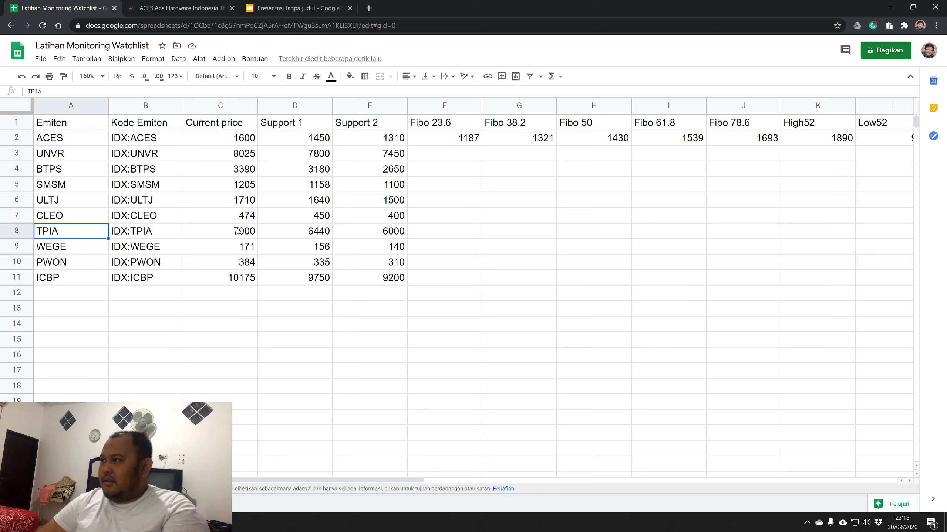
pyautogui.press('Up')
pyautogui.press('Up')
pyautogui.press('Up')
pyautogui.press('Up')
pyautogui.press('Up')
pyautogui.press('Up')
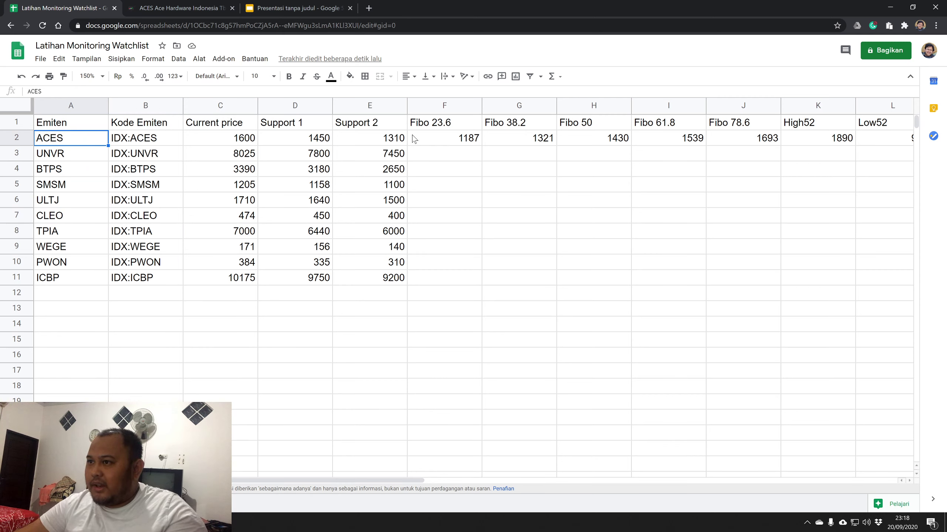
pyautogui.moveTo(419, 142); pyautogui.dragTo(768, 148)
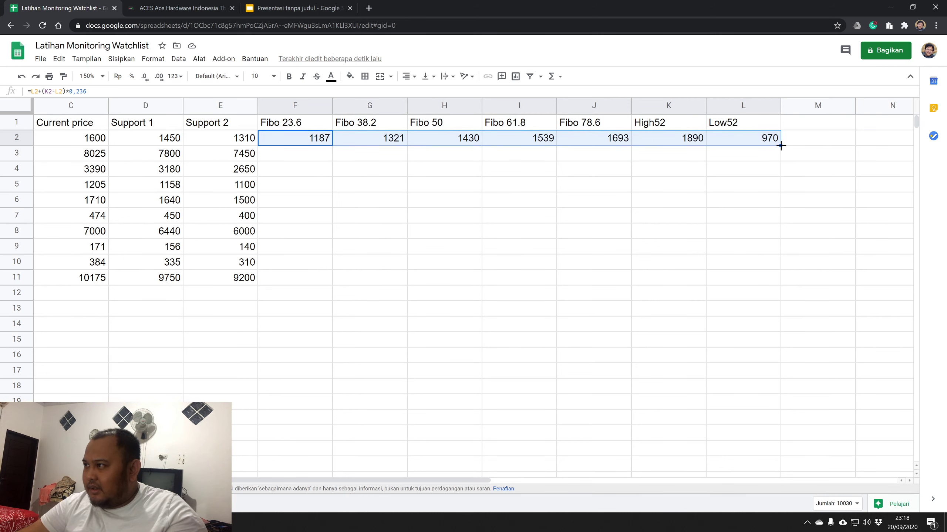
pyautogui.moveTo(781, 146); pyautogui.dragTo(782, 273)
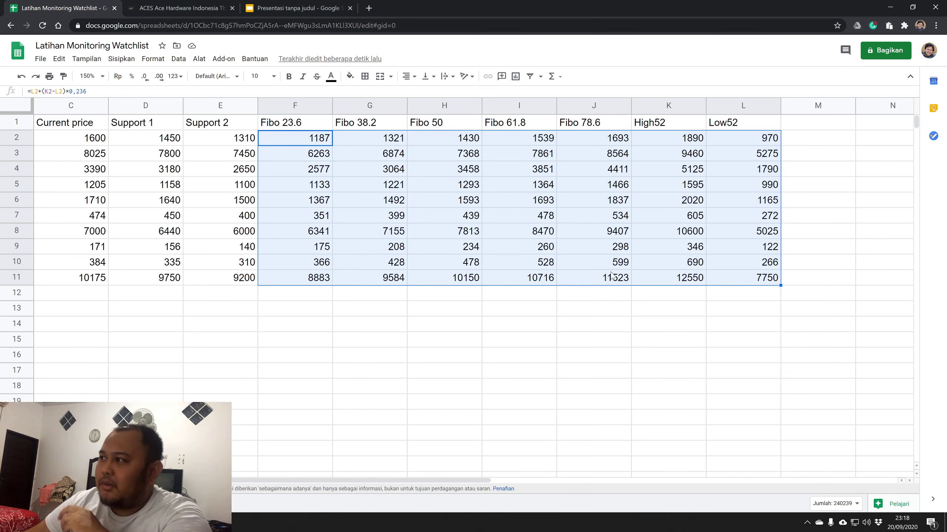
pyautogui.click(638, 302)
pyautogui.click(397, 295)
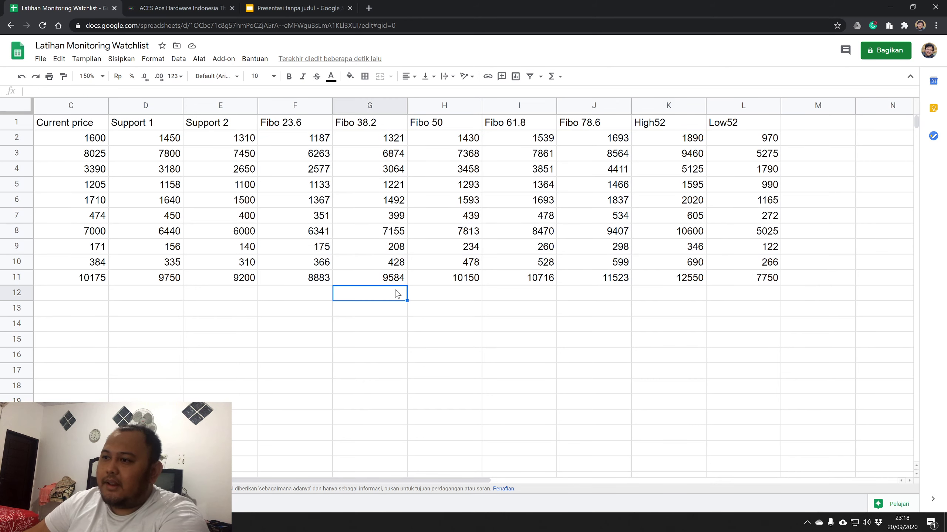
# Review the filled watchlist from the stock names across the price, support and Fibonacci columns.
pyautogui.press('Left')
pyautogui.press('Left')
pyautogui.press('Left')
pyautogui.press('Left')
pyautogui.press('Left')
pyautogui.press('Left')
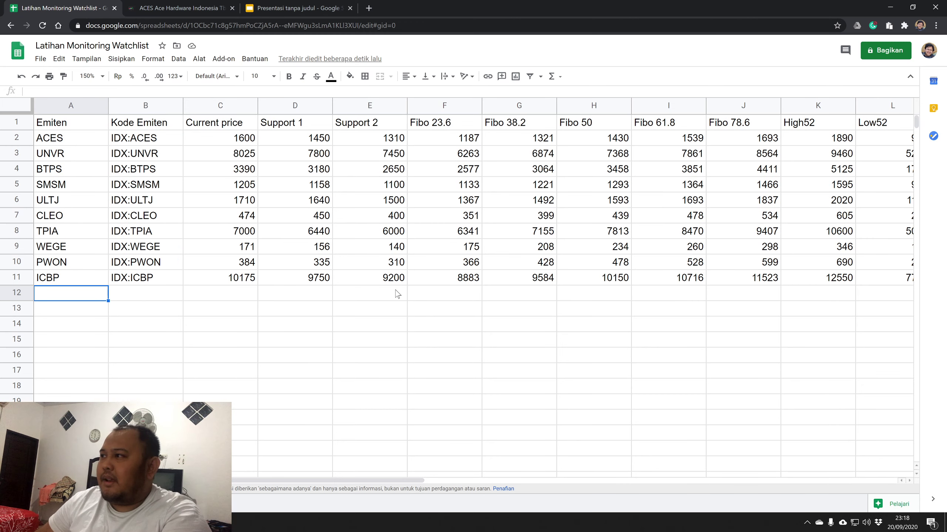
pyautogui.press('Right')
pyautogui.press('Right')
pyautogui.press('Right')
pyautogui.press('Right')
pyautogui.press('Right')
pyautogui.press('Right')
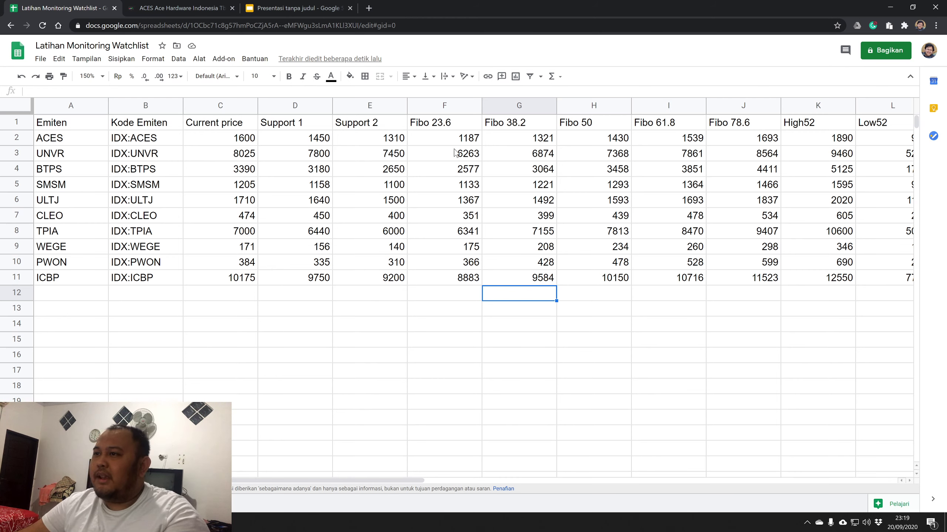
# Start a conditional formatting rule for the Fibonacci values in F2:J11 with a custom formula as its condition.
pyautogui.moveTo(441, 136); pyautogui.dragTo(588, 221)
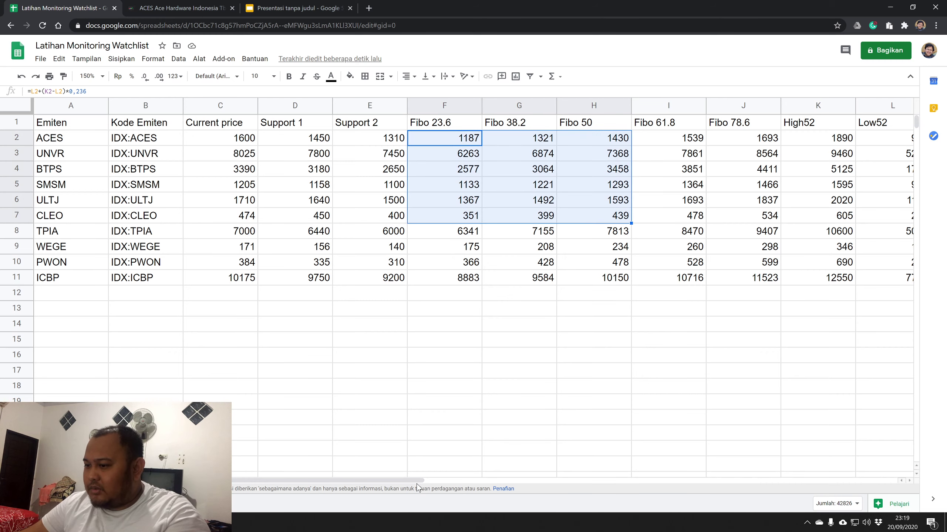
pyautogui.moveTo(417, 480); pyautogui.dragTo(481, 478)
pyautogui.click(581, 294)
pyautogui.moveTo(359, 140); pyautogui.dragTo(658, 280)
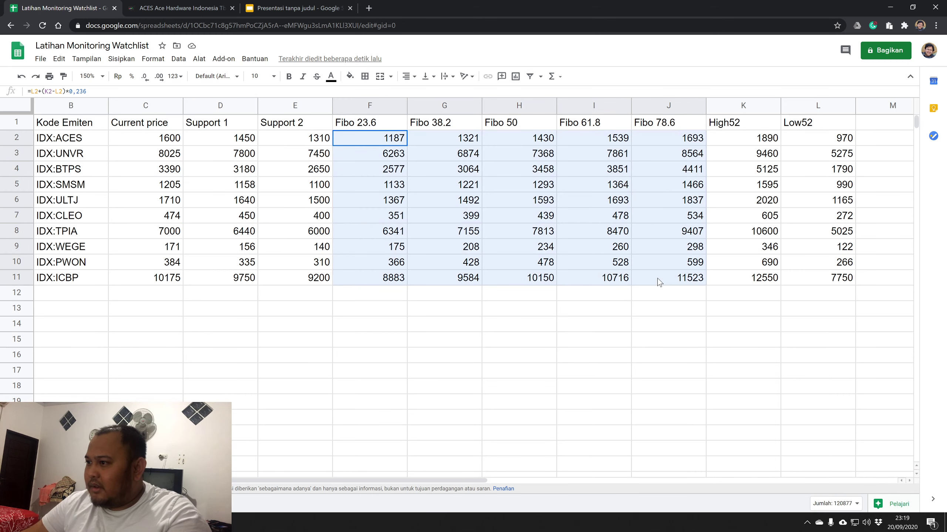
pyautogui.rightClick(479, 209)
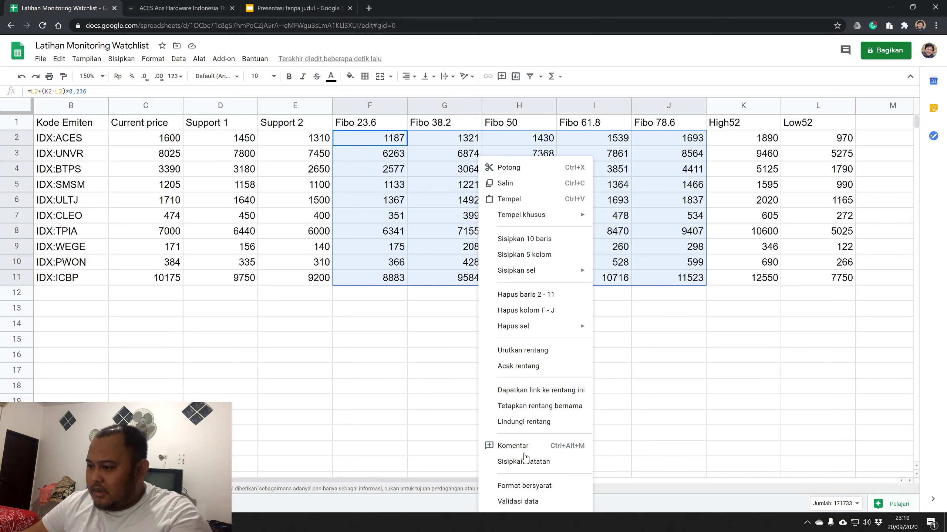
pyautogui.click(531, 486)
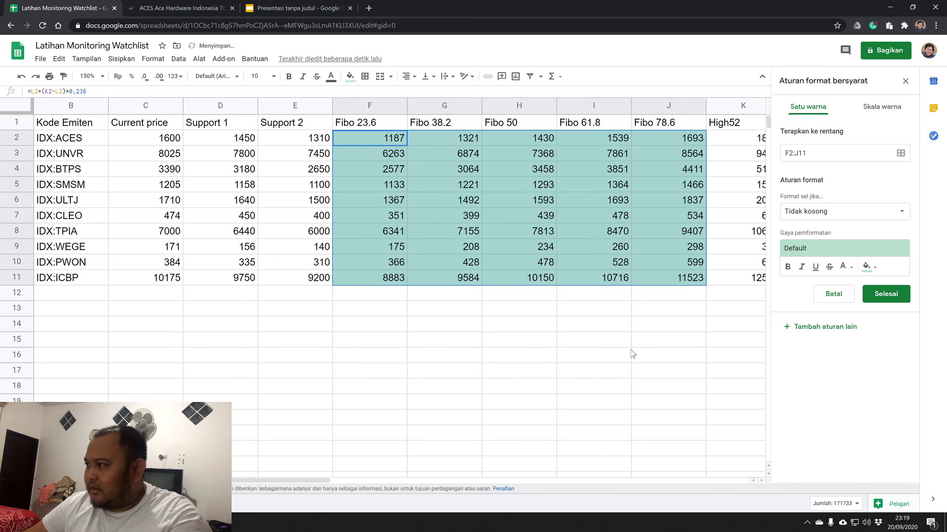
pyautogui.click(833, 215)
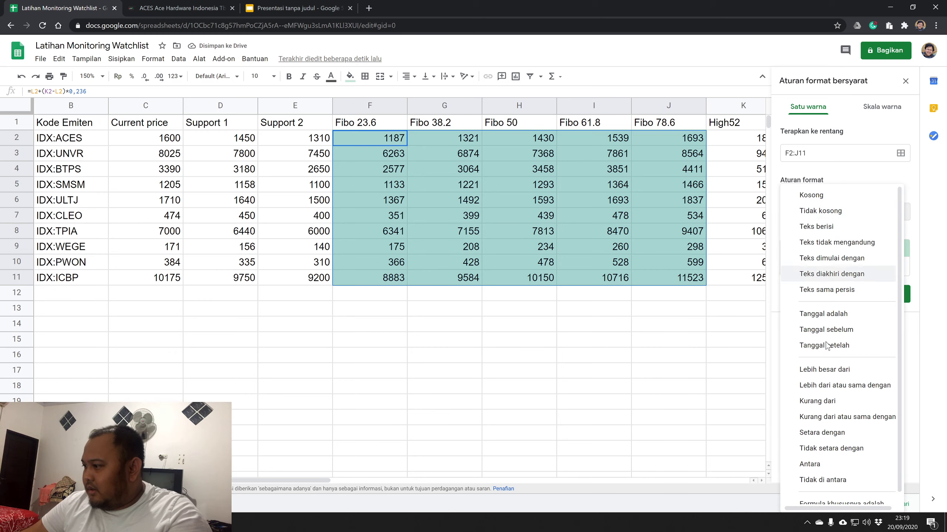
pyautogui.scroll(-1, 841, 465)
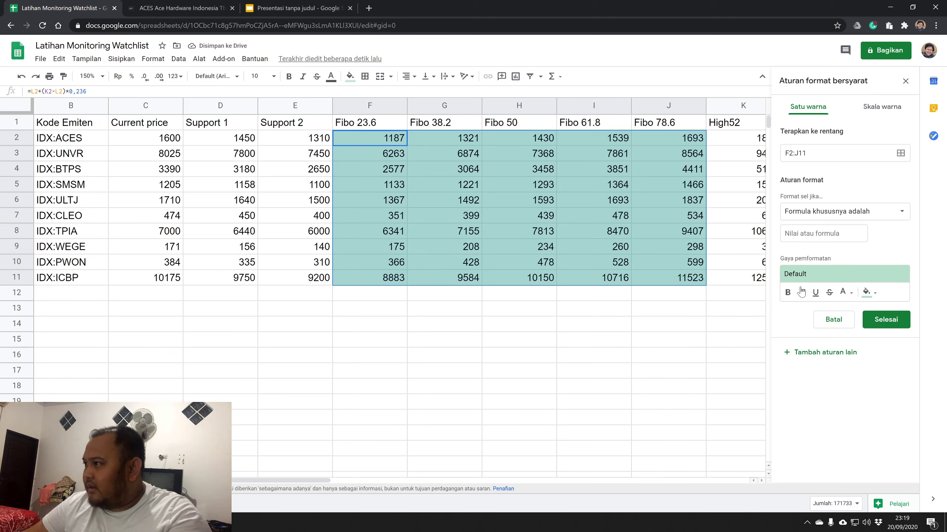
# Enter =ABS(C2-F2)/F2 < 0,02 as the custom formula of the F2:J11 rule.
pyautogui.click(807, 233)
pyautogui.write('=')
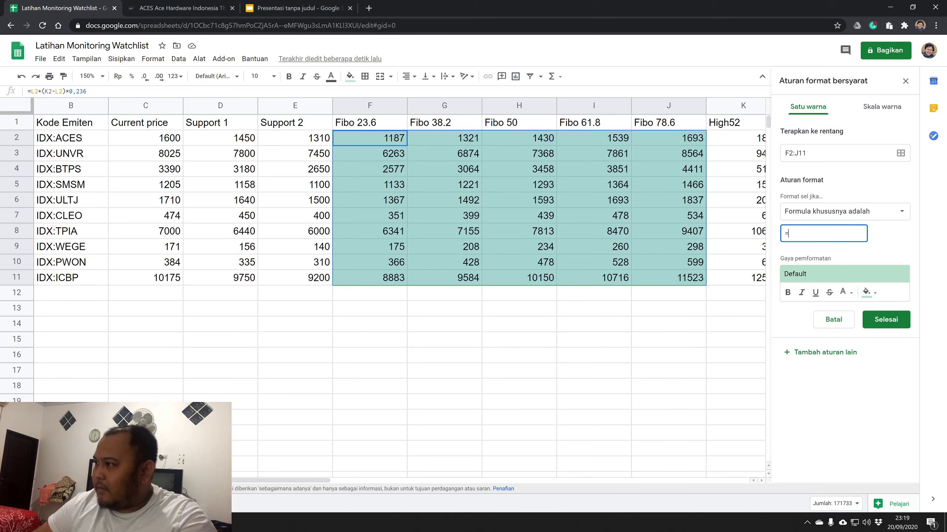
pyautogui.write('ABS(')
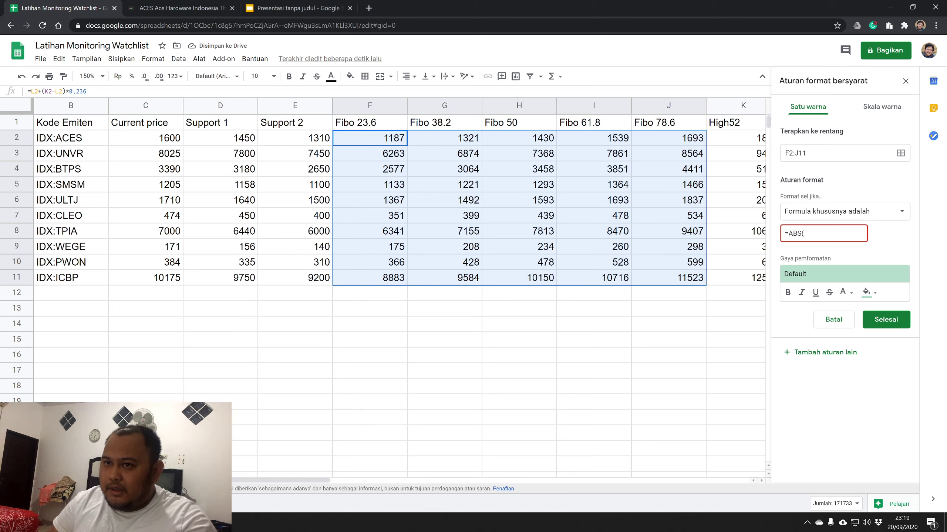
pyautogui.write('c2')
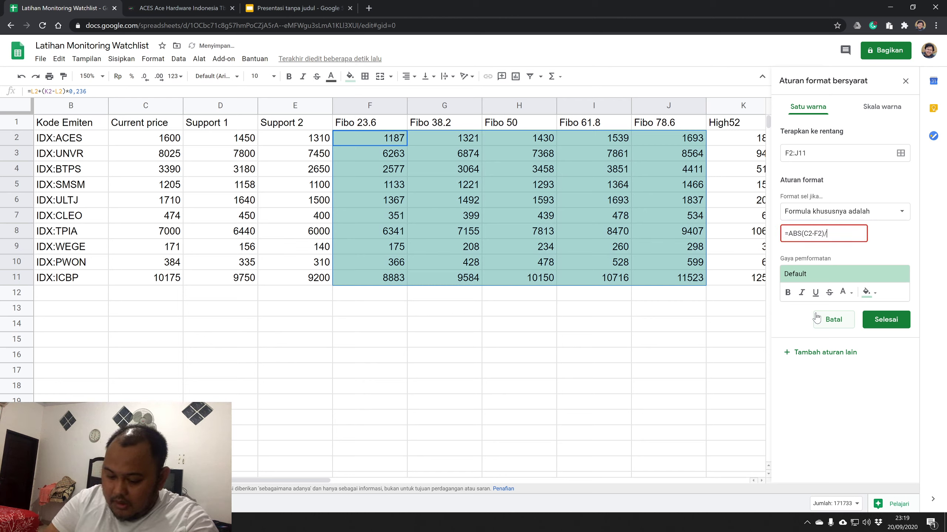
pyautogui.write('F2')
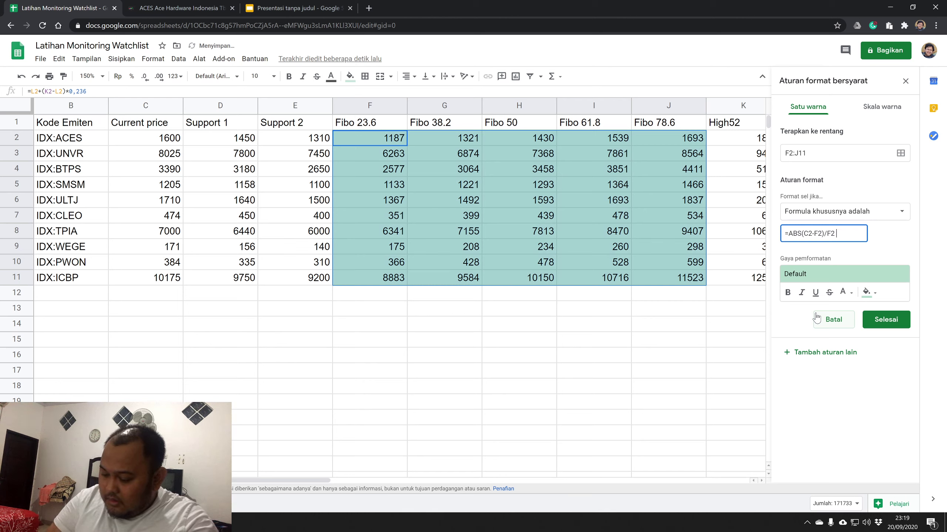
pyautogui.write(' < 0,02')
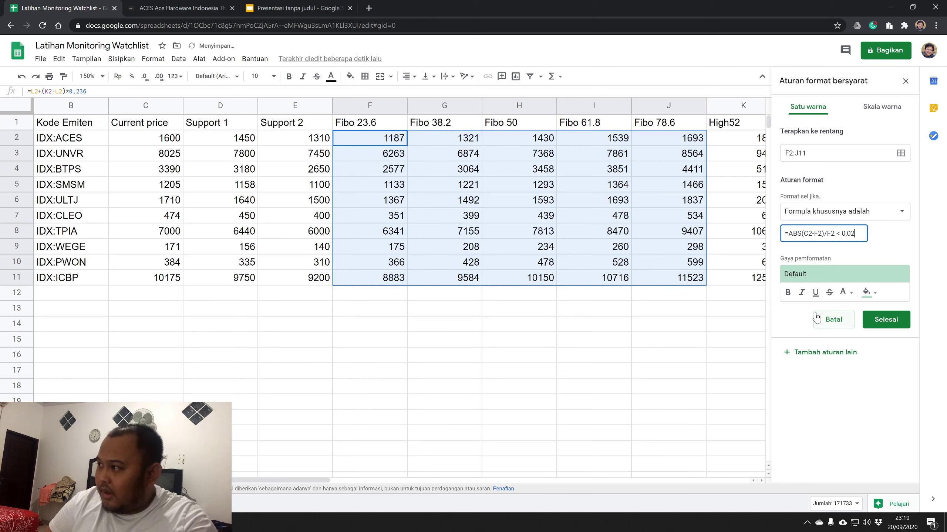
# Give the rule's matching cells a light blue fill and save the rule.
pyautogui.click(873, 296)
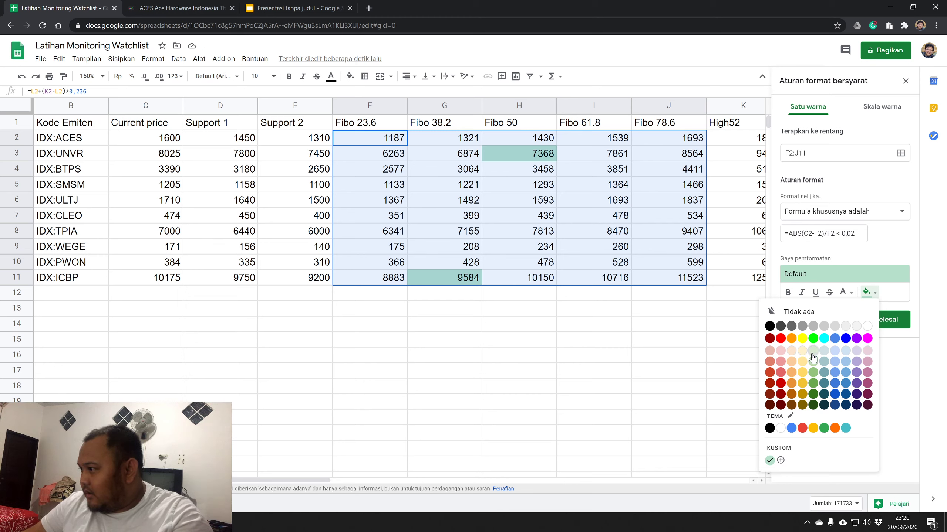
pyautogui.click(844, 361)
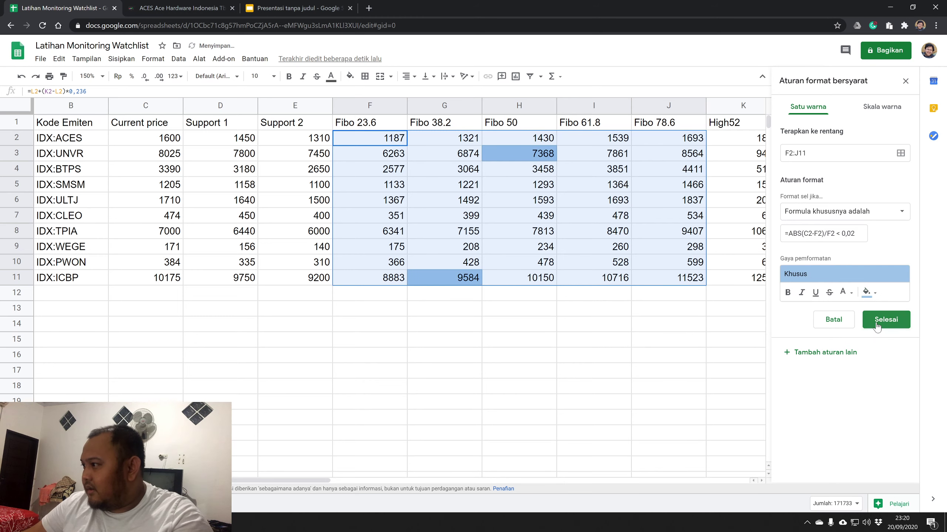
pyautogui.click(894, 320)
pyautogui.click(637, 344)
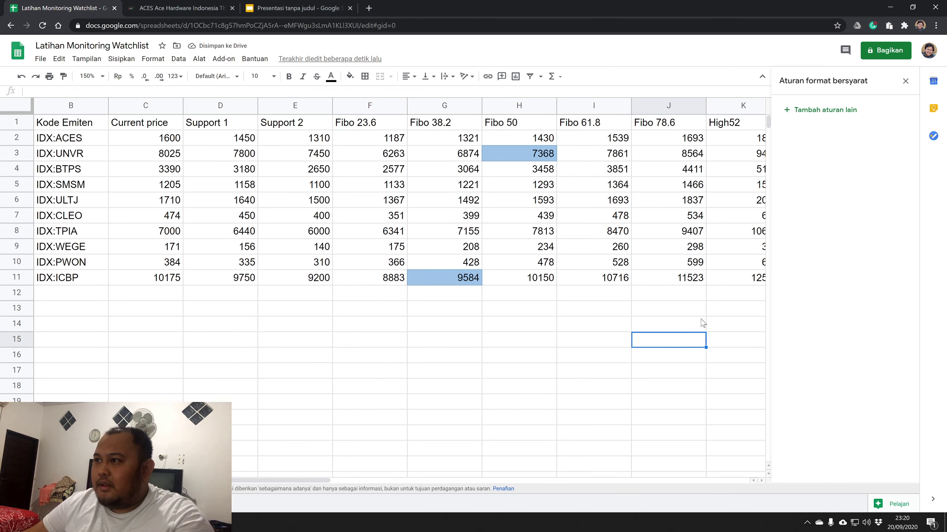
pyautogui.click(627, 299)
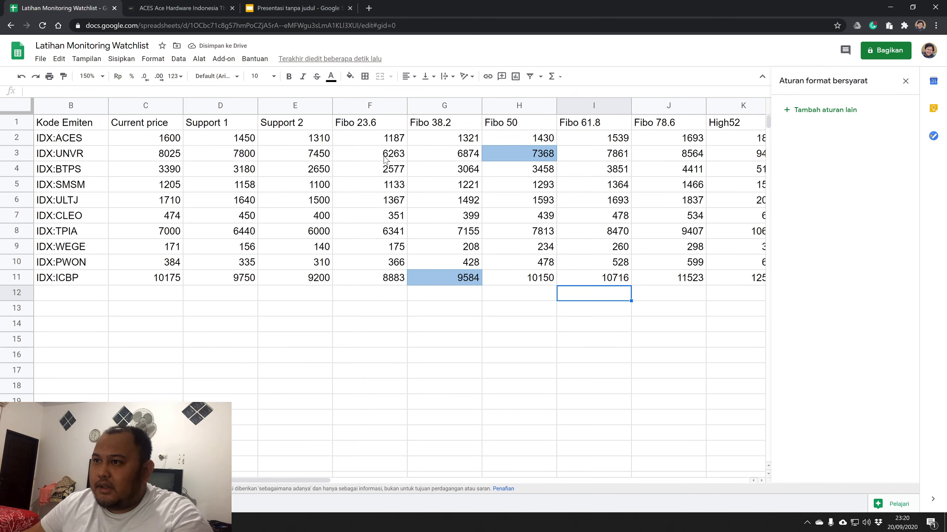
# Check the rule on the Fibonacci cells, select G2:G11, and change the rule's formula to =ABS(C2-G2)/G2 < 0,02.
pyautogui.click(356, 157)
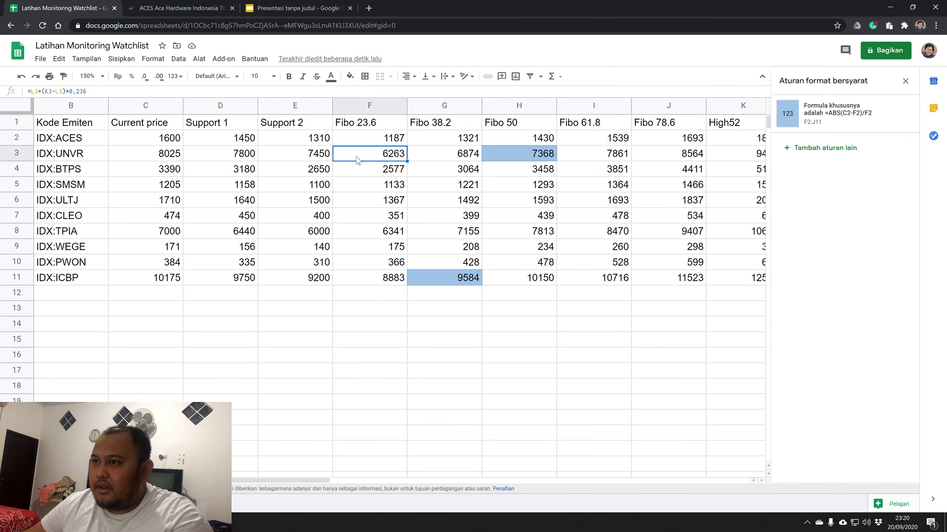
pyautogui.click(361, 201)
pyautogui.click(440, 186)
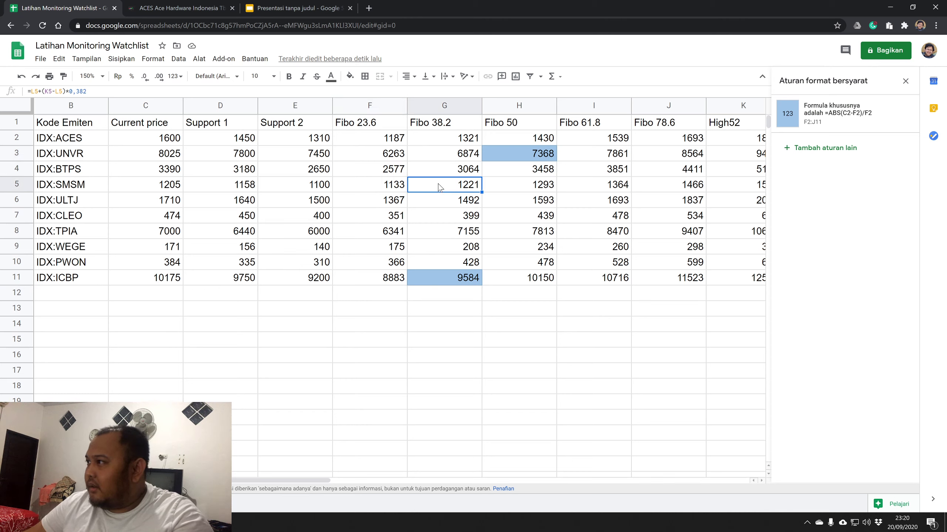
pyautogui.click(438, 154)
pyautogui.click(441, 142)
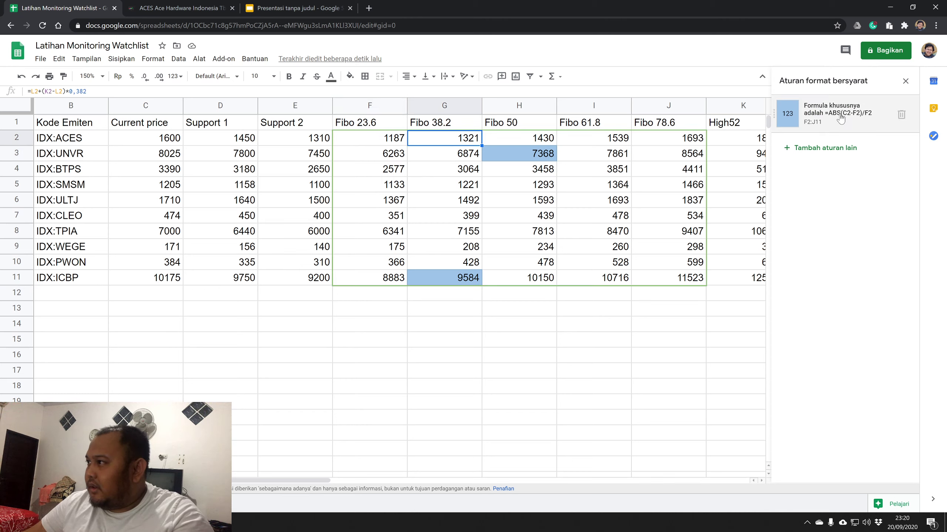
pyautogui.keyDown('shift'); pyautogui.click(462, 277); pyautogui.keyUp('shift')
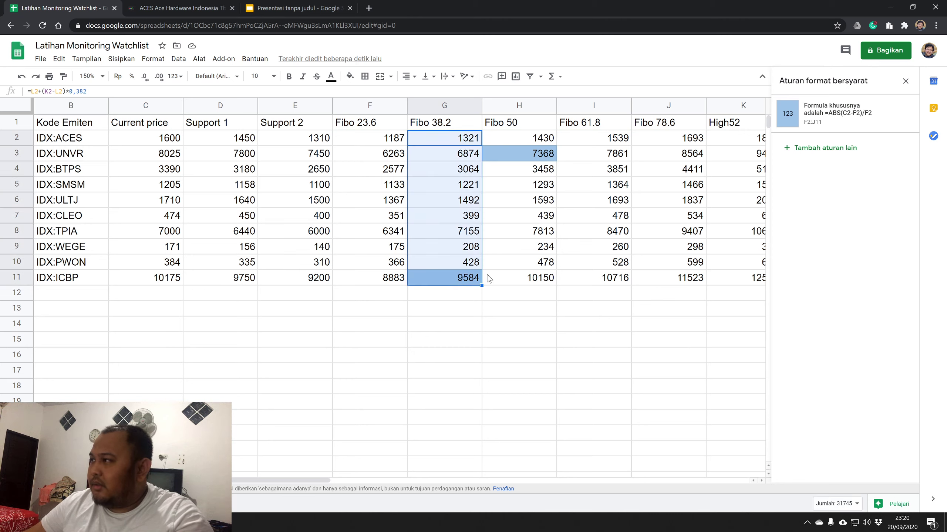
pyautogui.click(843, 117)
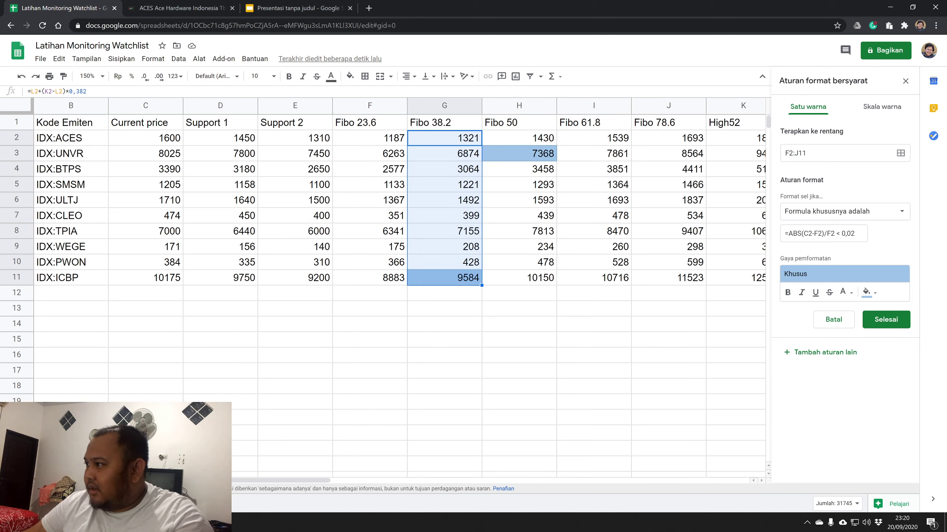
pyautogui.click(818, 234)
pyautogui.moveTo(817, 233); pyautogui.dragTo(822, 234)
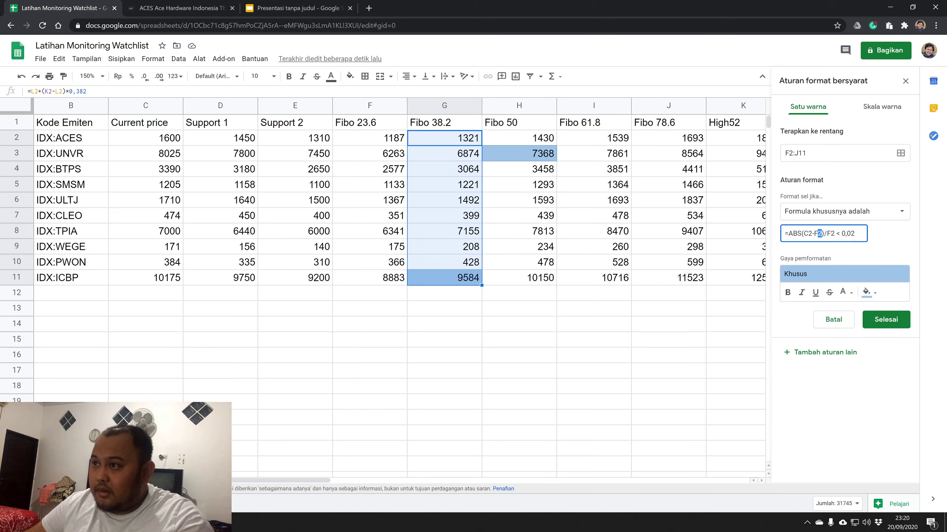
pyautogui.click(816, 233)
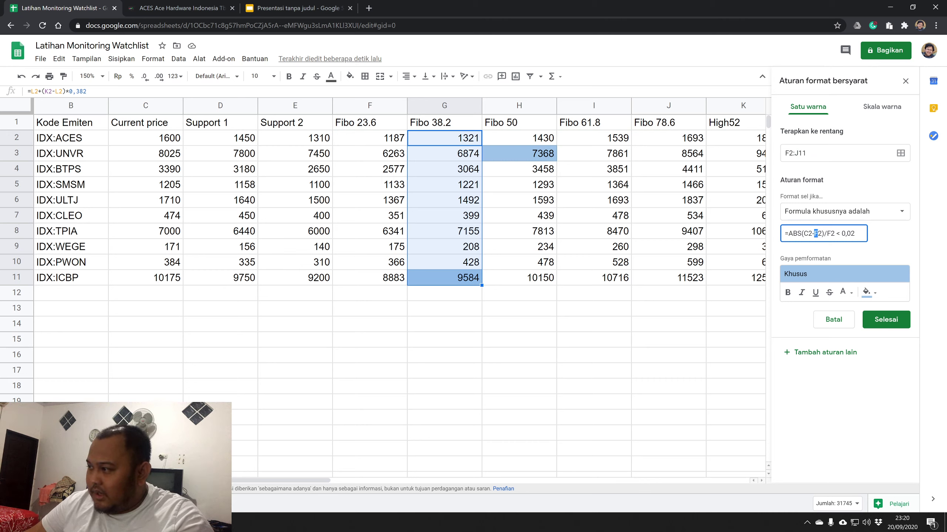
pyautogui.write('G2)/')
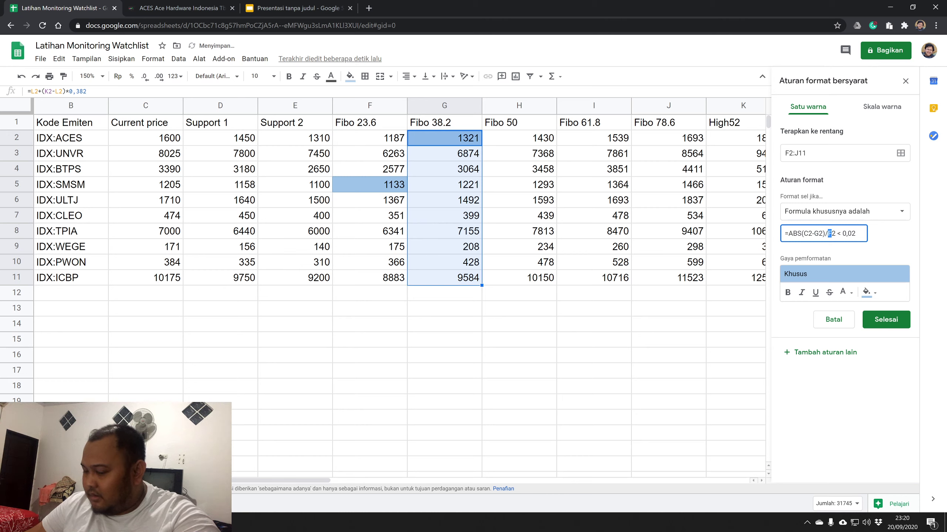
pyautogui.write('G')
pyautogui.click(886, 319)
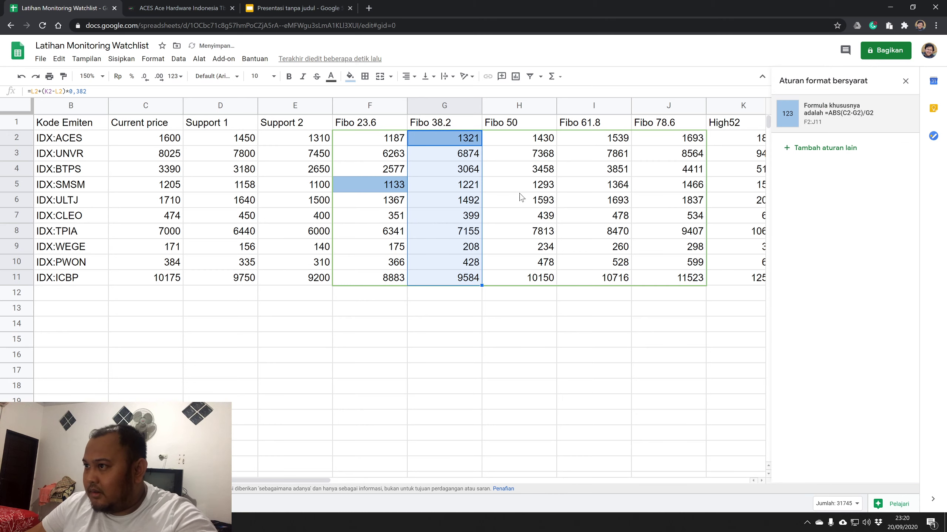
# Select the Fibo 50 values H2:H11 and change the F2:J11 rule's formula to =ABS(C2-H2)/H2 < 0,02.
pyautogui.moveTo(529, 138); pyautogui.dragTo(529, 278)
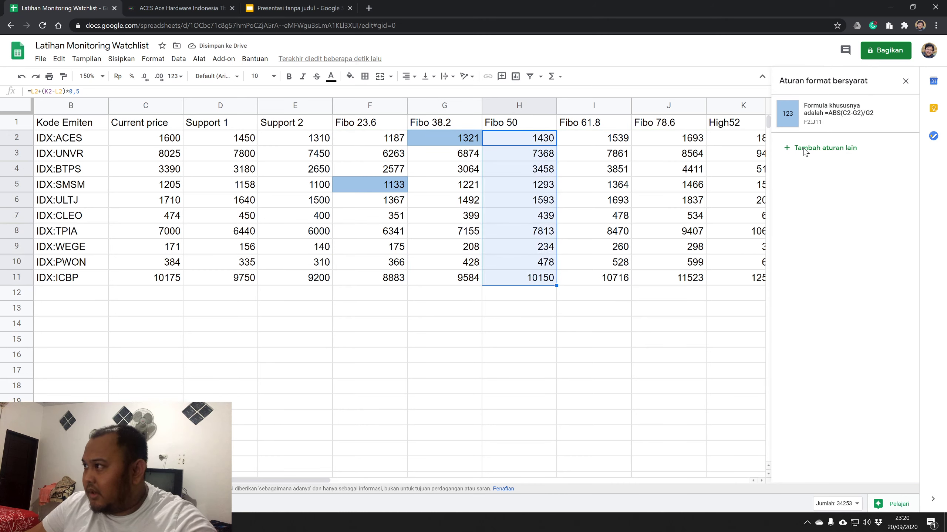
pyautogui.click(831, 117)
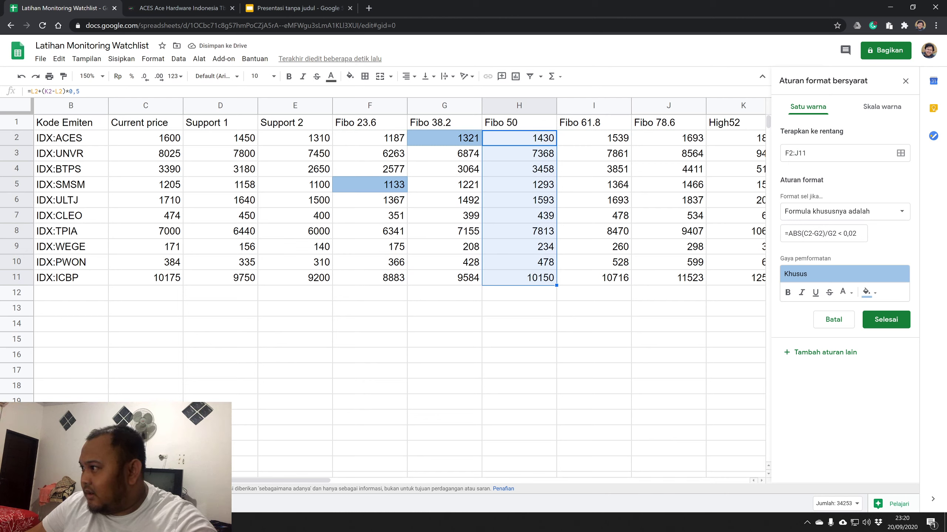
pyautogui.moveTo(813, 233); pyautogui.dragTo(819, 233)
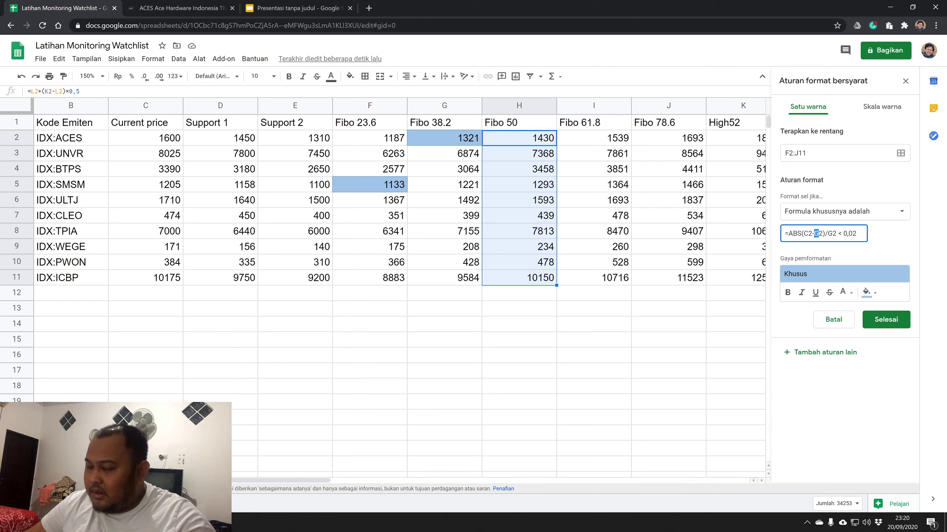
pyautogui.write('H2)/')
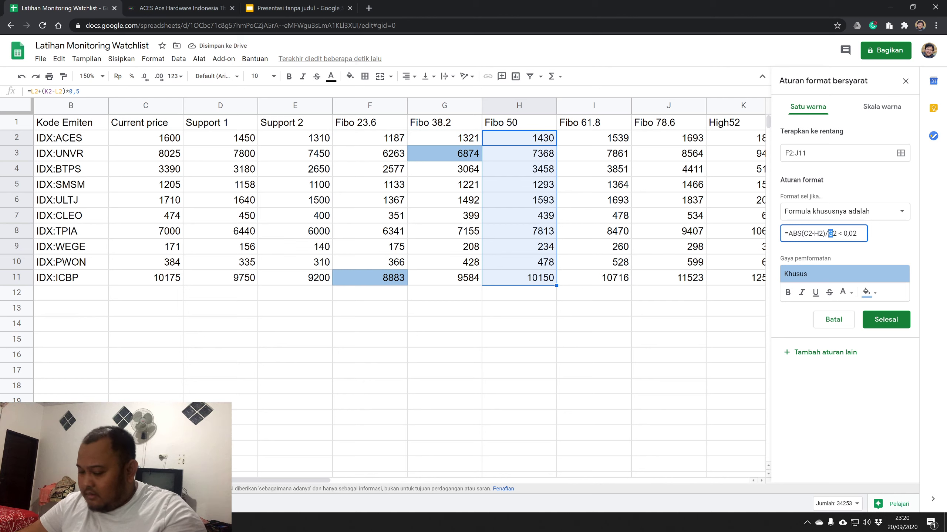
pyautogui.write('H')
pyautogui.click(879, 325)
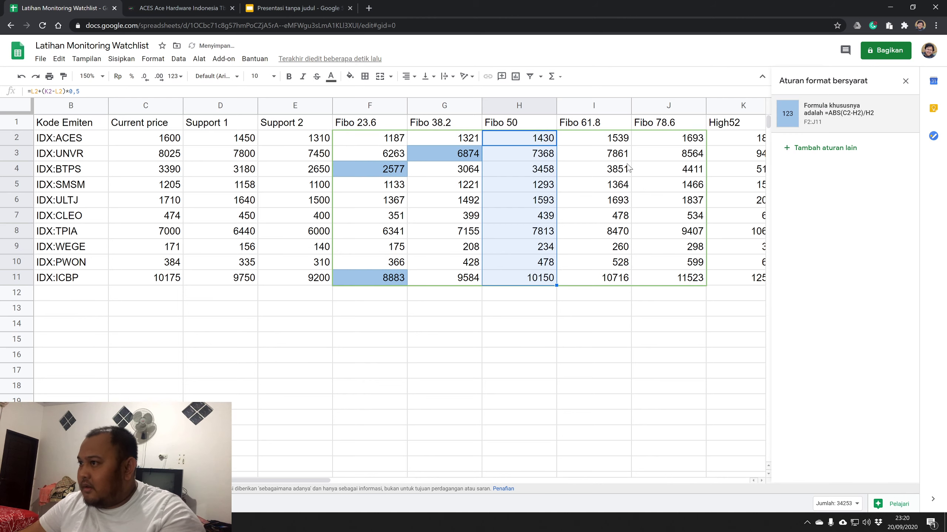
# Select the Fibo 61.8 values I2:I11 and change the F2:J11 rule's formula to =ABS(C2-I2)/I2 < 0,02.
pyautogui.moveTo(586, 143); pyautogui.dragTo(598, 279)
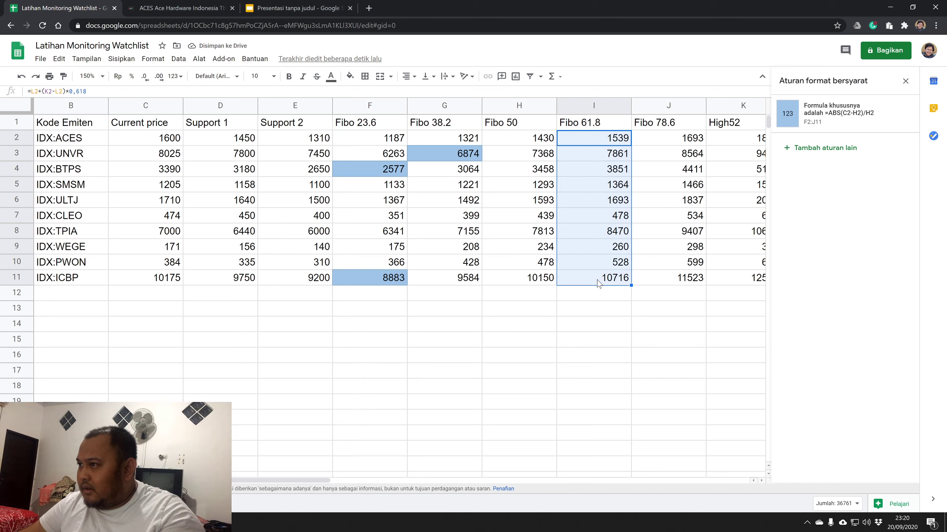
pyautogui.click(827, 112)
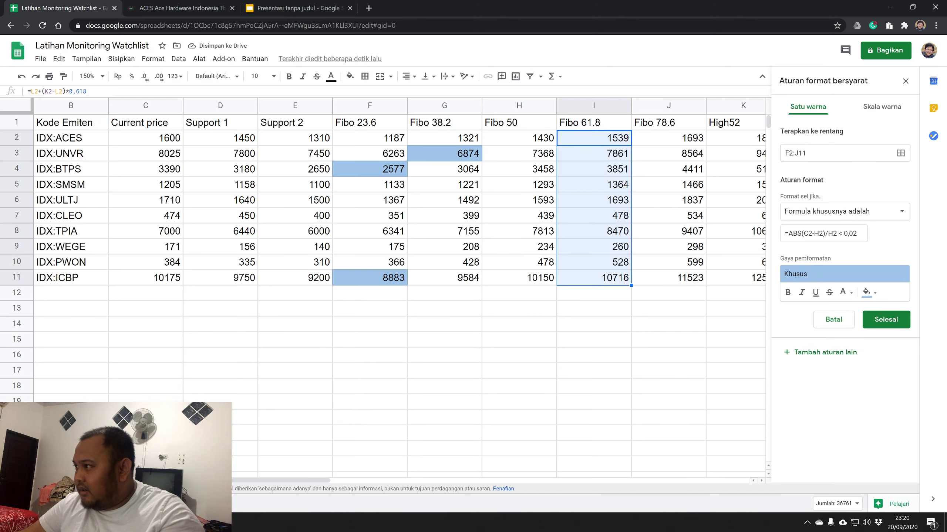
pyautogui.moveTo(833, 233); pyautogui.dragTo(815, 234)
pyautogui.write('I2)/I')
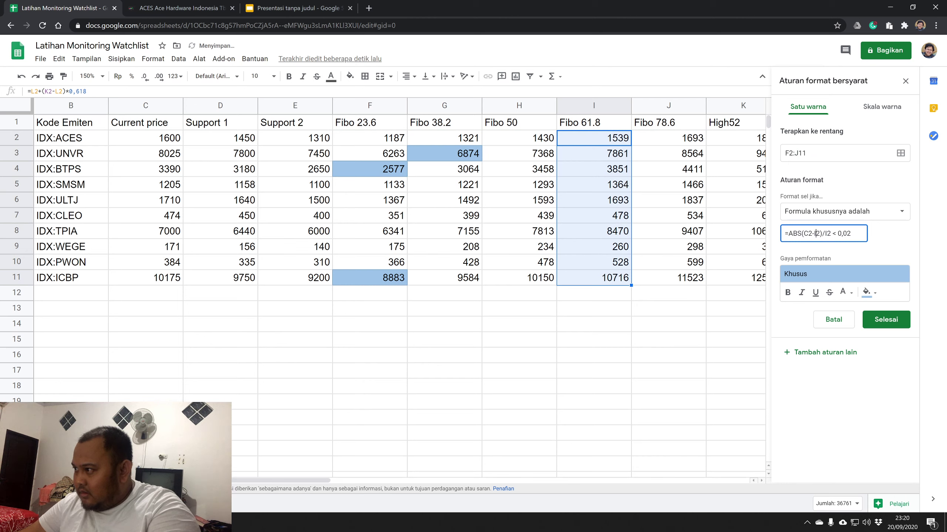
pyautogui.click(880, 324)
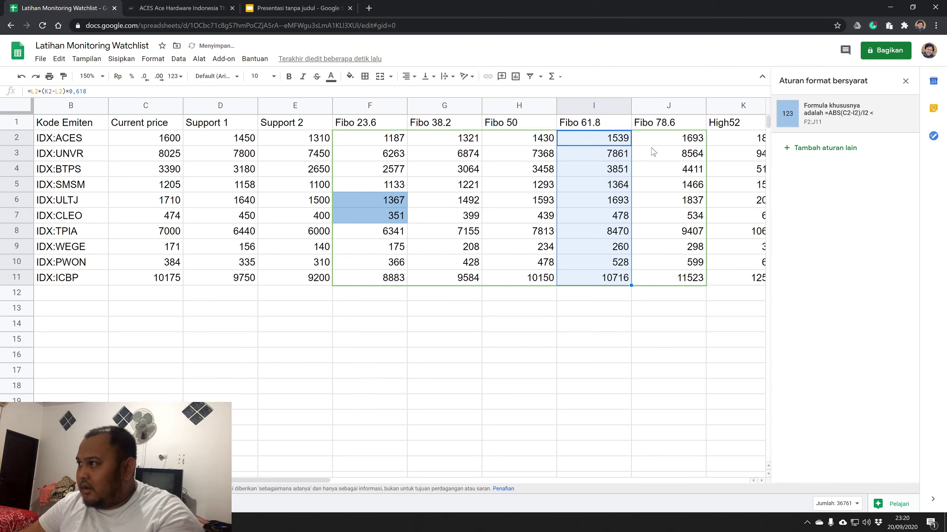
# Select the Fibo 78.6 values J2:J11 and change the F2:J11 rule's formula to =ABS(C2-J2)/J2 < 0,02.
pyautogui.moveTo(656, 138); pyautogui.dragTo(687, 276)
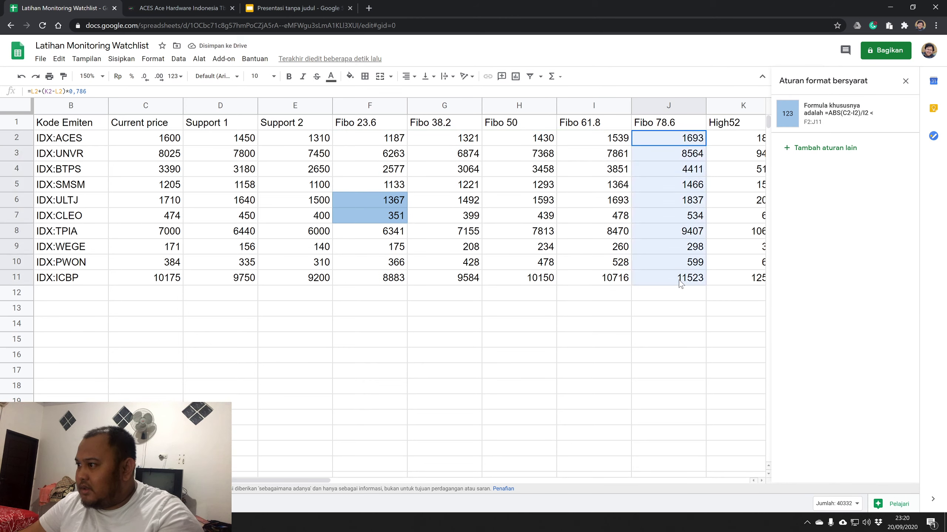
pyautogui.click(847, 127)
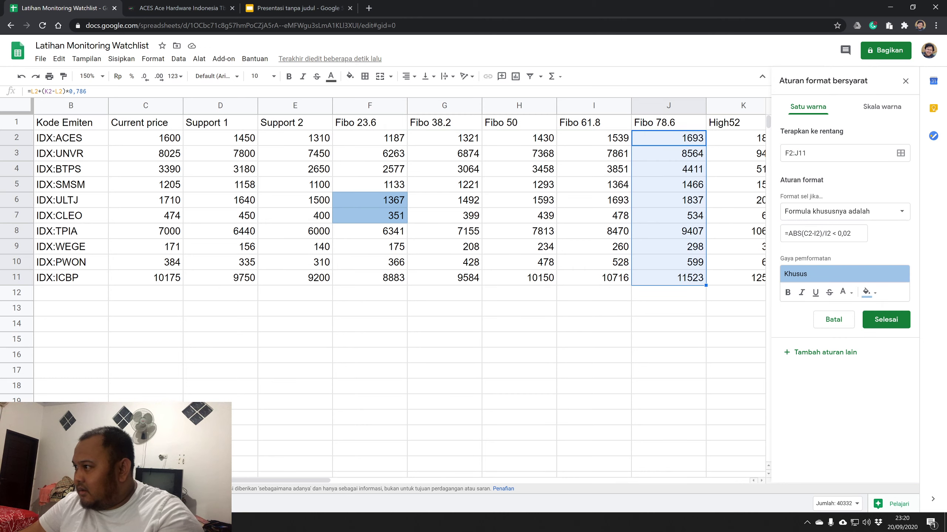
pyautogui.click(816, 233)
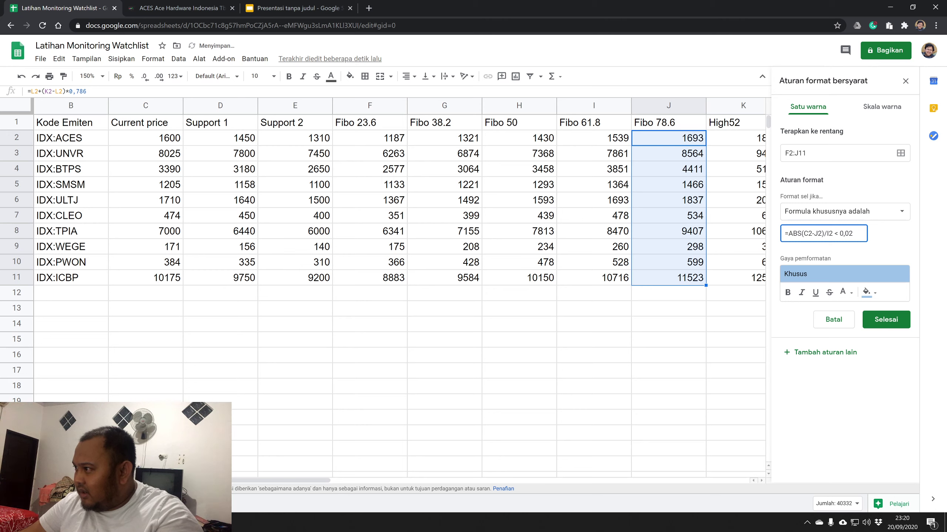
pyautogui.write('J')
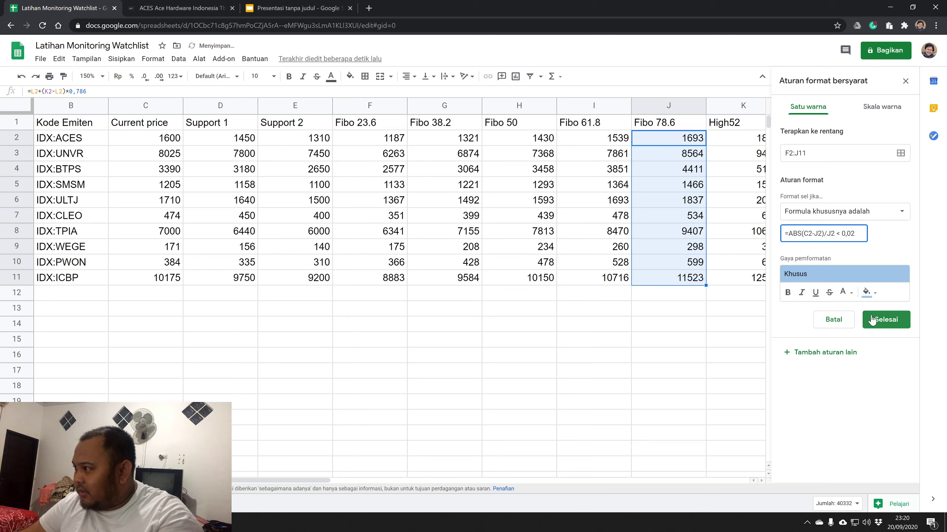
pyautogui.click(876, 319)
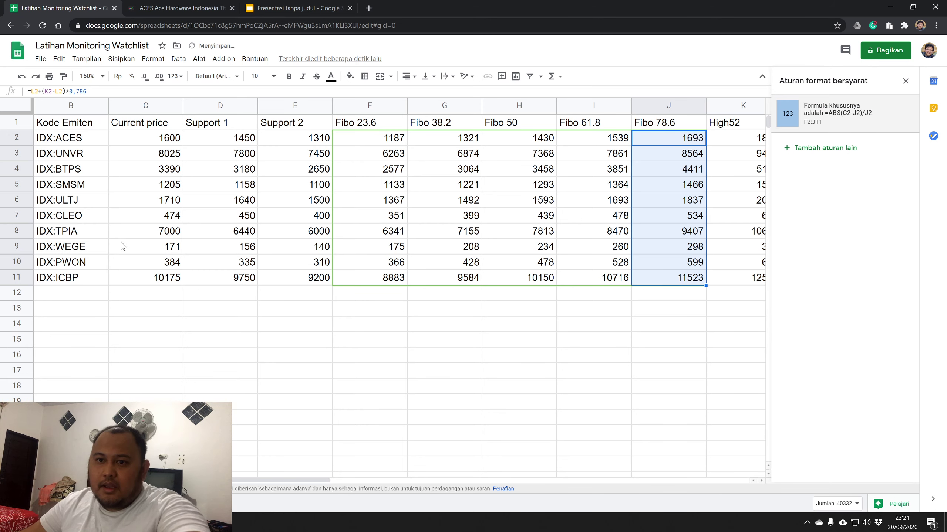
pyautogui.click(438, 310)
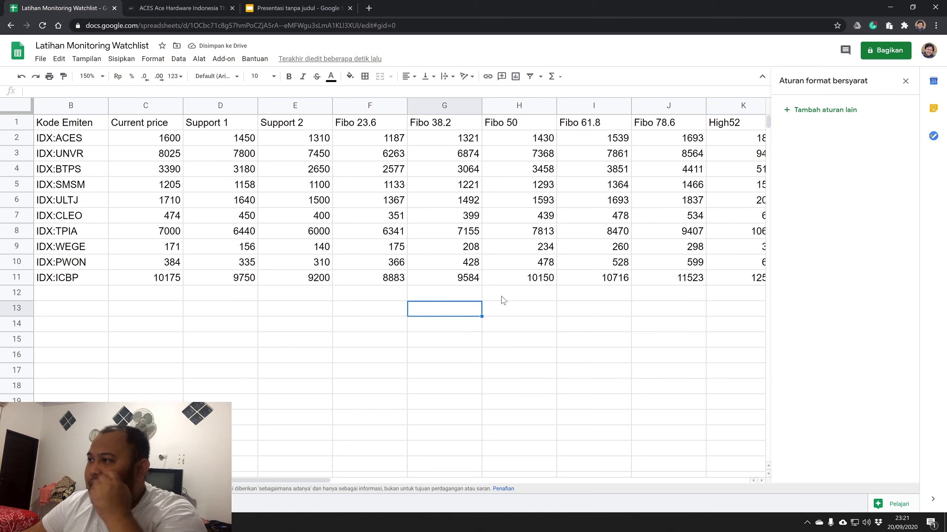
pyautogui.click(635, 309)
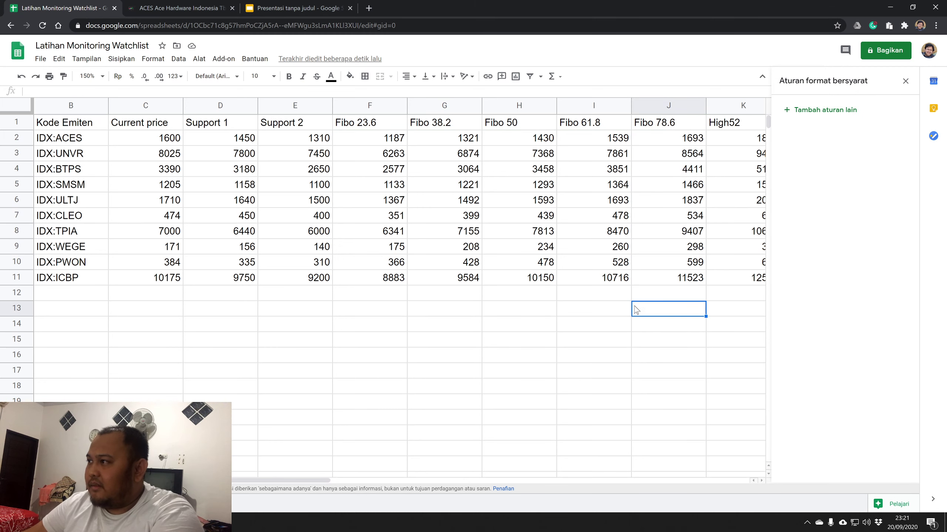
pyautogui.click(612, 315)
pyautogui.hscroll(10, 692, 481)
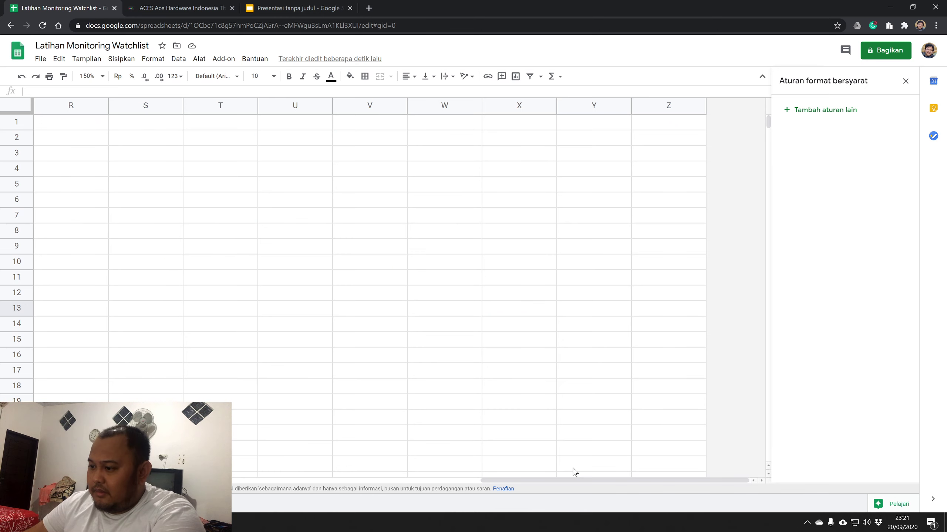
pyautogui.moveTo(570, 482); pyautogui.dragTo(86, 485)
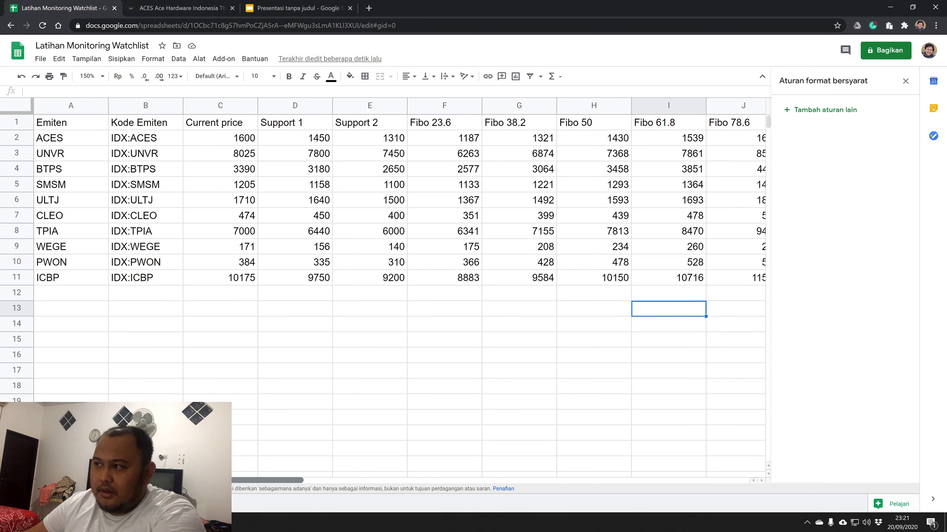
pyautogui.click(476, 300)
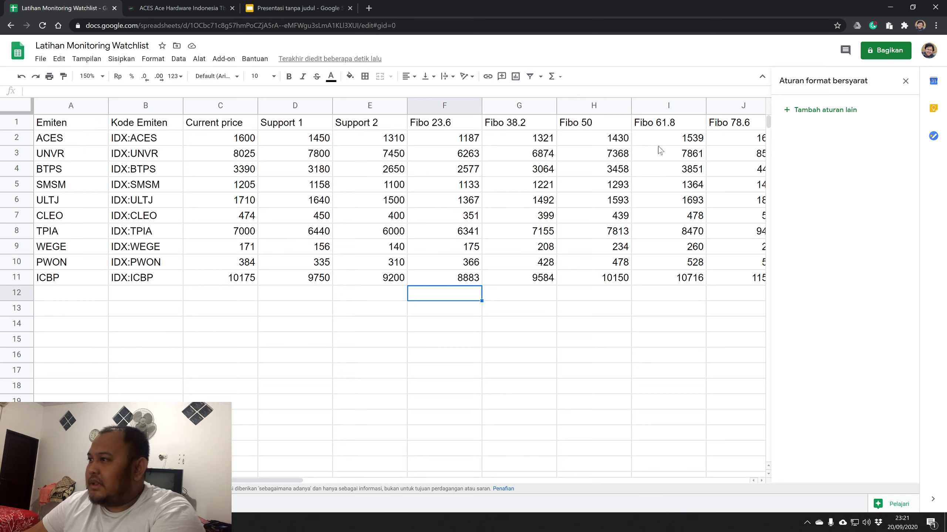
# Replace UNVR's current price in C3 with the test value 7866, close to its Fibo 61.8 level.
pyautogui.click(677, 157)
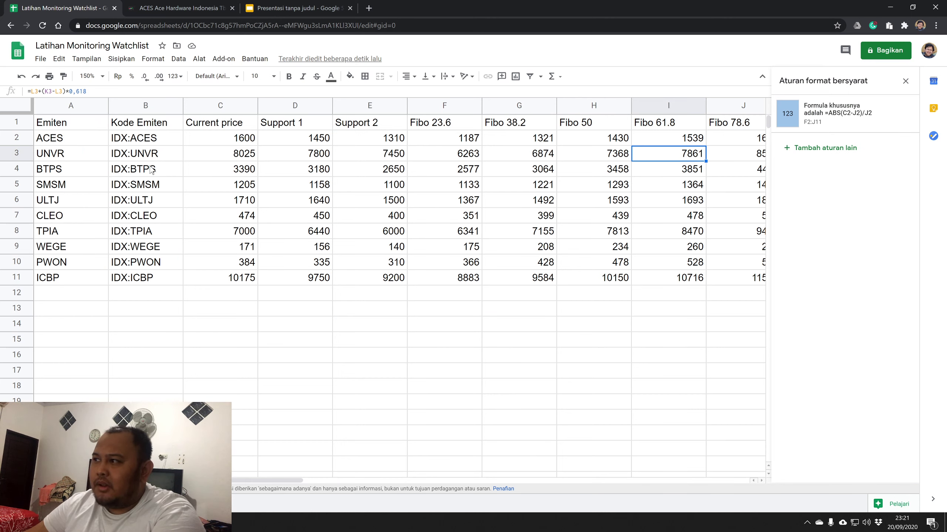
pyautogui.click(250, 157)
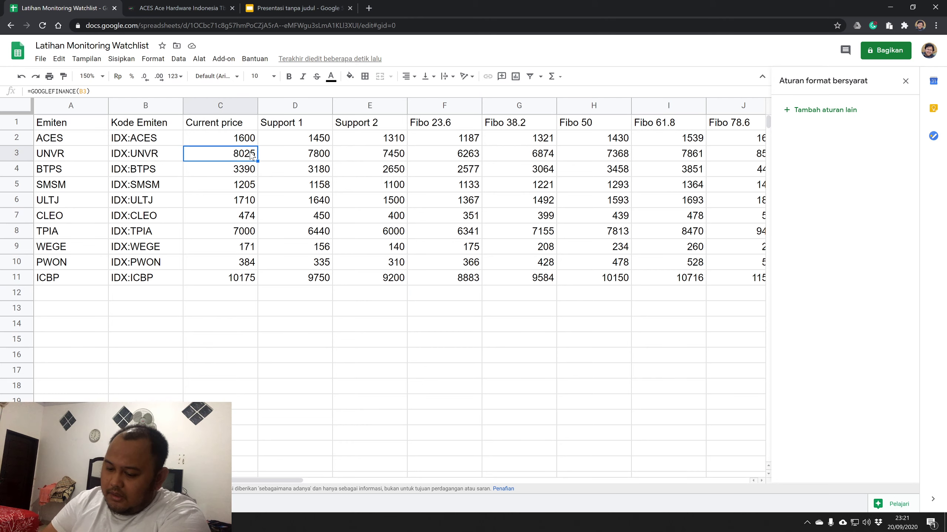
pyautogui.write('7866')
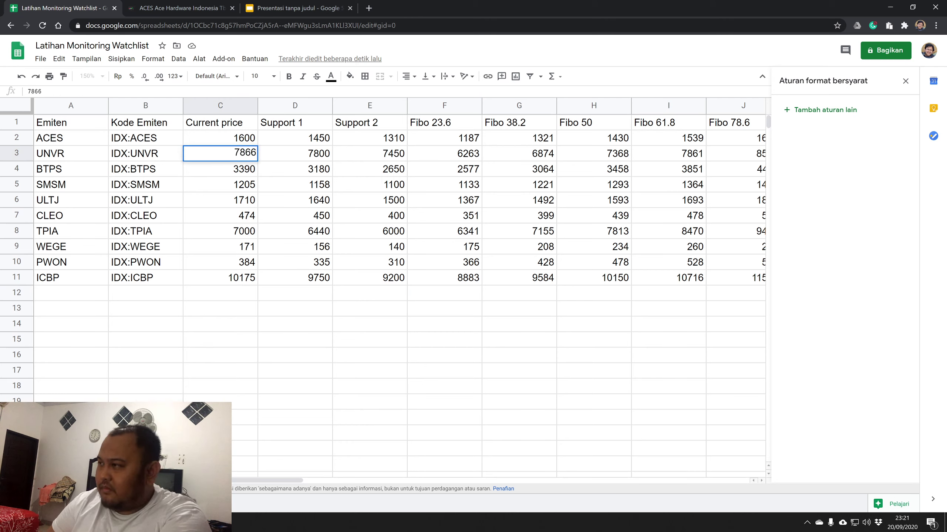
pyautogui.press('Return')
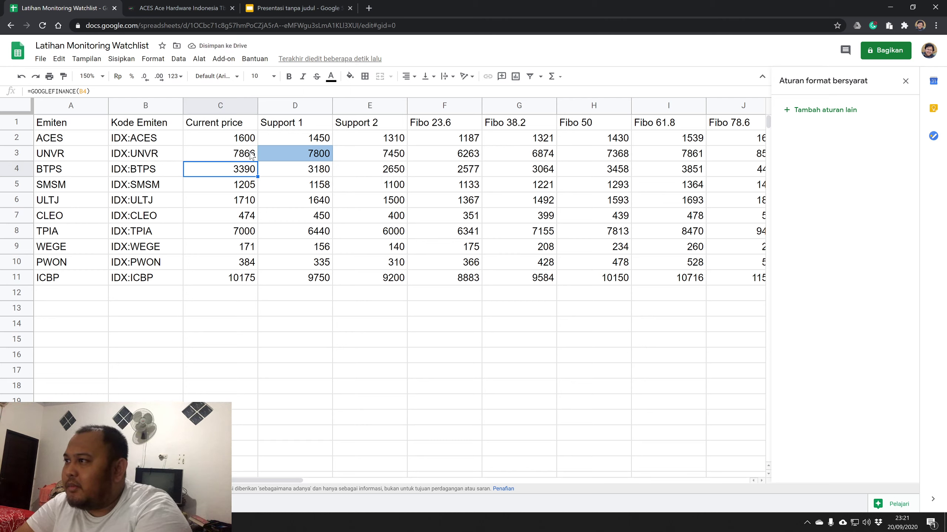
# Check the custom formula of the rule that covers UNVR's Fibo 61.8 cell I3.
pyautogui.click(662, 161)
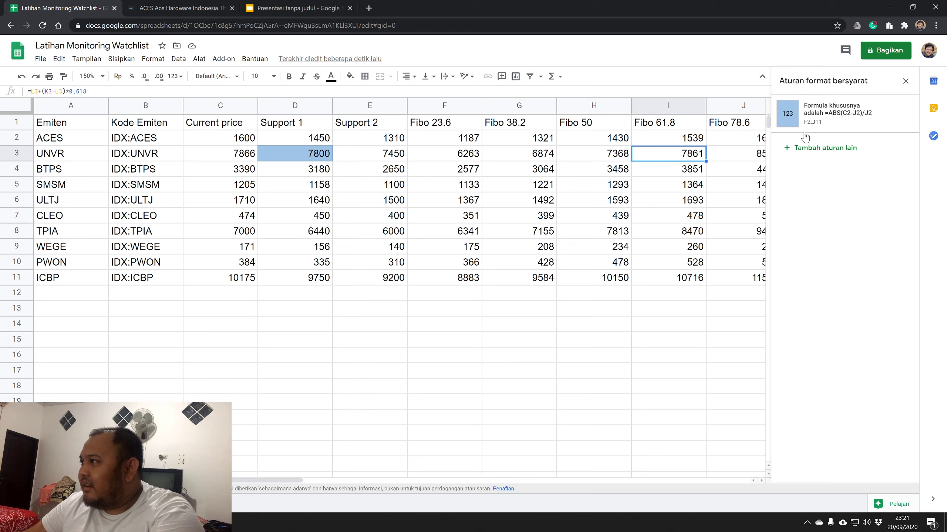
pyautogui.click(831, 114)
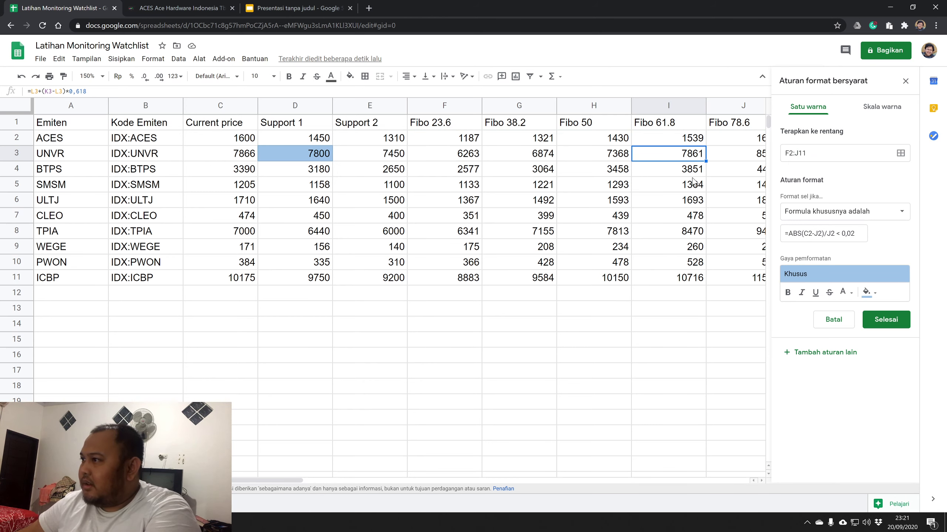
pyautogui.click(817, 233)
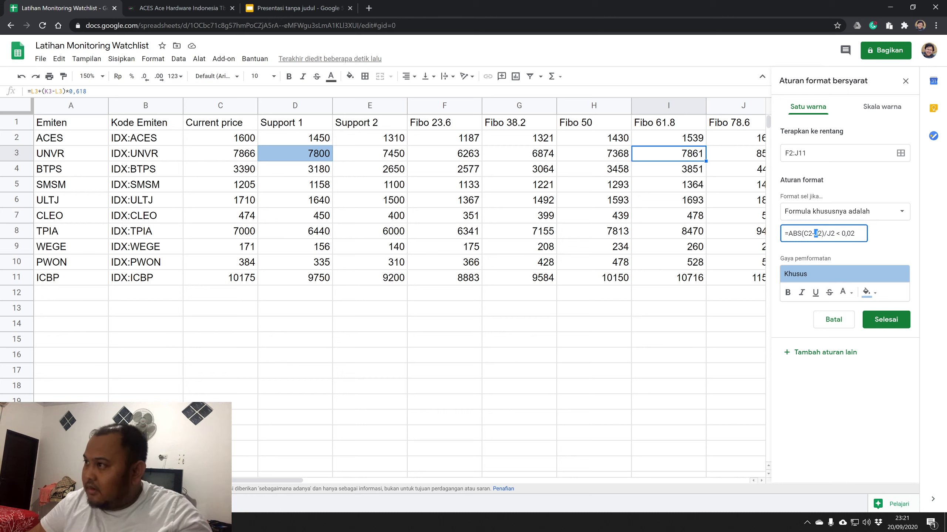
pyautogui.press('Return')
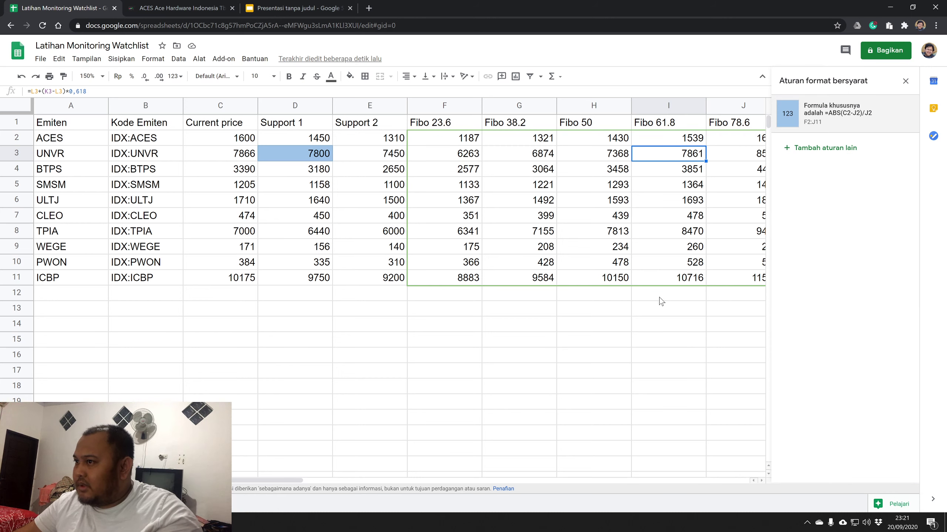
pyautogui.click(671, 341)
# Select I2:I11 again and set the F2:J11 rule's formula back to =ABS(C2-I2)/I2 < 0,02.
pyautogui.moveTo(663, 143); pyautogui.dragTo(674, 278)
pyautogui.click(814, 128)
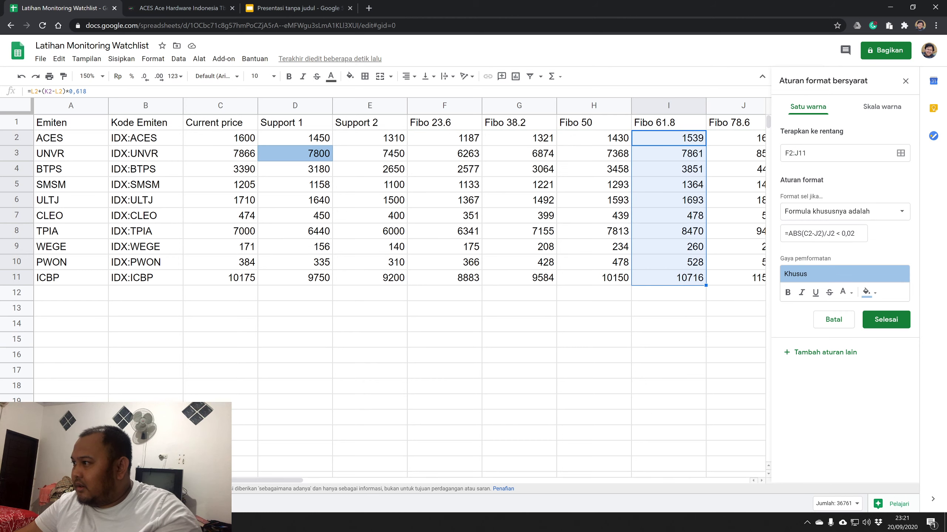
pyautogui.moveTo(813, 234); pyautogui.dragTo(818, 233)
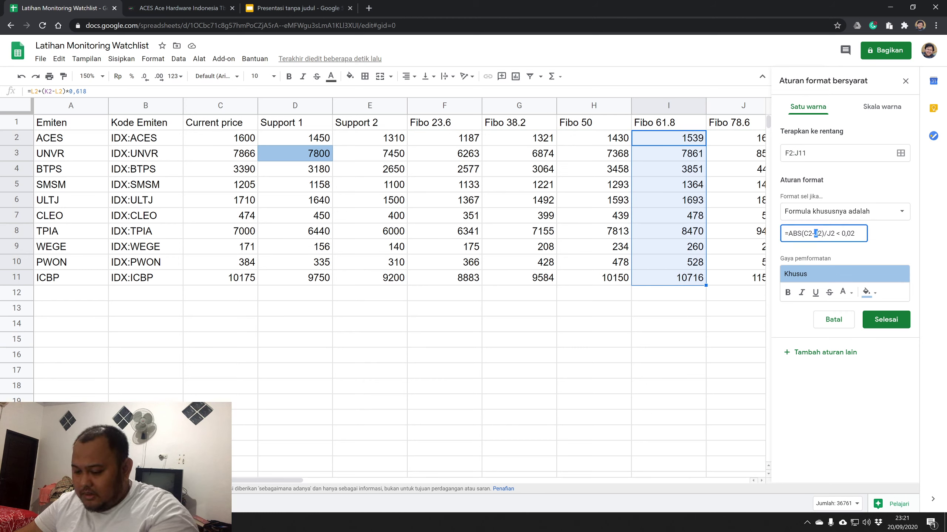
pyautogui.write('I')
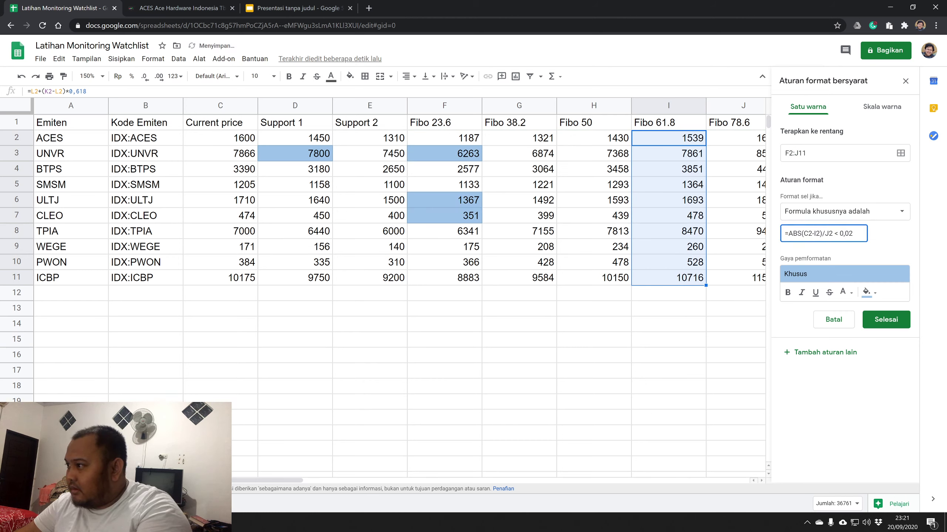
pyautogui.moveTo(824, 233); pyautogui.dragTo(829, 234)
pyautogui.write('I')
pyautogui.click(886, 319)
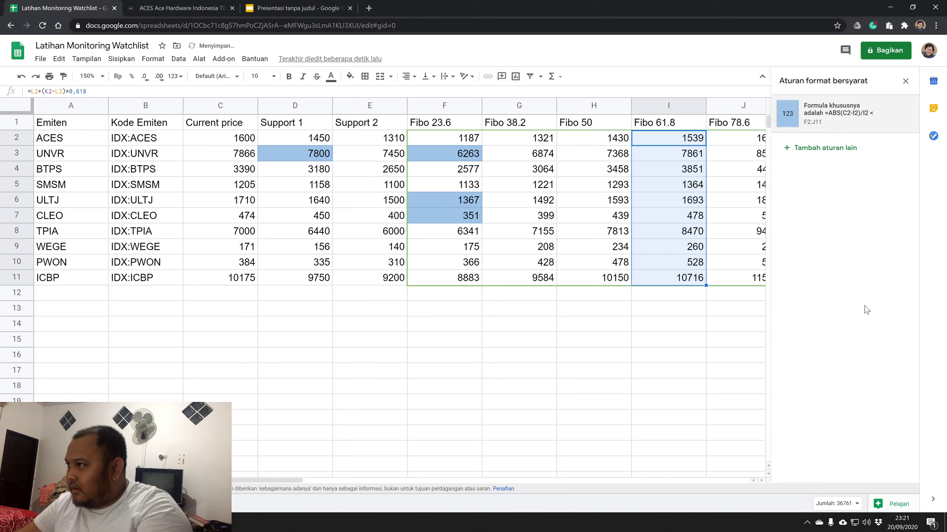
# Select the Fibo 78.6 values J2:J11 and set the F2:J11 rule's formula to =ABS(C2-J2)/J2 < 0,02.
pyautogui.press('Right')
pyautogui.moveTo(755, 142); pyautogui.dragTo(748, 279)
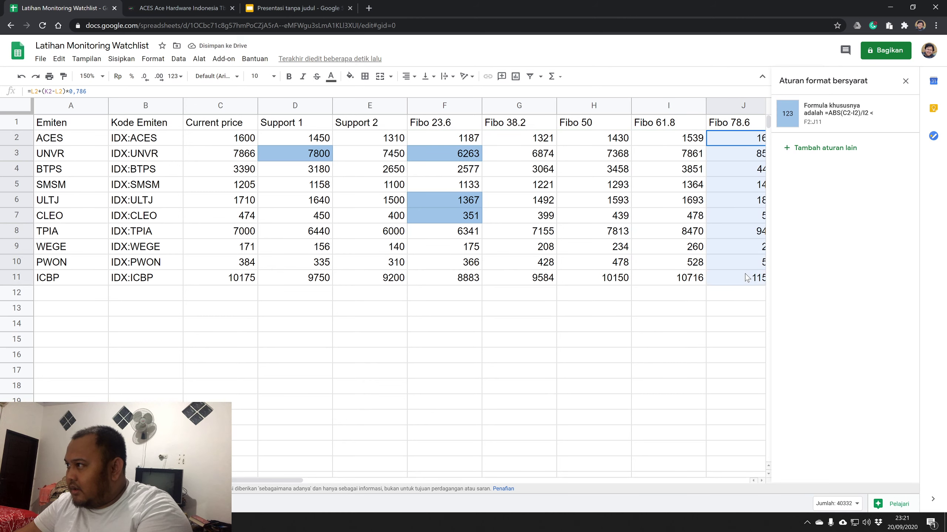
pyautogui.click(832, 121)
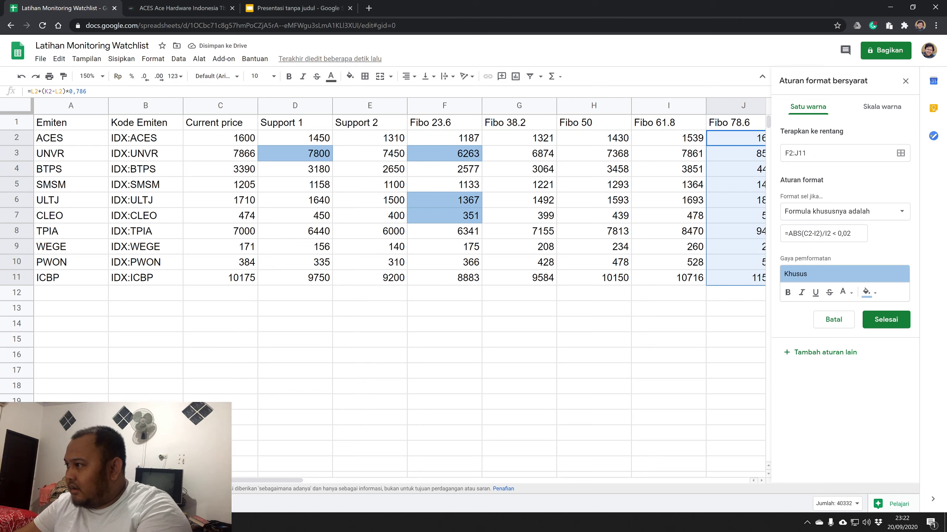
pyautogui.click(816, 233)
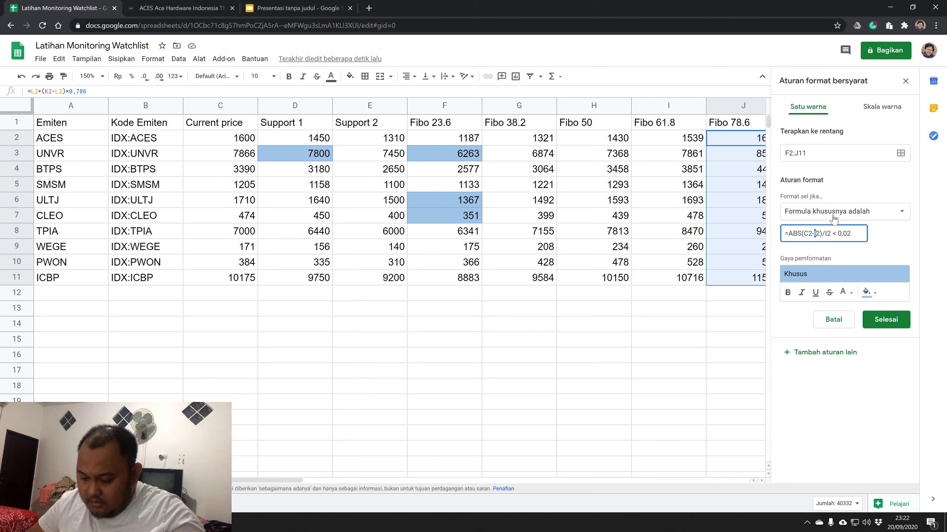
pyautogui.write('J')
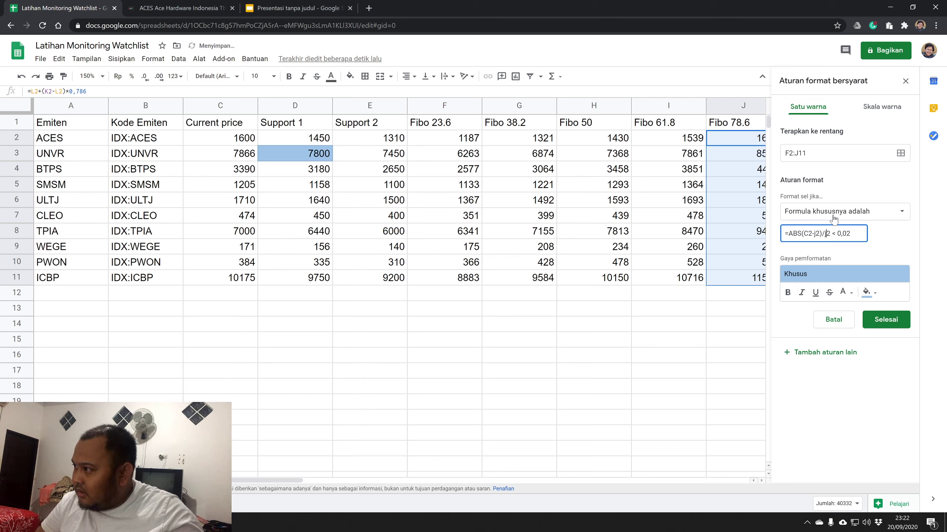
pyautogui.write('J')
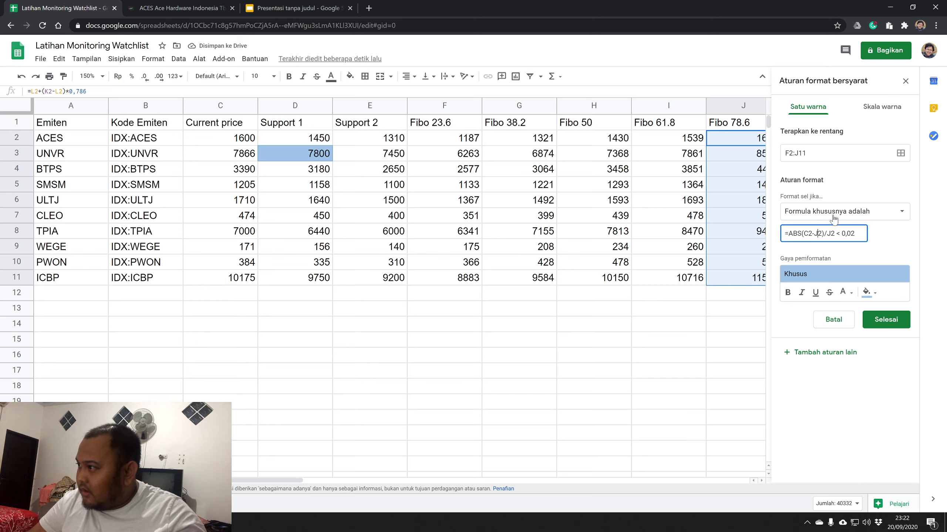
pyautogui.click(880, 326)
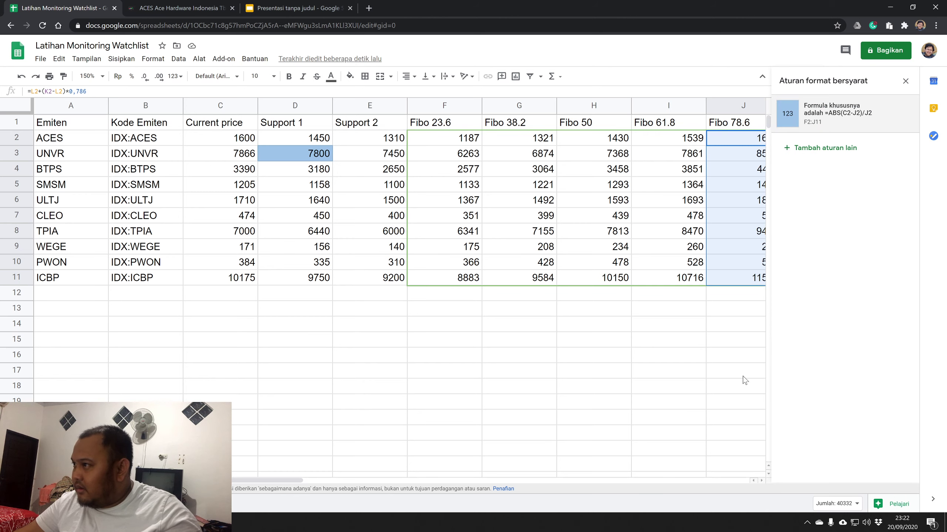
# Examine which conditional formatting rules cover the Support 2 column and the individual Fibo columns.
pyautogui.moveTo(654, 138); pyautogui.dragTo(666, 295)
pyautogui.click(673, 238)
pyautogui.click(672, 202)
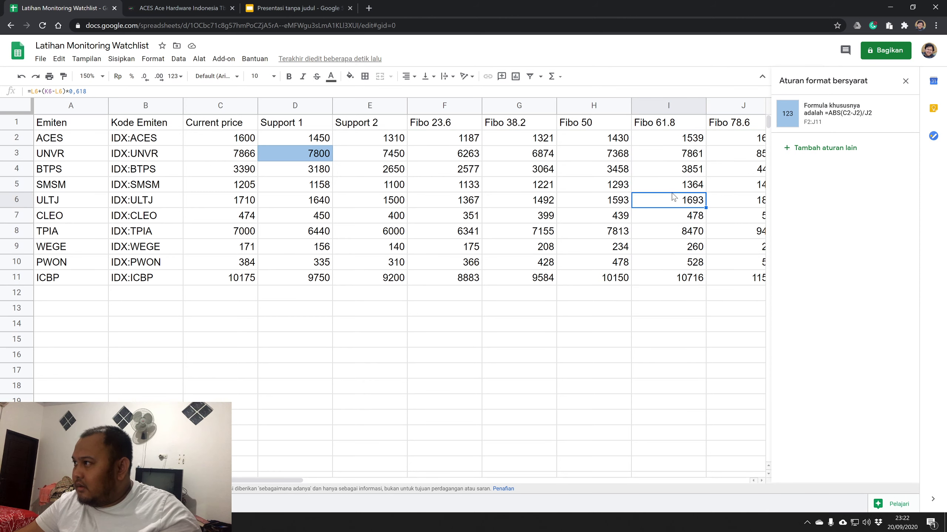
pyautogui.click(730, 144)
pyautogui.click(728, 201)
pyautogui.click(615, 160)
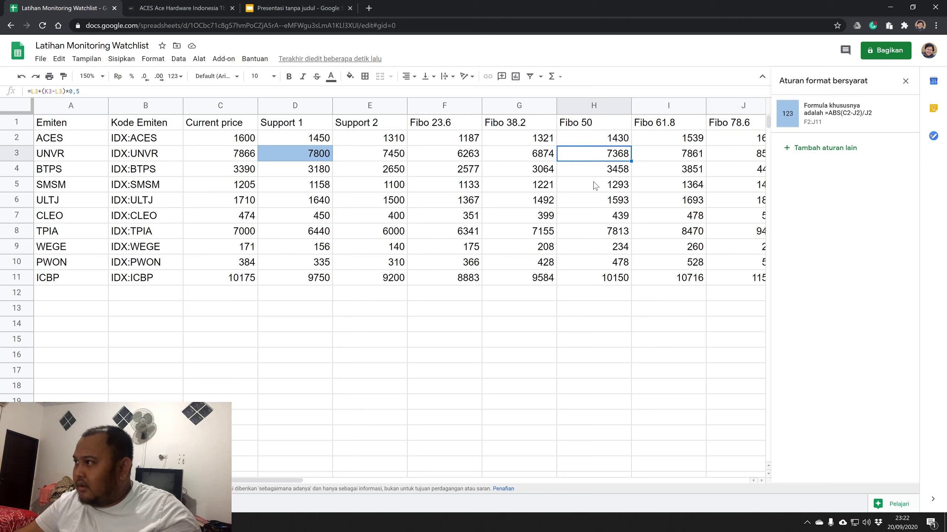
pyautogui.click(529, 188)
pyautogui.moveTo(530, 140); pyautogui.dragTo(525, 280)
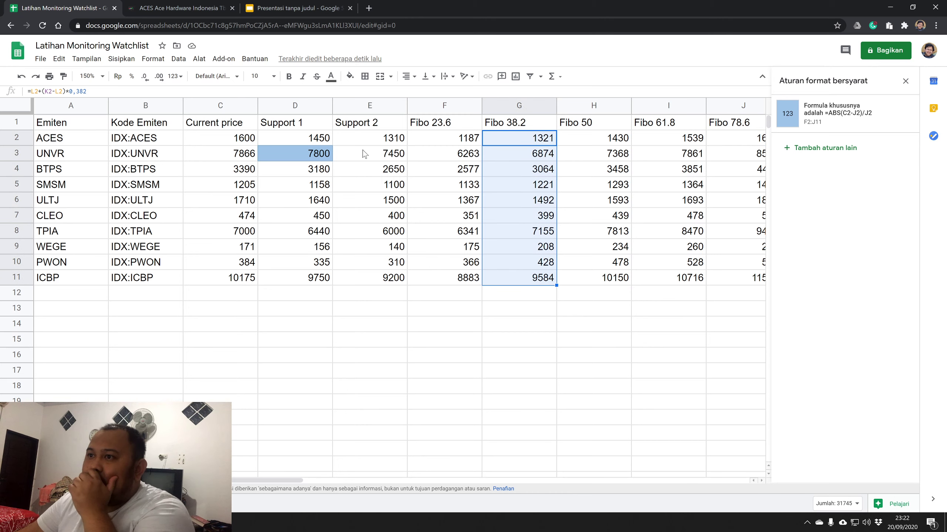
pyautogui.moveTo(363, 140); pyautogui.dragTo(369, 280)
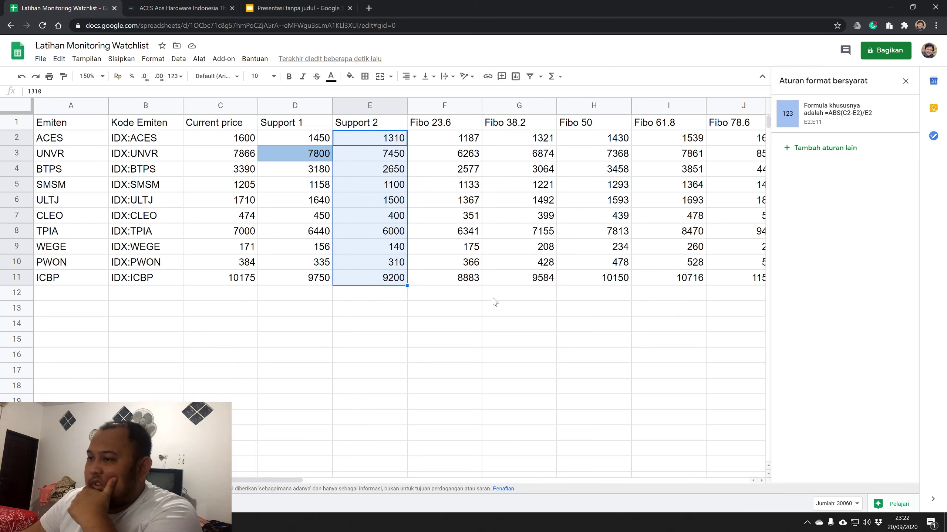
pyautogui.moveTo(443, 140); pyautogui.dragTo(441, 278)
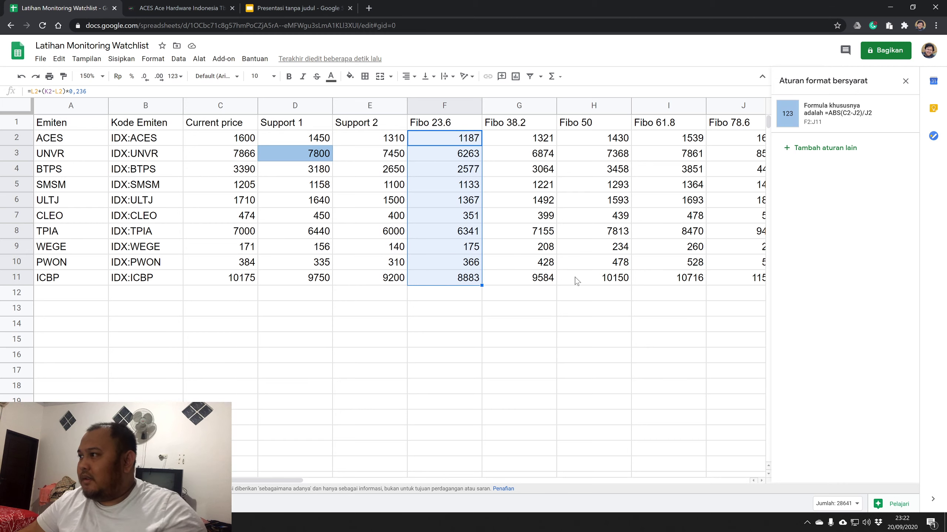
pyautogui.moveTo(286, 481); pyautogui.dragTo(337, 490)
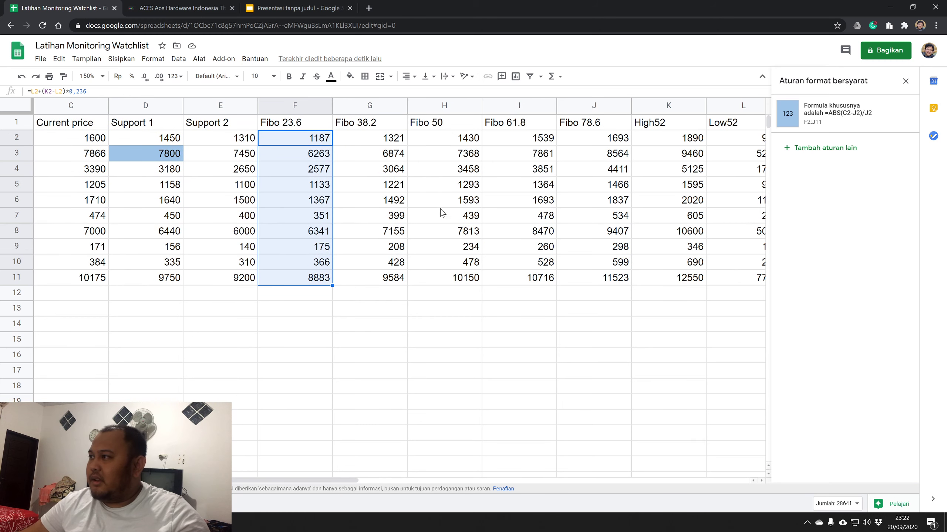
pyautogui.moveTo(444, 170); pyautogui.dragTo(447, 248)
pyautogui.moveTo(507, 184); pyautogui.dragTo(544, 231)
pyautogui.click(401, 345)
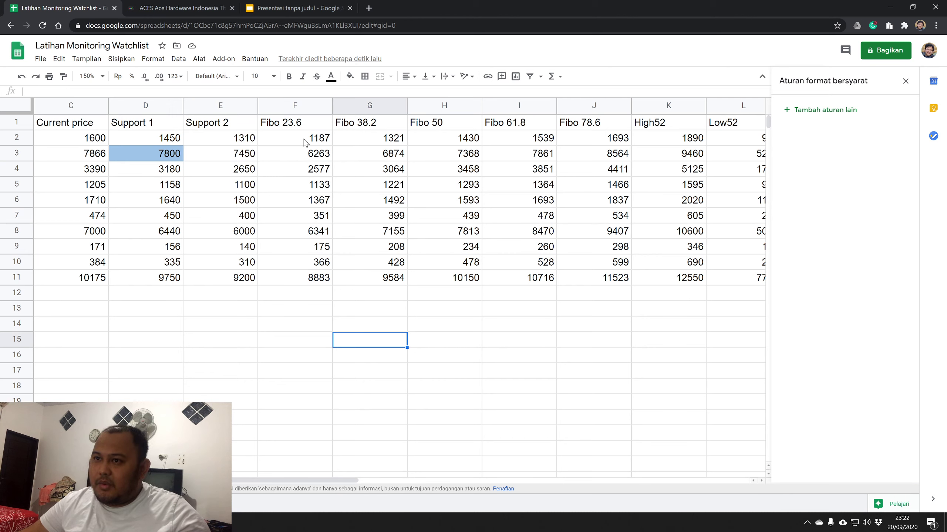
# Delete the conditional formatting rule that covers all Fibo levels in F2:J11.
pyautogui.moveTo(304, 142); pyautogui.dragTo(317, 279)
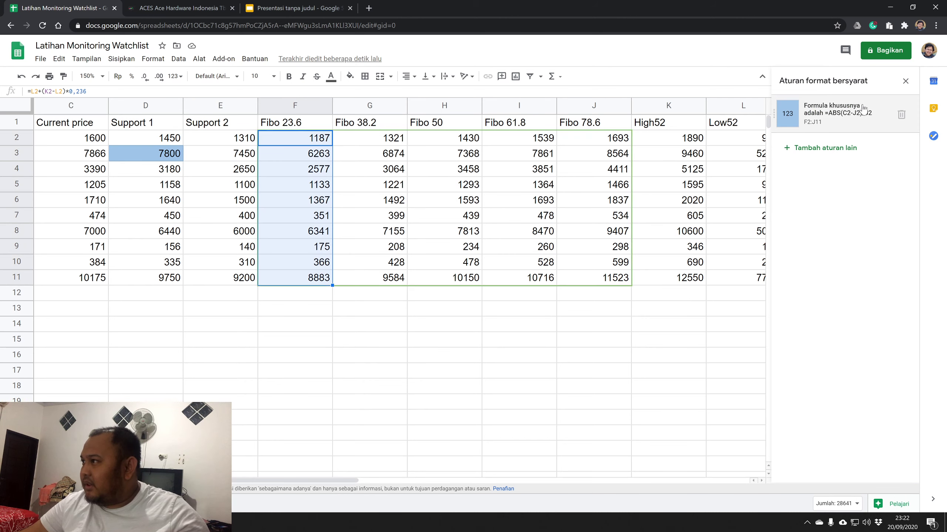
pyautogui.click(901, 114)
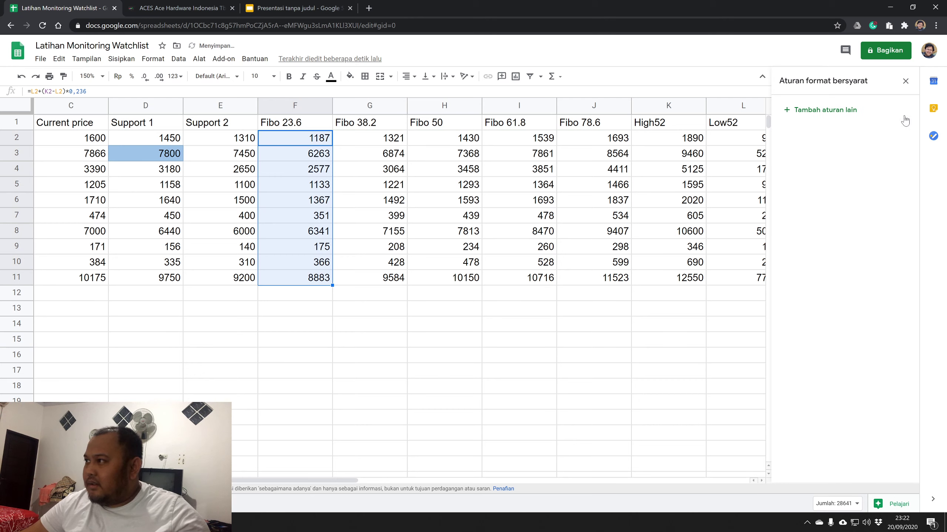
pyautogui.click(349, 338)
# Add a conditional formatting rule for the Fibo 23.6 values F2:F11 with a custom formula as its condition.
pyautogui.moveTo(299, 144); pyautogui.dragTo(305, 277)
pyautogui.click(824, 110)
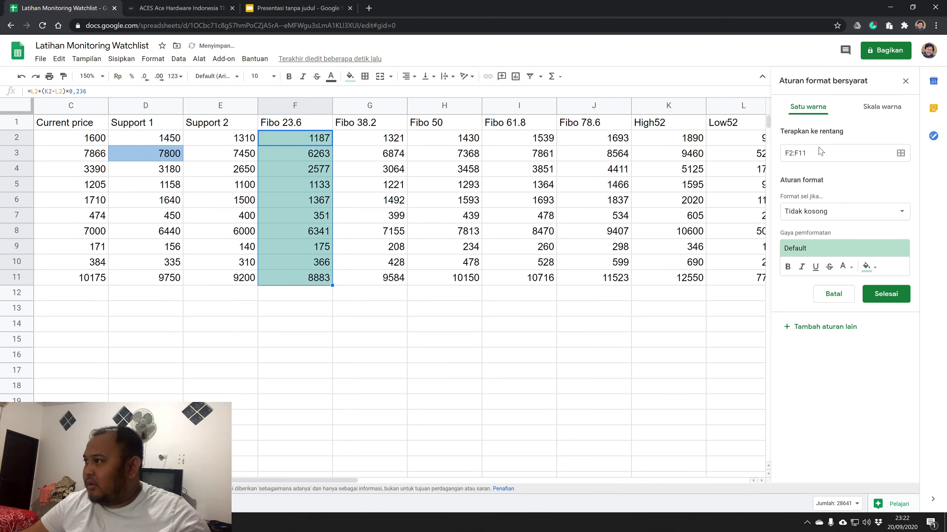
pyautogui.click(829, 213)
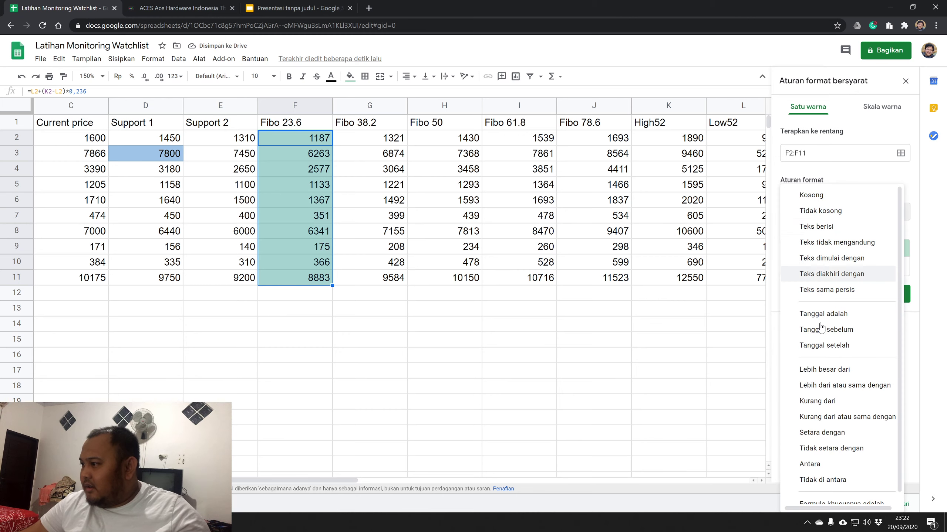
pyautogui.scroll(-1, 838, 499)
pyautogui.click(841, 494)
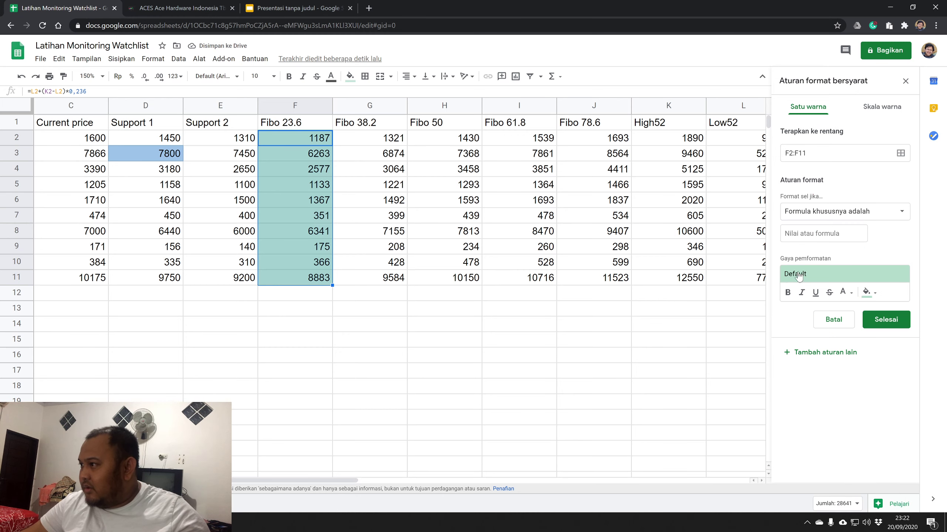
# Set the F2:F11 rule's formula to =ABS(C2-F2)/F2 < 0,02 with a light blue fill and save the rule.
pyautogui.click(787, 233)
pyautogui.write('=AB')
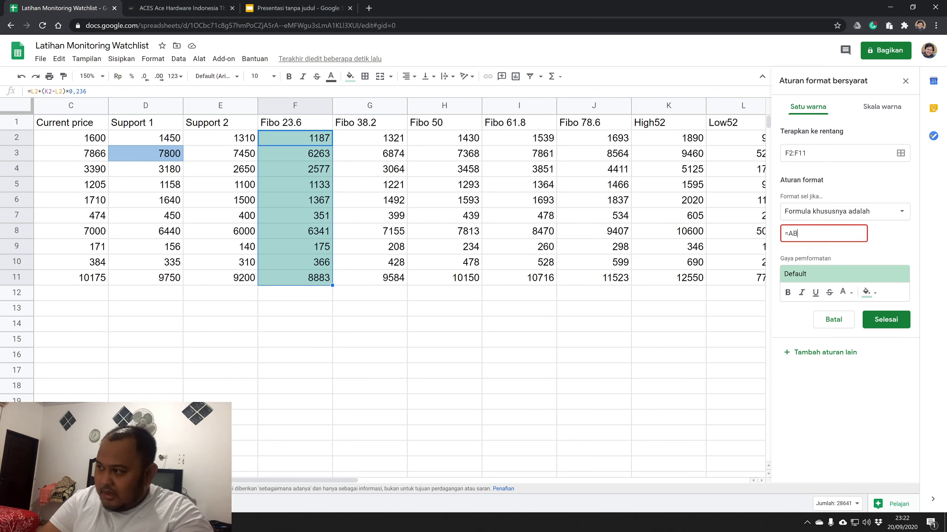
pyautogui.write('S(')
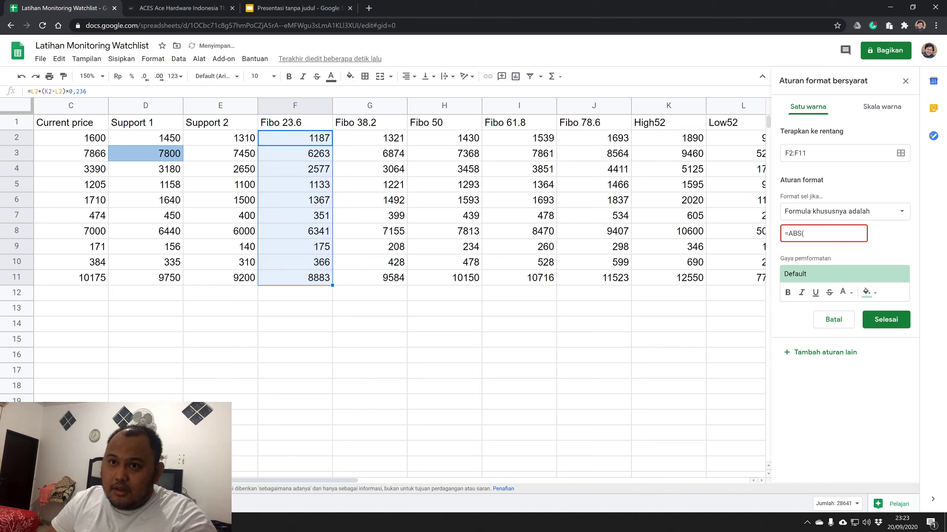
pyautogui.write('C2-')
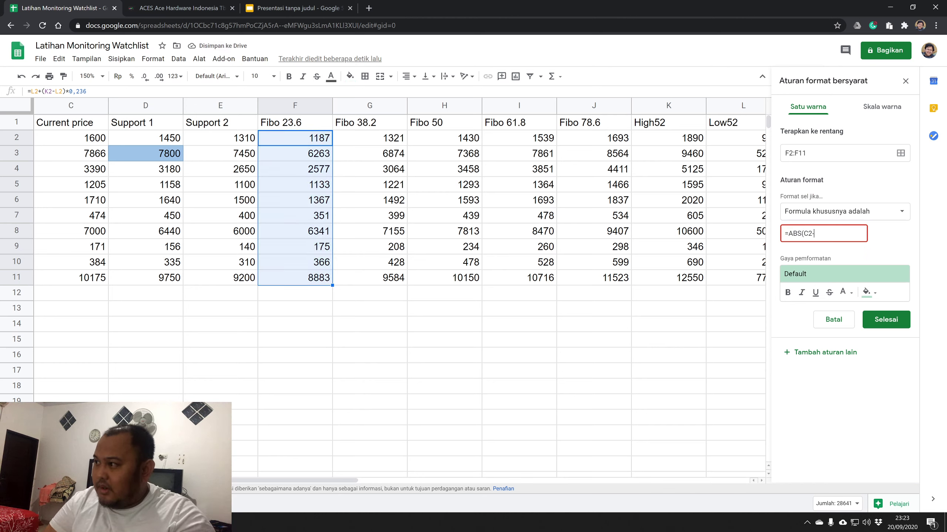
pyautogui.write('F2')
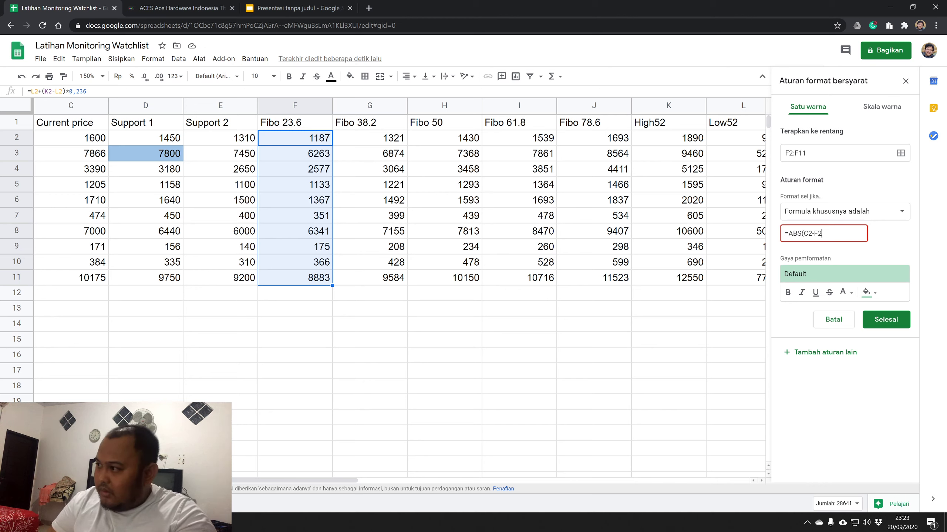
pyautogui.write(')/')
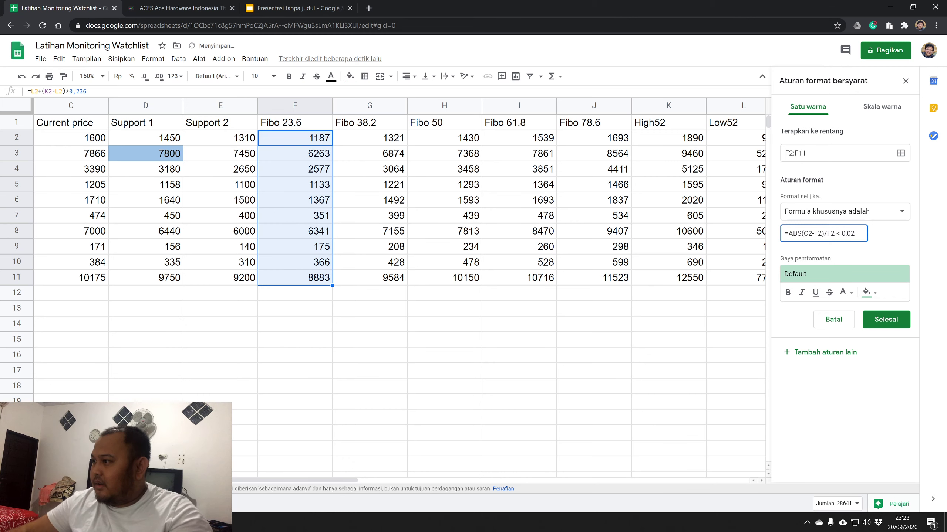
pyautogui.click(868, 293)
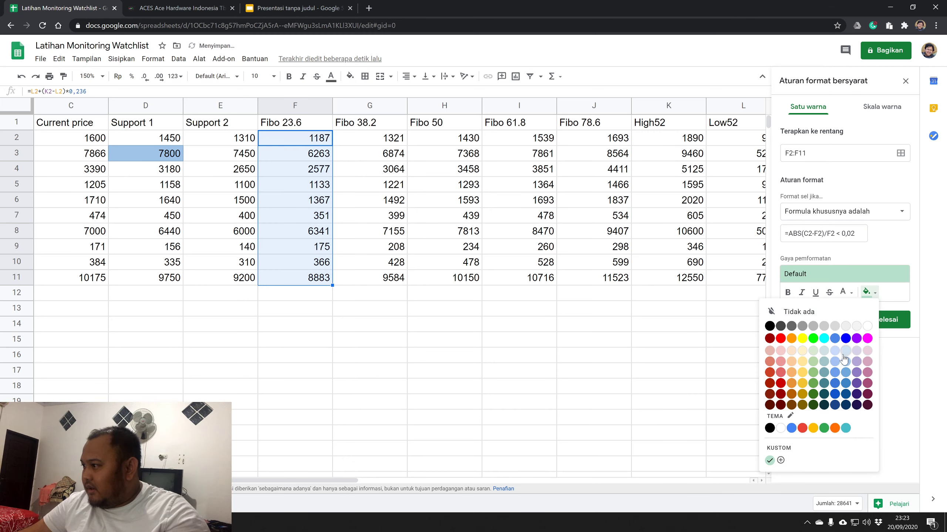
pyautogui.click(845, 351)
pyautogui.click(886, 320)
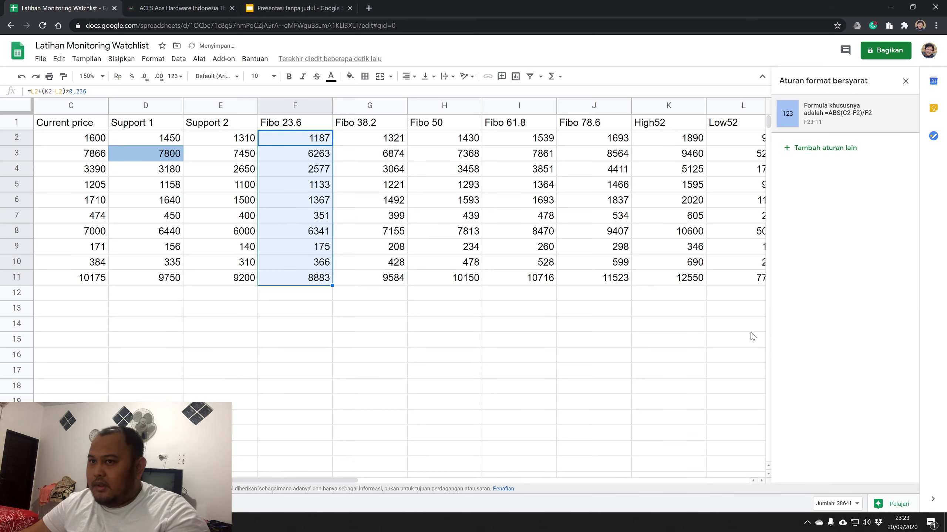
# Add a conditional formatting rule for the Fibo 38.2 values G2:G11 with a custom formula as its condition.
pyautogui.click(383, 250)
pyautogui.moveTo(376, 142); pyautogui.dragTo(372, 284)
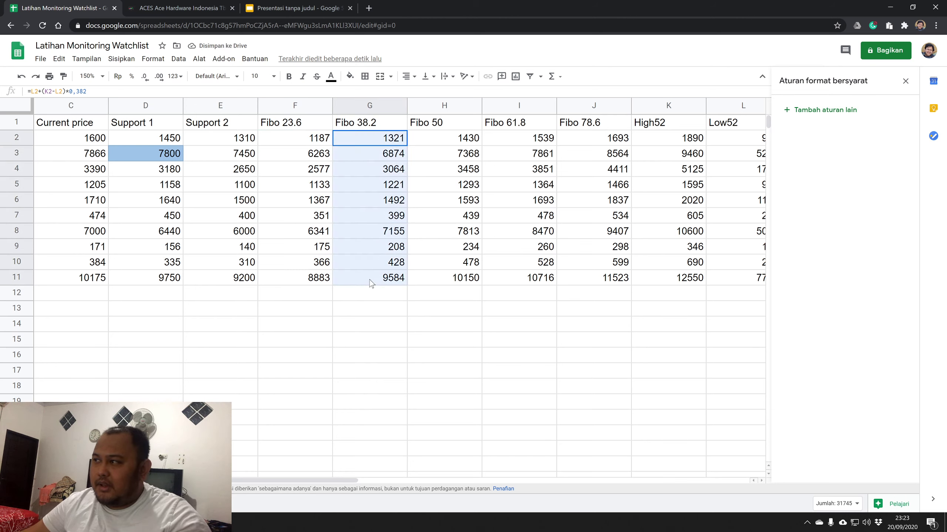
pyautogui.click(818, 110)
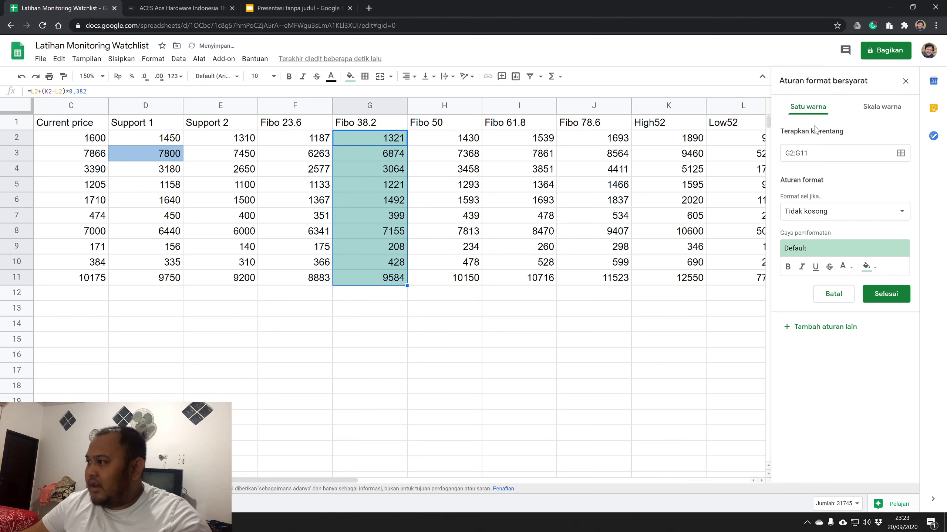
pyautogui.click(831, 211)
pyautogui.scroll(-1, 846, 485)
pyautogui.click(848, 493)
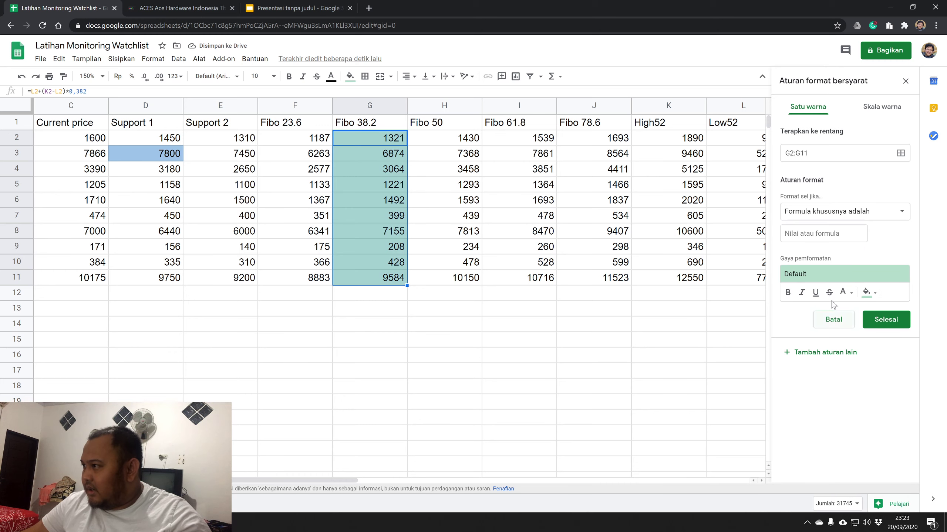
# Set the G2:G11 rule's formula to =ABS(C2-G2)/G2 < 0,02 and save it with the default green style.
pyautogui.click(786, 234)
pyautogui.write('=')
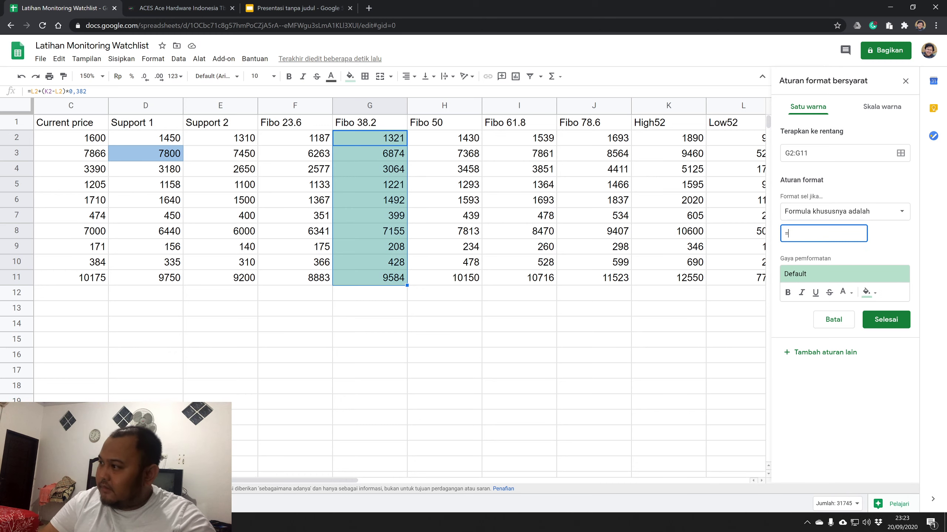
pyautogui.write('ABS')
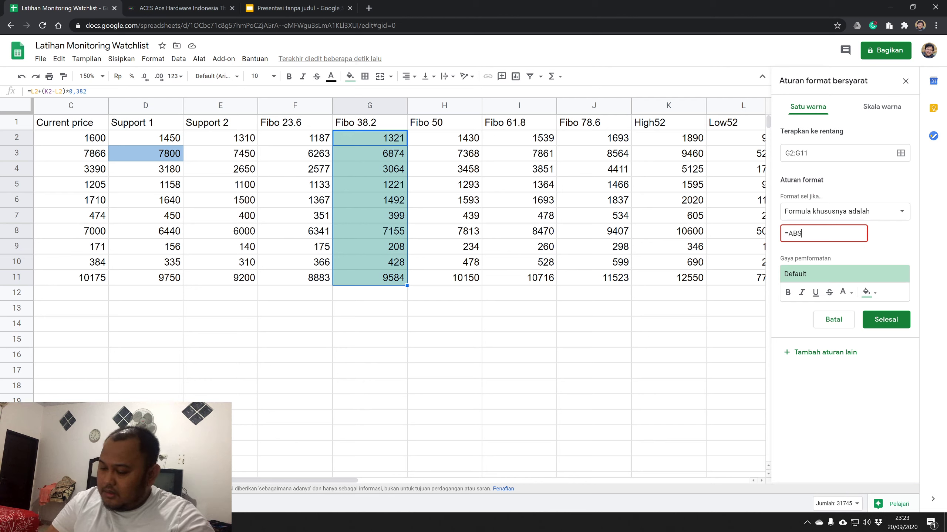
pyautogui.write('(C2')
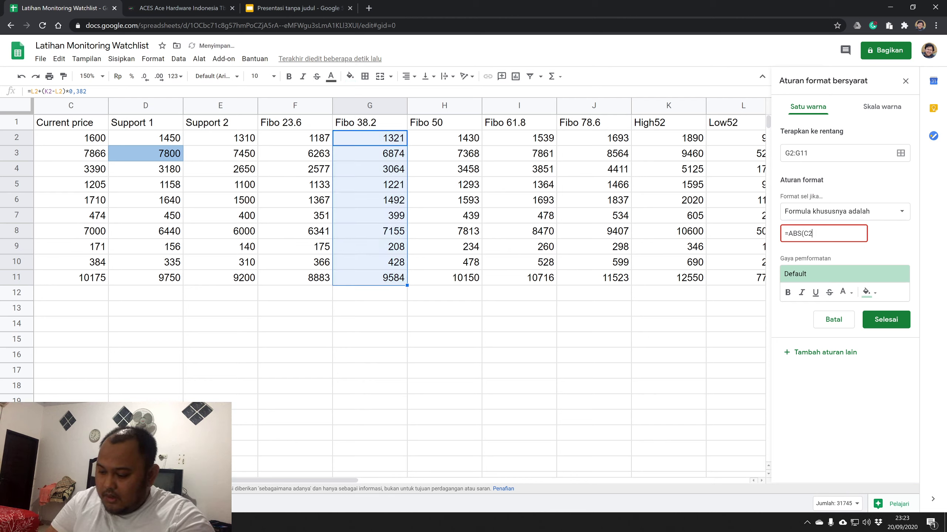
pyautogui.write('-')
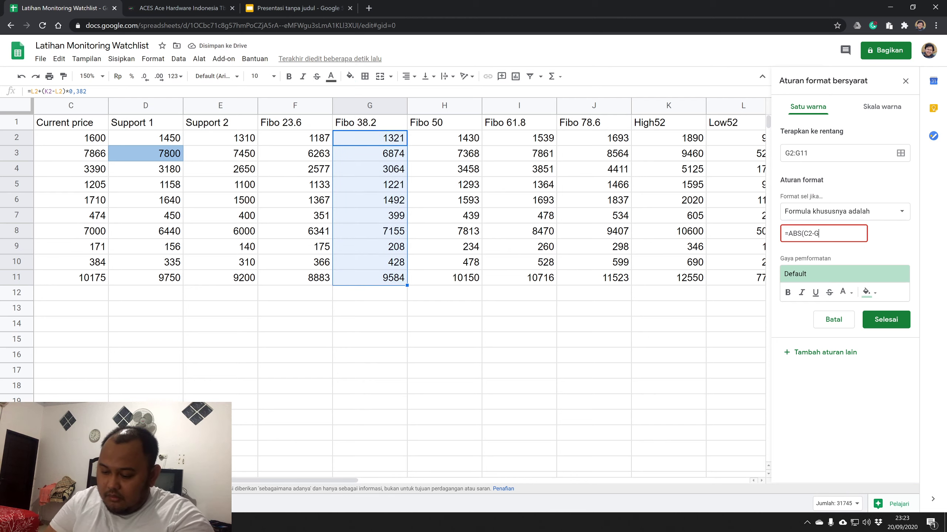
pyautogui.write('G2)/')
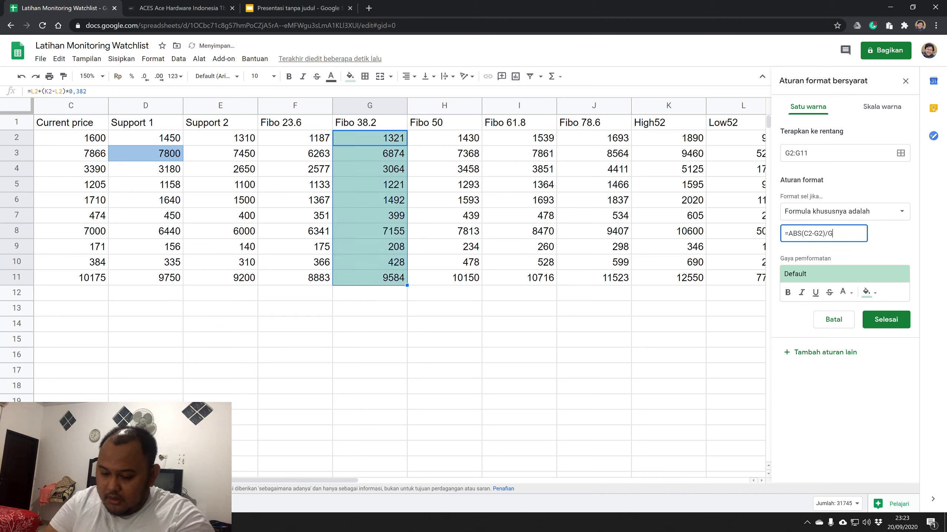
pyautogui.write('G2 < 0,02')
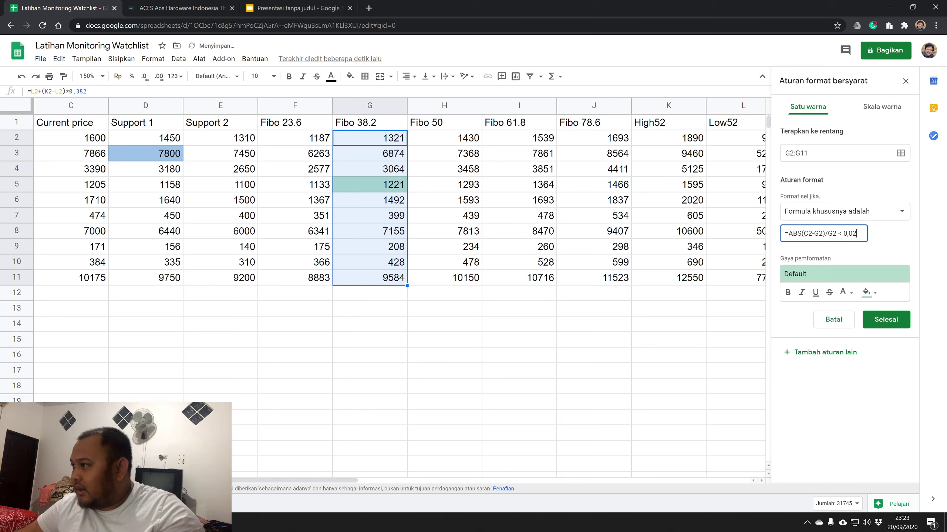
pyautogui.click(894, 322)
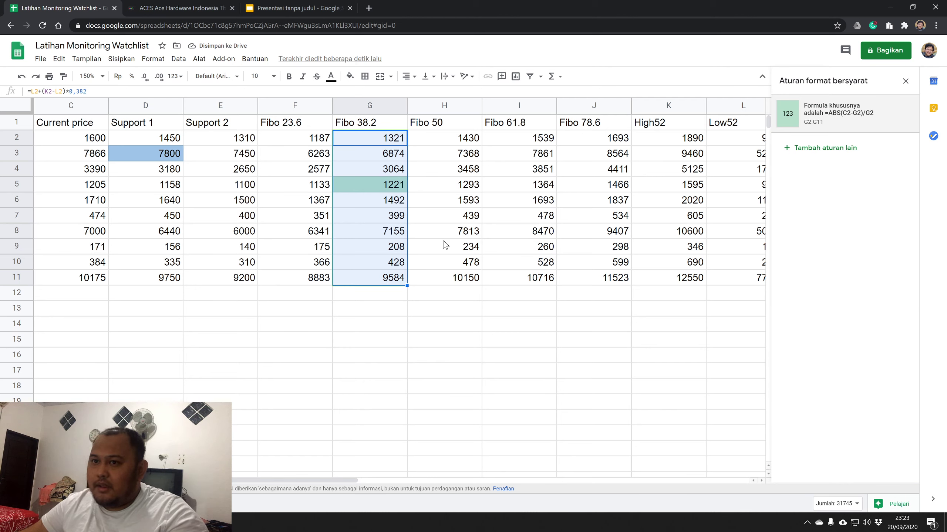
# Restore the current price formula in C3 by filling the GOOGLEFINANCE formula up from C4.
pyautogui.click(443, 219)
pyautogui.click(379, 188)
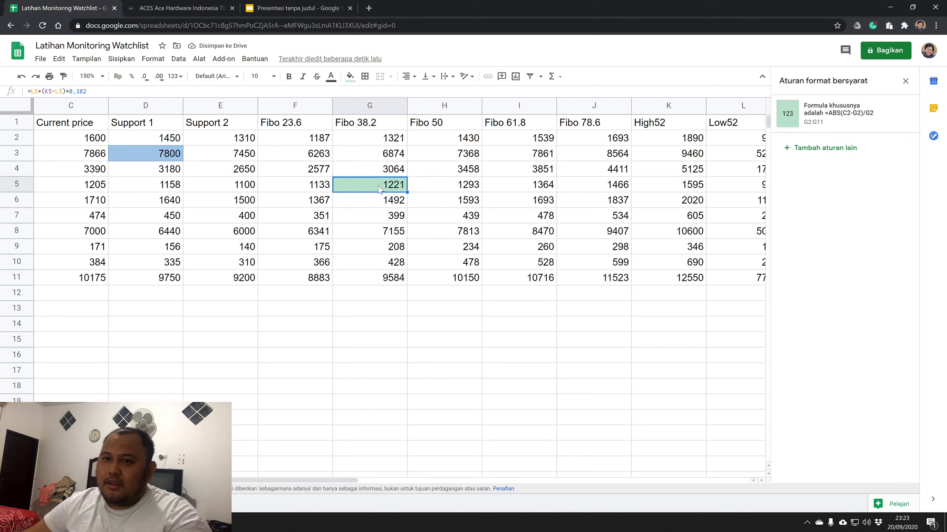
pyautogui.click(94, 185)
pyautogui.click(94, 171)
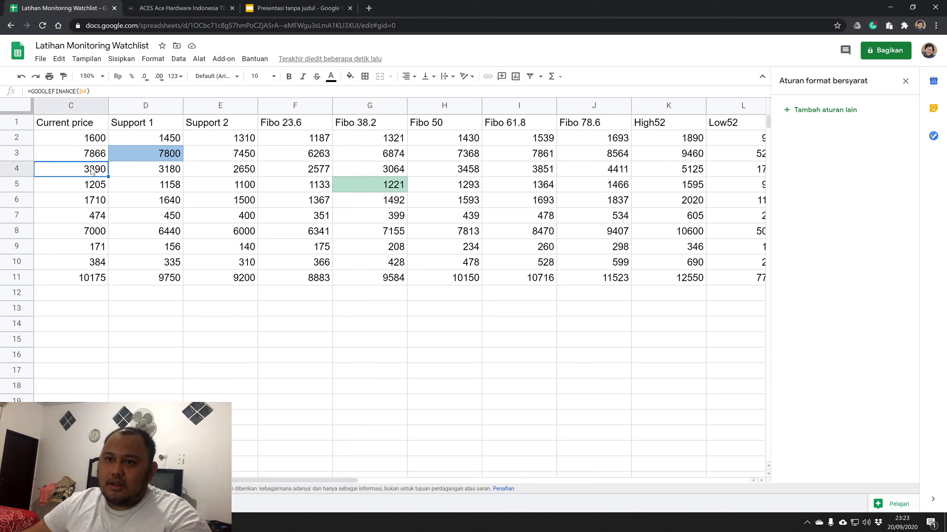
pyautogui.click(93, 153)
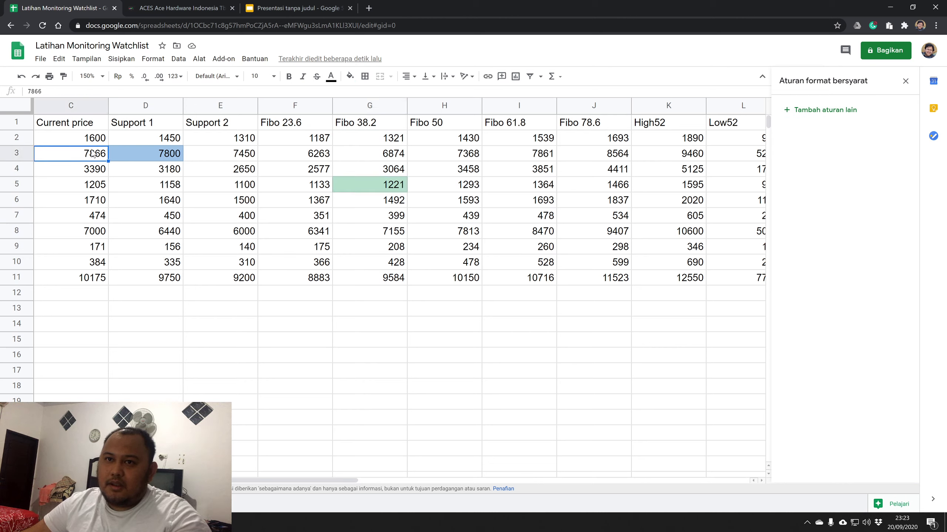
pyautogui.click(98, 174)
pyautogui.moveTo(108, 176); pyautogui.dragTo(107, 154)
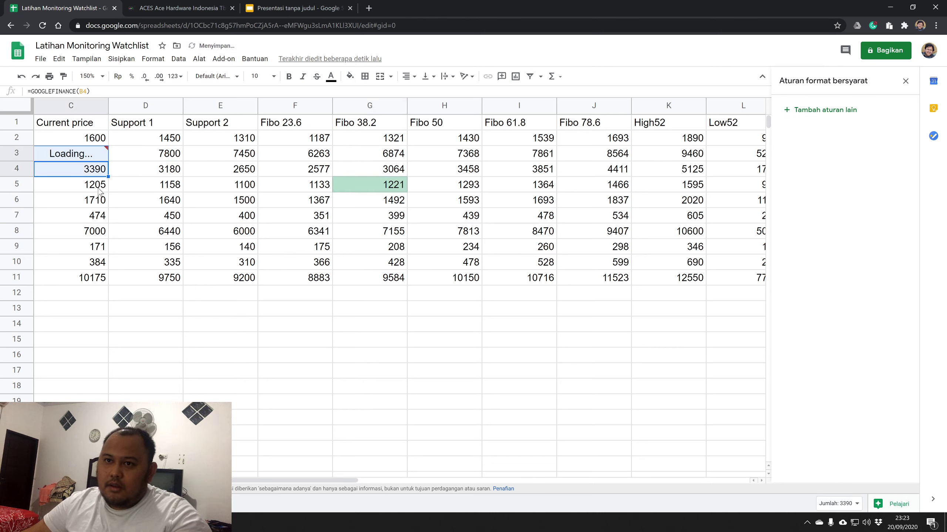
pyautogui.click(99, 191)
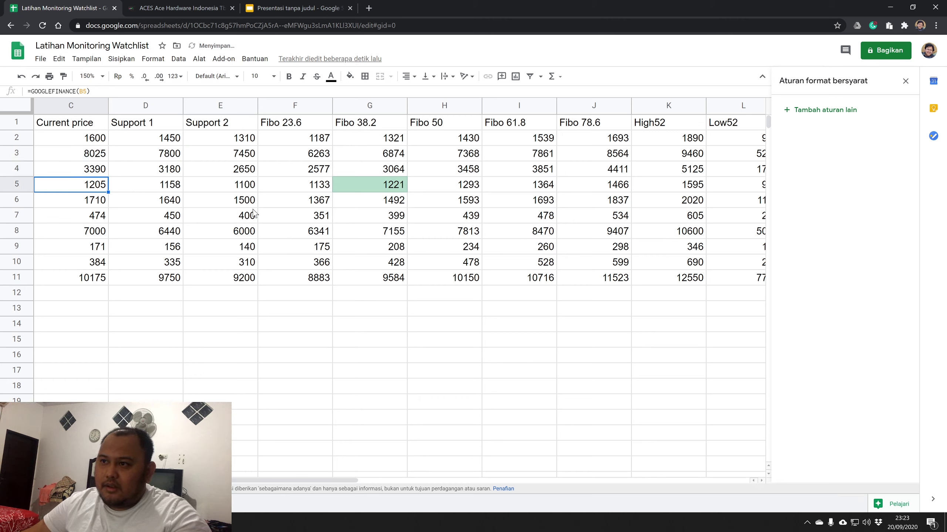
# Examine the highlighted Fibo 38.2 value in G5 and the other values across the SMSM row.
pyautogui.click(380, 187)
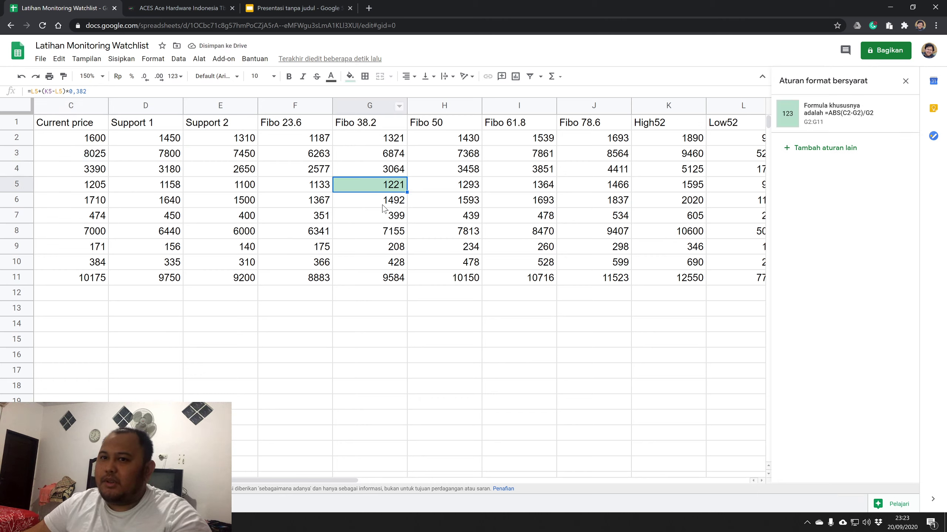
pyautogui.press('Left')
pyautogui.press('Left')
pyautogui.press('Left')
pyautogui.press('Left')
pyautogui.press('Left')
pyautogui.press('Left')
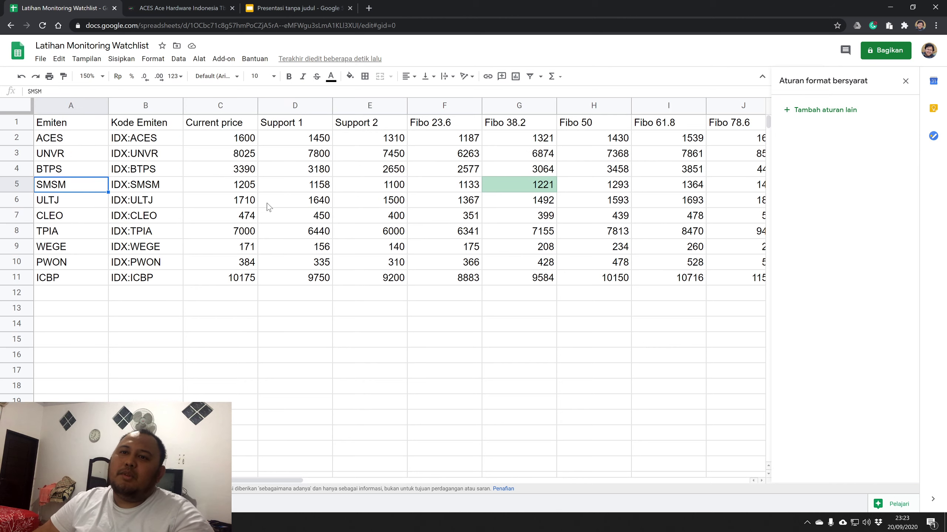
pyautogui.press('Right')
pyautogui.press('Right')
pyautogui.press('Right')
pyautogui.press('Right')
pyautogui.press('Right')
pyautogui.press('Right')
pyautogui.press('Right')
pyautogui.press('Right')
pyautogui.press('Right')
pyautogui.press('Right')
pyautogui.press('Right')
pyautogui.press('Right')
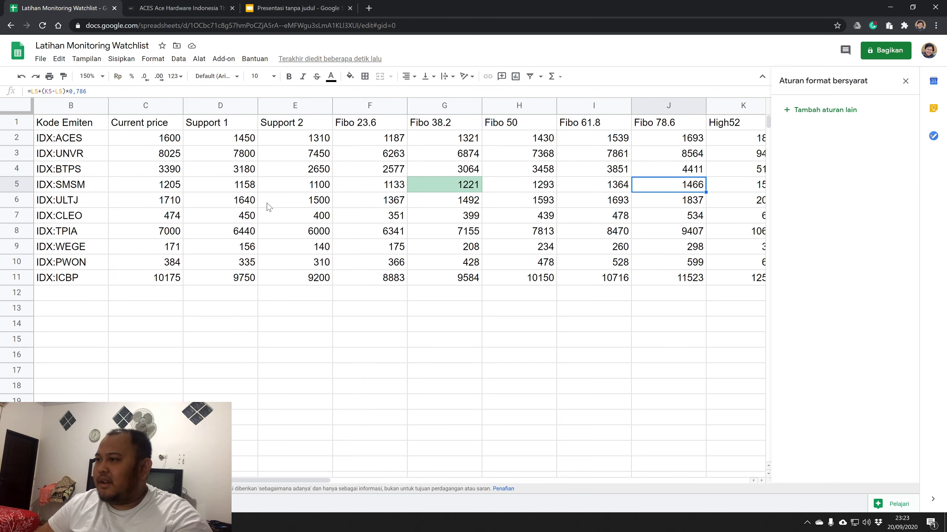
pyautogui.press('Left')
pyautogui.press('Left')
pyautogui.press('Left')
pyautogui.press('Left')
pyautogui.press('Left')
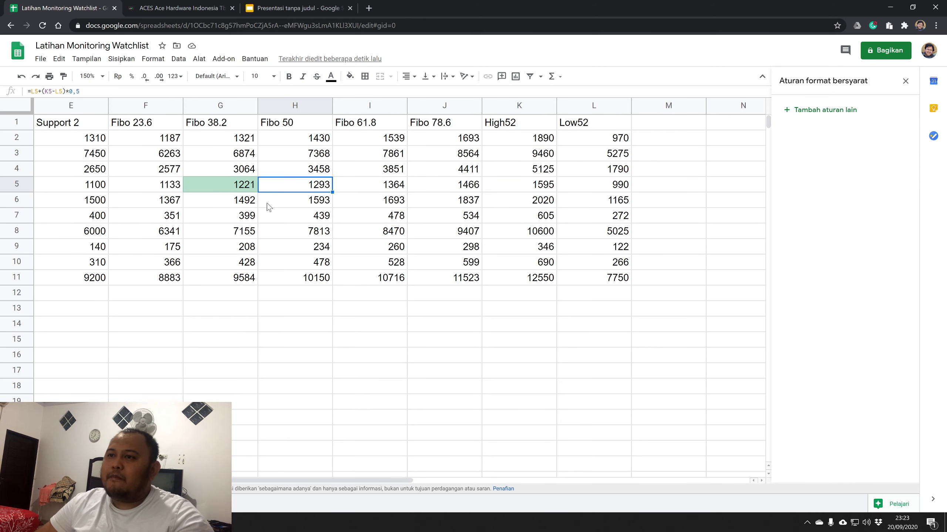
# Add a conditional formatting rule for the Fibo 50 values H2:H11 with a custom formula as its condition.
pyautogui.moveTo(287, 144); pyautogui.dragTo(302, 279)
pyautogui.click(844, 112)
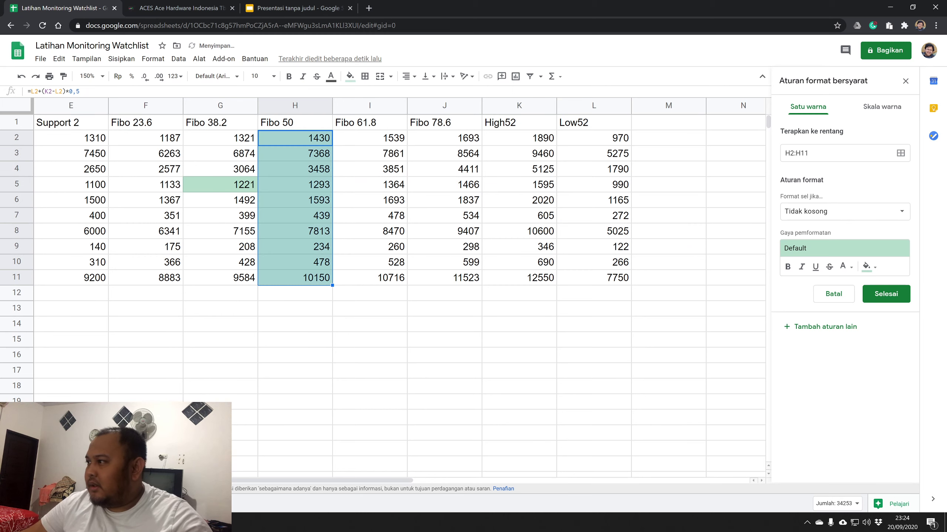
pyautogui.click(835, 215)
pyautogui.scroll(-1, 824, 492)
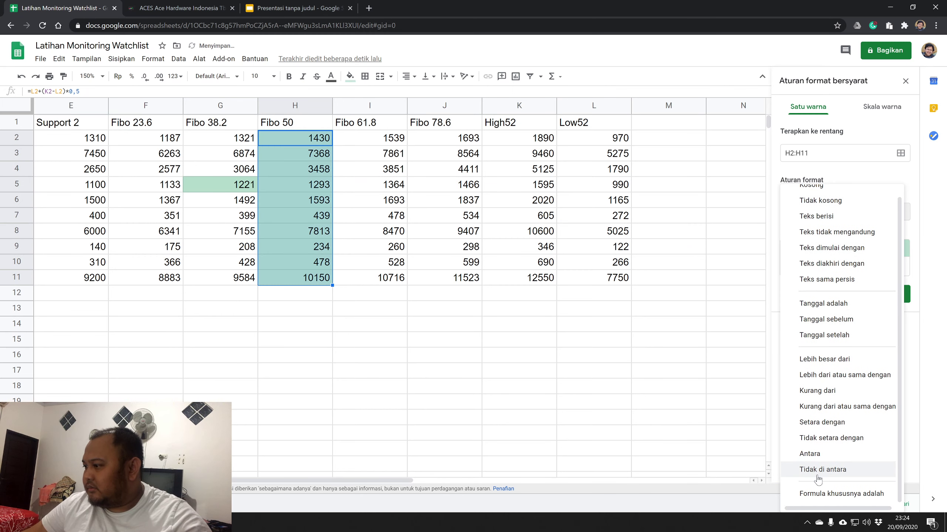
pyautogui.click(821, 500)
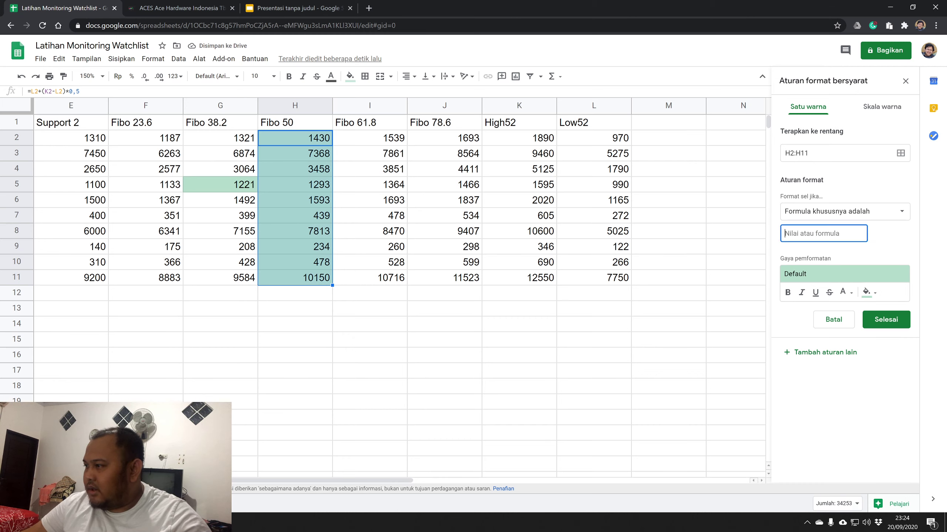
# Set the H2:H11 rule's formula to =ABS(C2-H2)/H2 < 0,02 with a light blue fill and save the rule.
pyautogui.write('=ABS(')
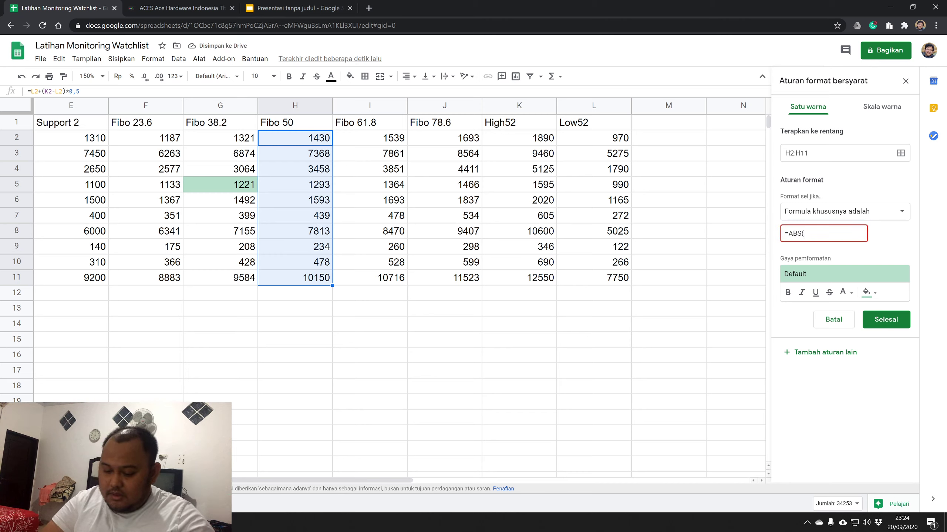
pyautogui.write('C2-H')
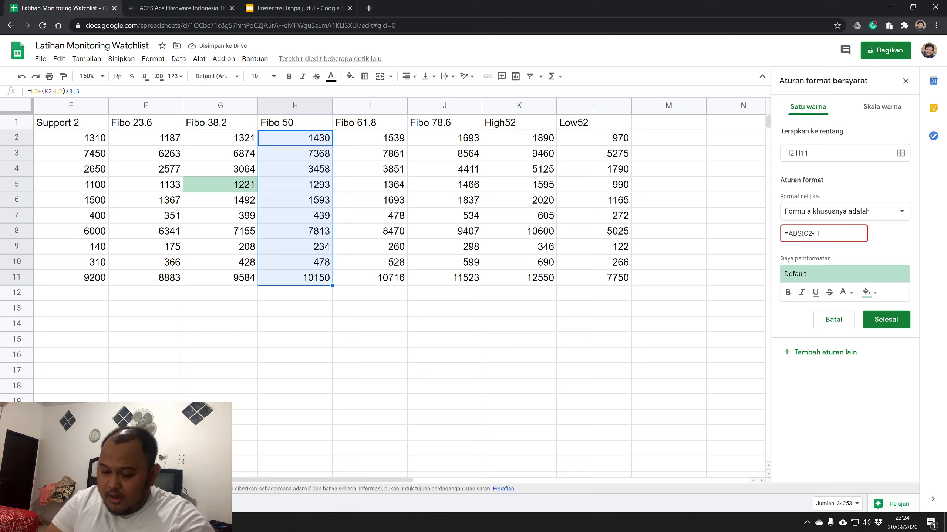
pyautogui.write('2)/H2')
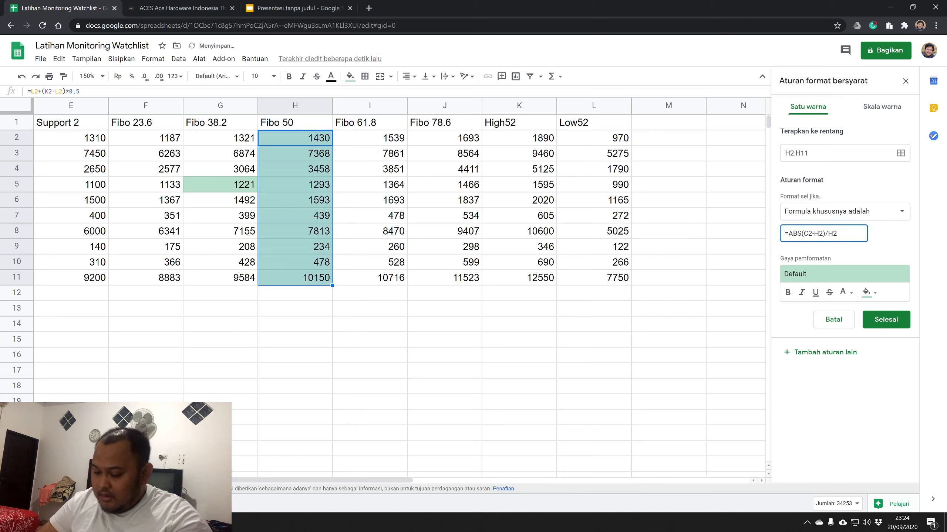
pyautogui.write(' < 0,02')
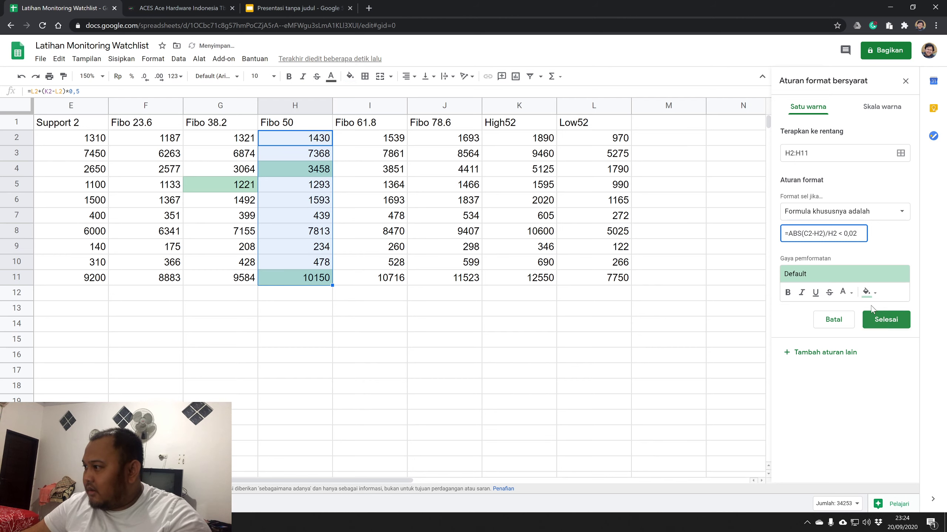
pyautogui.click(867, 292)
pyautogui.click(834, 363)
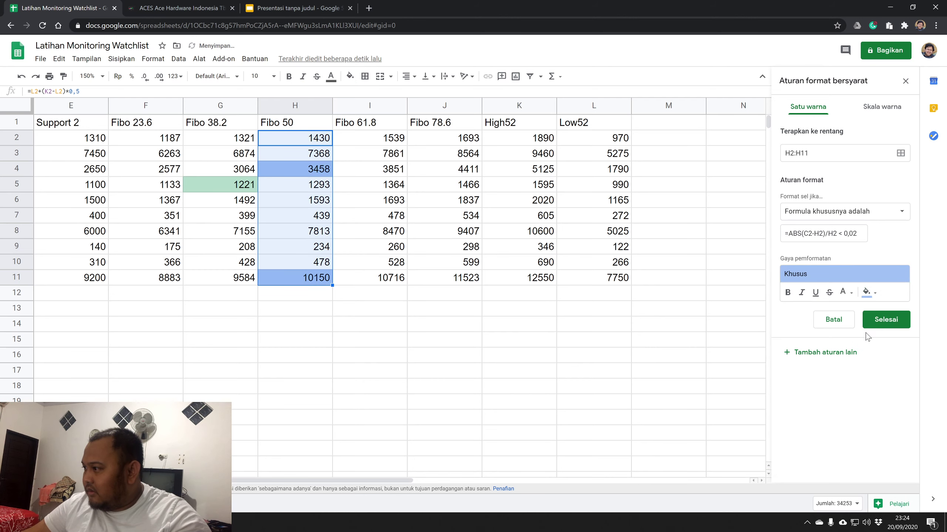
pyautogui.click(880, 321)
pyautogui.click(492, 221)
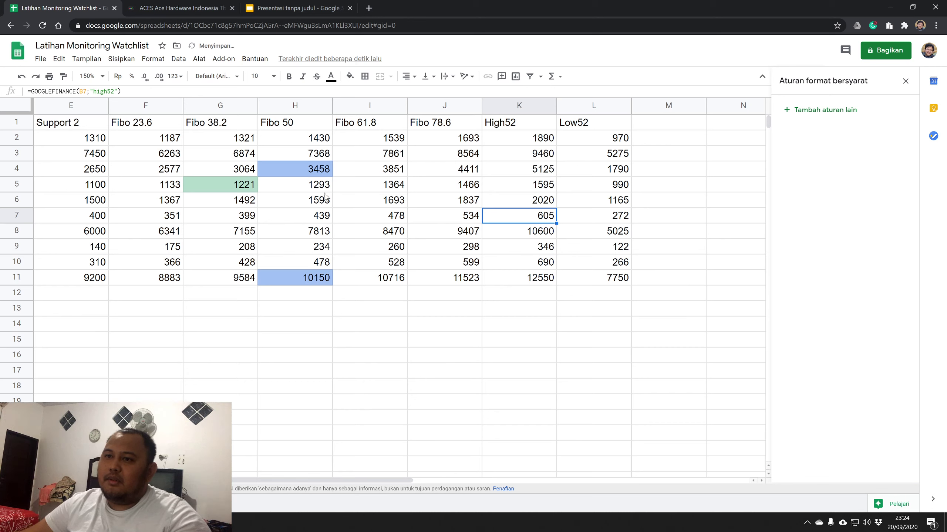
# Add a conditional formatting rule for the Fibo 61.8 values I2:I11 with a custom formula as its condition.
pyautogui.moveTo(356, 139); pyautogui.dragTo(362, 276)
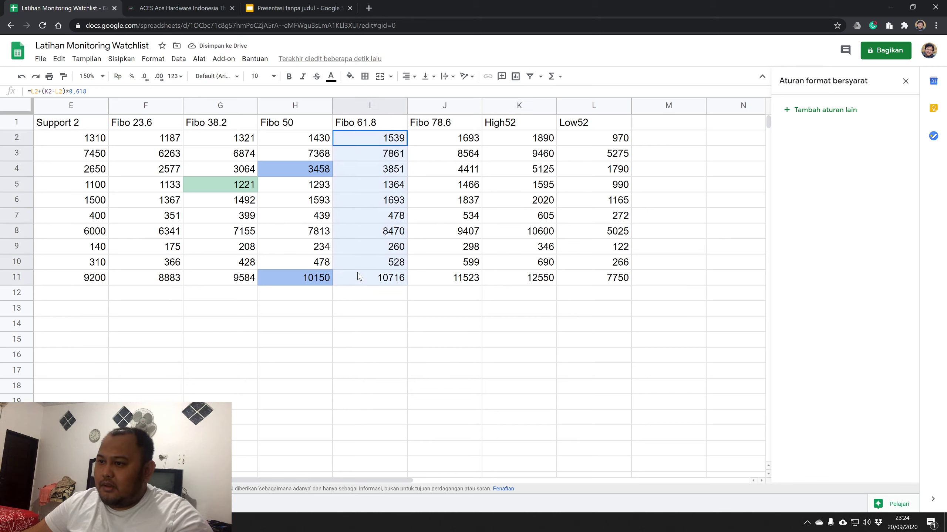
pyautogui.click(794, 111)
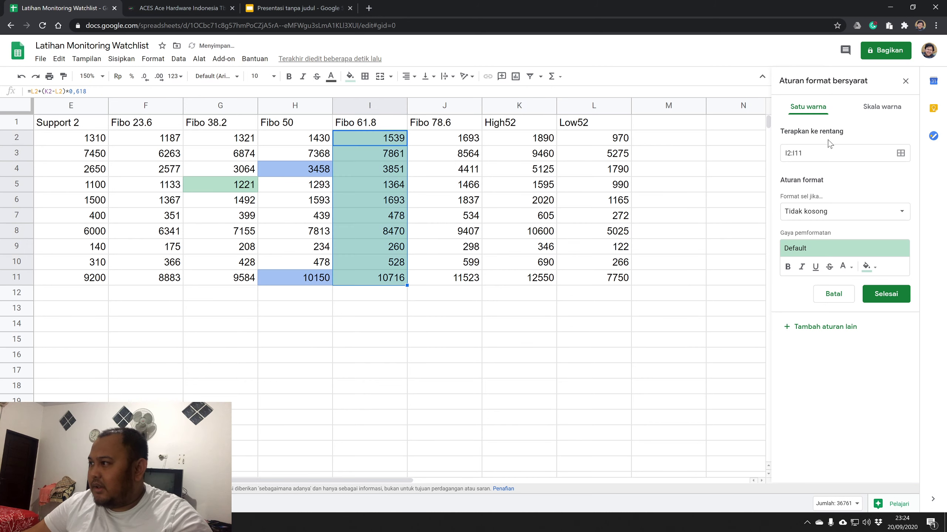
pyautogui.click(824, 219)
pyautogui.scroll(-1, 825, 484)
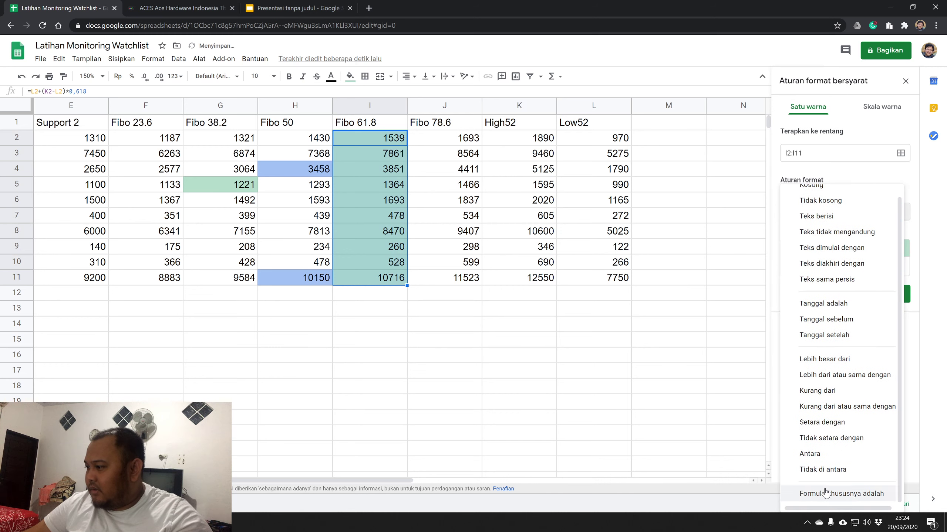
pyautogui.click(826, 494)
# Set the I2:I11 rule's formula to =ABS(C2-I2)/I2 < 0,02 with a light blue fill and save the rule.
pyautogui.click(826, 234)
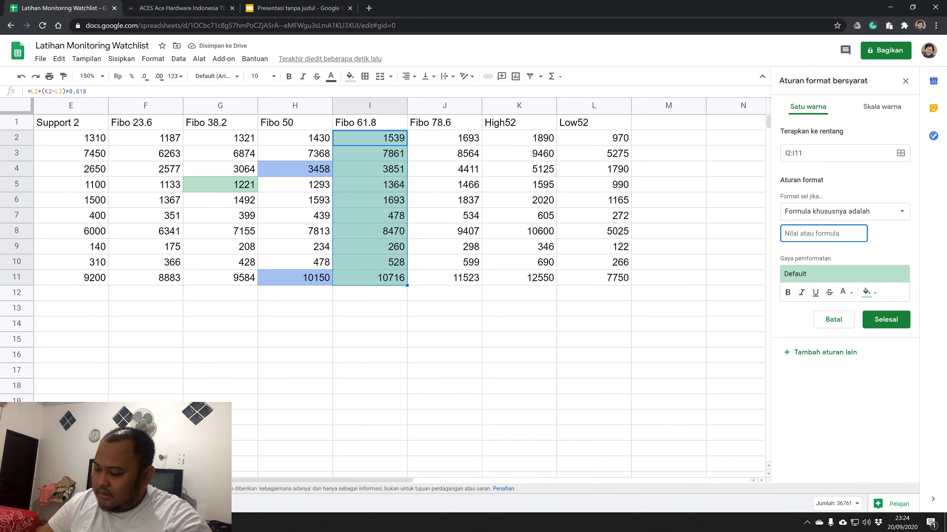
pyautogui.write('=ABS(C2-I2')
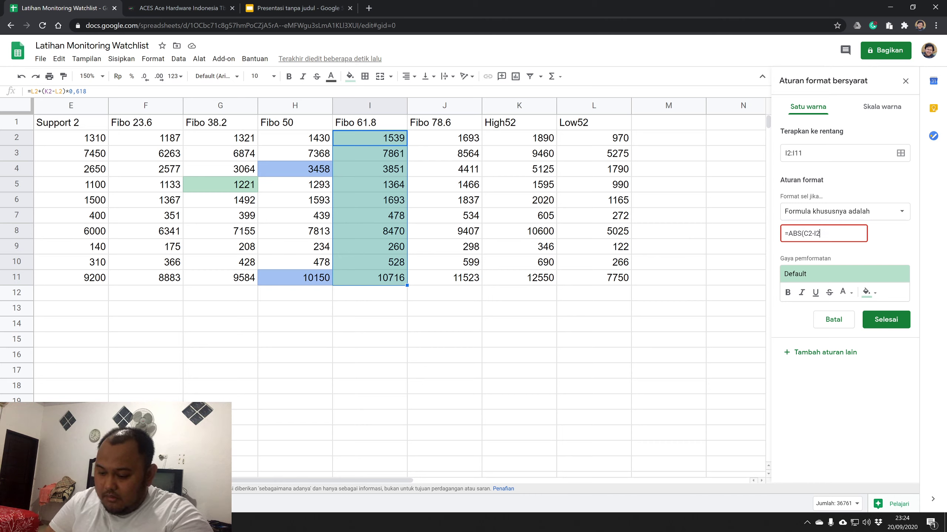
pyautogui.write(')/')
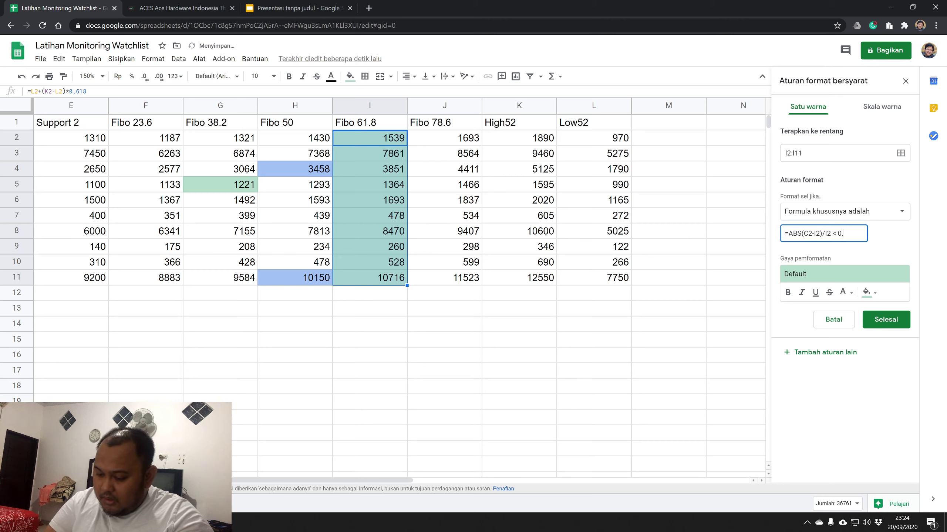
pyautogui.click(893, 325)
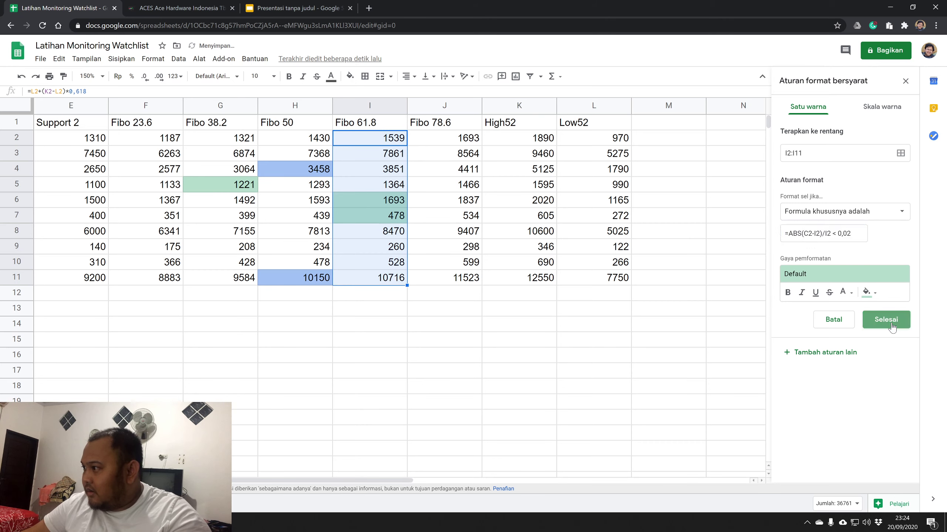
pyautogui.click(858, 120)
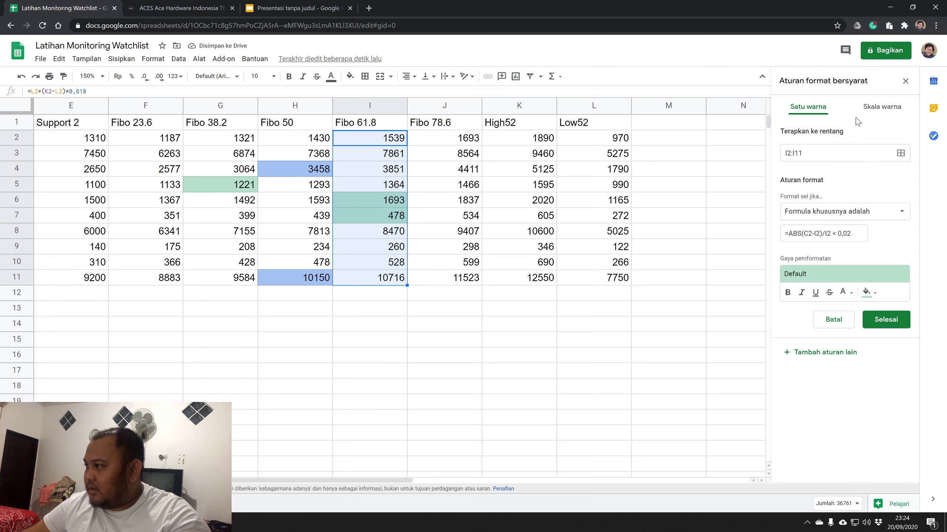
pyautogui.click(872, 296)
pyautogui.click(835, 362)
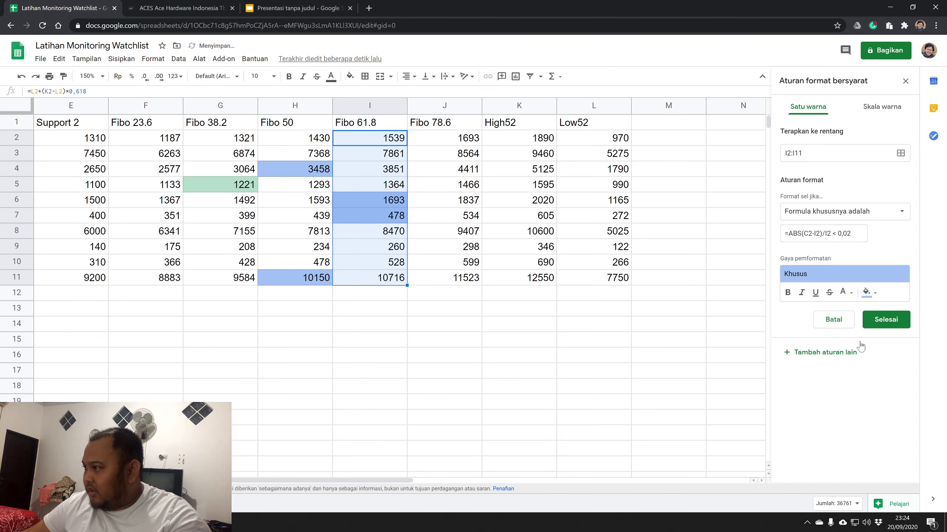
pyautogui.click(883, 327)
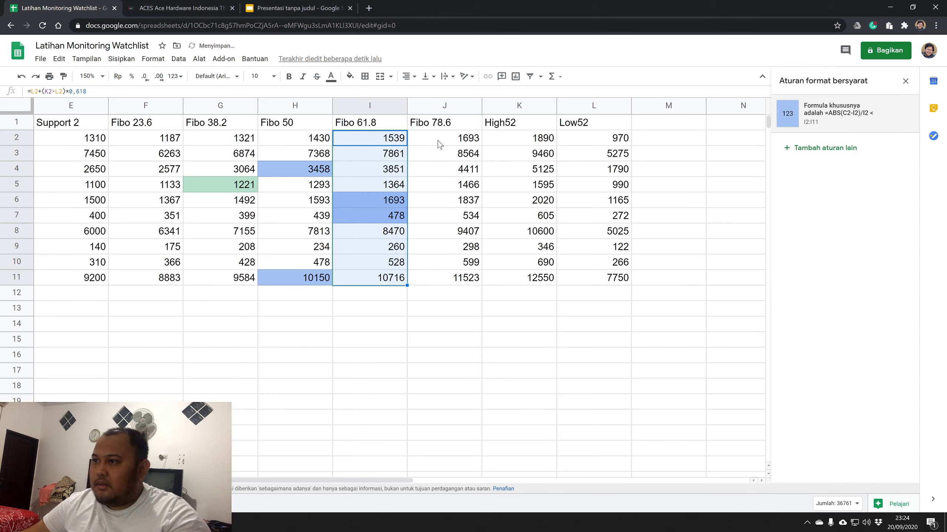
# Add a conditional formatting rule for the Fibo 78.6 values J2:J11 with a custom formula as its condition.
pyautogui.moveTo(438, 144); pyautogui.dragTo(447, 279)
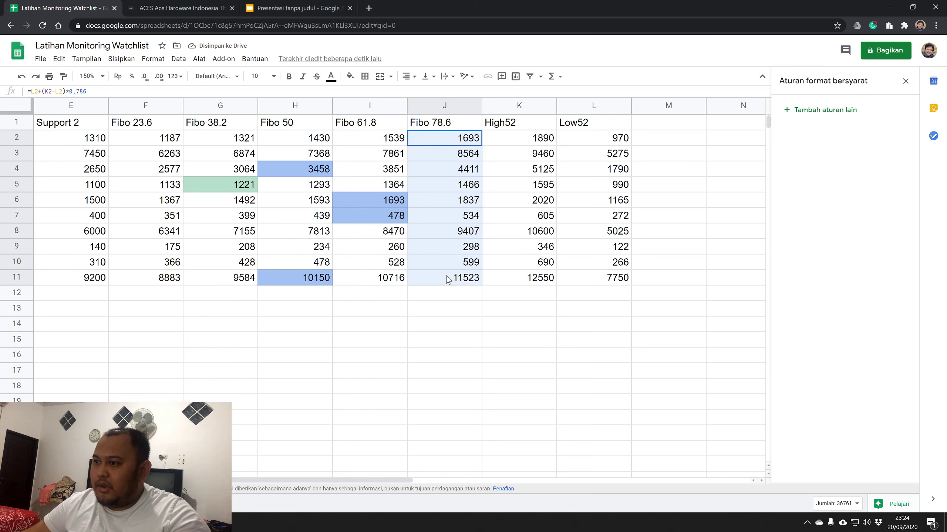
pyautogui.click(829, 112)
pyautogui.click(833, 216)
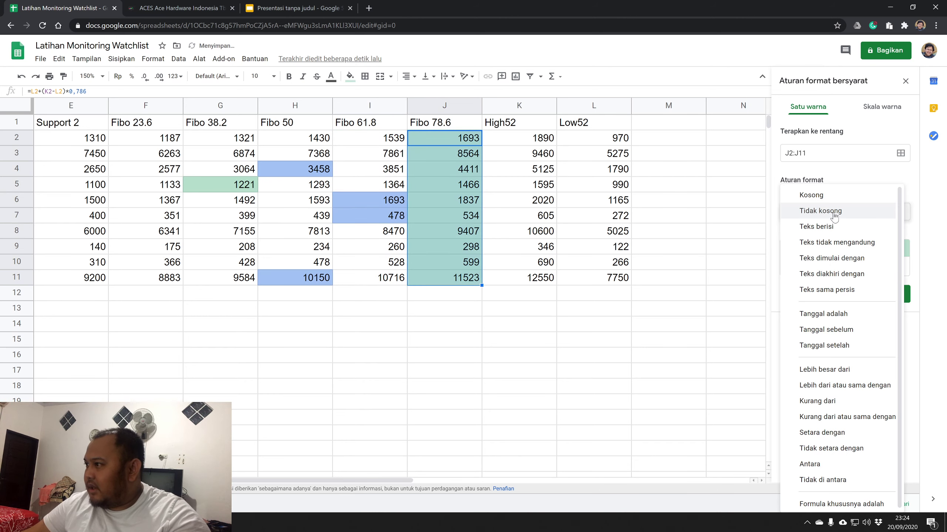
pyautogui.scroll(-1, 836, 507)
pyautogui.click(837, 499)
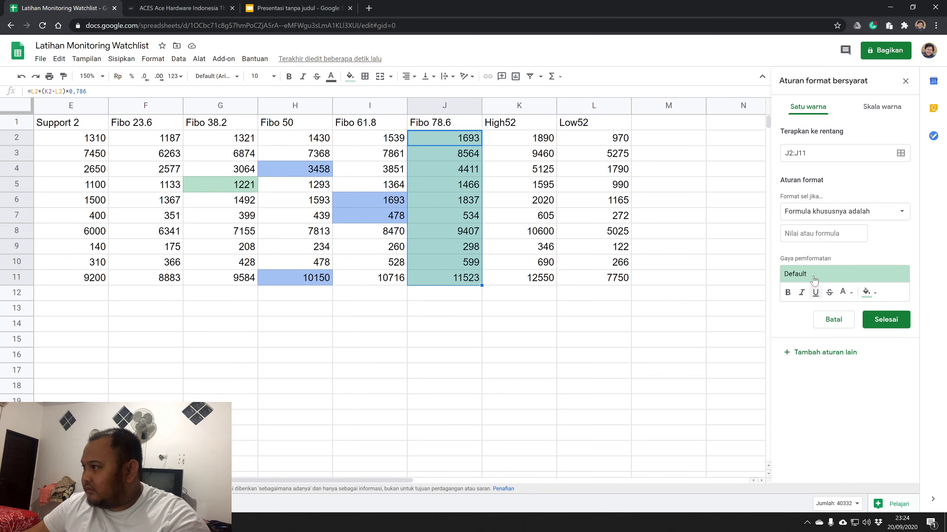
# Set the J2:J11 rule's formula to =ABS(C2-J2)/J2 < 0,02 with a light blue fill and save the rule.
pyautogui.click(823, 234)
pyautogui.write('=ABS(C2-')
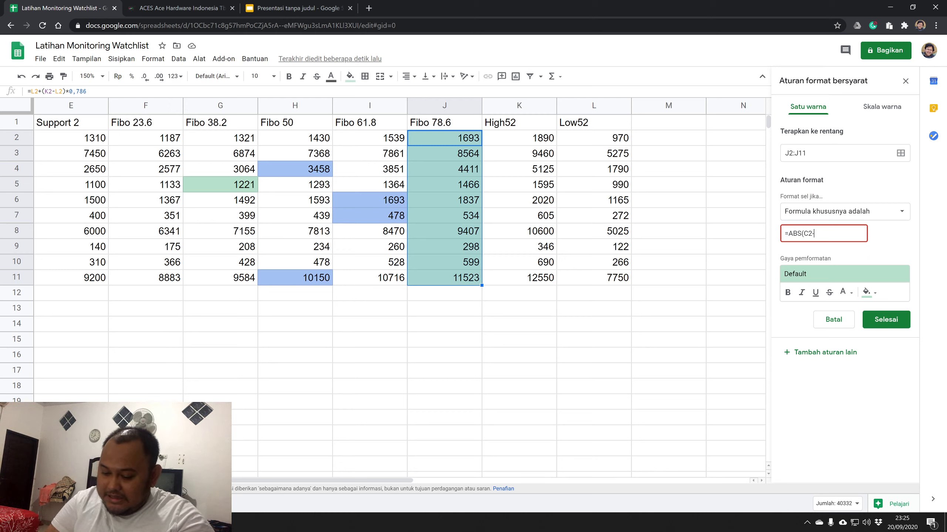
pyautogui.write('J2)/')
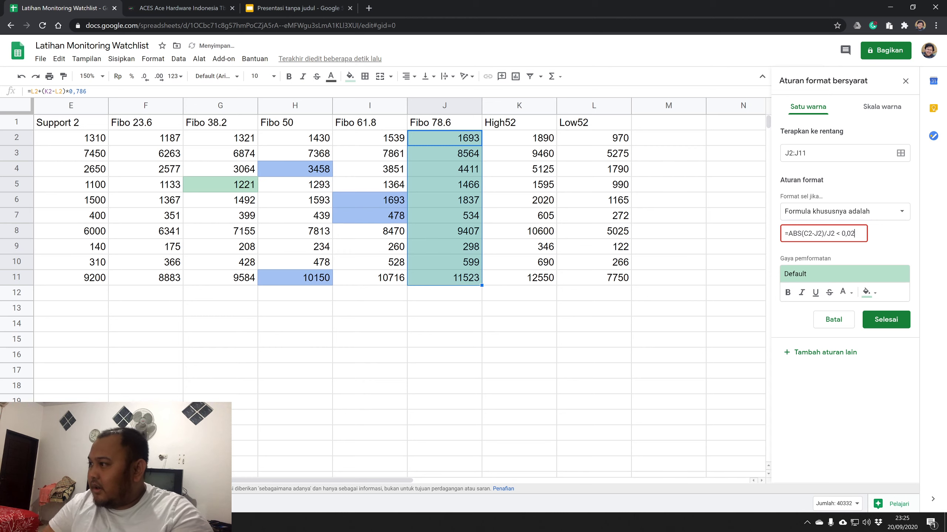
pyautogui.click(869, 296)
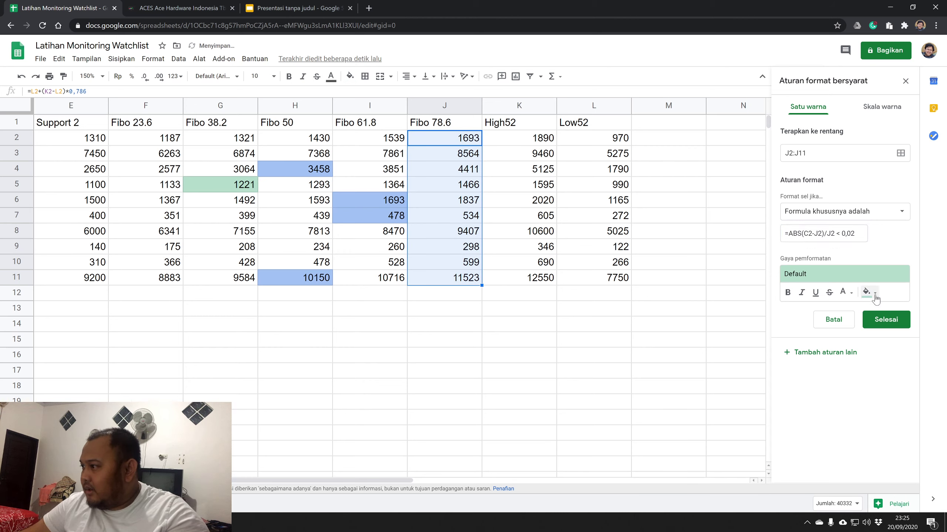
pyautogui.click(875, 298)
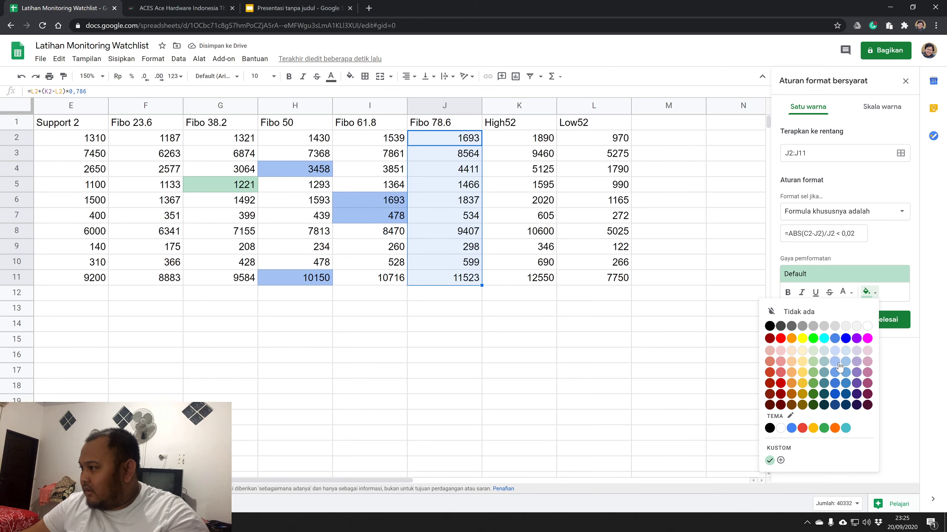
pyautogui.click(836, 363)
pyautogui.click(879, 325)
pyautogui.click(342, 371)
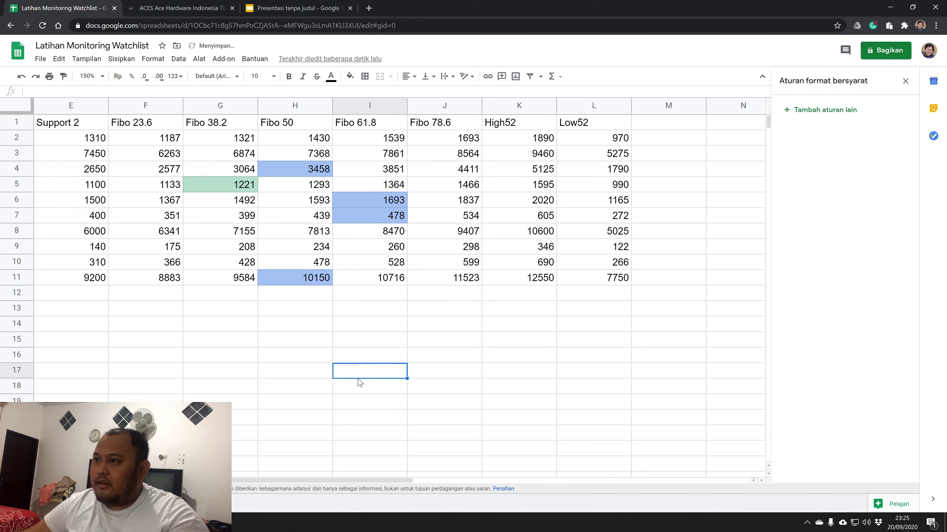
# Change the existing G2:G11 rule for the Fibo 38.2 values to a light blue fill and save it.
pyautogui.click(354, 352)
pyautogui.press('Left')
pyautogui.press('Left')
pyautogui.press('Left')
pyautogui.press('Left')
pyautogui.press('Left')
pyautogui.press('Left')
pyautogui.press('Left')
pyautogui.press('Left')
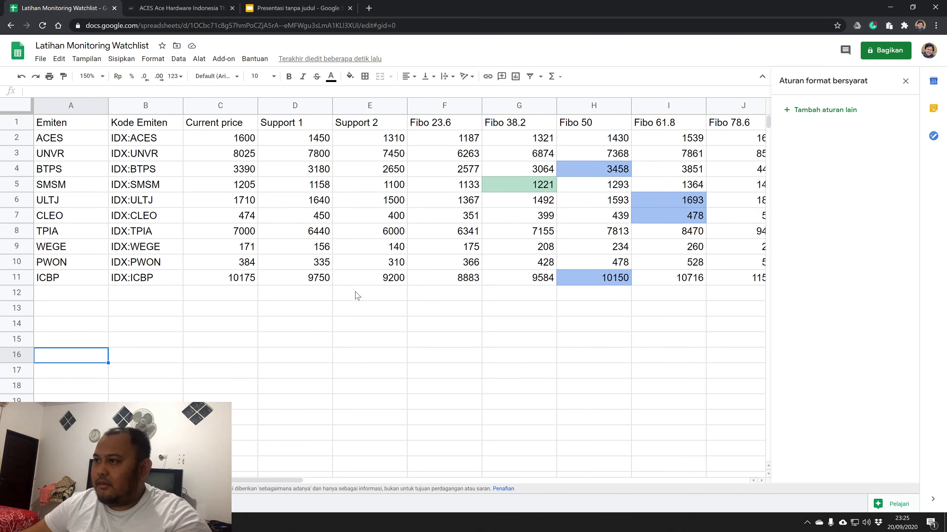
pyautogui.moveTo(515, 145); pyautogui.dragTo(511, 280)
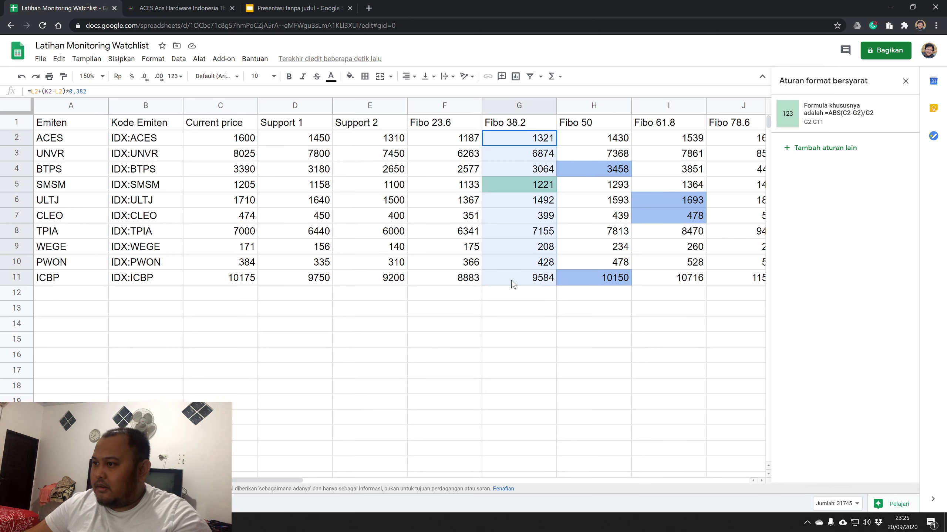
pyautogui.click(833, 120)
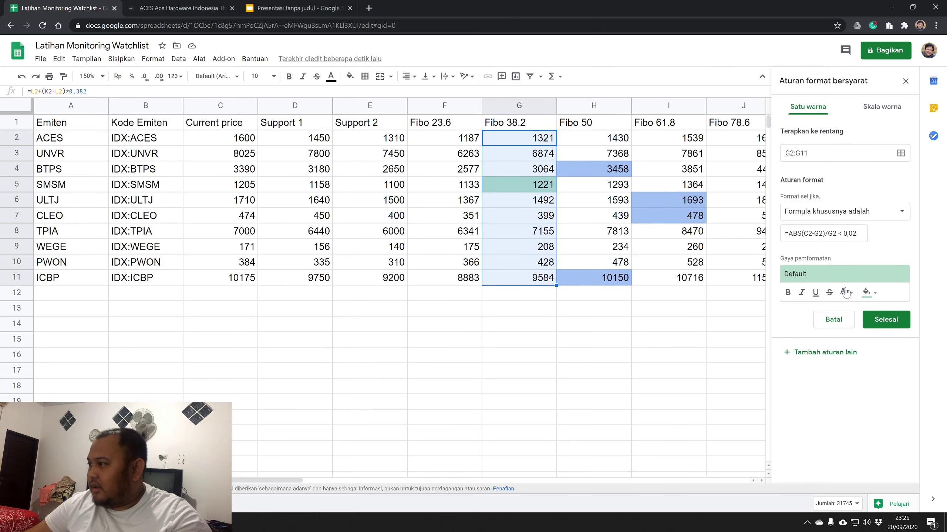
pyautogui.click(867, 293)
pyautogui.click(835, 365)
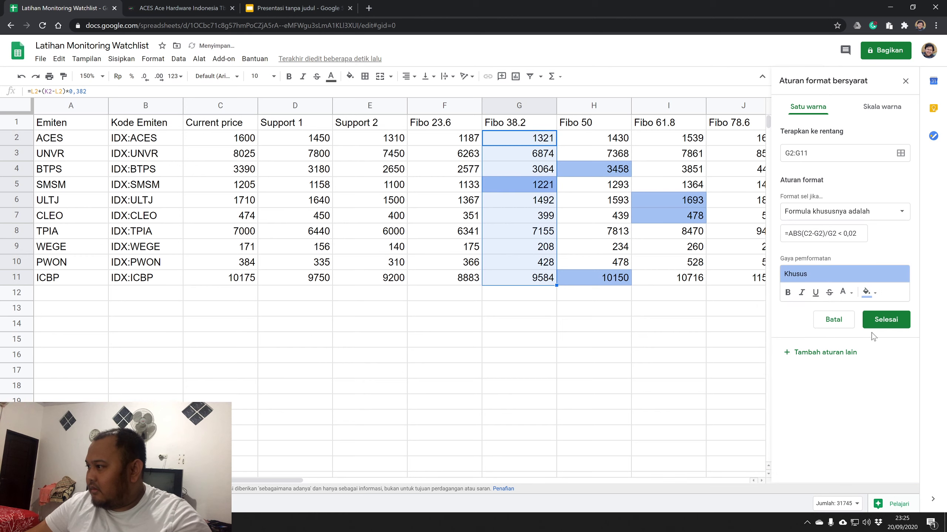
pyautogui.click(891, 319)
pyautogui.click(515, 322)
pyautogui.click(459, 199)
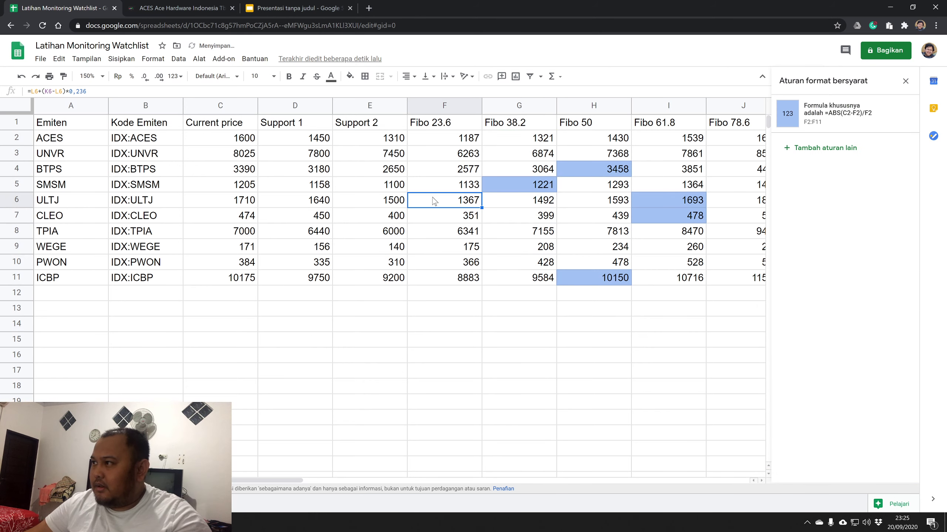
pyautogui.click(369, 200)
pyautogui.click(292, 201)
pyautogui.click(226, 197)
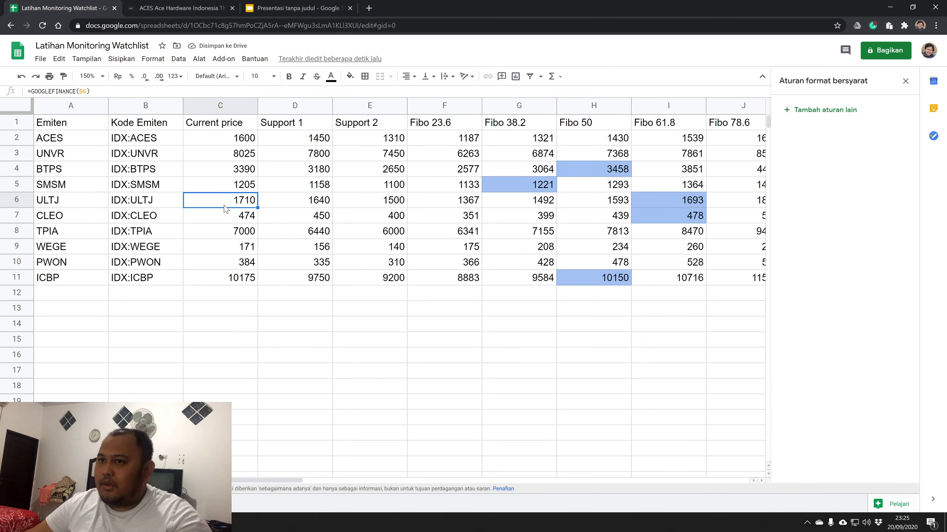
pyautogui.click(382, 266)
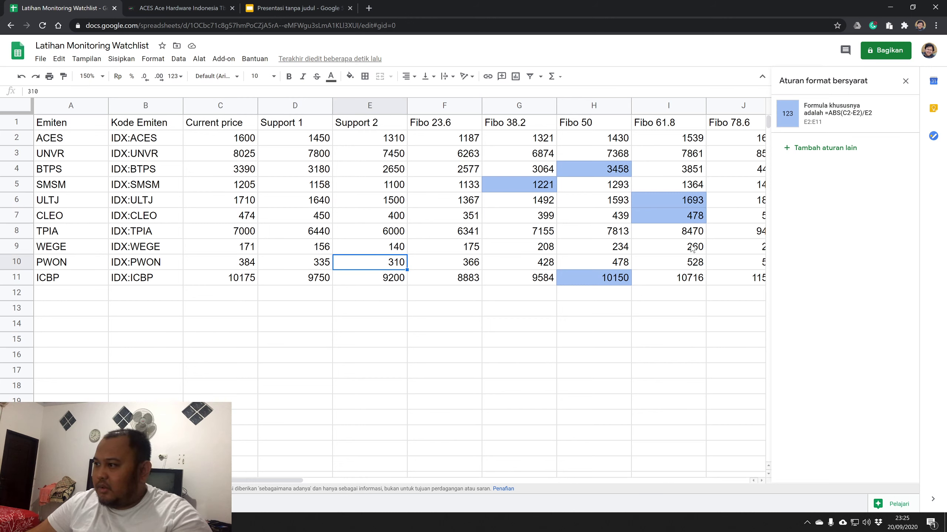
# Overwrite WEGE's current price in C9 with 158 to test the Support 1 highlighting.
pyautogui.click(236, 249)
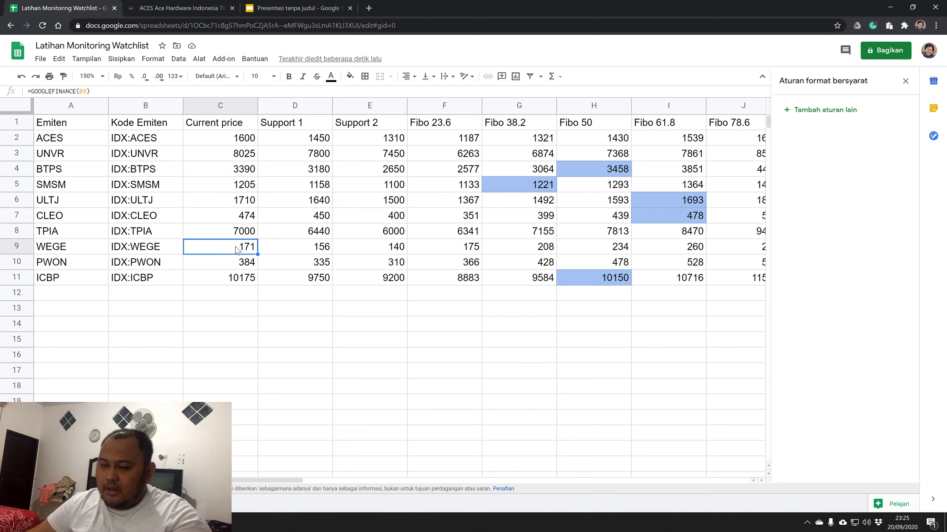
pyautogui.write('15')
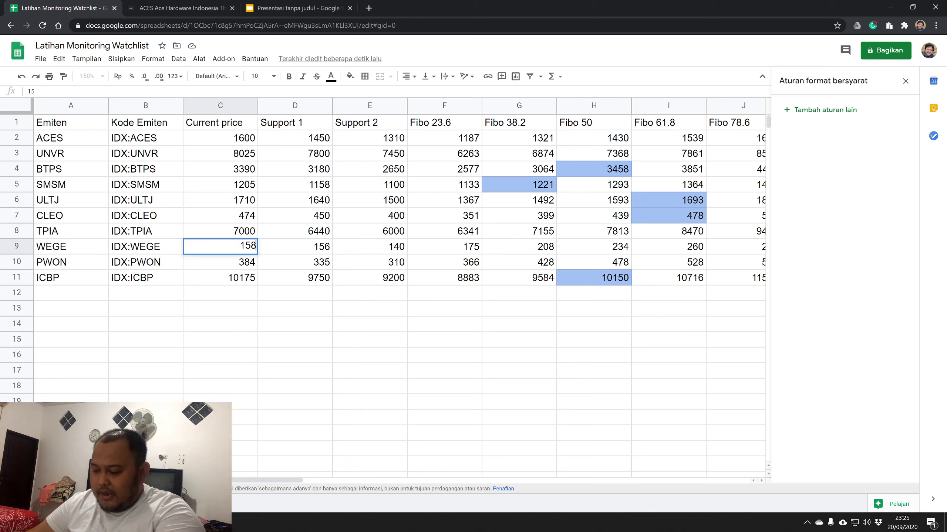
pyautogui.write('8')
pyautogui.press('Return')
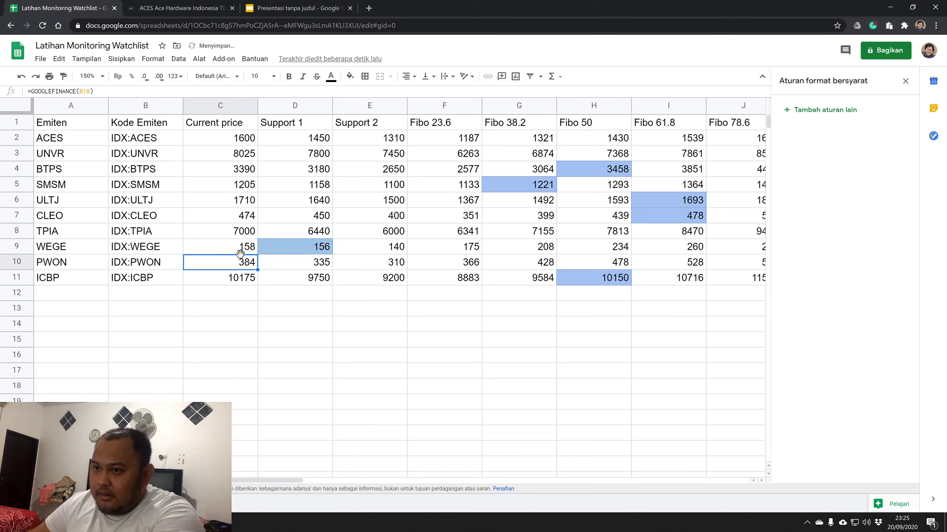
# Overwrite WEGE's current price in C9 with 258 to test the Fibo 61.8 highlighting.
pyautogui.click(244, 249)
pyautogui.write('258')
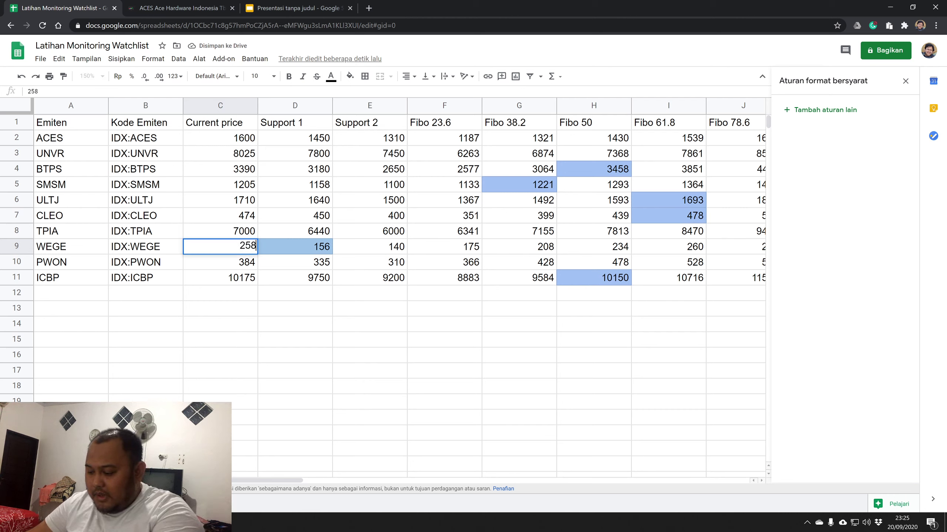
pyautogui.press('Return')
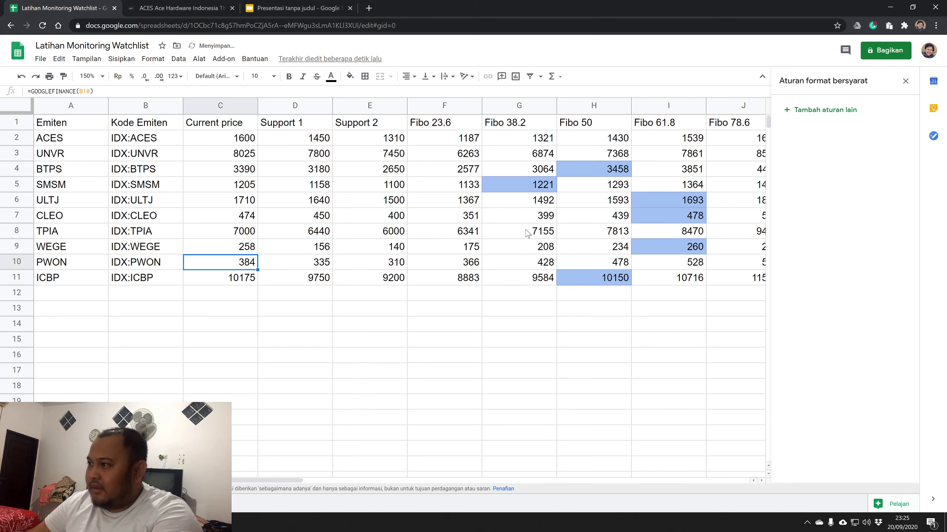
pyautogui.click(690, 252)
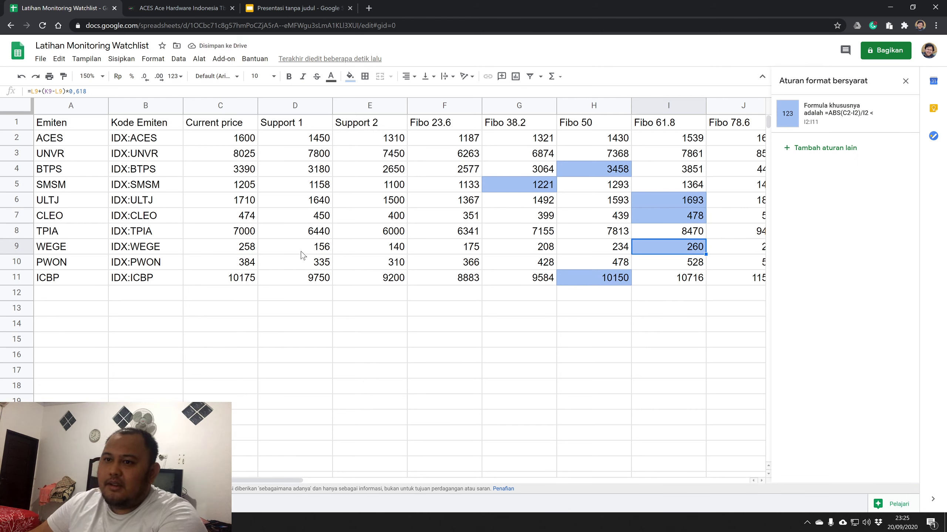
# Restore WEGE's live price by filling the GOOGLEFINANCE formula from C8 down through C10.
pyautogui.click(249, 253)
pyautogui.click(238, 233)
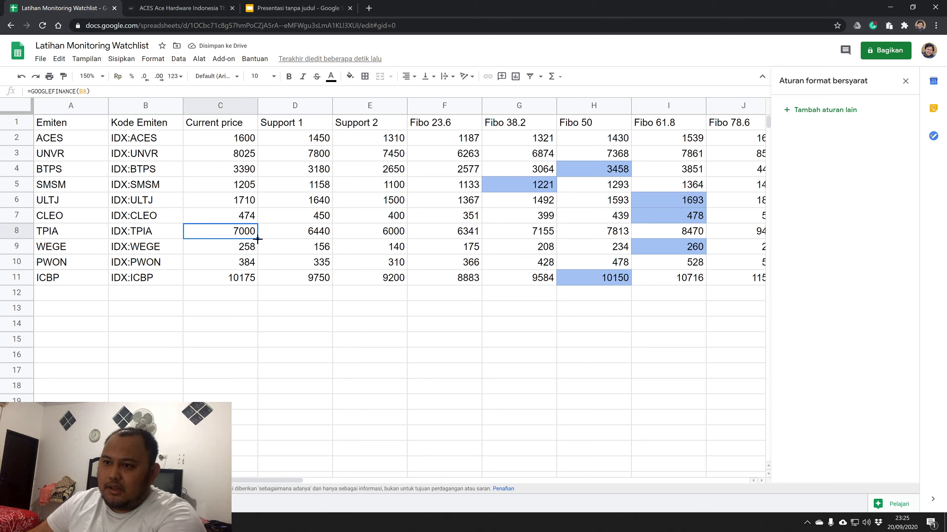
pyautogui.moveTo(257, 239); pyautogui.dragTo(256, 263)
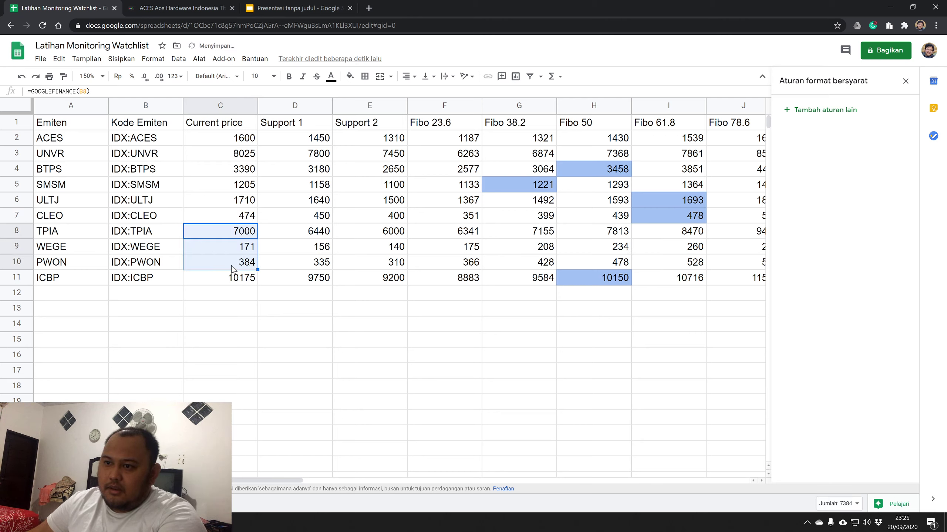
# Return to the first current price in C2 and close the conditional formatting rules.
pyautogui.click(237, 251)
pyautogui.press('Down')
pyautogui.press('Down')
pyautogui.press('Down')
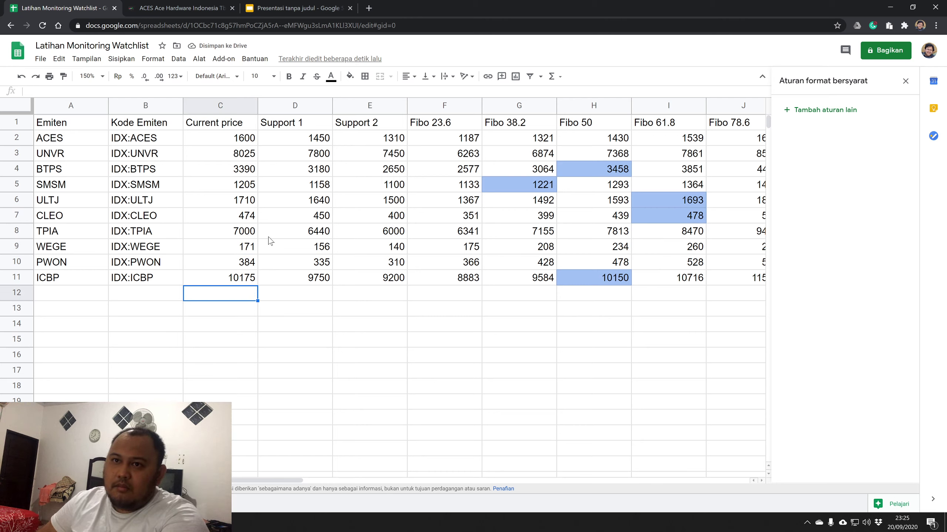
pyautogui.press('Up')
pyautogui.press('Up')
pyautogui.press('Up')
pyautogui.press('Up')
pyautogui.press('Up')
pyautogui.press('Up')
pyautogui.press('Up')
pyautogui.press('Up')
pyautogui.press('Up')
pyautogui.press('Up')
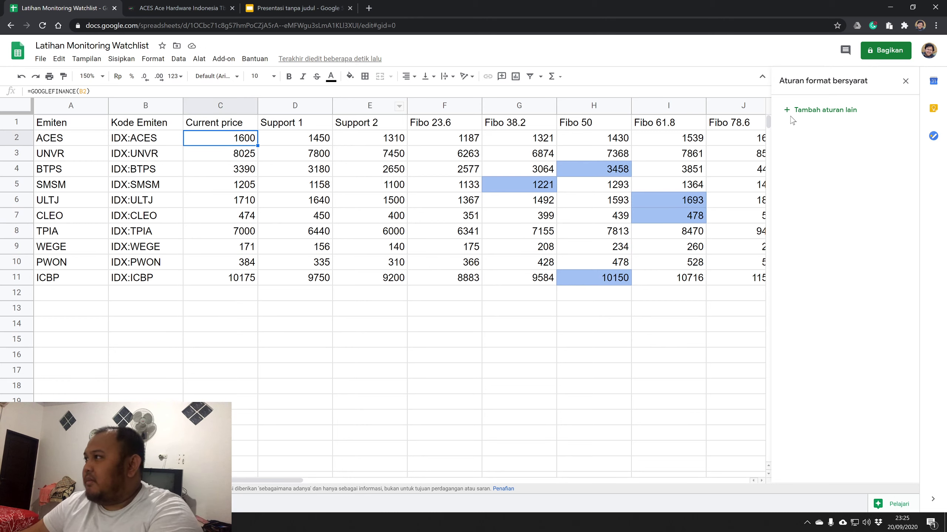
pyautogui.click(906, 82)
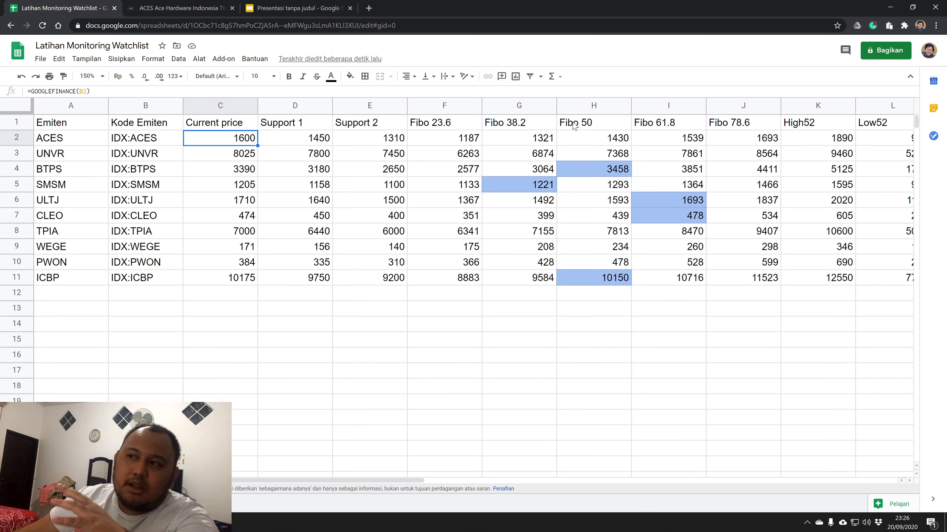
# Examine the BTPS row and its highlighted Fibo 50 value in H4.
pyautogui.click(581, 166)
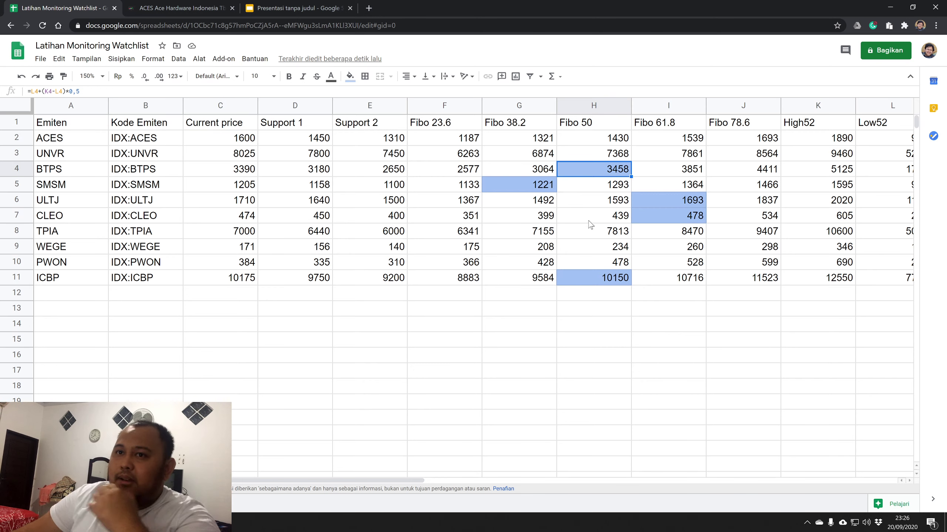
pyautogui.click(591, 305)
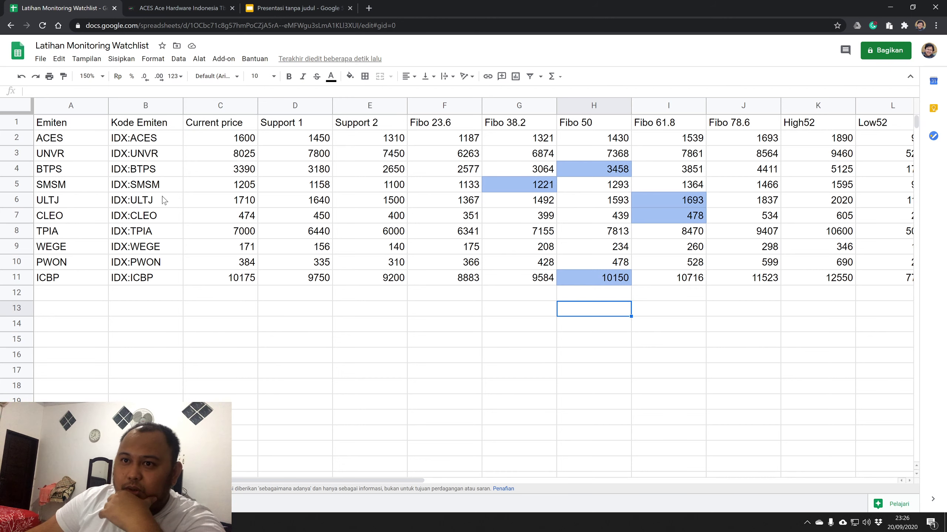
pyautogui.click(47, 174)
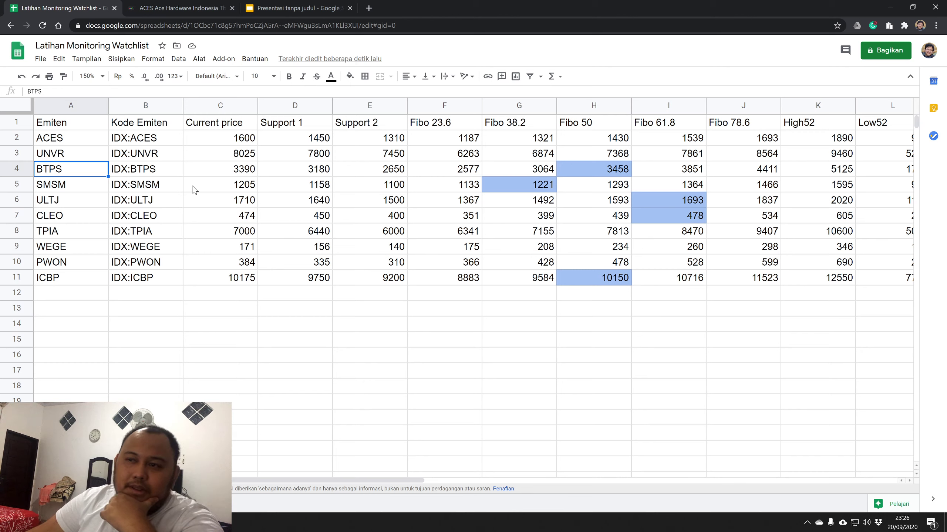
pyautogui.click(613, 174)
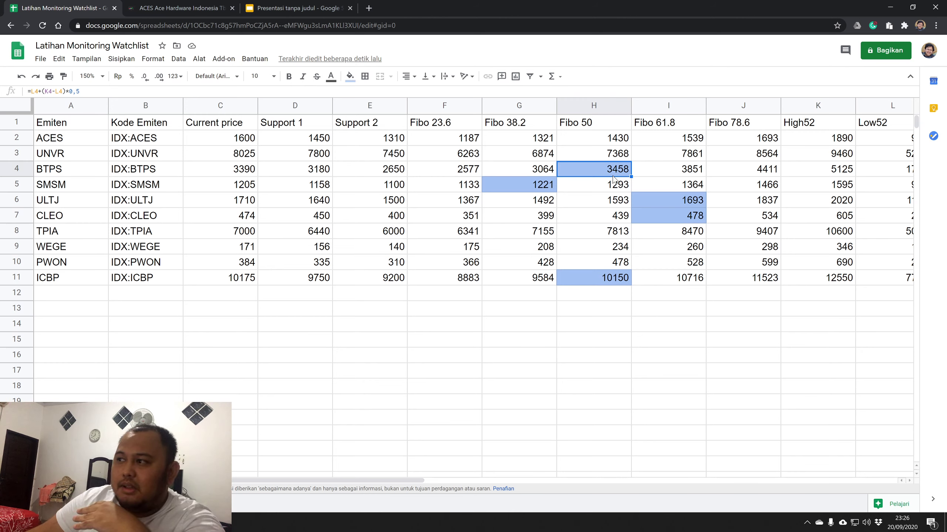
# Switch to Stockbit, open the BTPS chart from the watchlist and maximize its price pane.
pyautogui.click(201, 7)
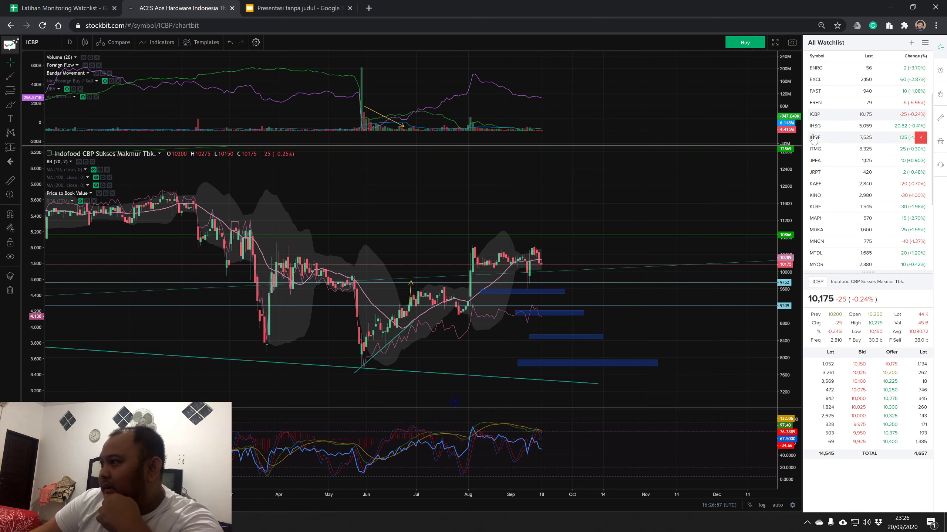
pyautogui.scroll(4, 841, 122)
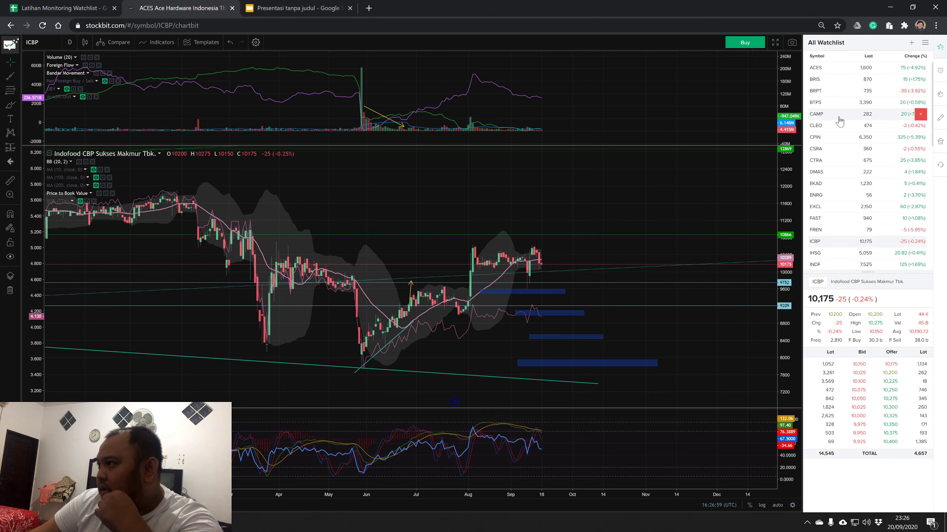
pyautogui.click(830, 102)
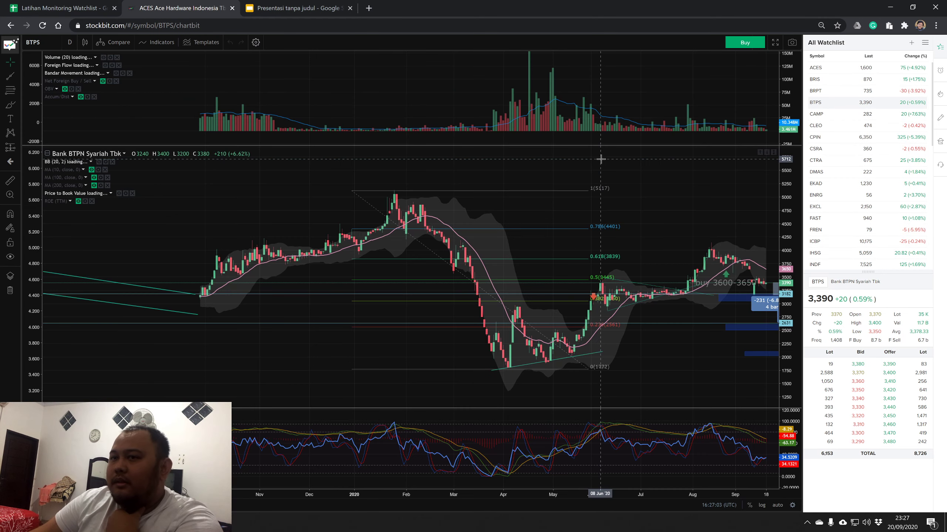
pyautogui.doubleClick(678, 202)
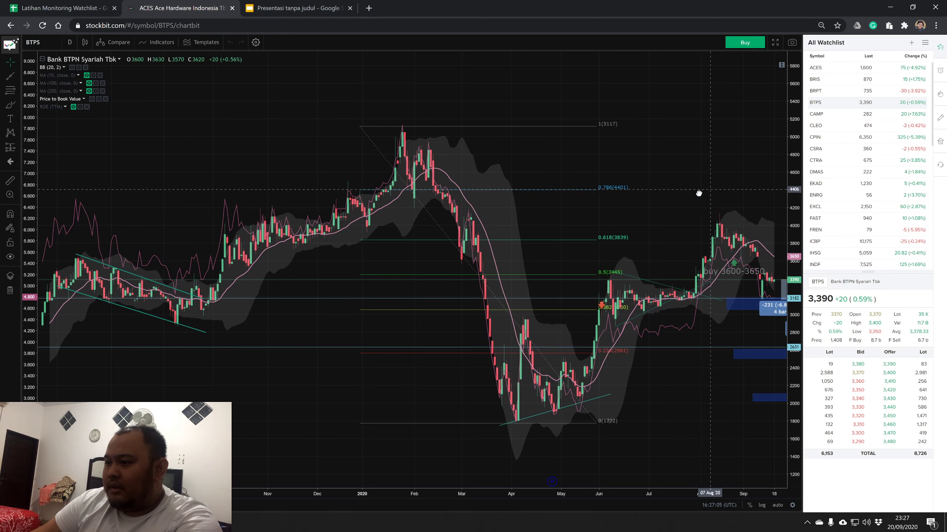
# Measure the distance from BTPS's latest price up to the 0.5 Fibonacci level on the chart, then clear the measurement.
pyautogui.moveTo(700, 193); pyautogui.dragTo(573, 215)
pyautogui.scroll(2, 566, 276)
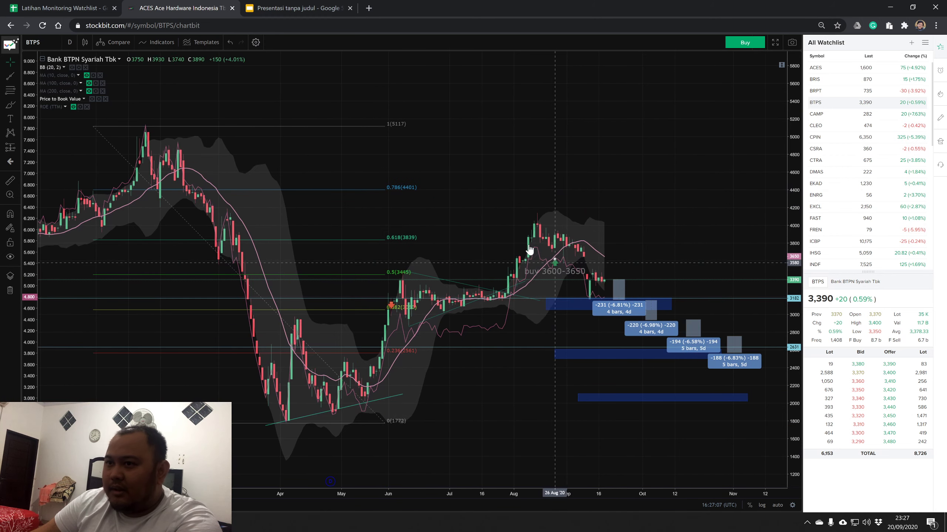
pyautogui.scroll(-2, 500, 224)
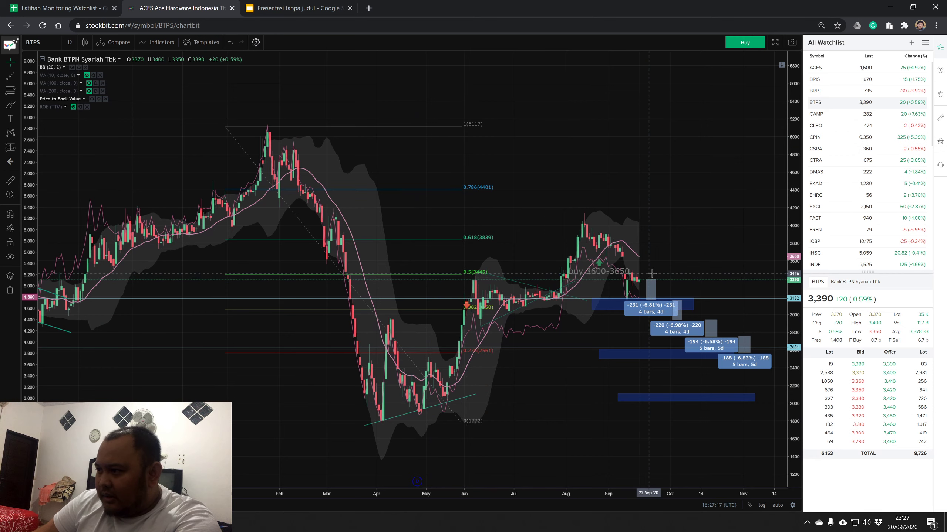
pyautogui.scroll(2, 651, 274)
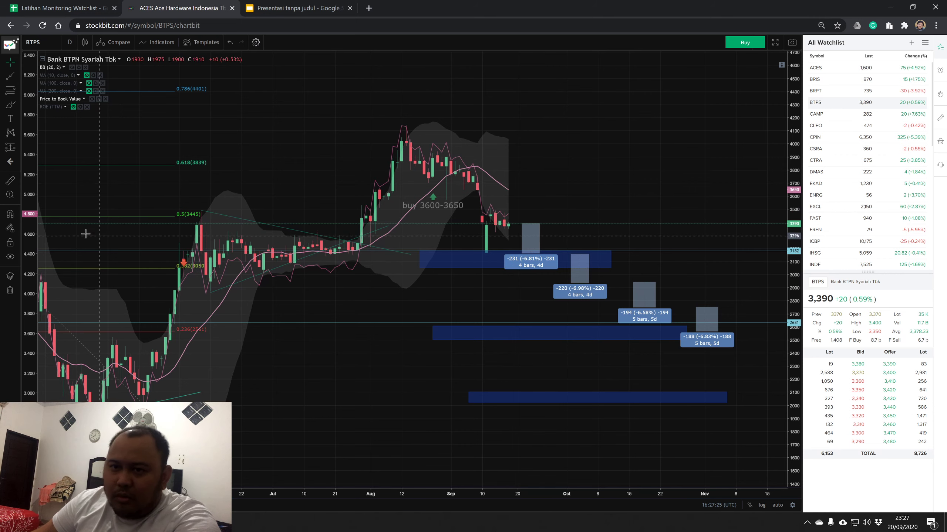
pyautogui.click(10, 181)
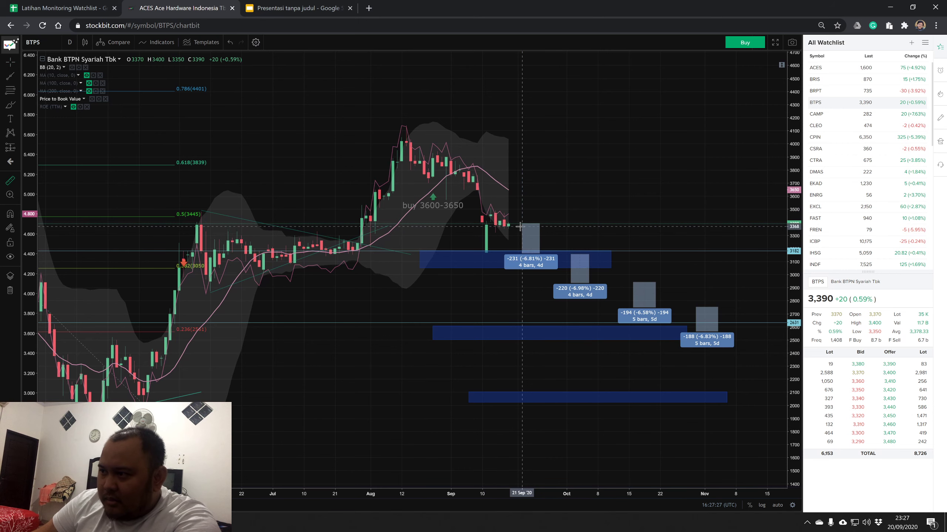
pyautogui.click(510, 224)
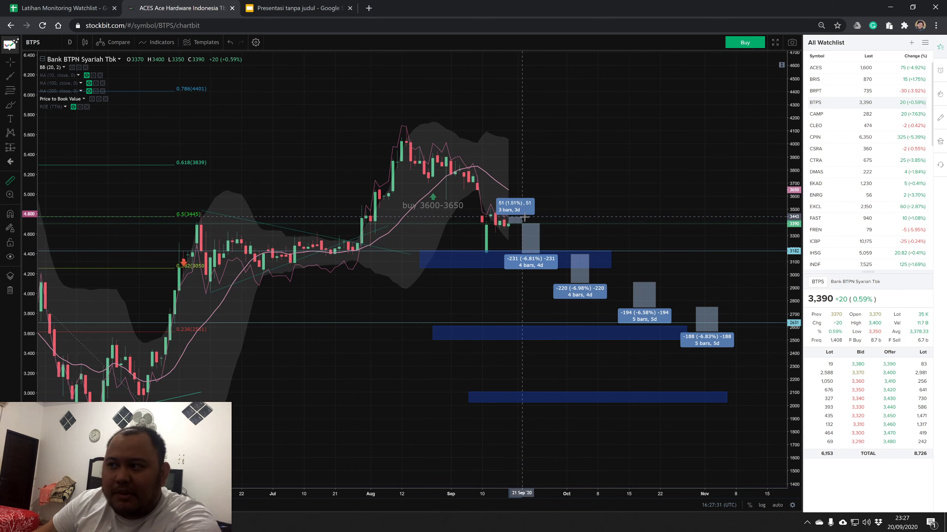
pyautogui.click(526, 217)
pyautogui.click(540, 210)
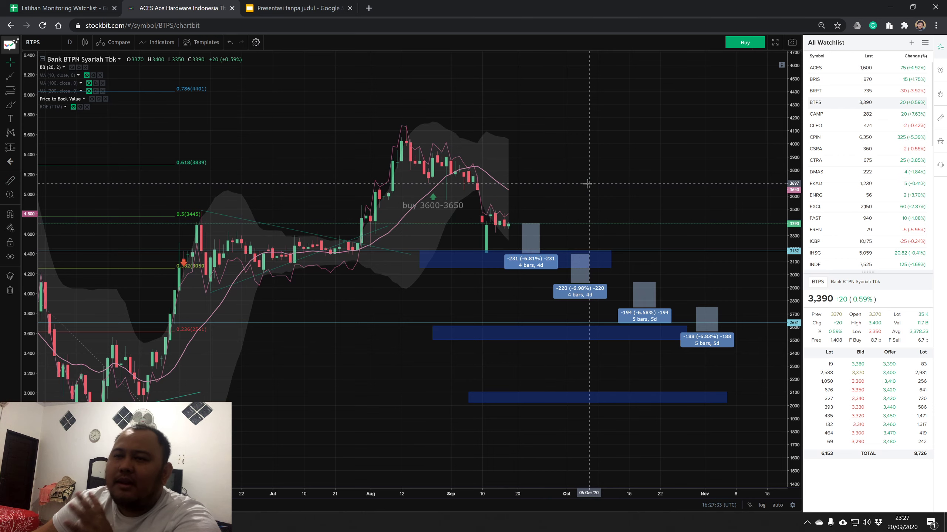
pyautogui.scroll(-3, 521, 121)
# Switch back to the watchlist spreadsheet and examine SMSM's current price in C5 and highlighted Fibo 38.2 value in G5.
pyautogui.click(93, 7)
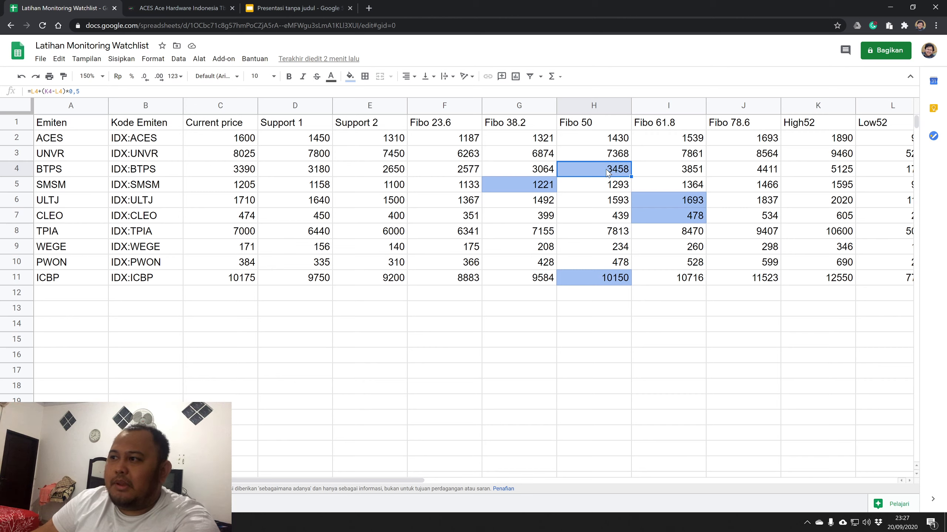
pyautogui.click(71, 185)
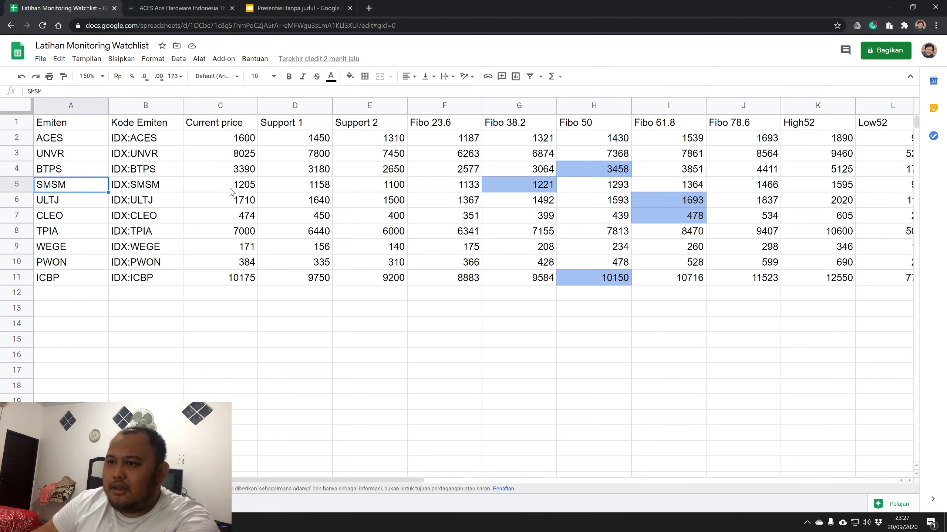
pyautogui.click(215, 186)
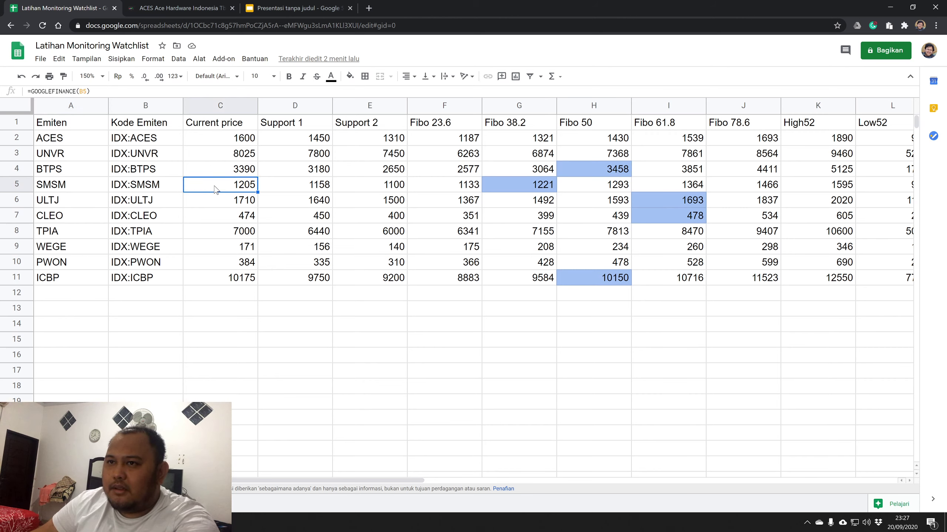
pyautogui.click(532, 188)
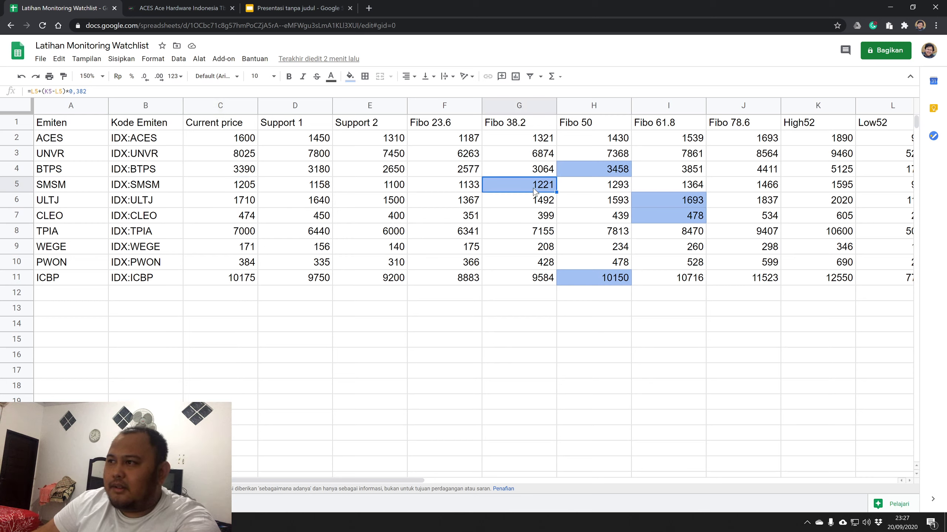
# Switch to Stockbit, open the SMSM chart from the watchlist and examine its Fibonacci retracement around the 0.382 level.
pyautogui.click(182, 7)
pyautogui.scroll(-5, 839, 185)
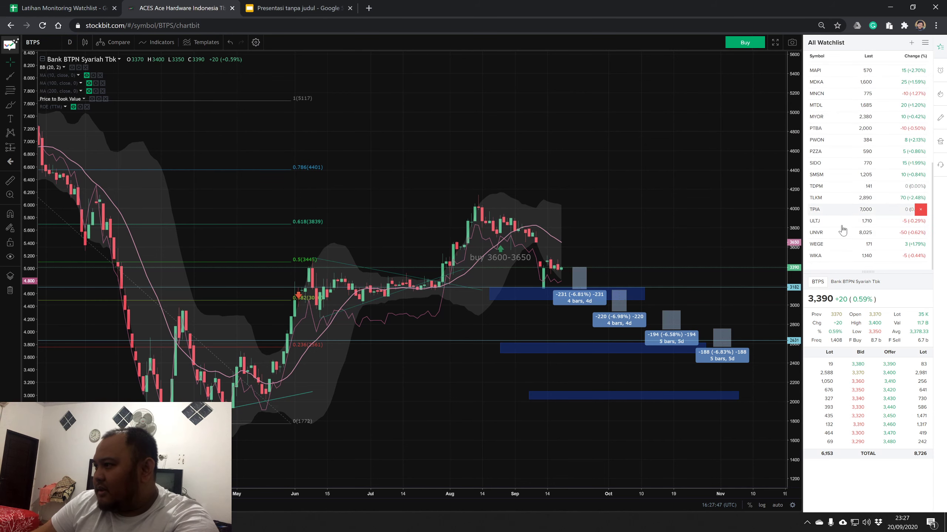
pyautogui.click(826, 179)
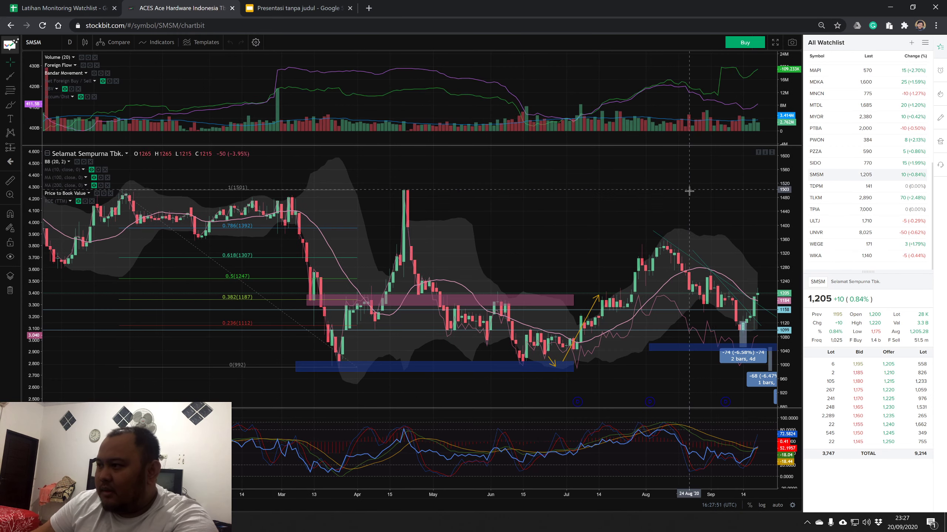
pyautogui.scroll(5, 534, 195)
pyautogui.scroll(-10, 578, 245)
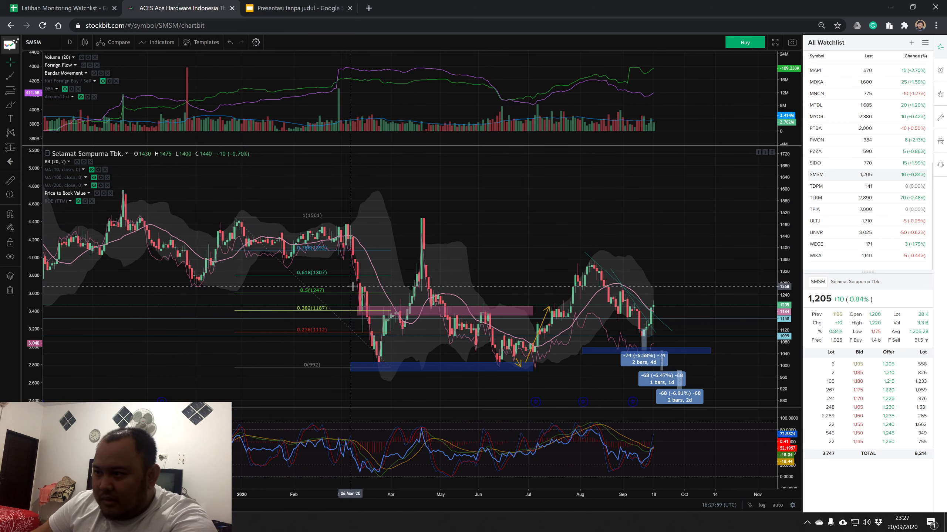
pyautogui.click(391, 316)
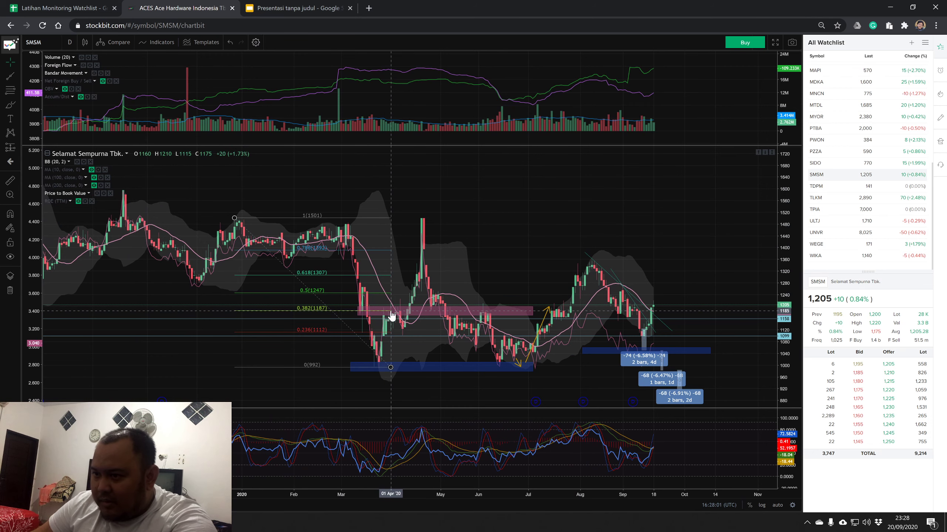
pyautogui.scroll(2, 384, 315)
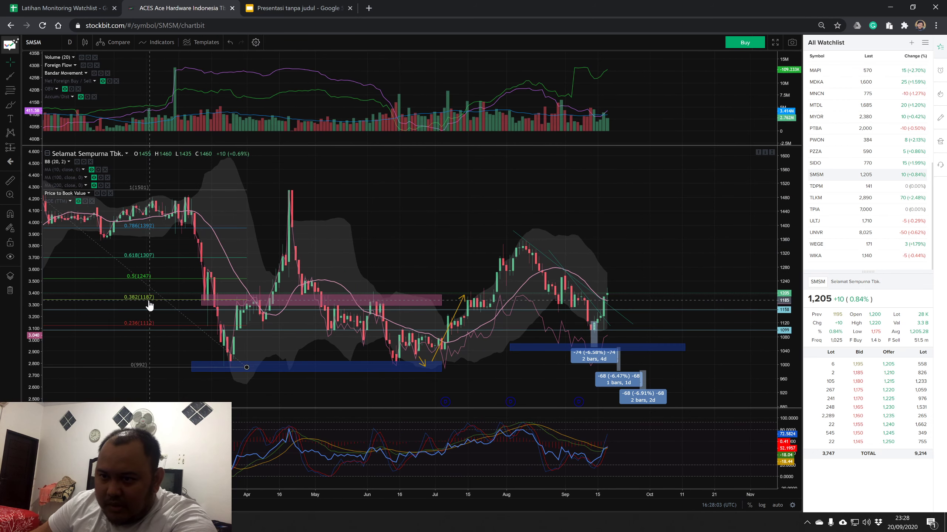
# Measure the distance from SMSM's latest price down to the 0.382 Fibonacci level and clear the measurement.
pyautogui.click(608, 300)
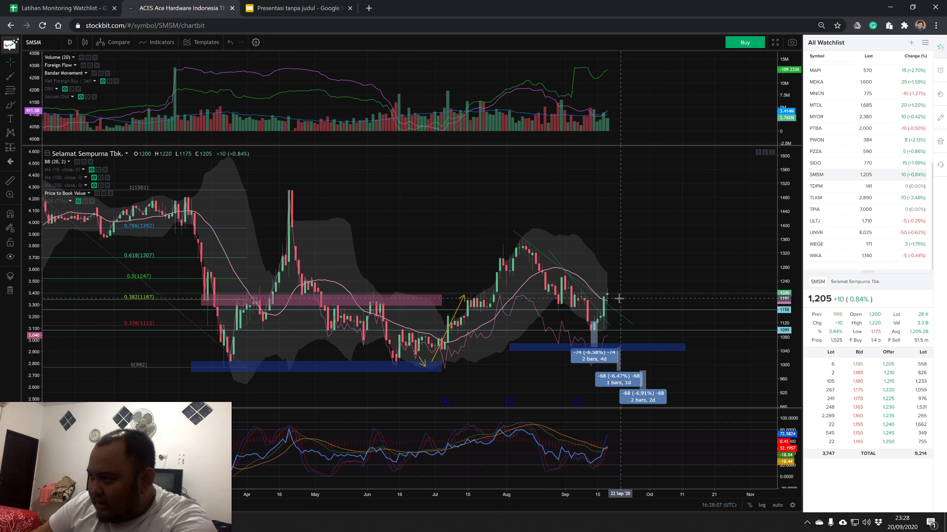
pyautogui.click(10, 182)
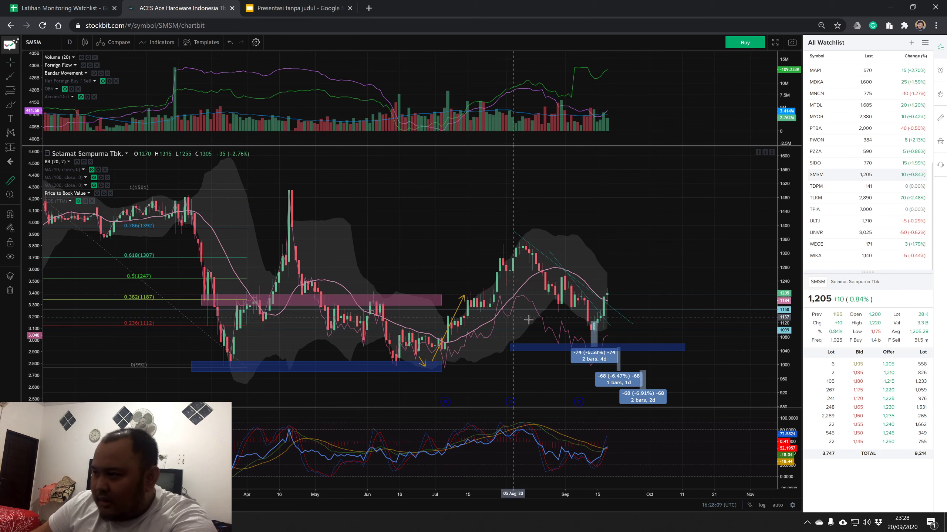
pyautogui.click(620, 294)
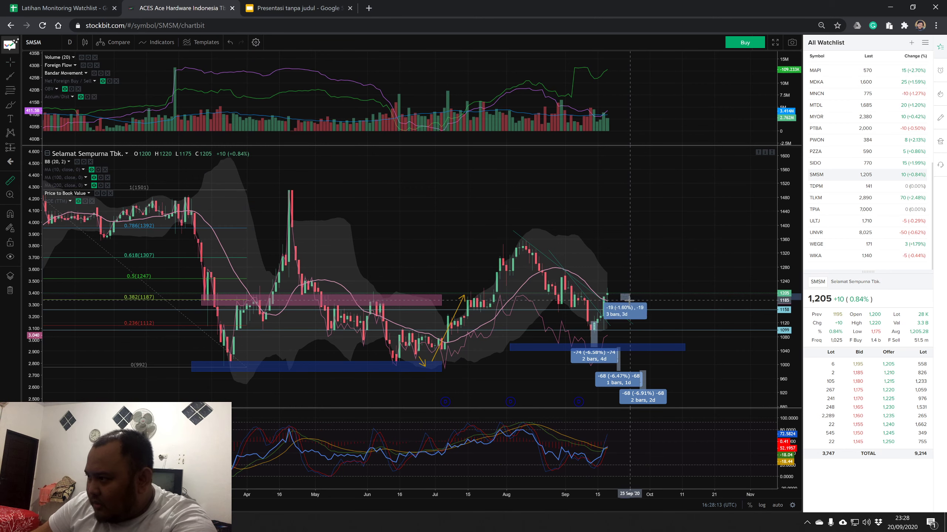
pyautogui.click(628, 298)
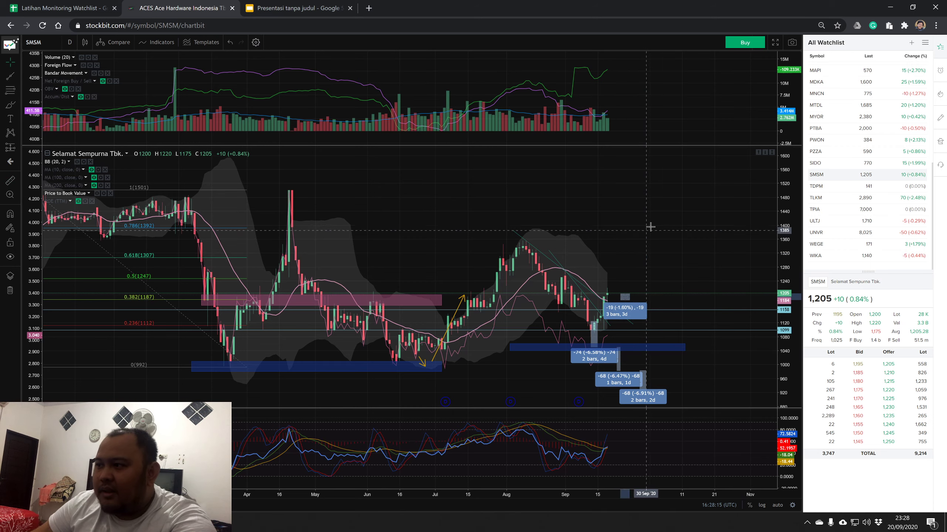
pyautogui.click(648, 224)
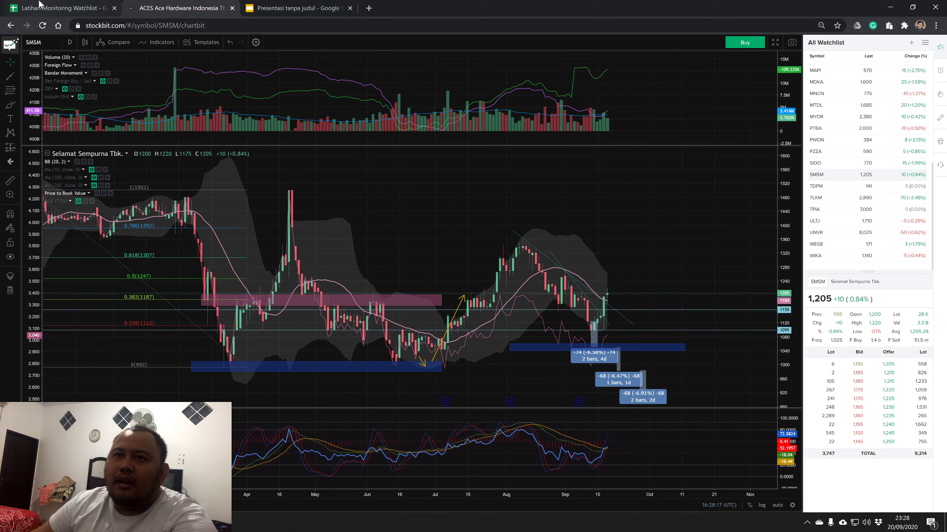
# Return to the watchlist spreadsheet and look over PWON's Fibo 61.8 value in I10 and TPIA's Fibo 78.6 value in J8.
pyautogui.click(56, 8)
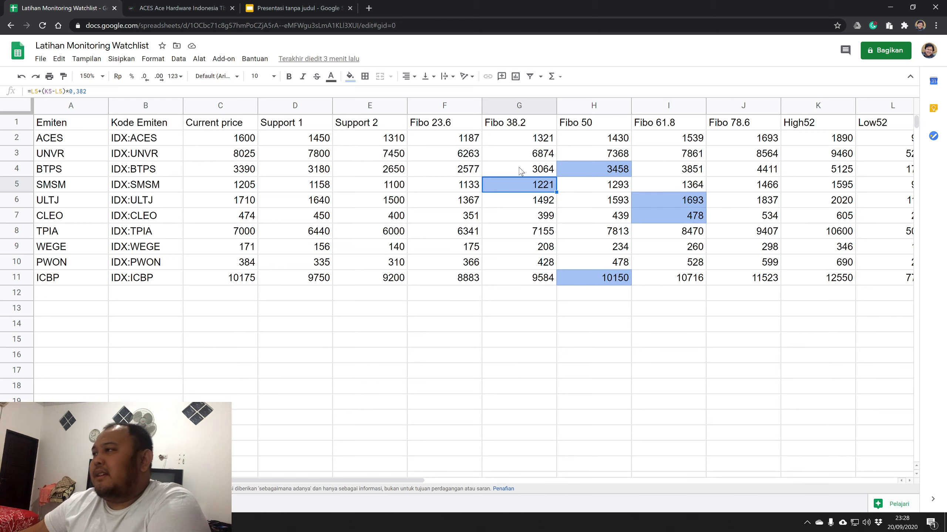
pyautogui.click(690, 264)
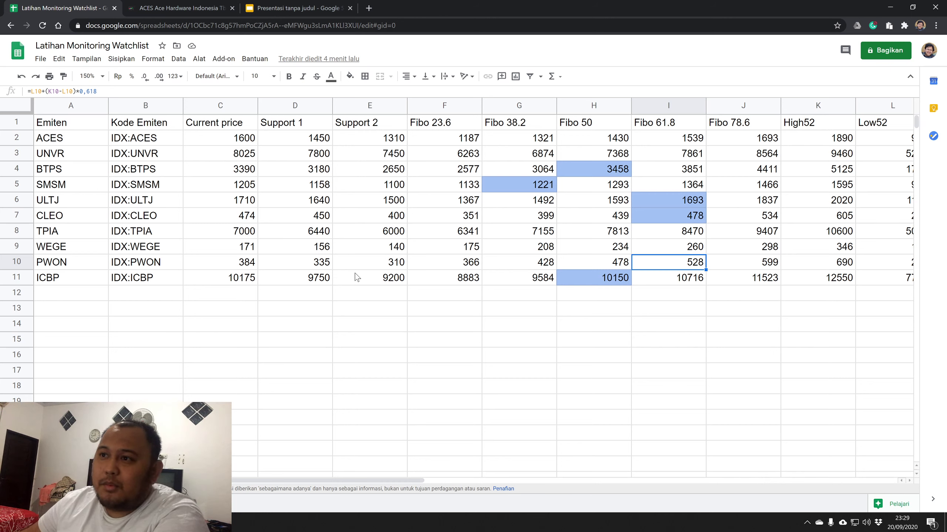
pyautogui.click(763, 234)
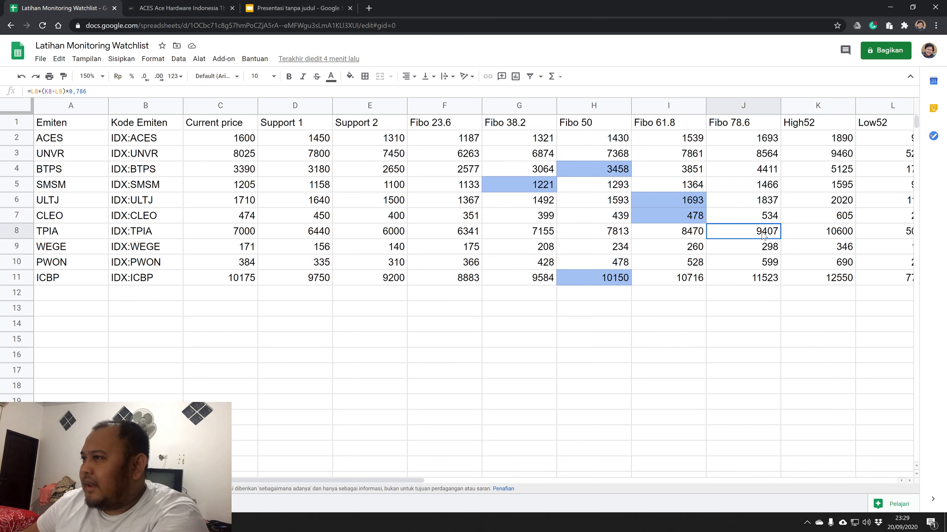